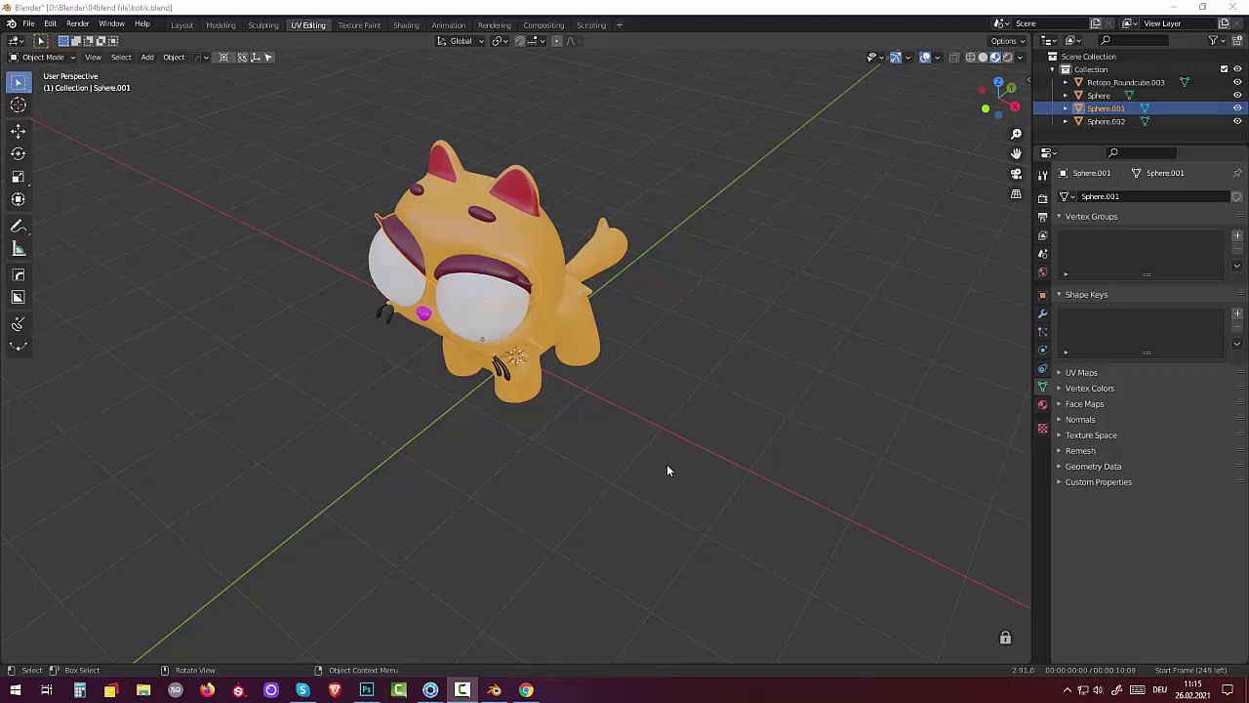
# Step: Cancel an accidental scale of the cat, stay in Object Mode, and open the viewport sidebar
pyautogui.press('s')
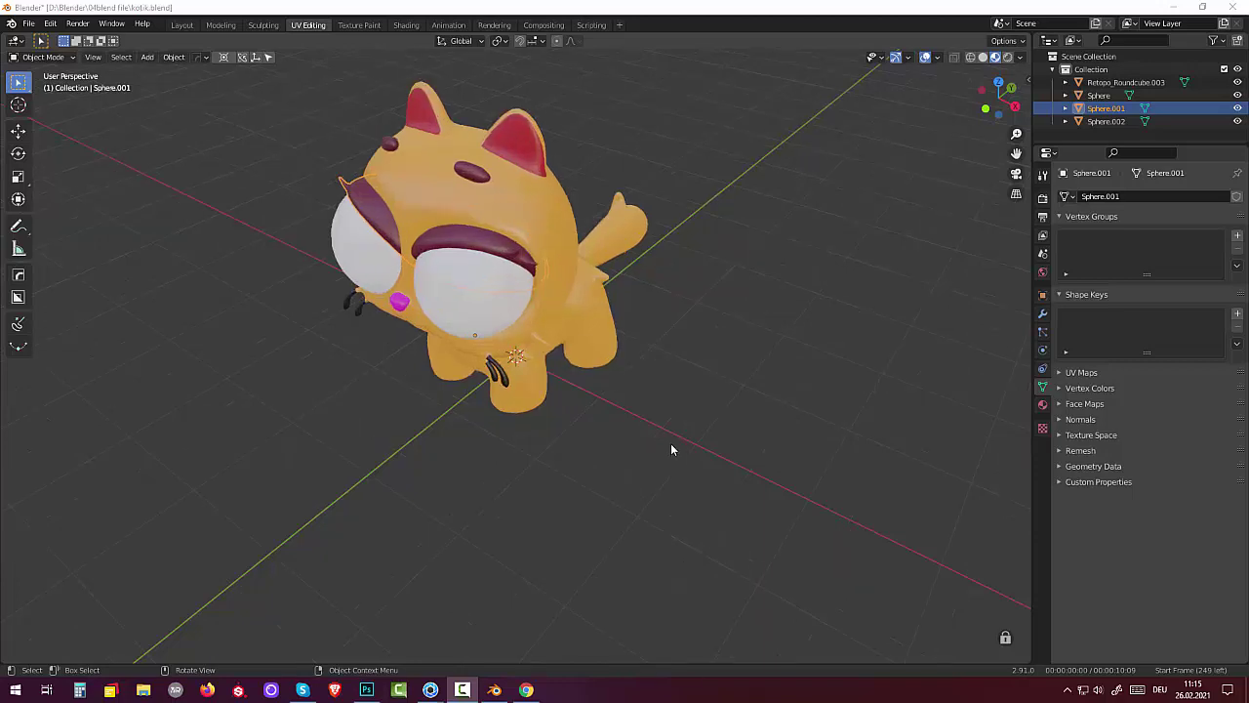
pyautogui.press('Escape')
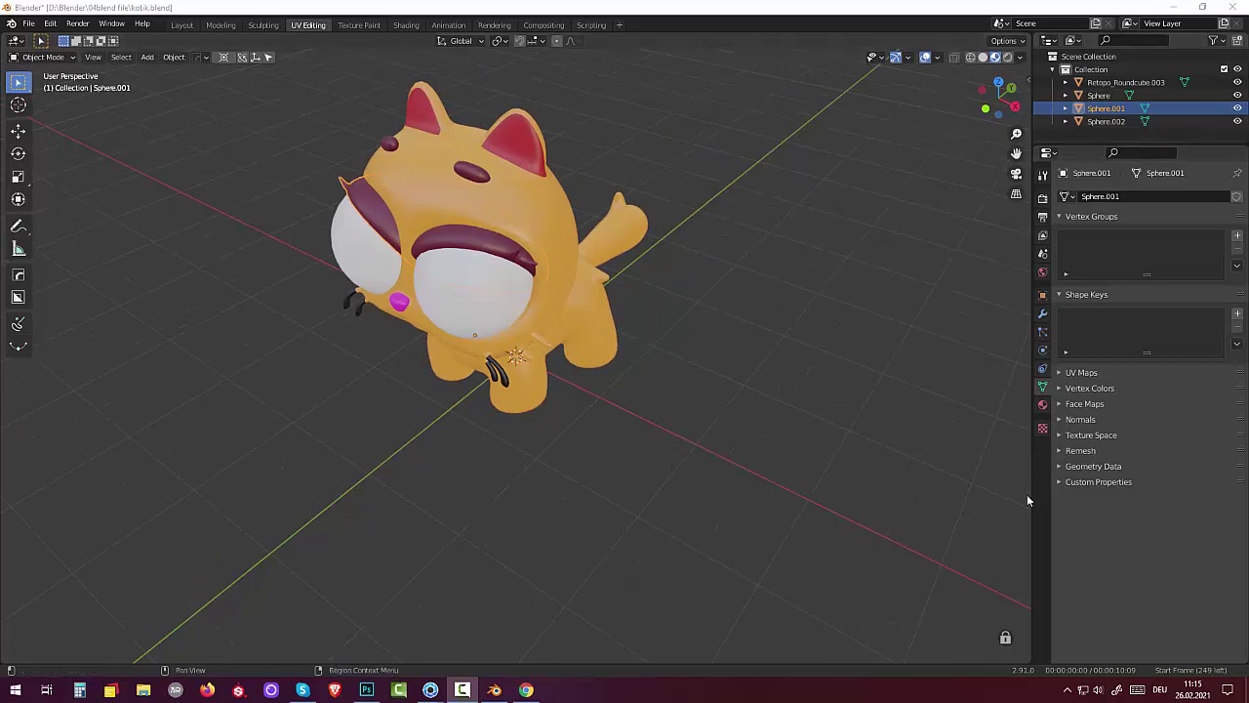
pyautogui.click(43, 57)
pyautogui.click(43, 72)
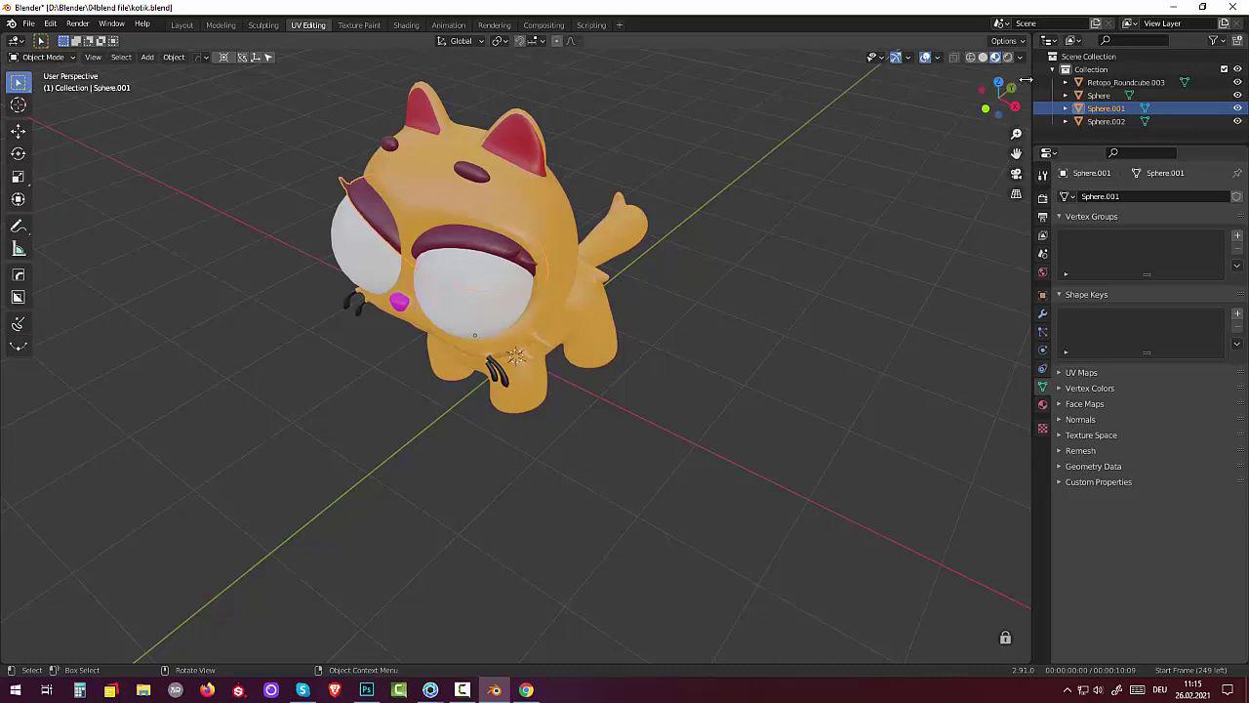
pyautogui.click(1022, 78)
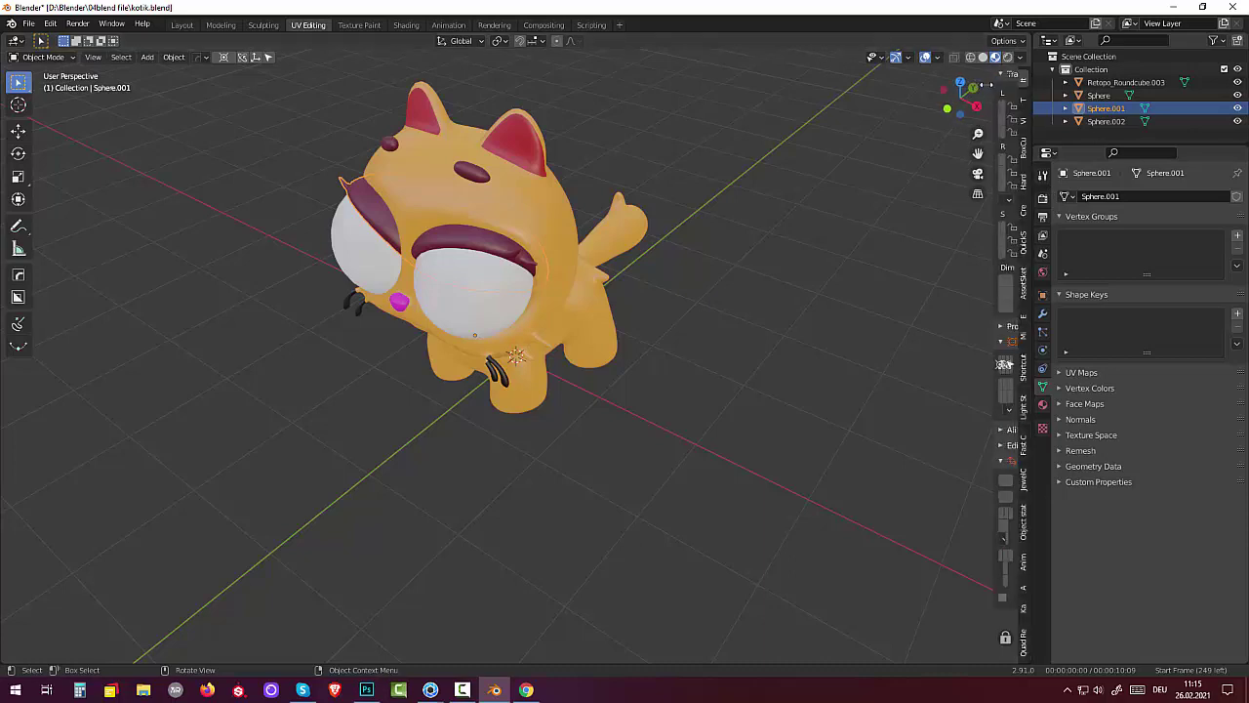
# Step: Show the Quad Remesher settings, widen the panel, and set Quad Count to 2000
pyautogui.click(1025, 646)
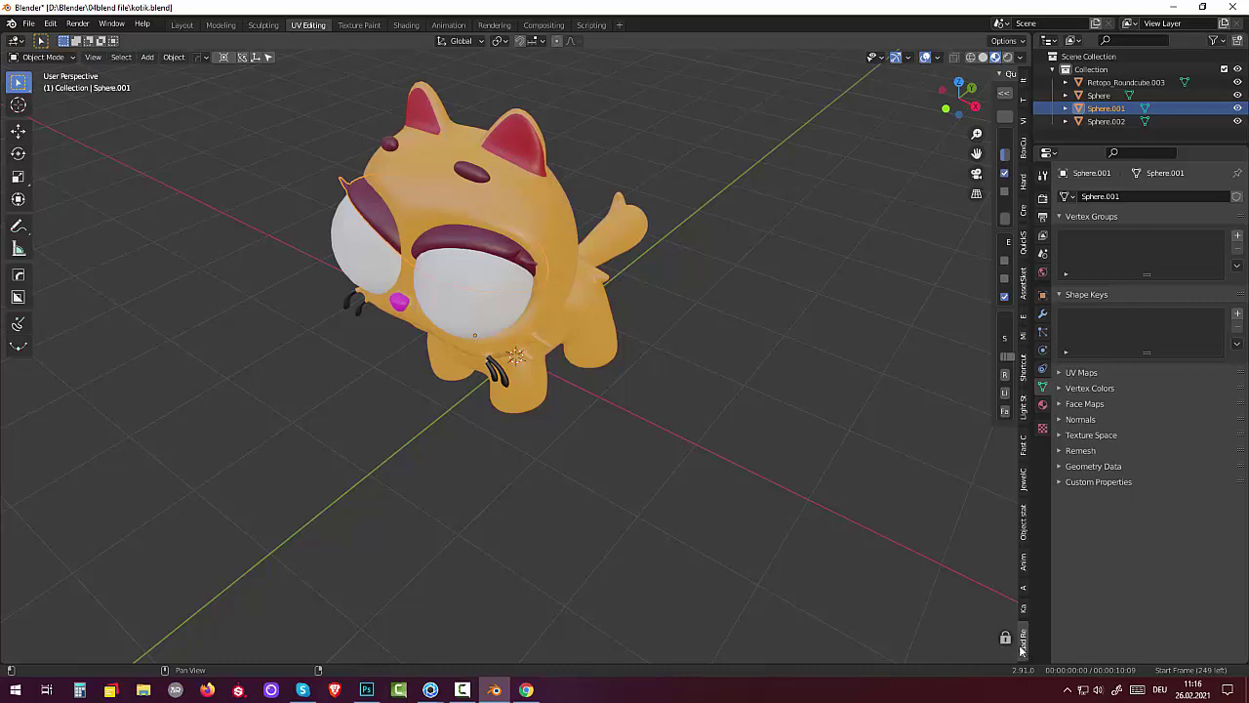
pyautogui.hotkey('alt', 'a')
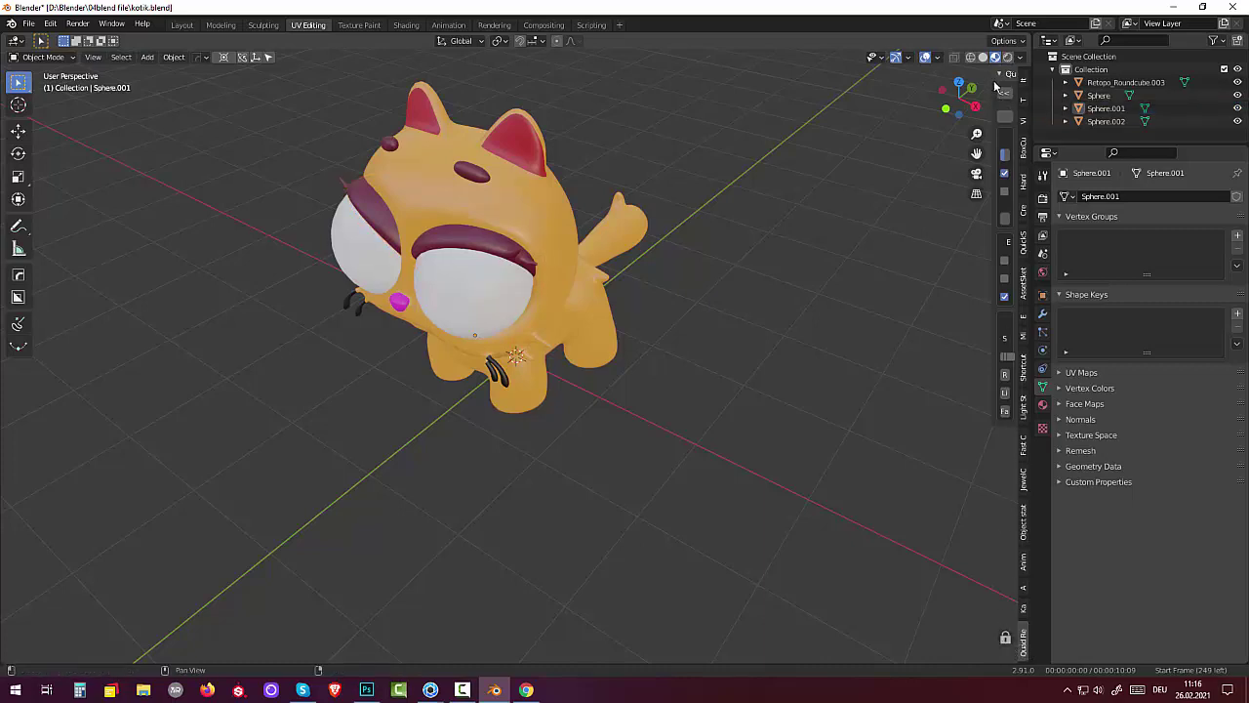
pyautogui.moveTo(996, 255); pyautogui.dragTo(877, 285)
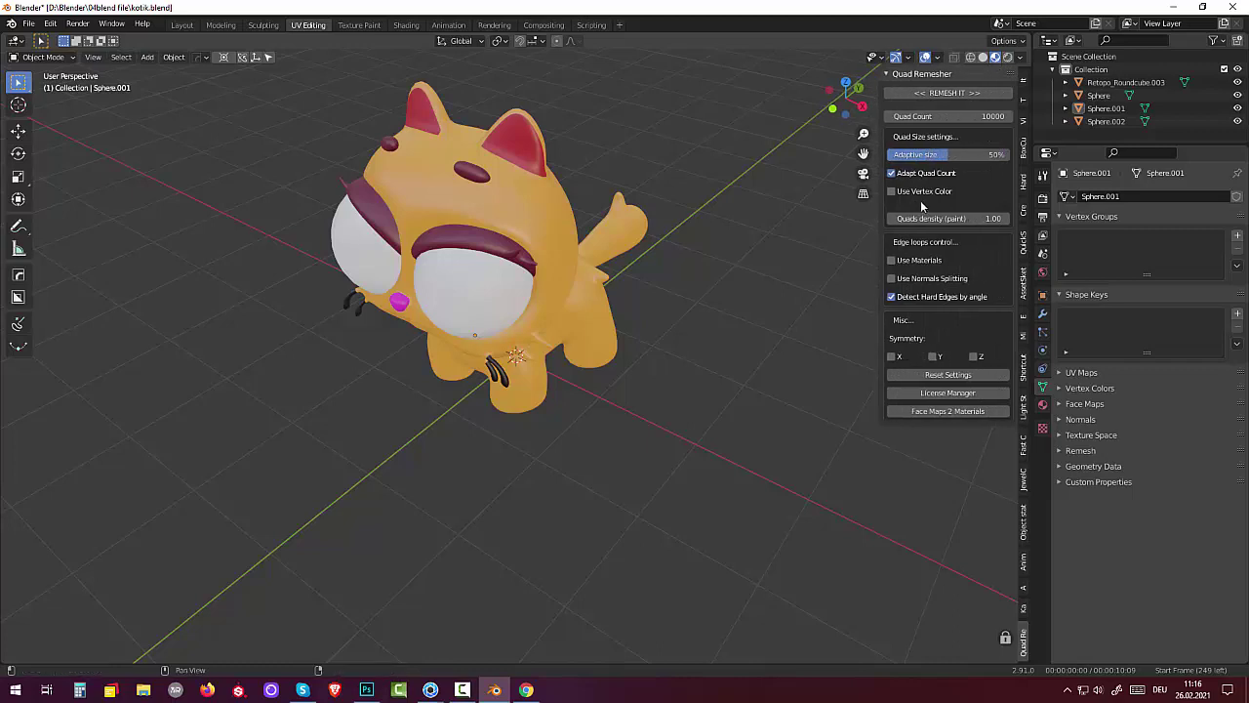
pyautogui.click(994, 119)
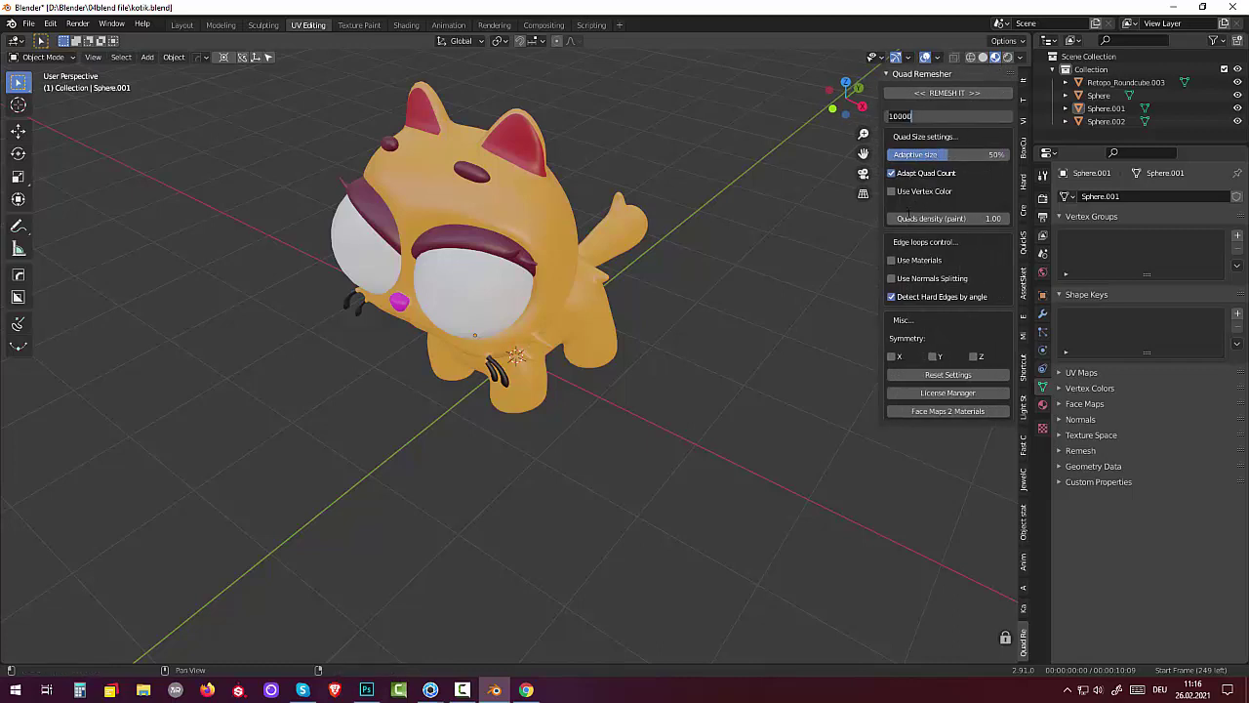
pyautogui.write('2')
pyautogui.press('Return')
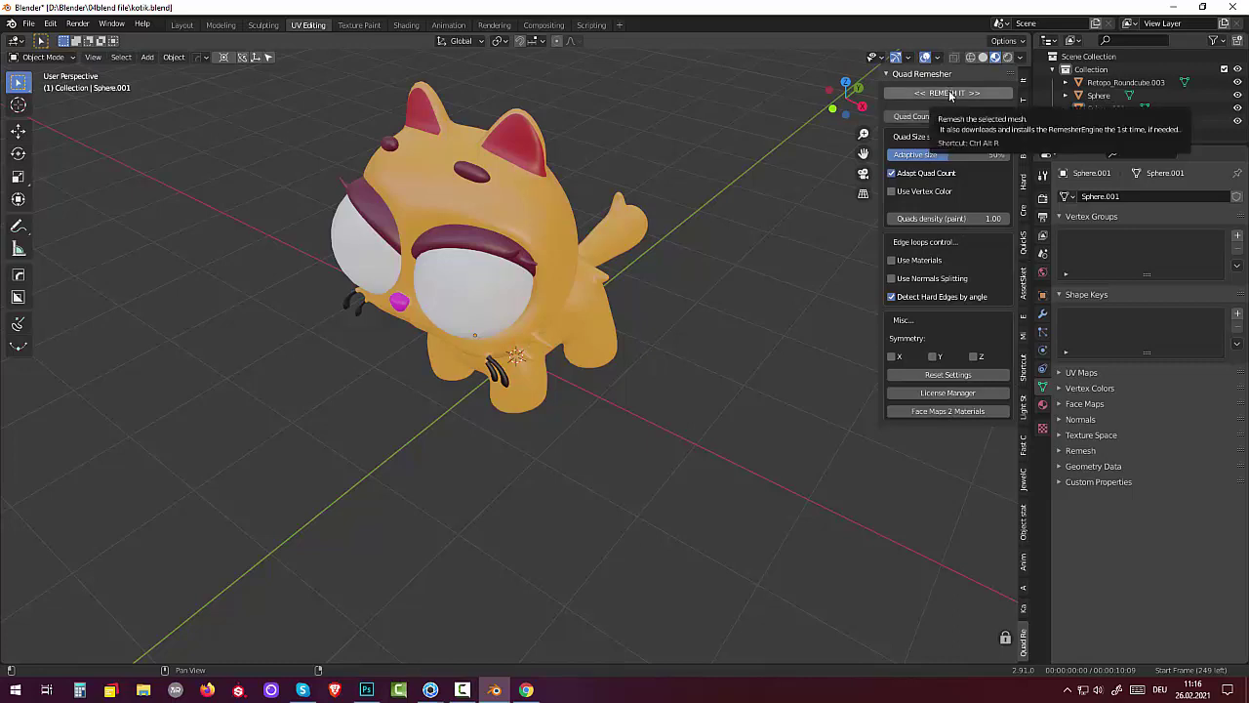
# Step: Select Sphere.001 and run REMESH IT to create Retopo_Sphere.001
pyautogui.click(950, 94)
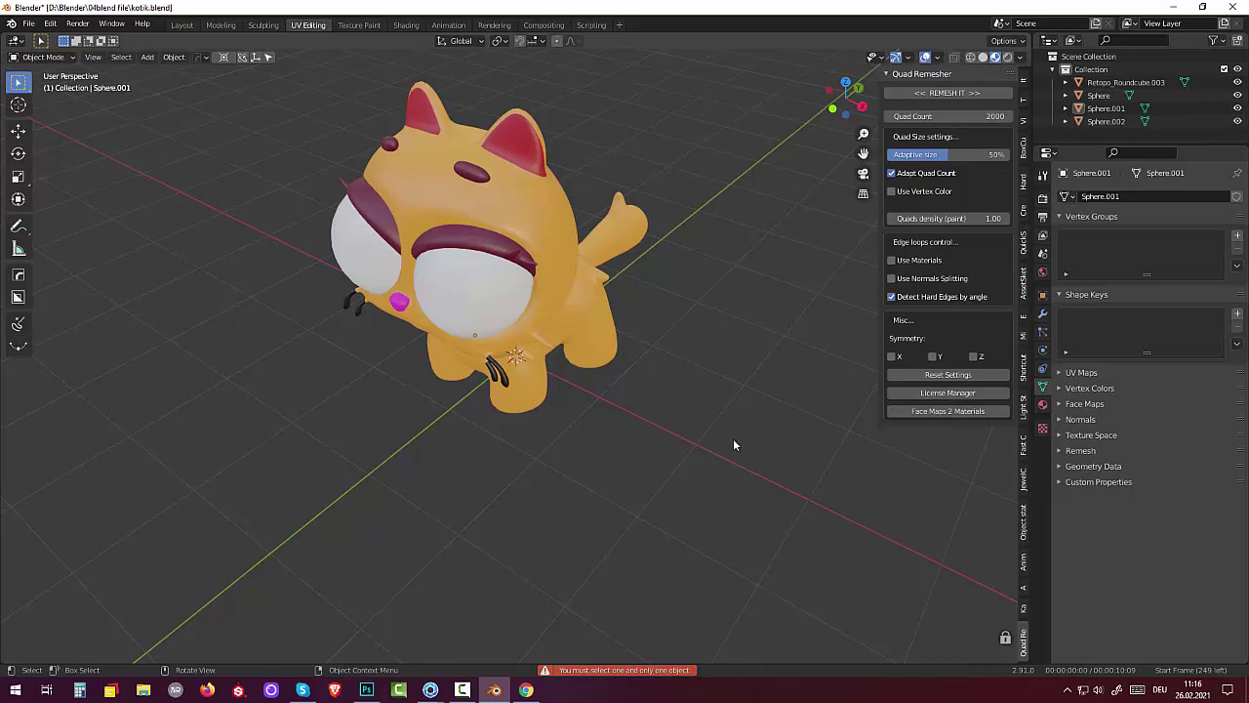
pyautogui.click(466, 245)
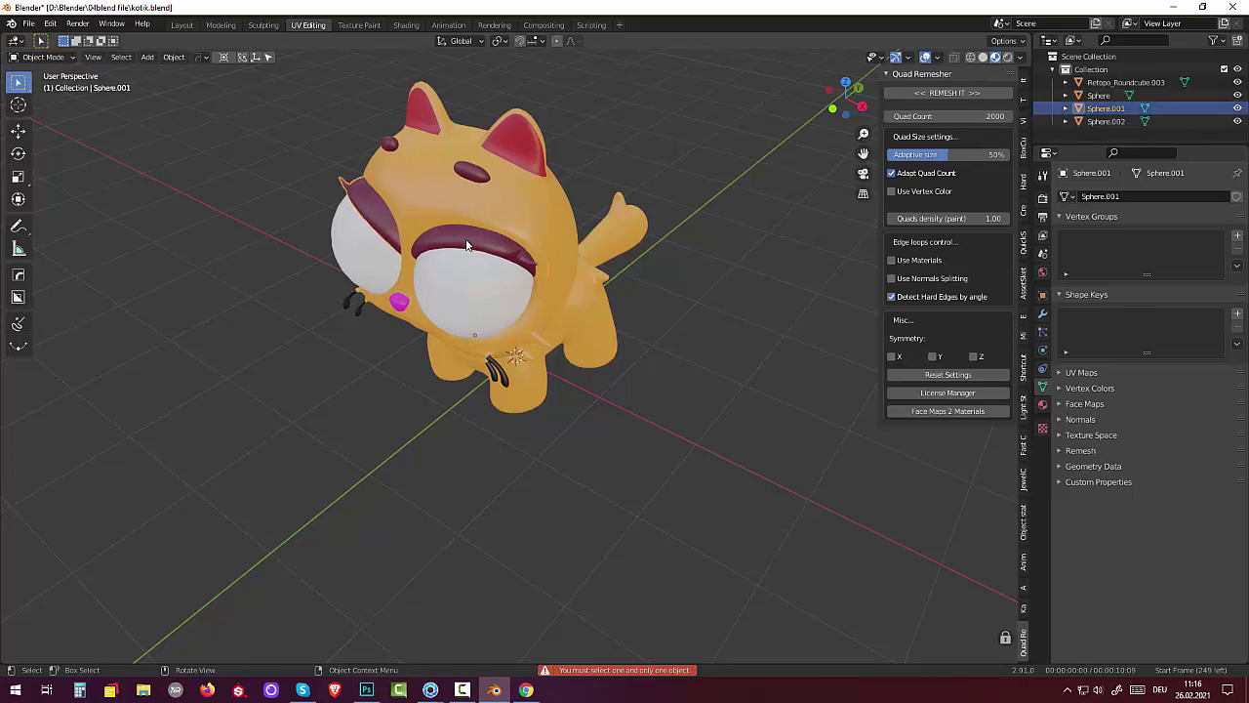
pyautogui.click(947, 97)
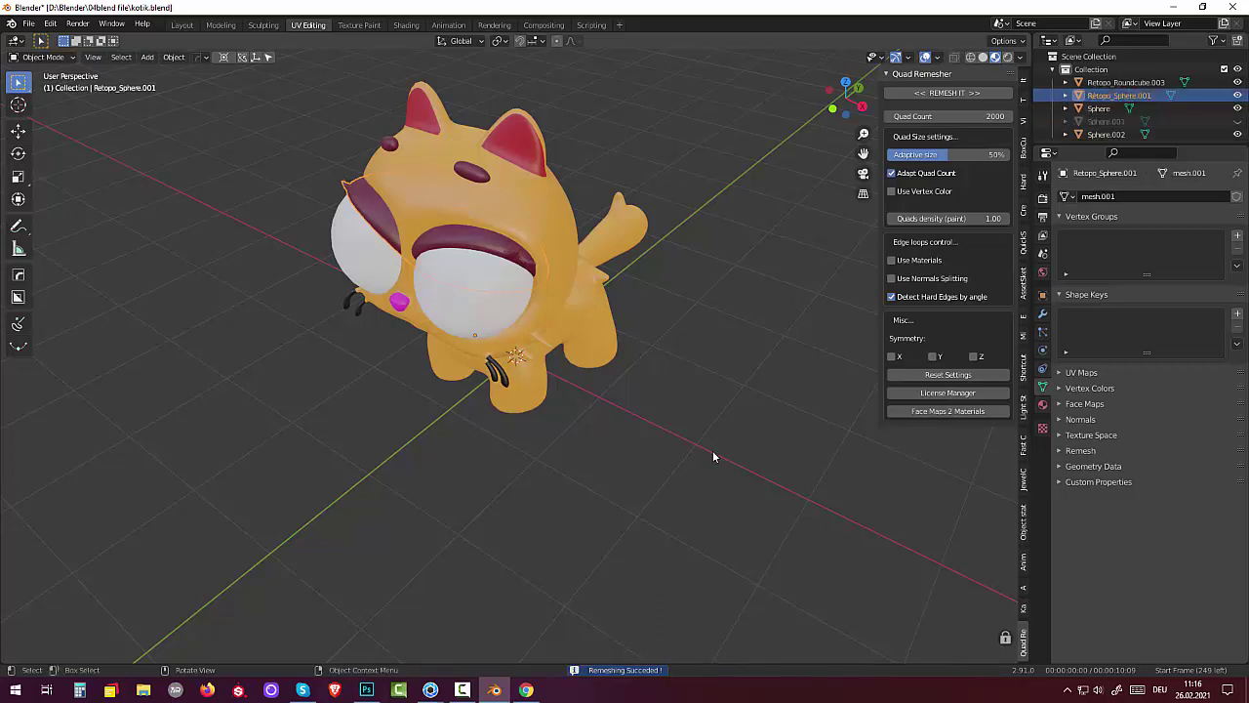
# Step: Apply Shade Smooth to the remeshed Retopo_Sphere.001
pyautogui.moveTo(737, 334)
pyautogui.mouseDown(button='middle')
pyautogui.moveTo(767, 309)
pyautogui.moveTo(753, 316)
pyautogui.mouseUp(button='middle')
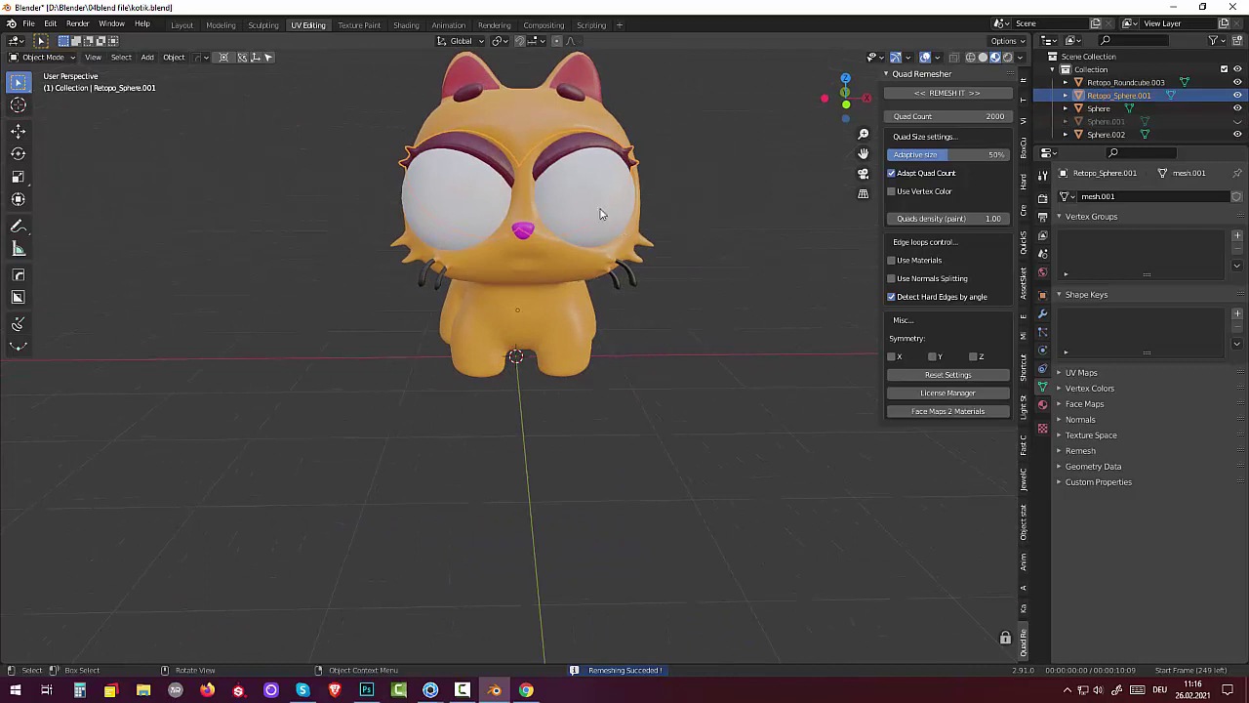
pyautogui.rightClick(578, 142)
pyautogui.click(543, 142)
# Step: Select Retopo_Roundcube.003 and switch it into Edit Mode
pyautogui.click(713, 331)
pyautogui.moveTo(712, 333)
pyautogui.mouseDown(button='middle')
pyautogui.moveTo(710, 360)
pyautogui.moveTo(718, 348)
pyautogui.mouseUp(button='middle')
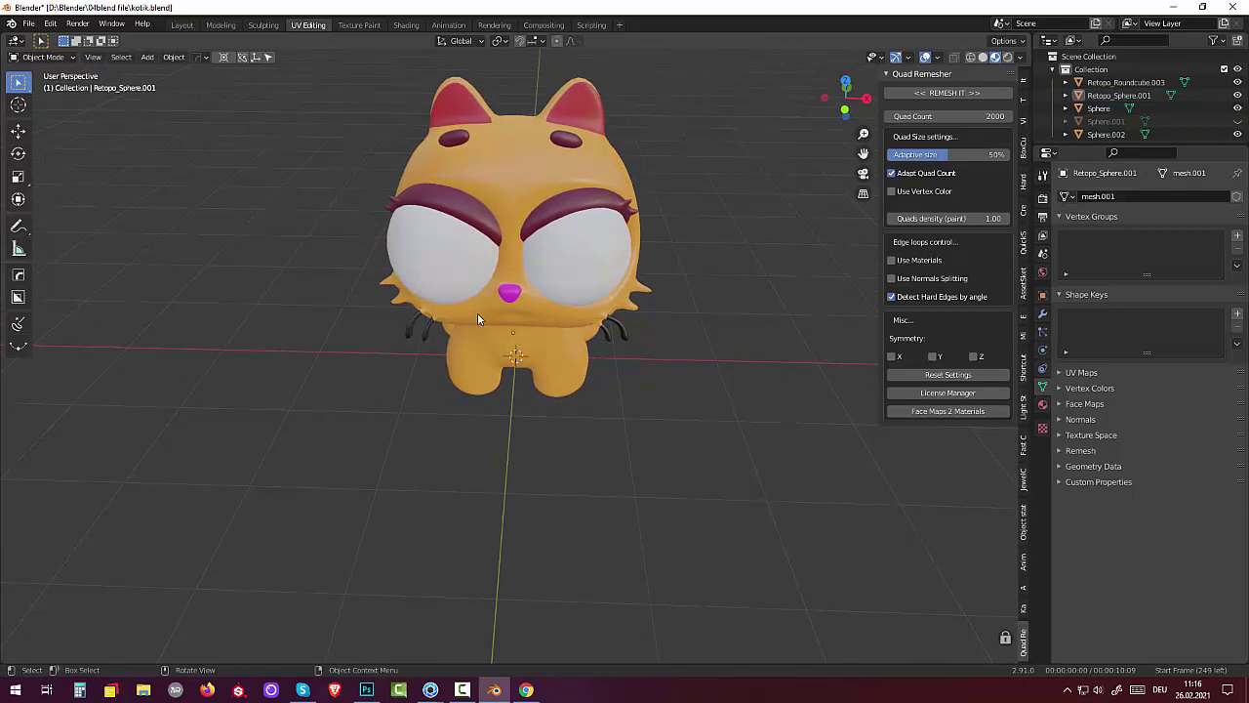
pyautogui.click(508, 296)
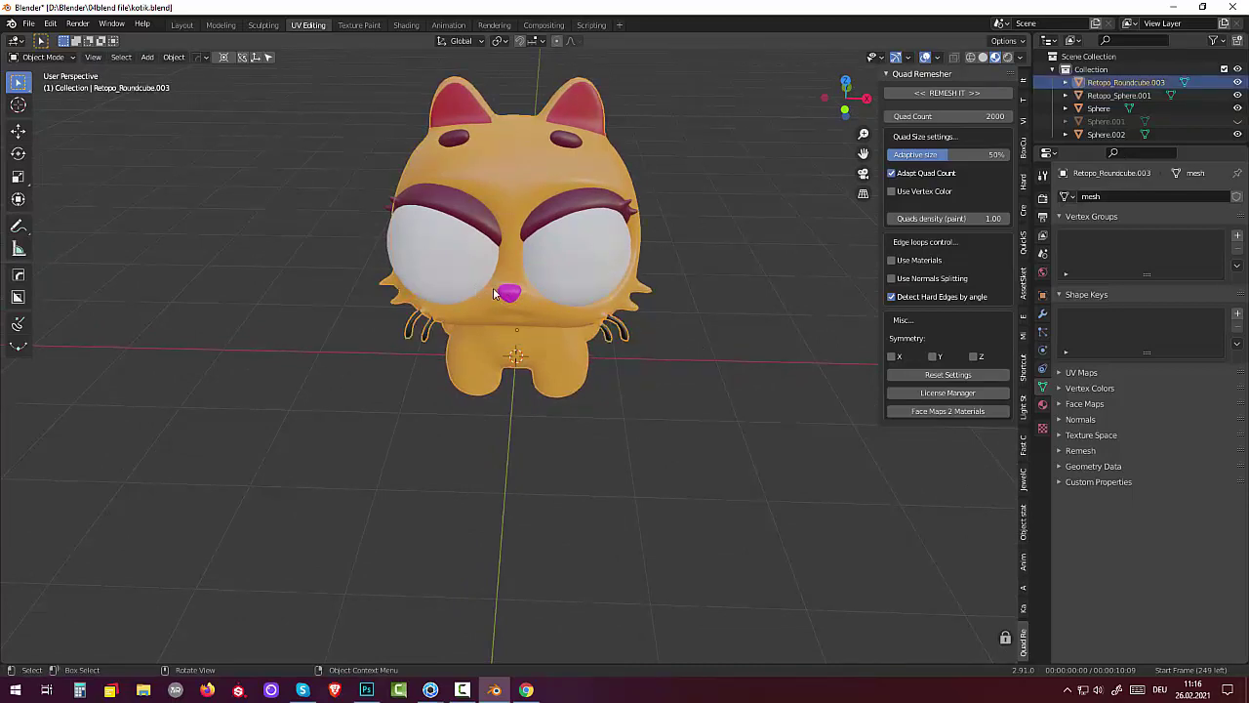
pyautogui.scroll(3, 493, 294)
pyautogui.click(43, 57)
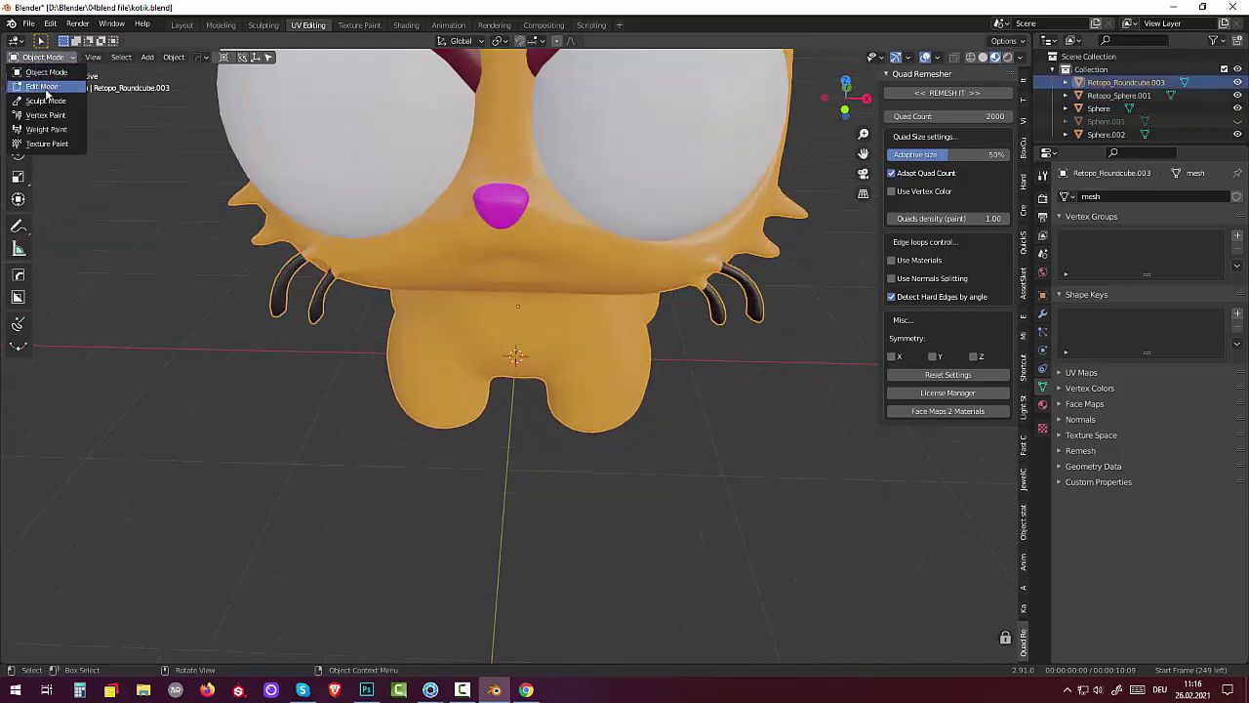
pyautogui.click(43, 87)
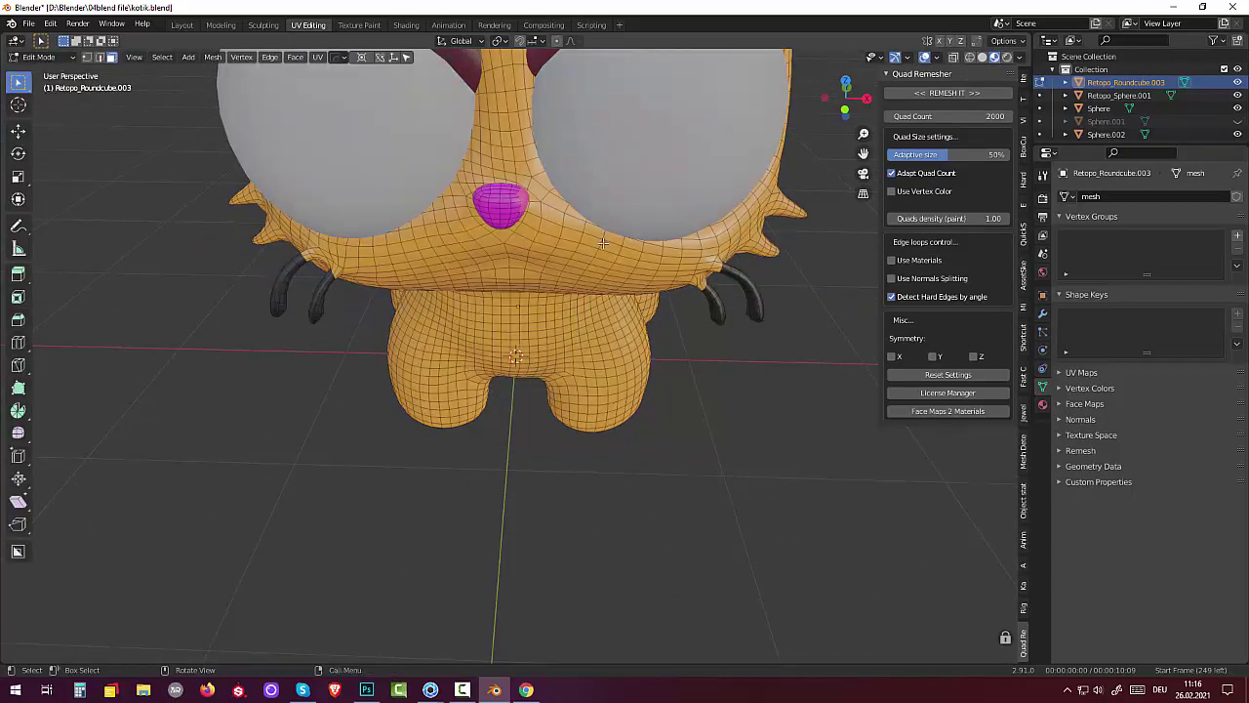
# Step: Grow the nose selection twice and bring up the delete options
pyautogui.moveTo(603, 242); pyautogui.dragTo(606, 253, button='middle')
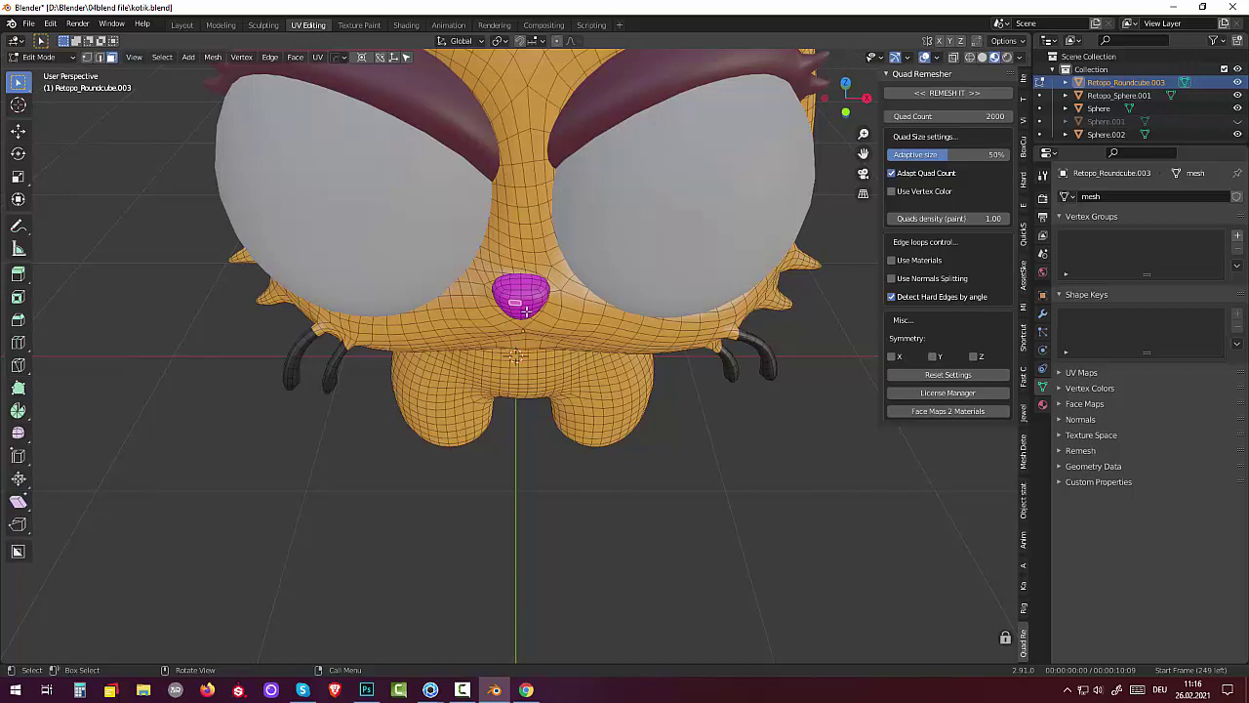
pyautogui.press('ctrl+KP_Add')
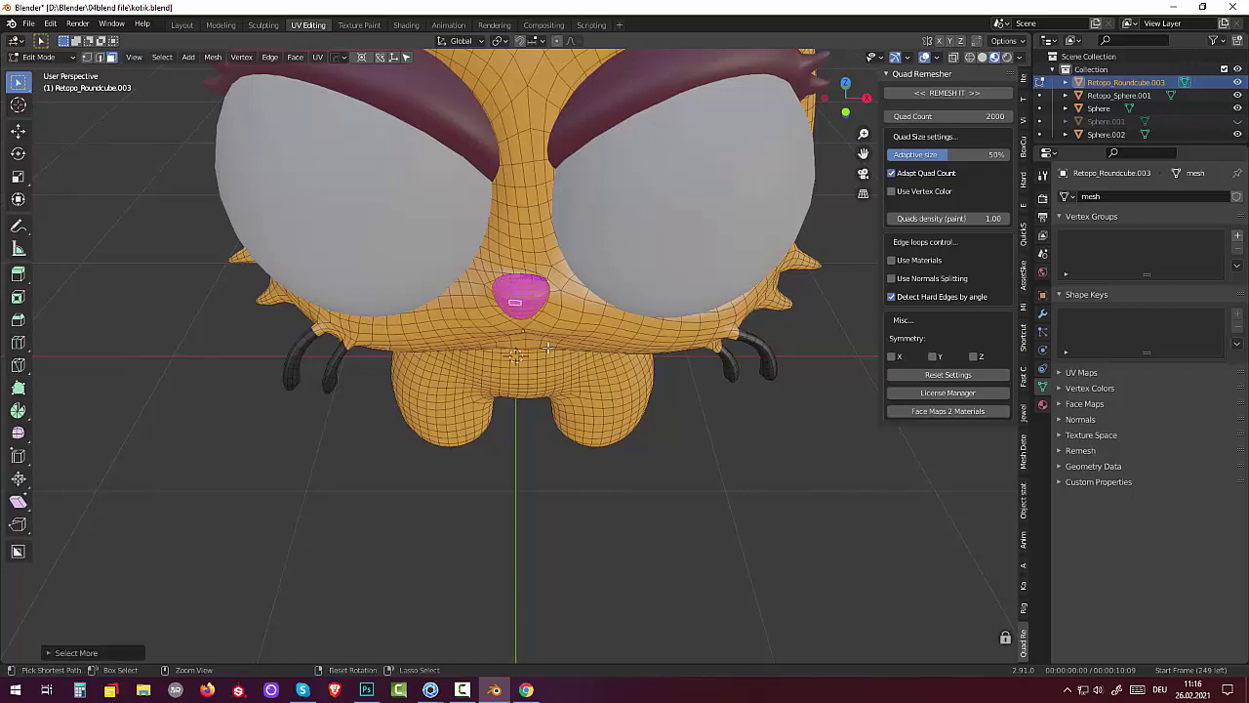
pyautogui.press('ctrl+KP_Add')
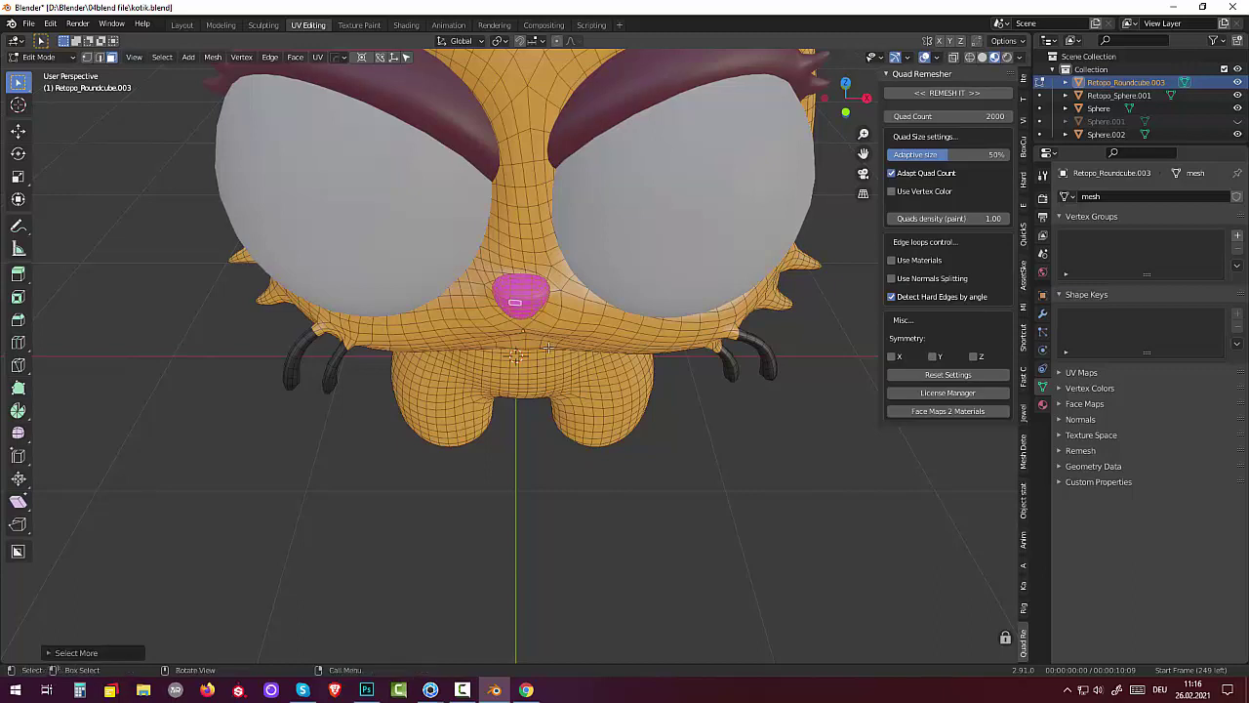
pyautogui.press('x')
pyautogui.press('x')
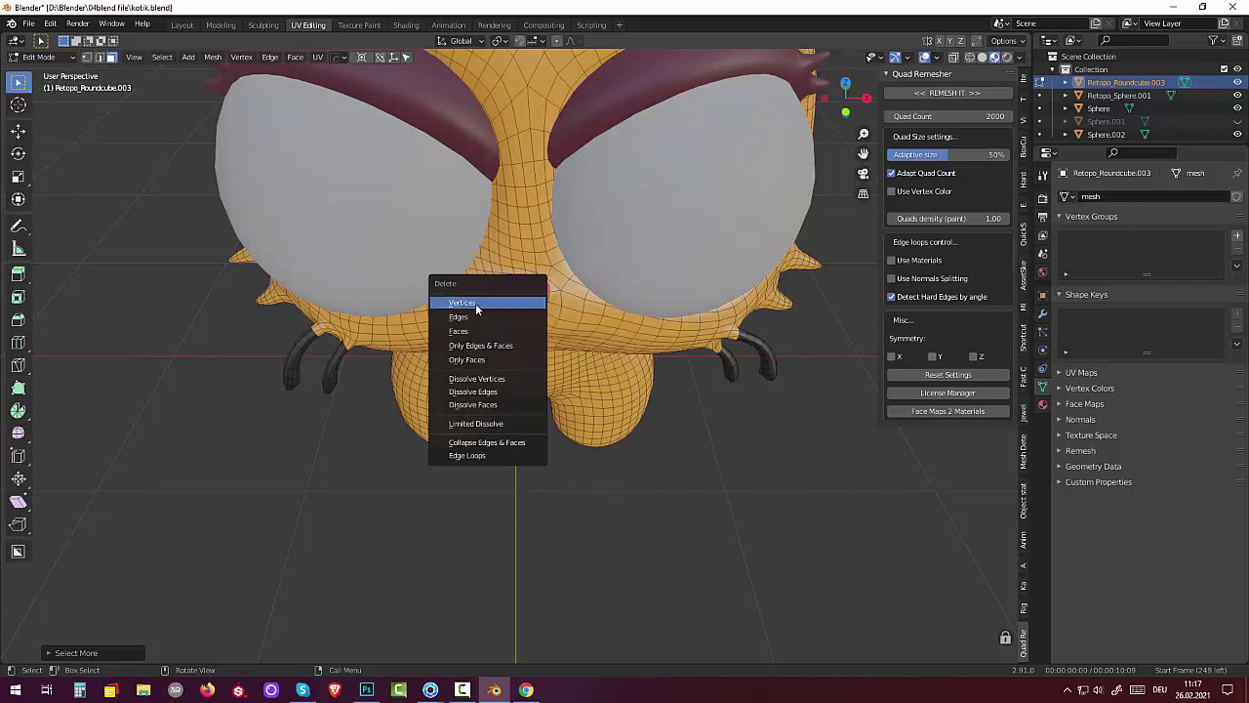
# Step: Delete the selected nose vertices, leaving a hole in the mesh
pyautogui.click(475, 303)
pyautogui.moveTo(574, 317); pyautogui.dragTo(569, 298, button='middle')
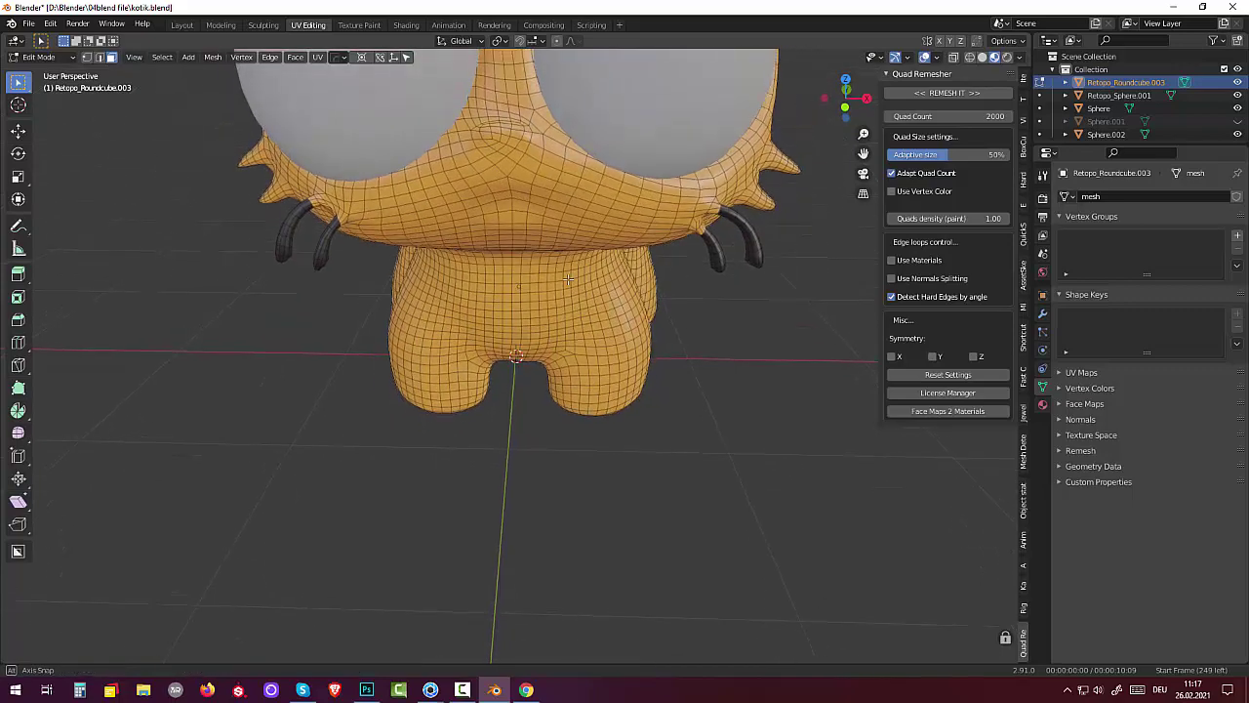
pyautogui.scroll(1, 569, 298)
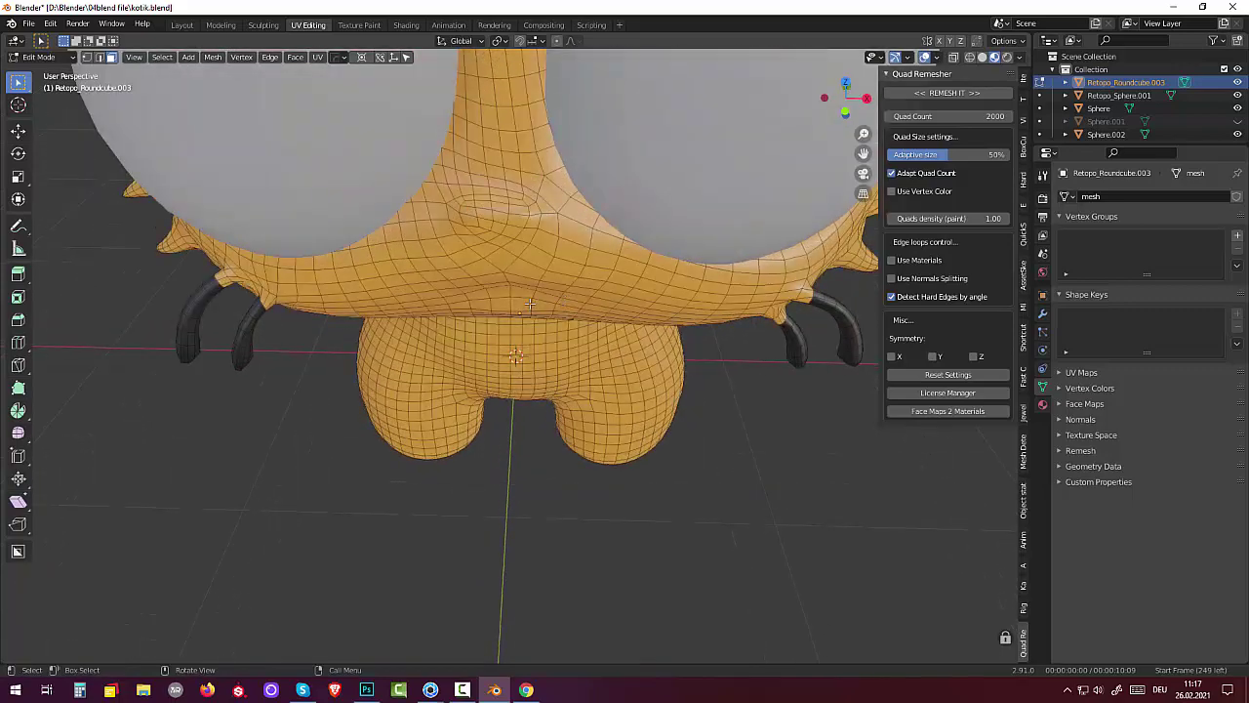
# Step: Select the patch of faces around the nose area
pyautogui.click(499, 243)
pyautogui.keyDown('shift'); pyautogui.click(515, 216); pyautogui.keyUp('shift')
pyautogui.keyDown('shift'); pyautogui.click(468, 211); pyautogui.keyUp('shift')
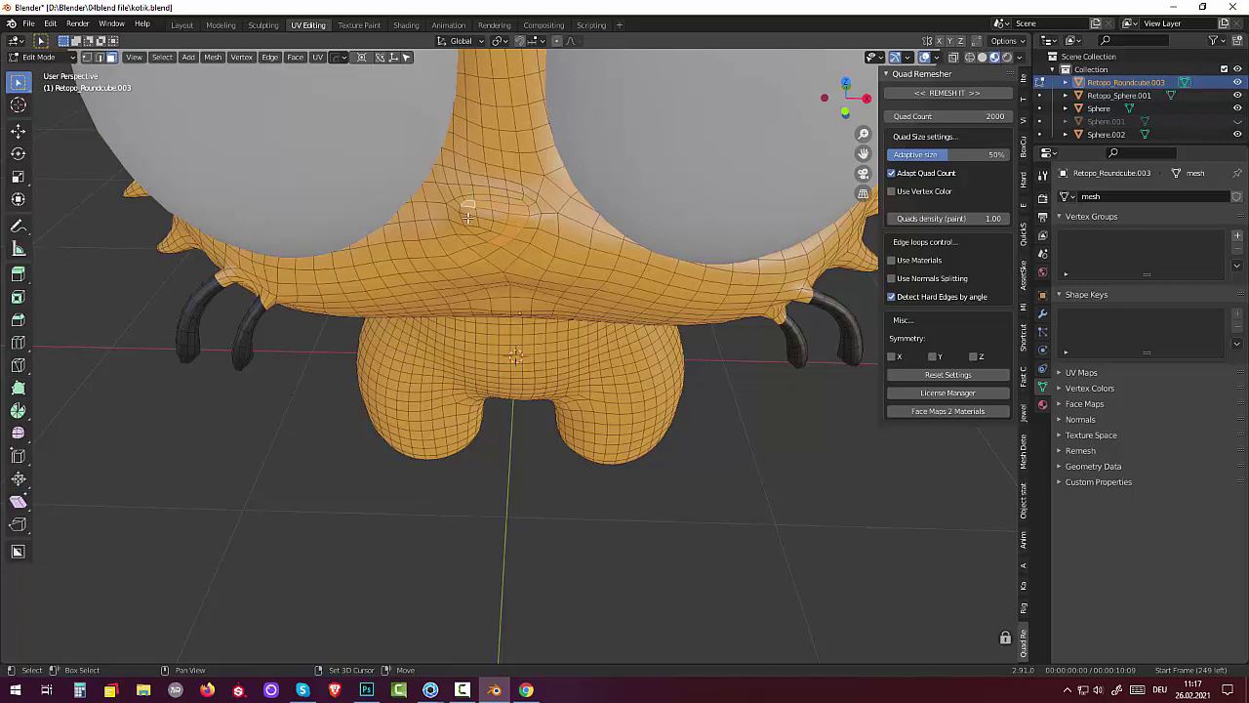
pyautogui.keyDown('shift'); pyautogui.click(469, 219); pyautogui.keyUp('shift')
pyautogui.keyDown('shift'); pyautogui.click(482, 234); pyautogui.keyUp('shift')
pyautogui.keyDown('shift'); pyautogui.click(481, 213); pyautogui.keyUp('shift')
pyautogui.keyDown('shift'); pyautogui.click(468, 209); pyautogui.keyUp('shift')
pyautogui.moveTo(483, 222)
pyautogui.mouseDown(button='middle')
pyautogui.moveTo(527, 247)
pyautogui.moveTo(482, 247)
pyautogui.mouseUp(button='middle')
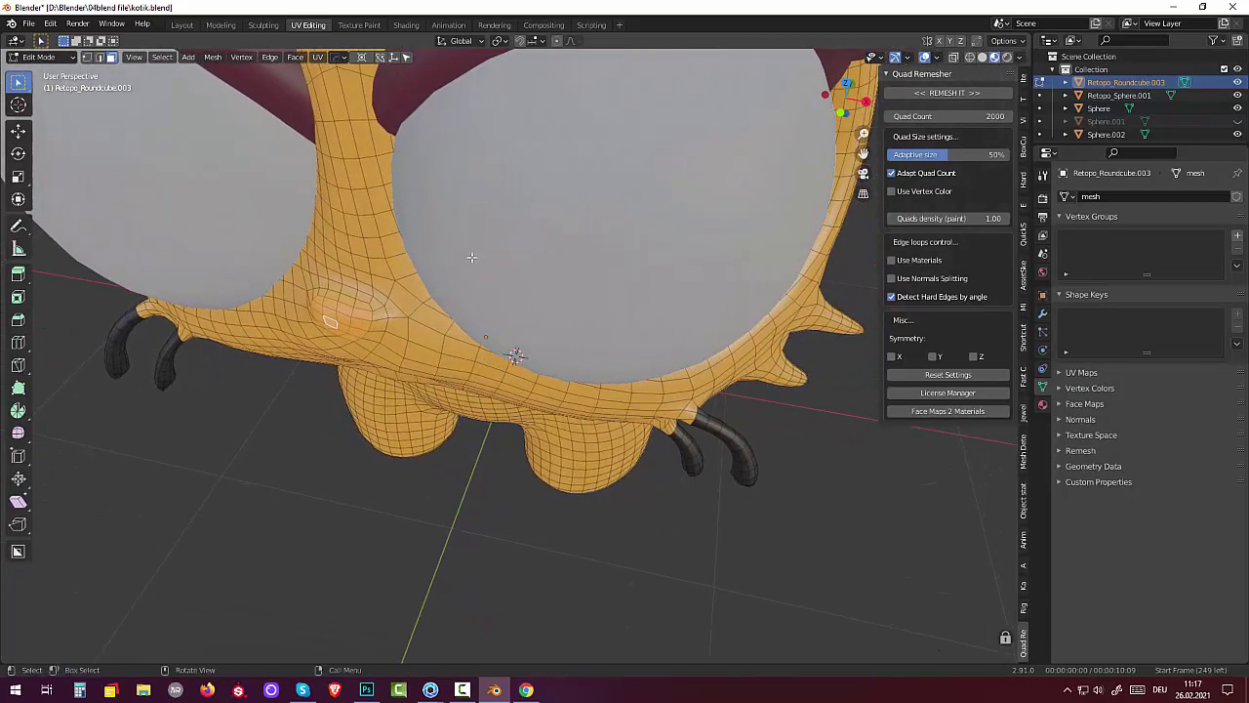
# Step: Extrude the nose faces outward, nudge them again, and scale them down
pyautogui.press('e')
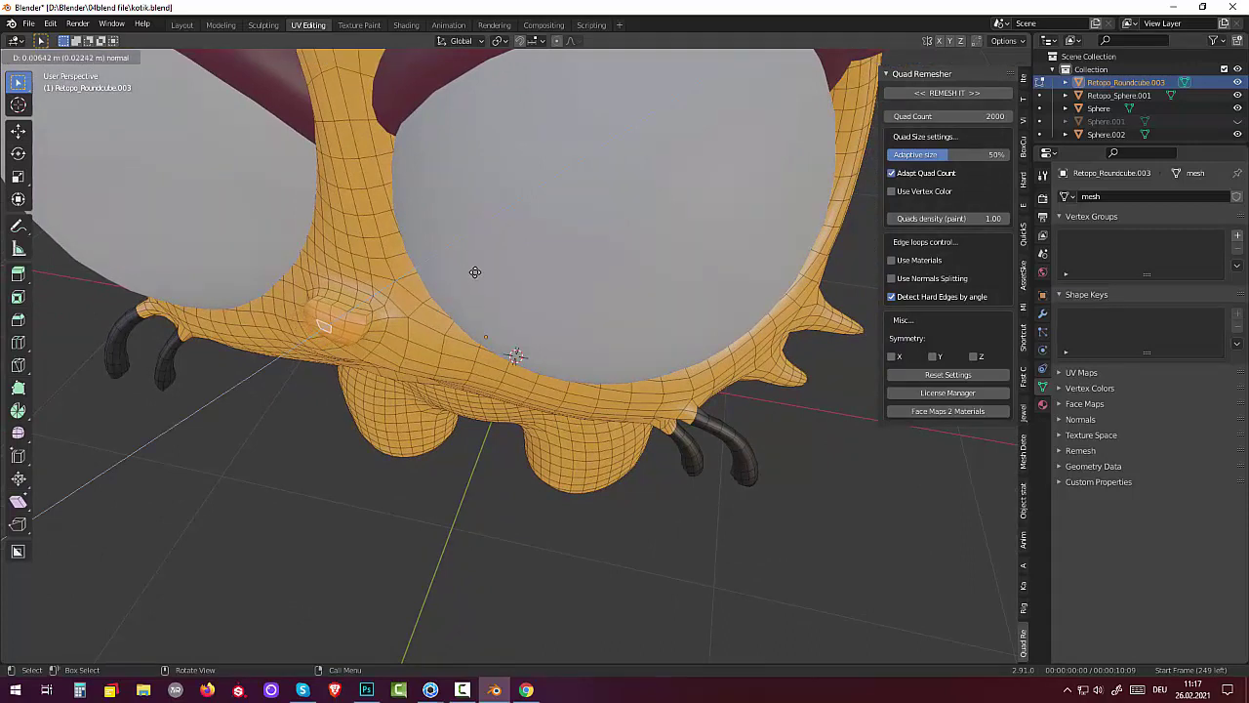
pyautogui.click(475, 271)
pyautogui.moveTo(477, 273); pyautogui.dragTo(506, 263, button='middle')
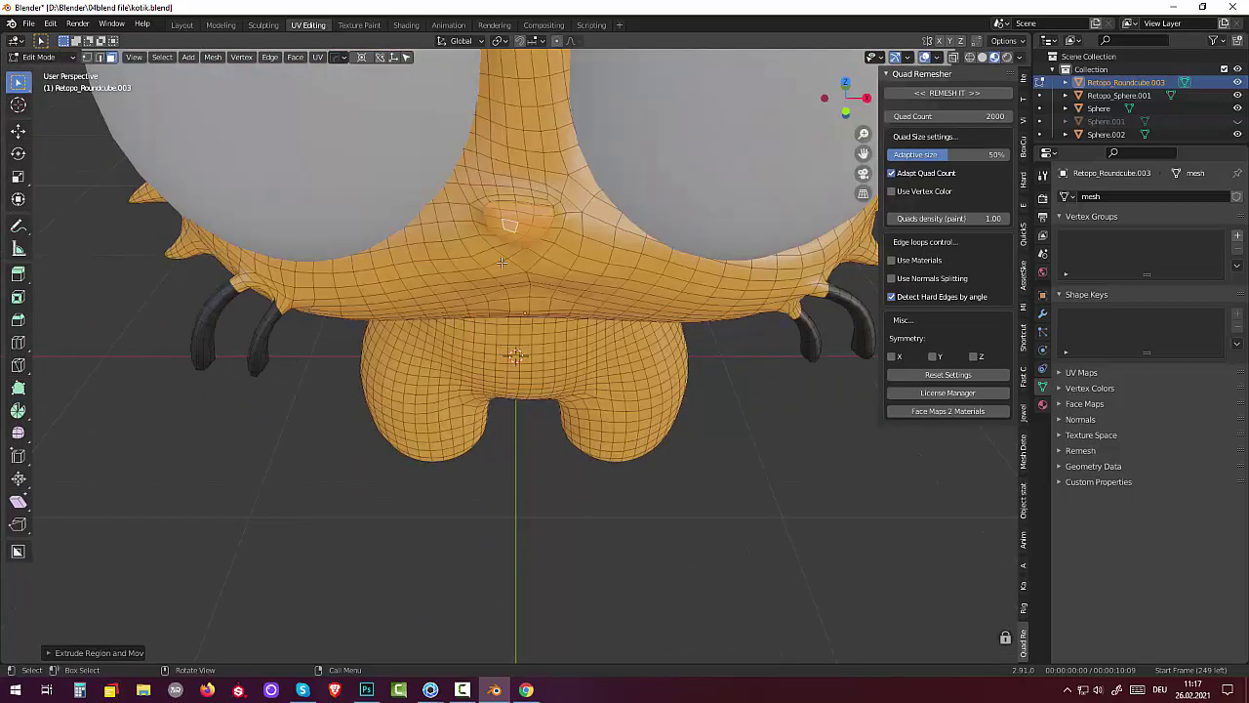
pyautogui.moveTo(502, 259); pyautogui.dragTo(507, 289, button='middle')
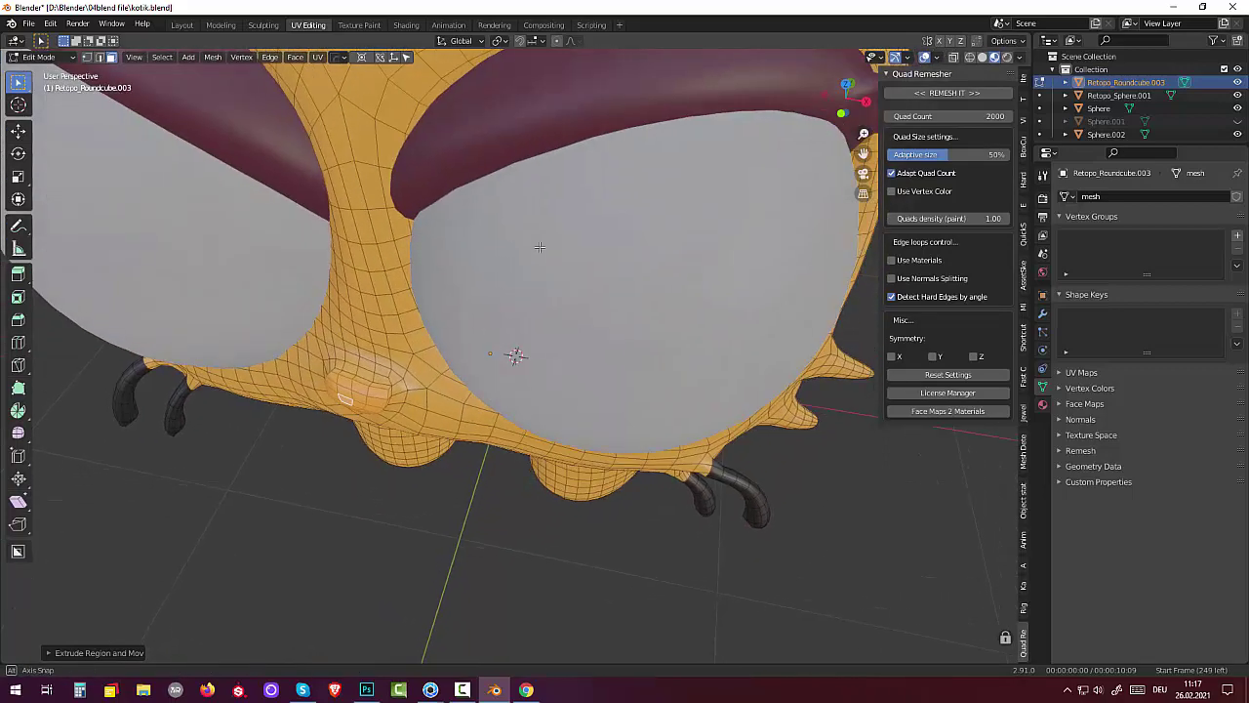
pyautogui.press('e')
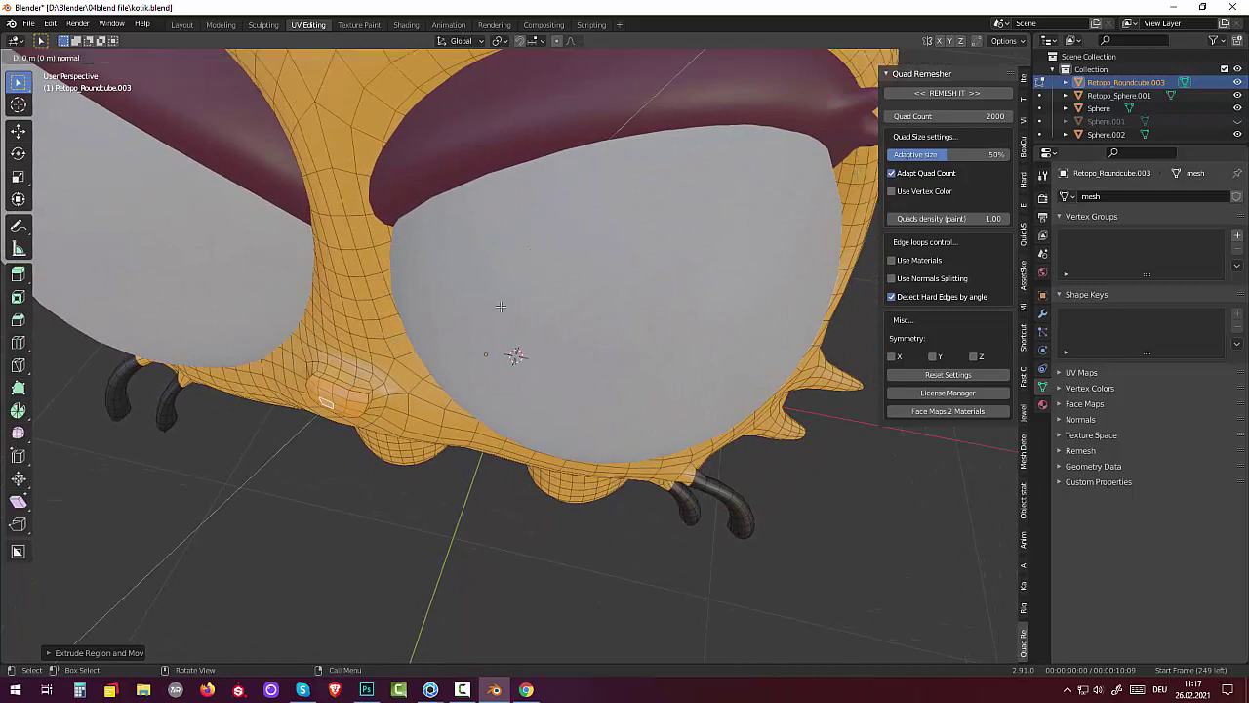
pyautogui.click(497, 315)
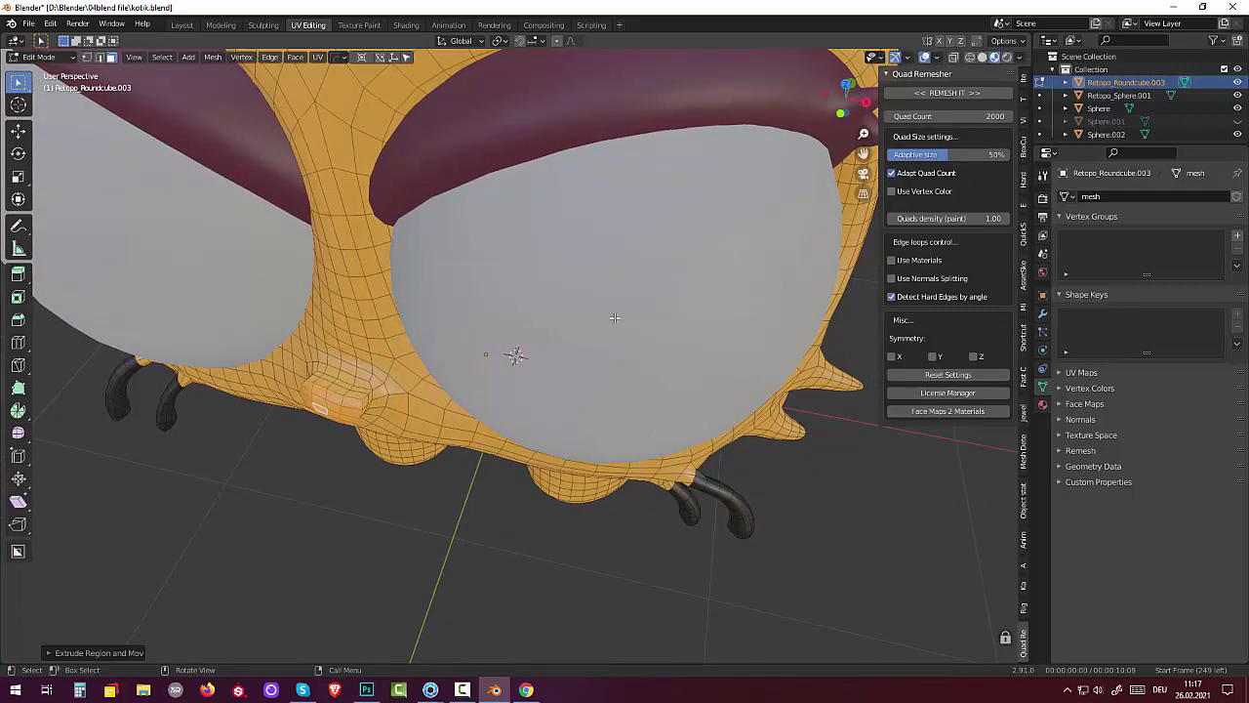
pyautogui.press('s')
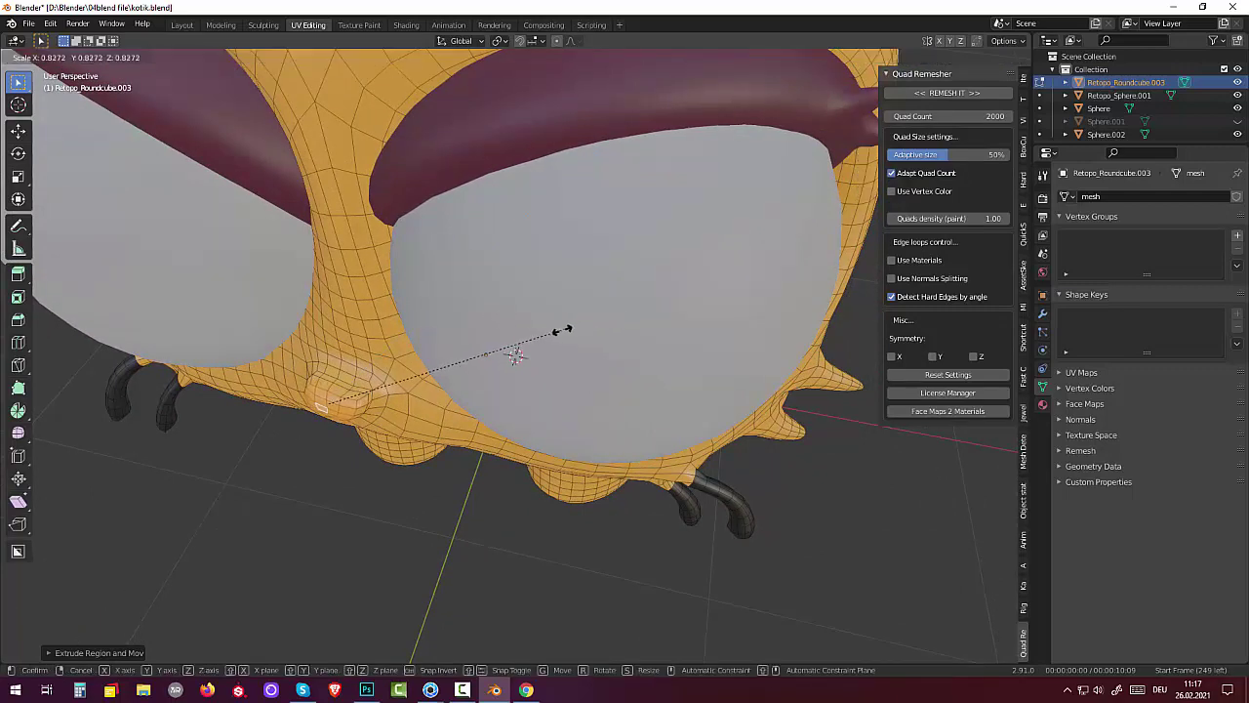
pyautogui.click(545, 334)
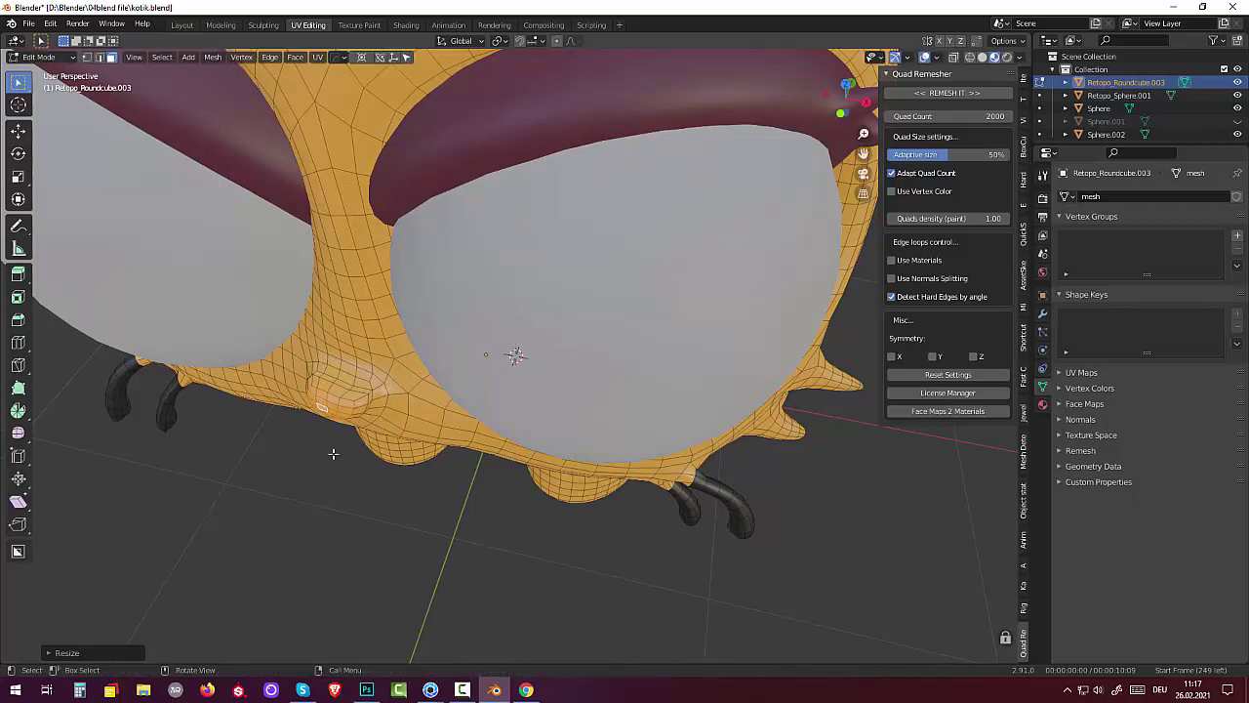
# Step: Grow the nose face selection one ring outward
pyautogui.moveTo(335, 451)
pyautogui.mouseDown(button='middle')
pyautogui.moveTo(422, 358)
pyautogui.moveTo(410, 359)
pyautogui.moveTo(401, 332)
pyautogui.mouseUp(button='middle')
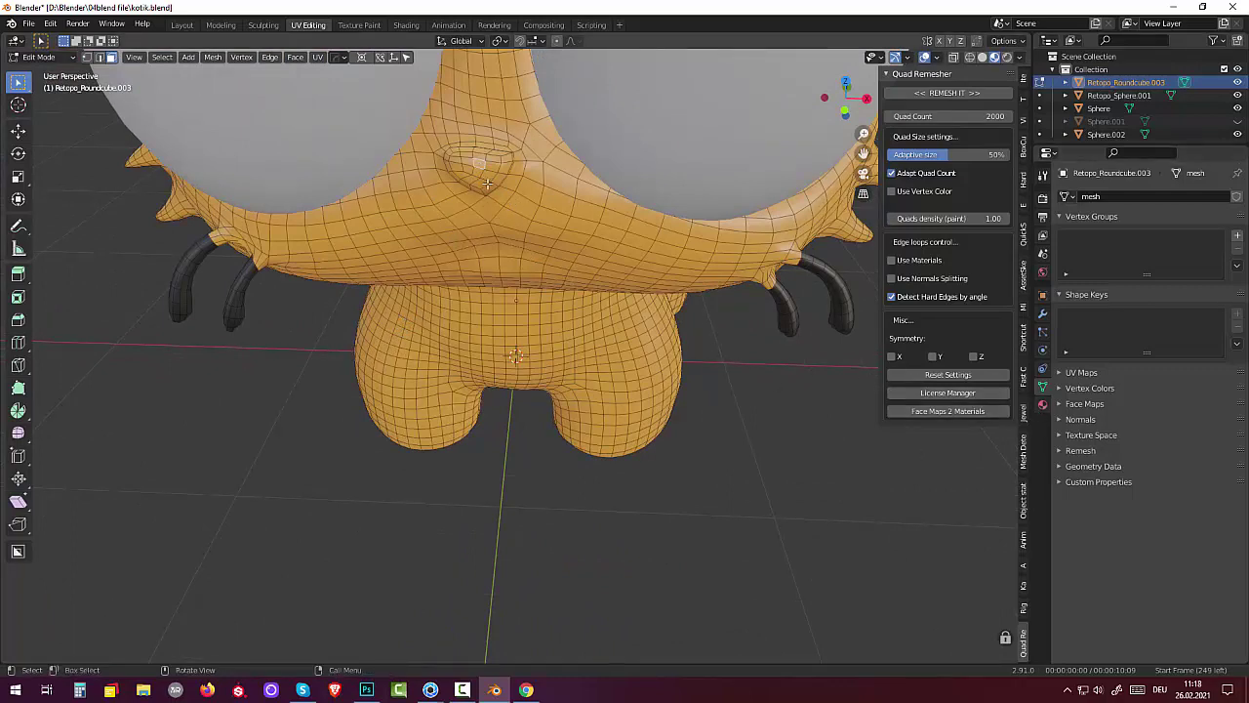
pyautogui.press('ctrl+KP_Add')
pyautogui.press('ctrl+KP_Add')
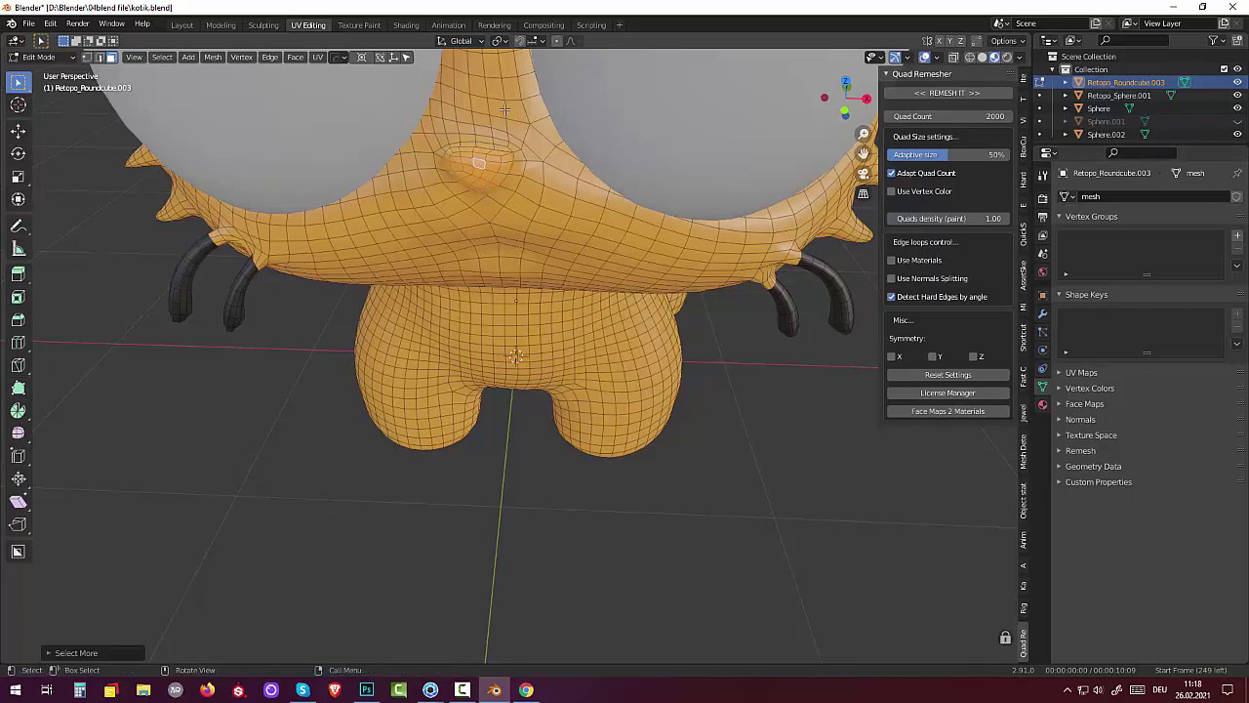
pyautogui.moveTo(505, 108)
pyautogui.mouseDown(button='middle')
pyautogui.moveTo(538, 117)
pyautogui.moveTo(525, 128)
pyautogui.mouseUp(button='middle')
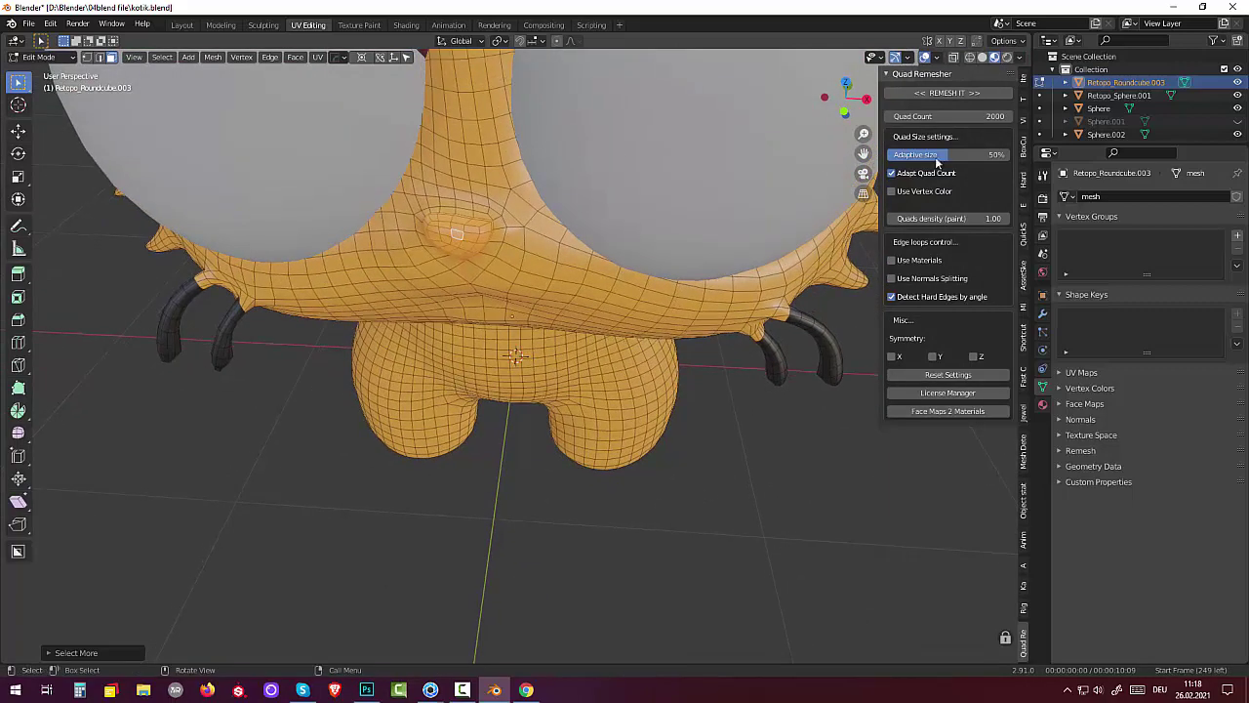
# Step: Assign the magenta Material.005 to the selected nose faces
pyautogui.click(1042, 404)
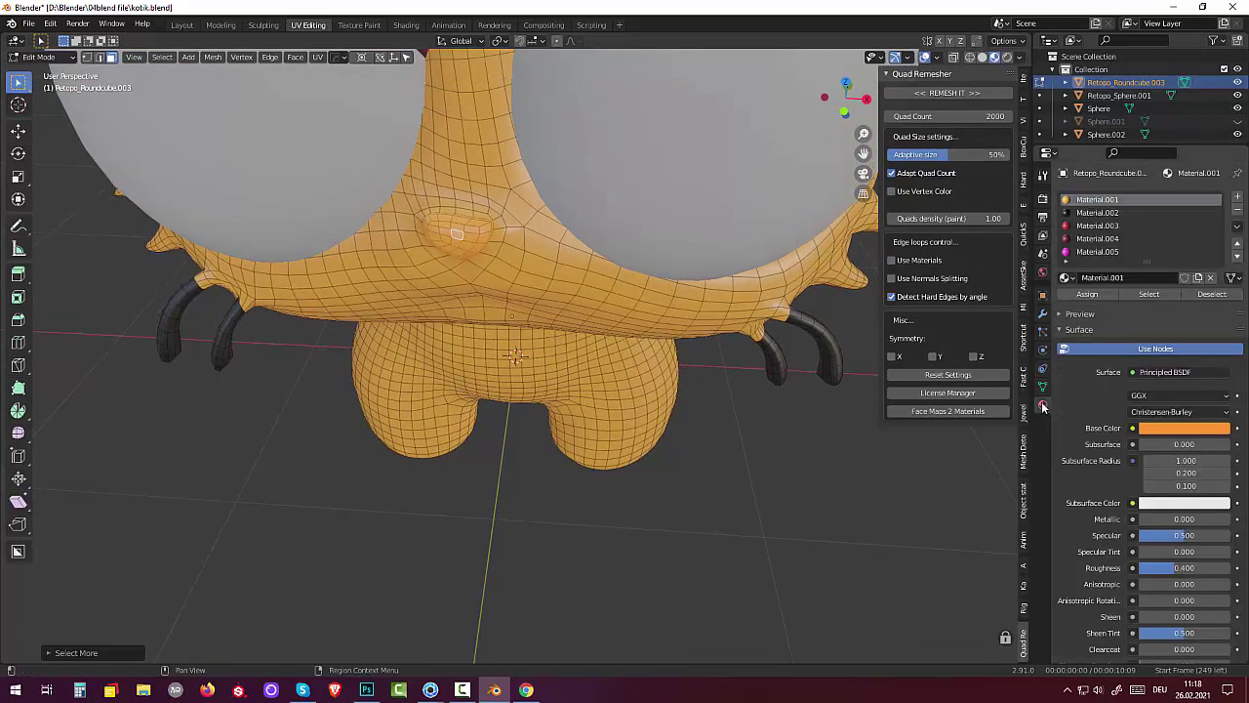
pyautogui.click(1091, 252)
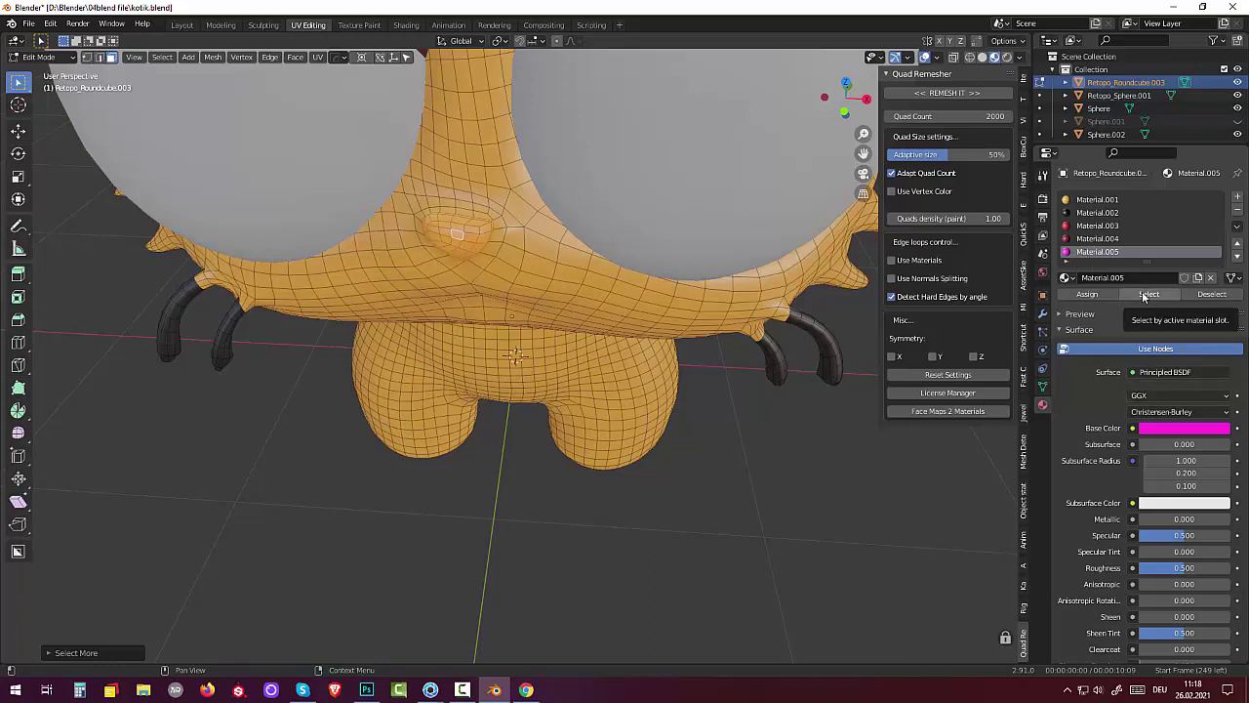
pyautogui.click(1103, 295)
pyautogui.click(725, 440)
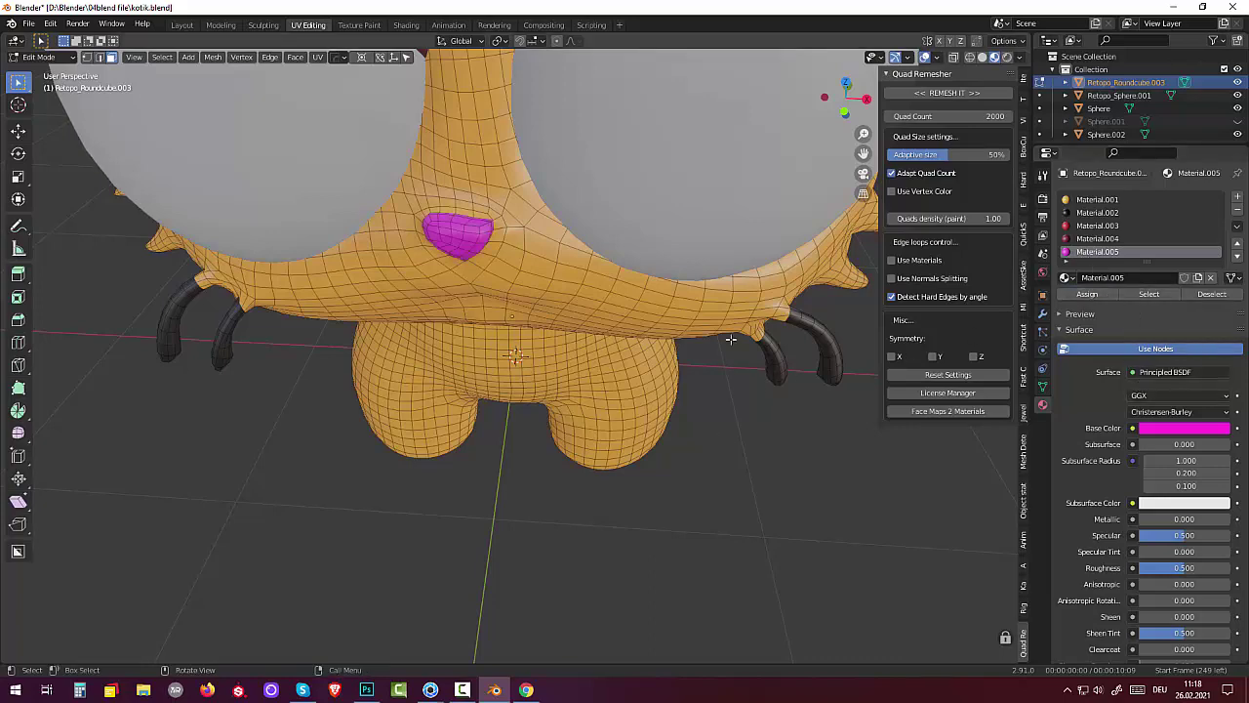
pyautogui.moveTo(731, 338); pyautogui.dragTo(727, 331, button='middle')
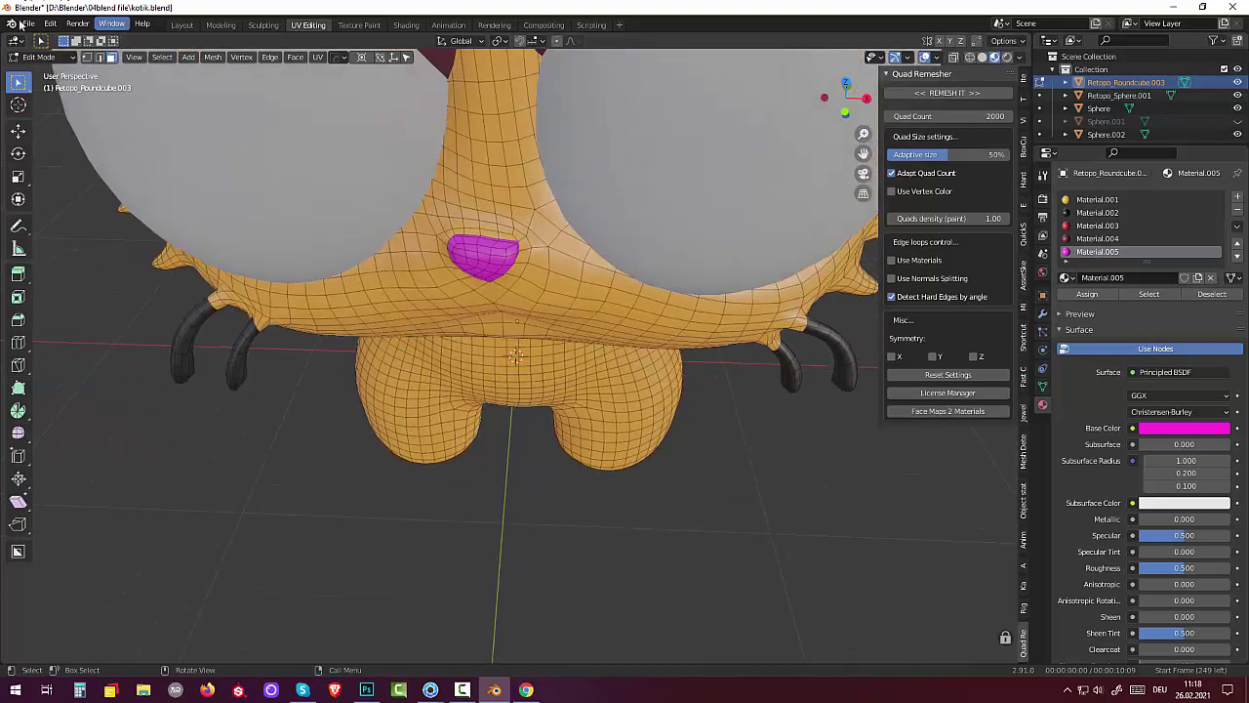
# Step: In vertex select with proportional editing on, move the nose with a widened soft falloff
pyautogui.click(87, 57)
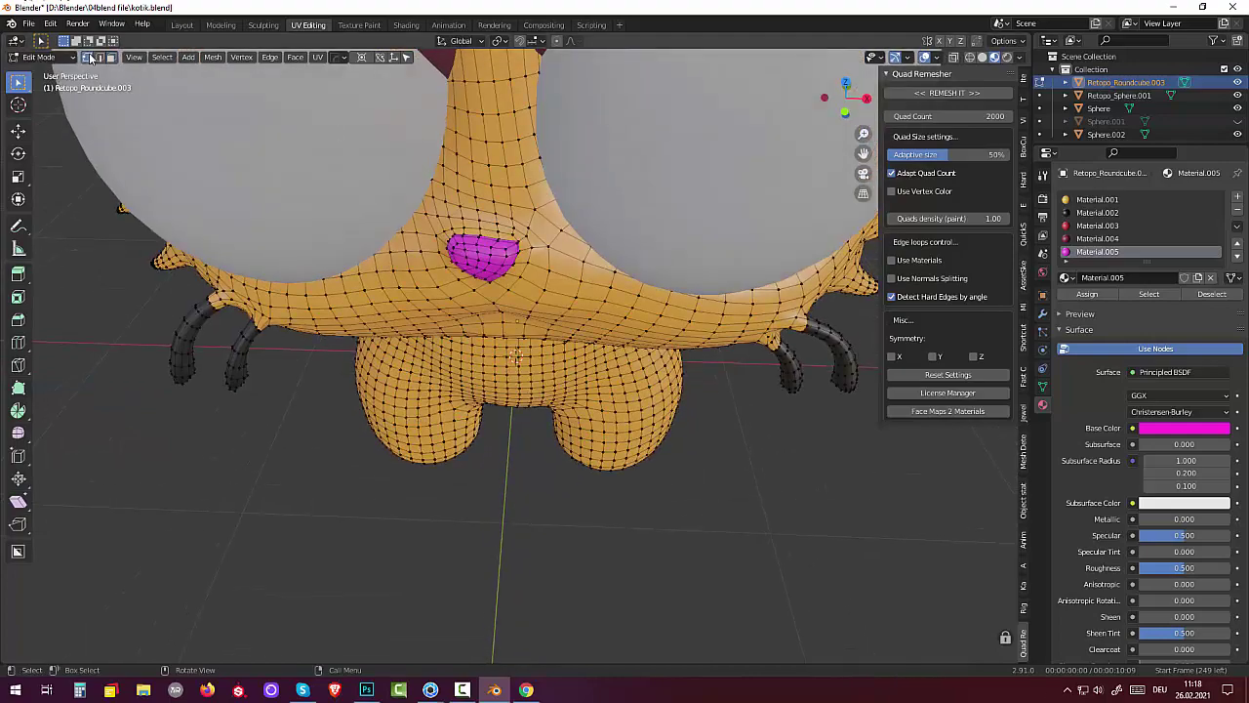
pyautogui.moveTo(196, 125)
pyautogui.mouseDown(button='middle')
pyautogui.moveTo(468, 131)
pyautogui.moveTo(418, 134)
pyautogui.mouseUp(button='middle')
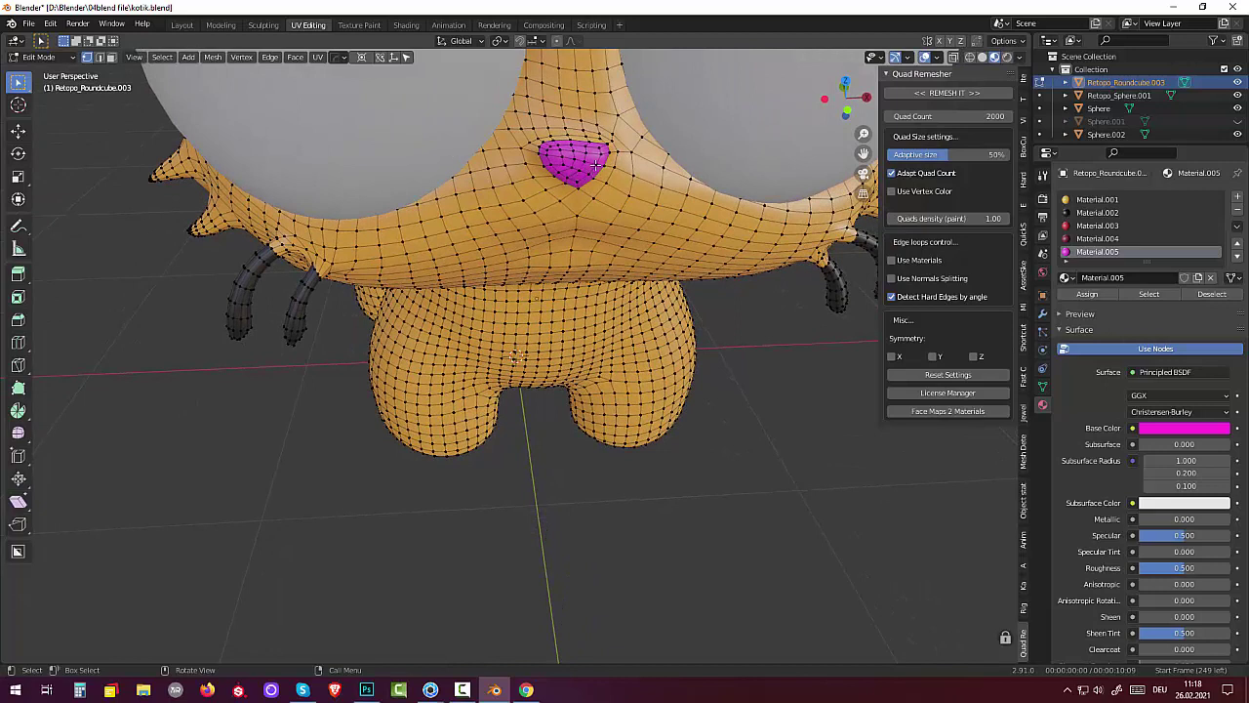
pyautogui.click(555, 41)
pyautogui.press('g')
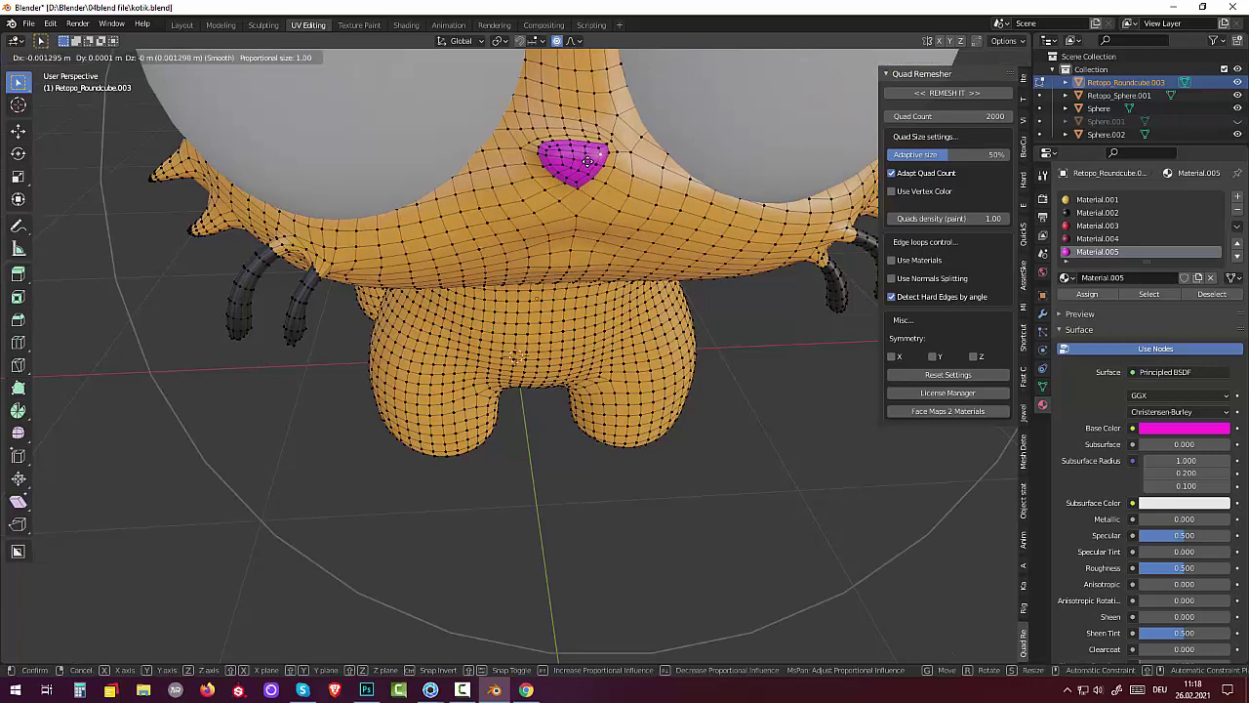
pyautogui.scroll(5, 586, 160)
pyautogui.scroll(10, 586, 160)
pyautogui.scroll(3, 585, 161)
pyautogui.scroll(5, 584, 161)
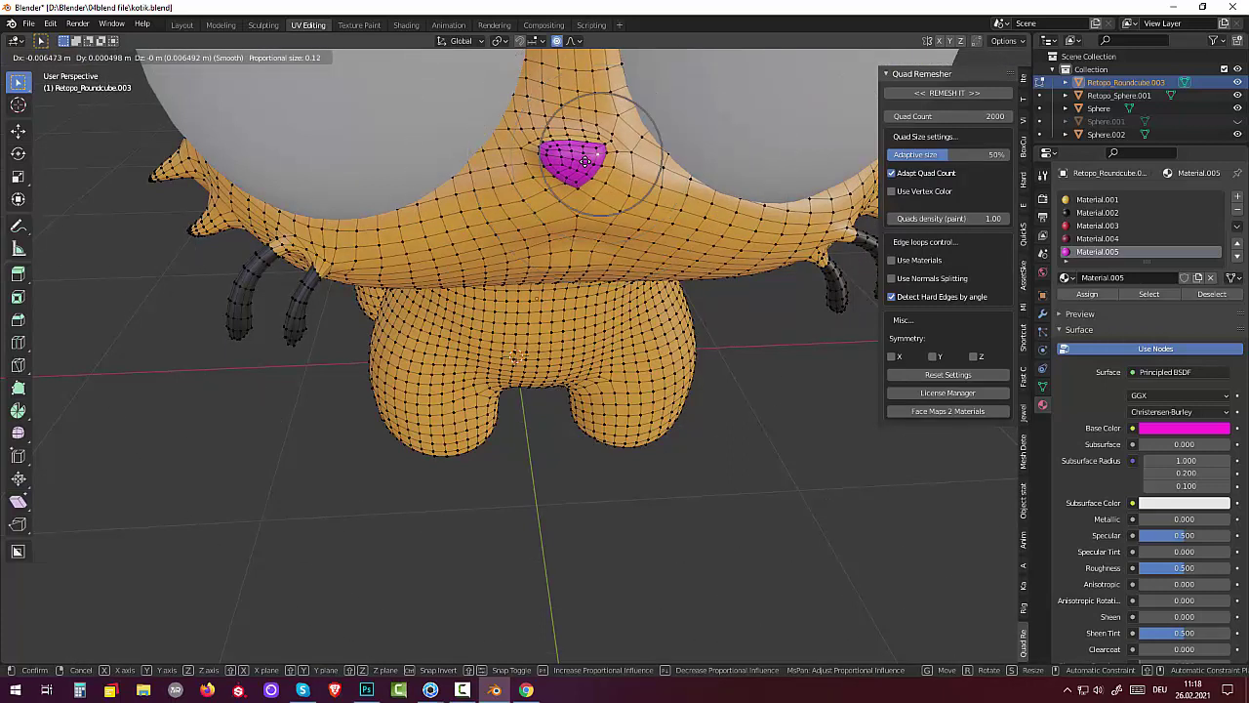
pyautogui.scroll(2, 586, 161)
pyautogui.scroll(2, 587, 159)
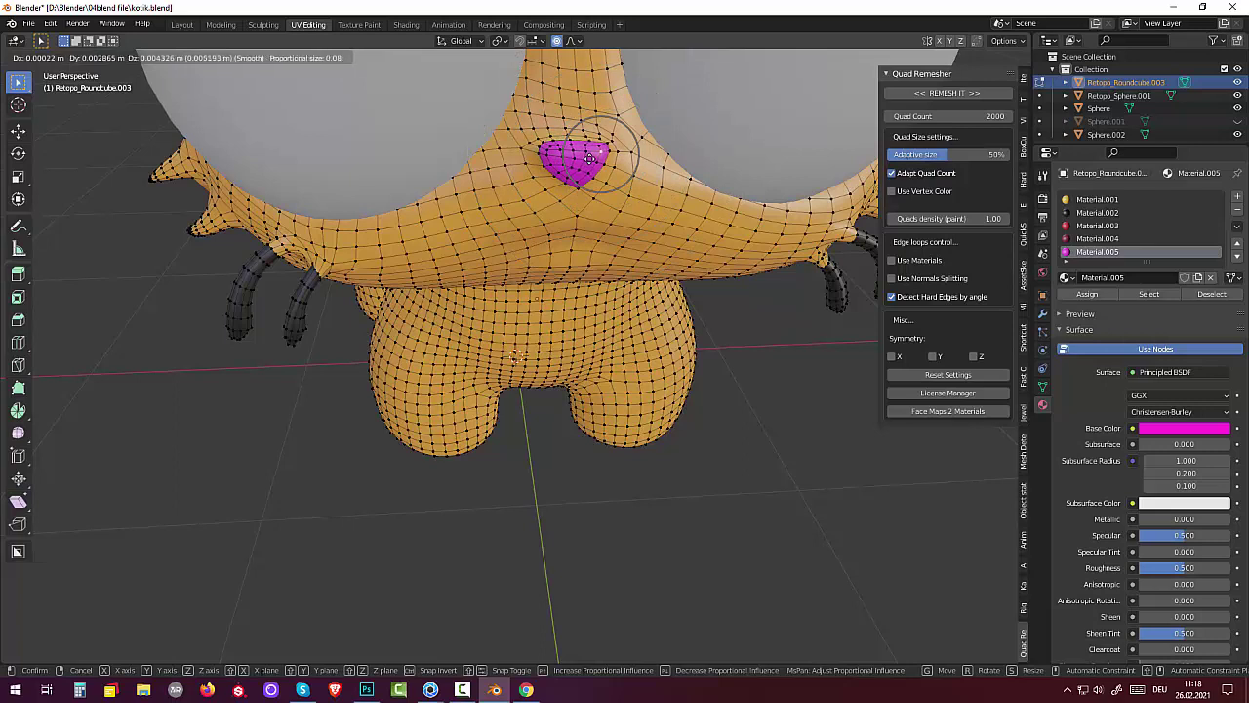
pyautogui.click(589, 160)
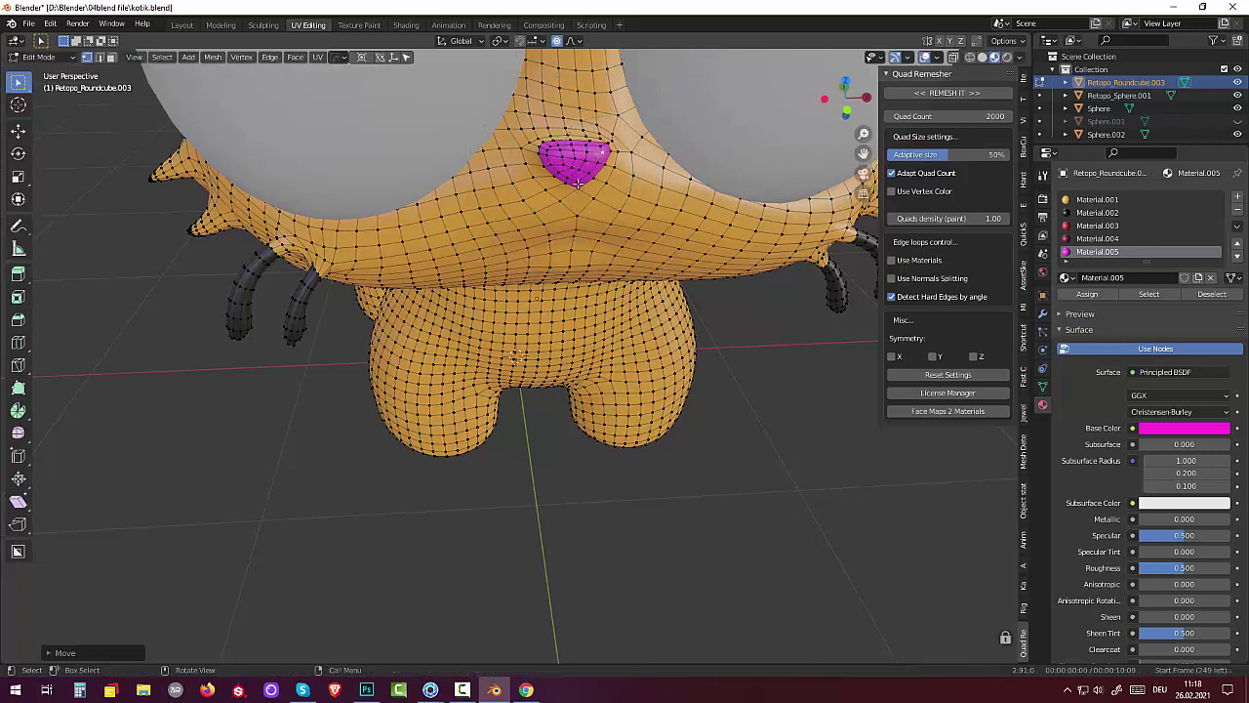
# Step: Move the vertex just below the nose, then view the whole cat
pyautogui.press('g')
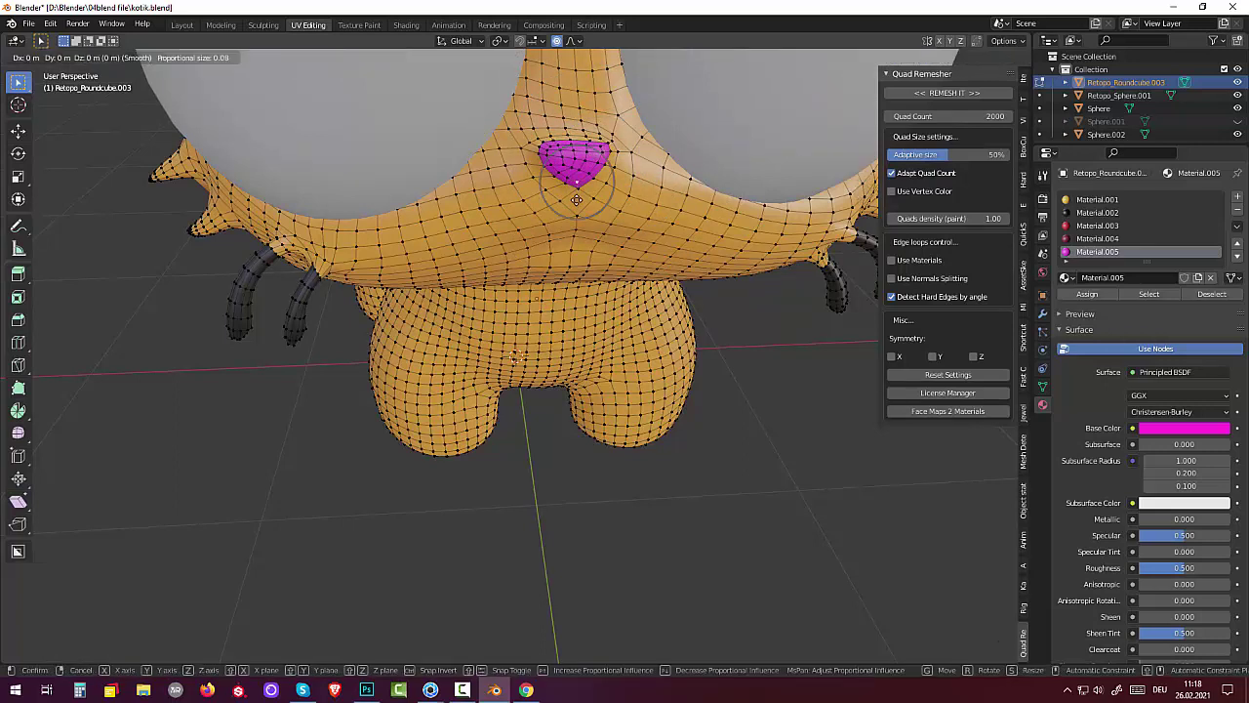
pyautogui.click(573, 199)
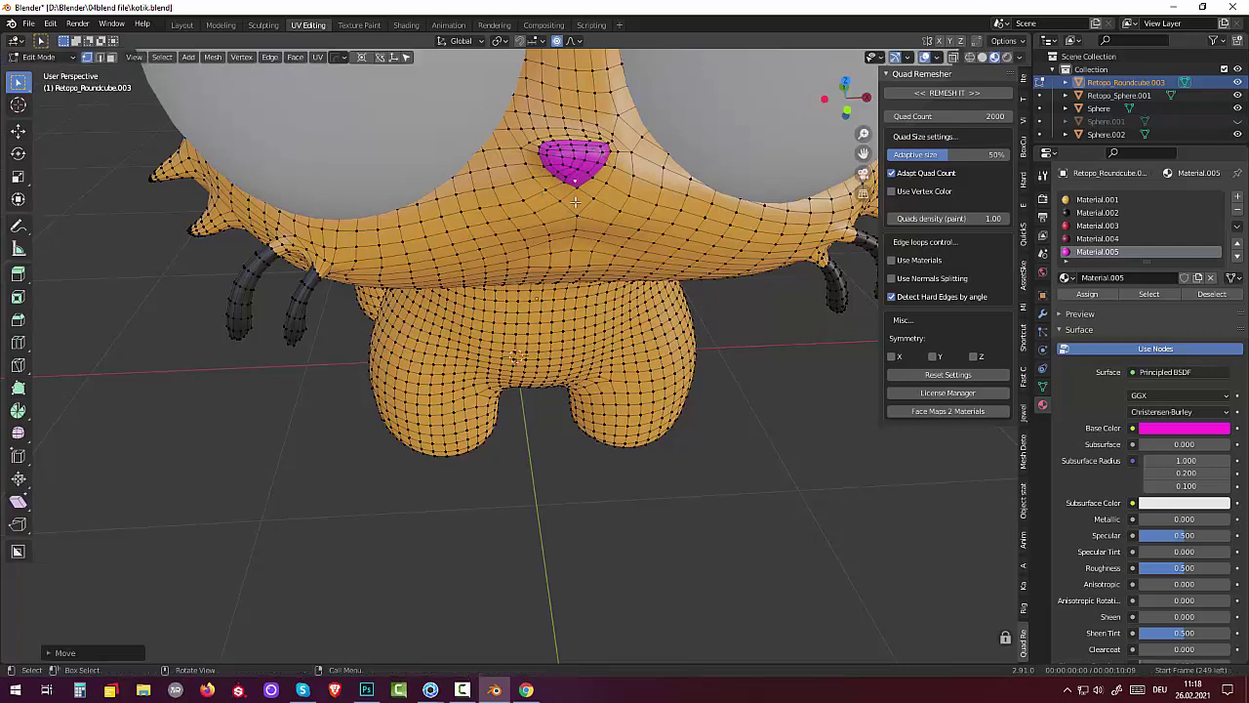
pyautogui.scroll(-5, 734, 395)
pyautogui.moveTo(728, 370)
pyautogui.mouseDown(button='middle')
pyautogui.moveTo(706, 417)
pyautogui.moveTo(716, 343)
pyautogui.moveTo(719, 359)
pyautogui.moveTo(683, 361)
pyautogui.moveTo(660, 396)
pyautogui.moveTo(618, 387)
pyautogui.mouseUp(button='middle')
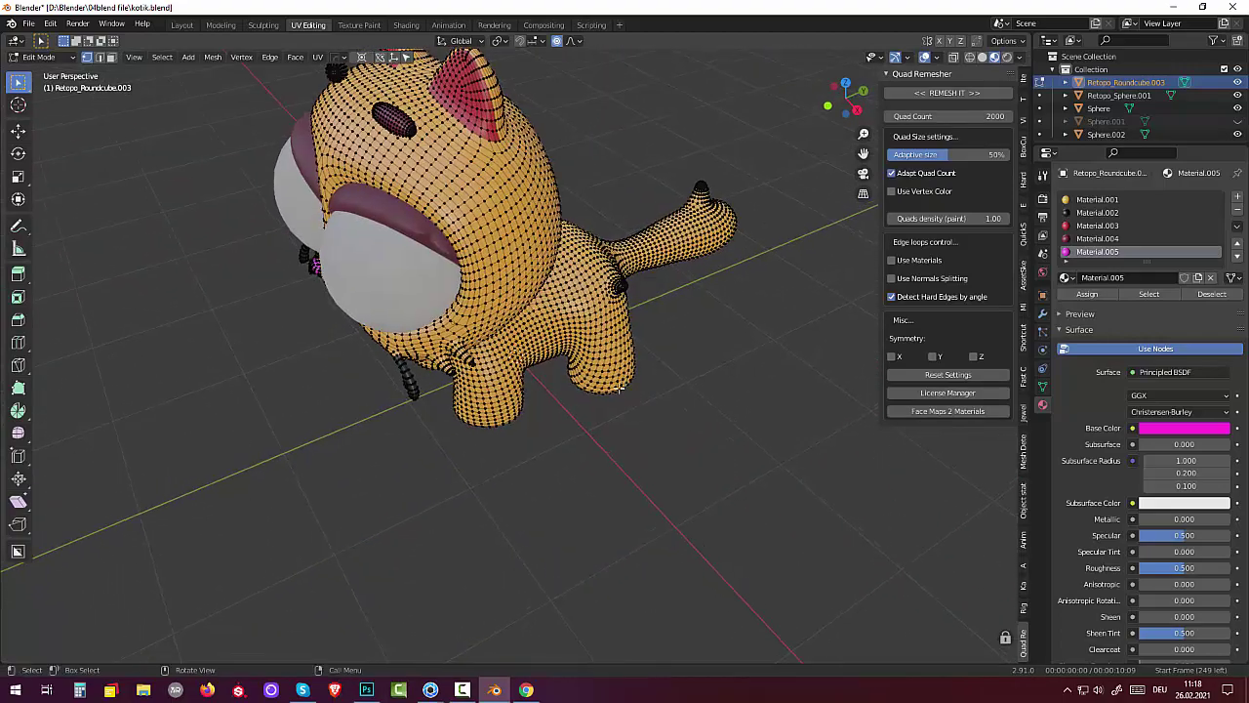
# Step: Return to Object Mode and join the dark-red mouth into the body mesh with Ctrl+J
pyautogui.click(39, 58)
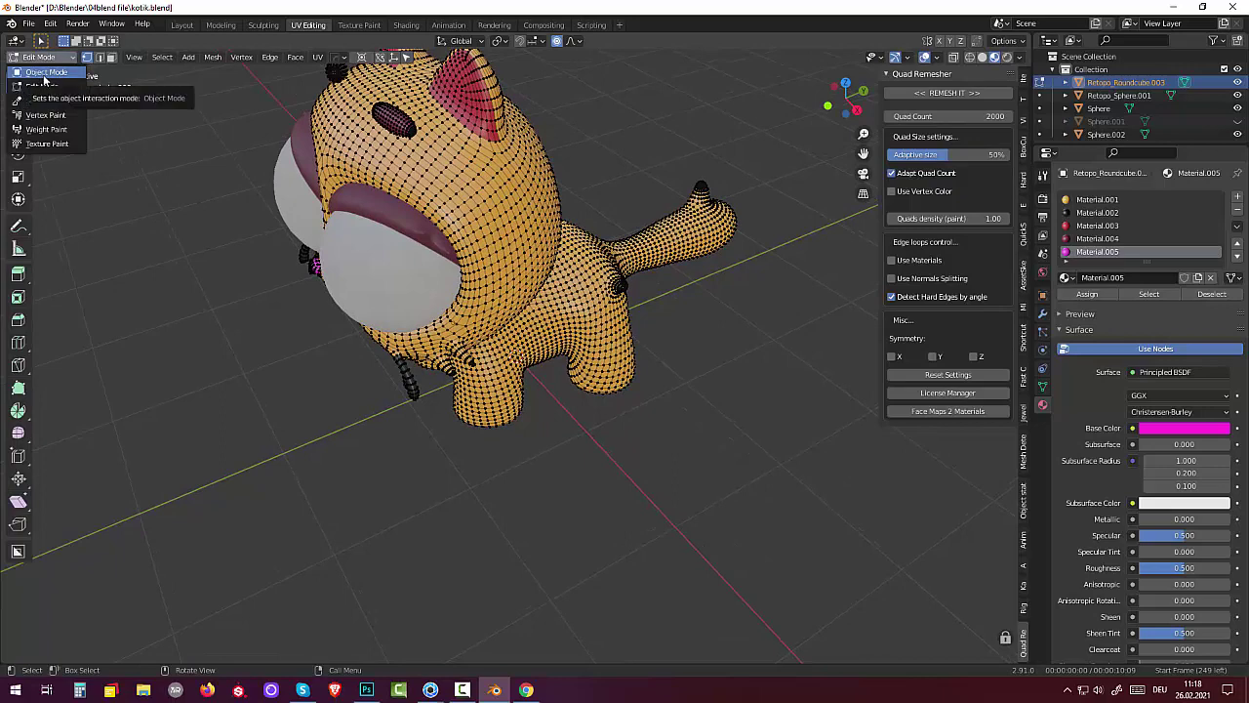
pyautogui.click(44, 74)
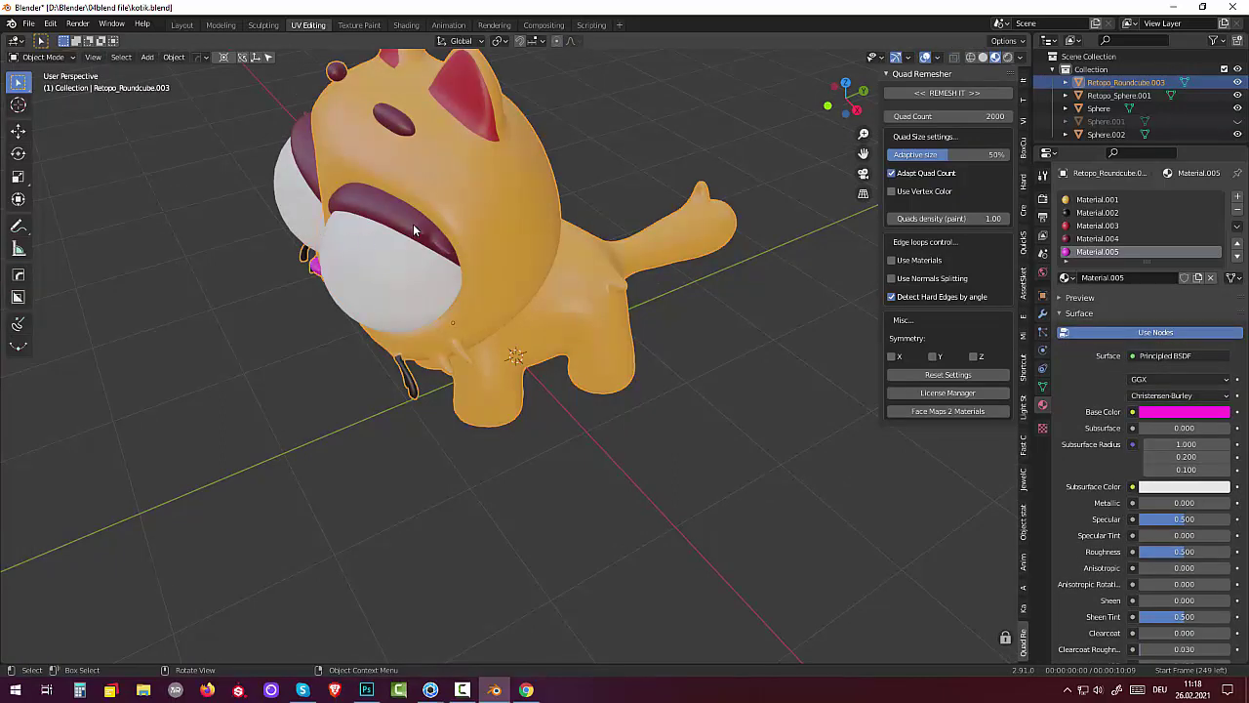
pyautogui.click(427, 207)
pyautogui.moveTo(494, 179); pyautogui.dragTo(509, 170, button='middle')
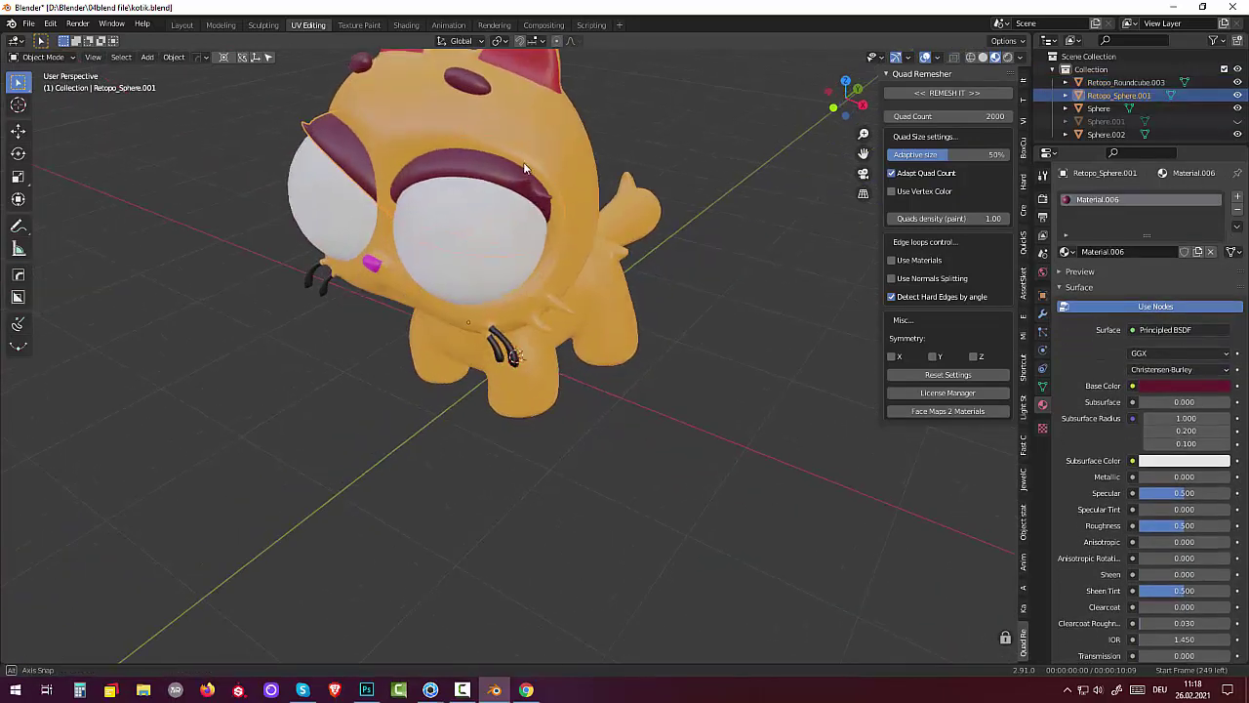
pyautogui.keyDown('shift'); pyautogui.click(510, 170); pyautogui.keyUp('shift')
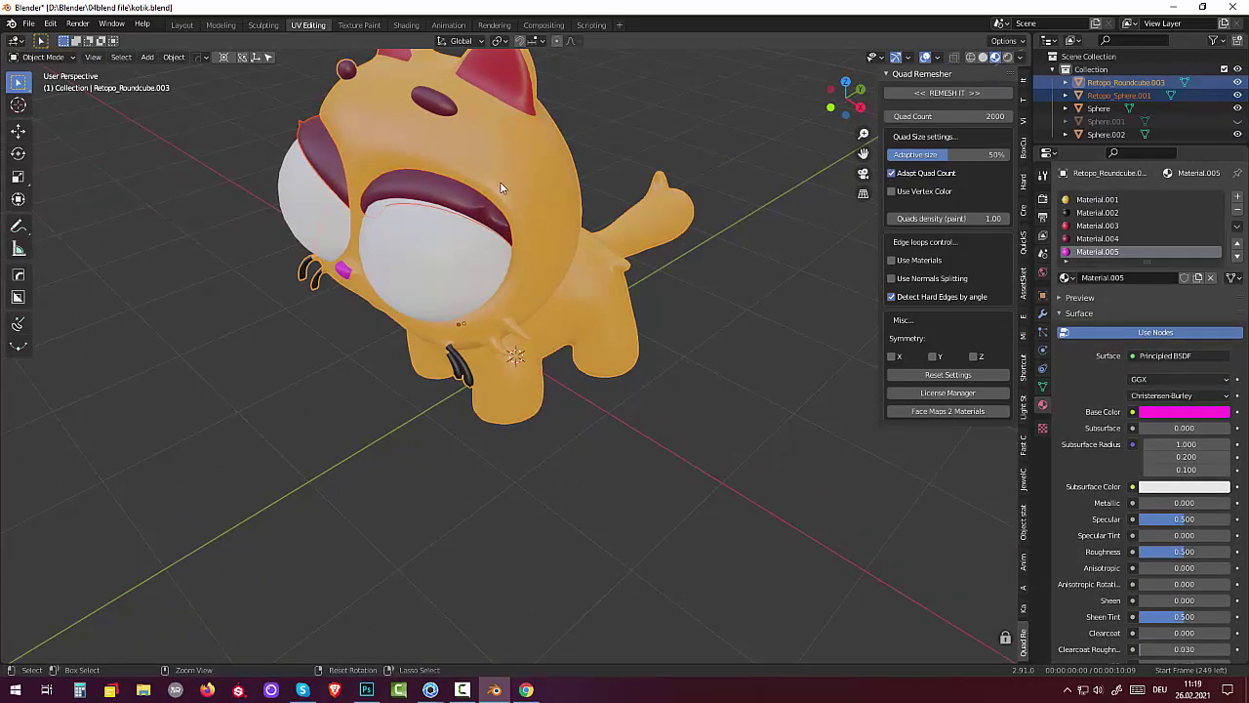
pyautogui.hotkey('ctrl', 'j')
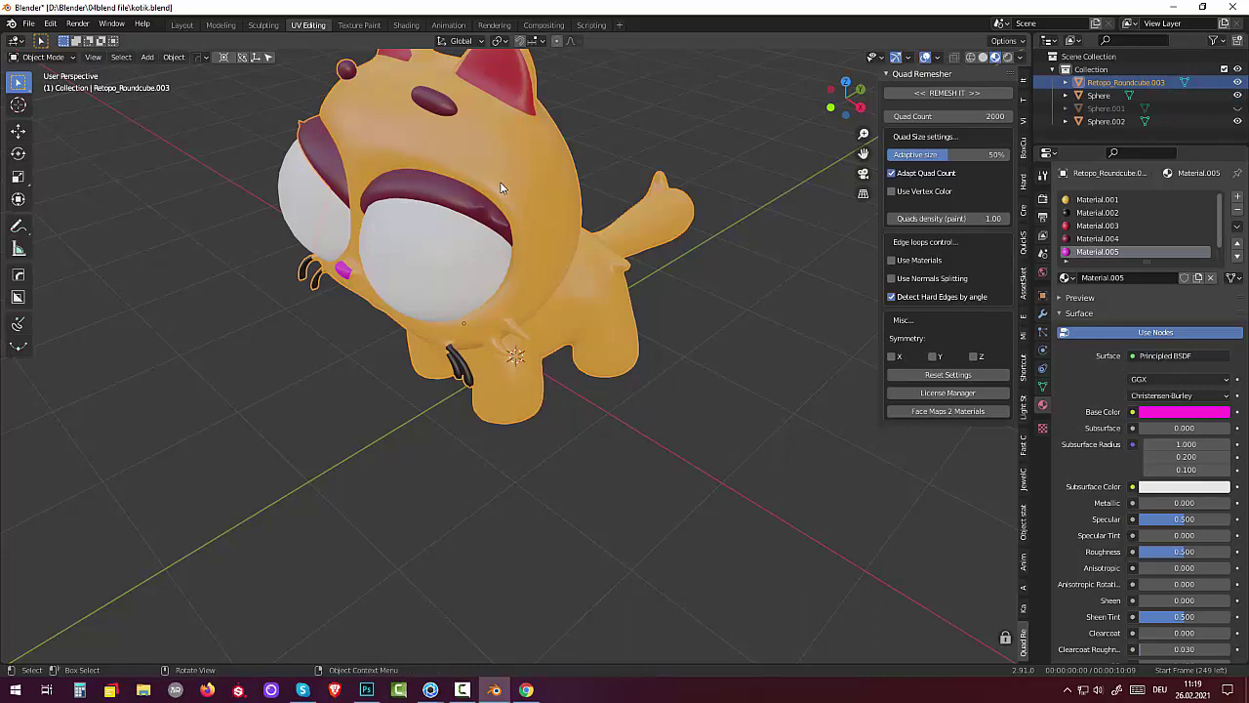
# Step: Orbit to a side view of the cat and bring up the Add menu
pyautogui.moveTo(484, 180)
pyautogui.mouseDown(button='middle')
pyautogui.moveTo(539, 241)
pyautogui.moveTo(533, 234)
pyautogui.mouseUp(button='middle')
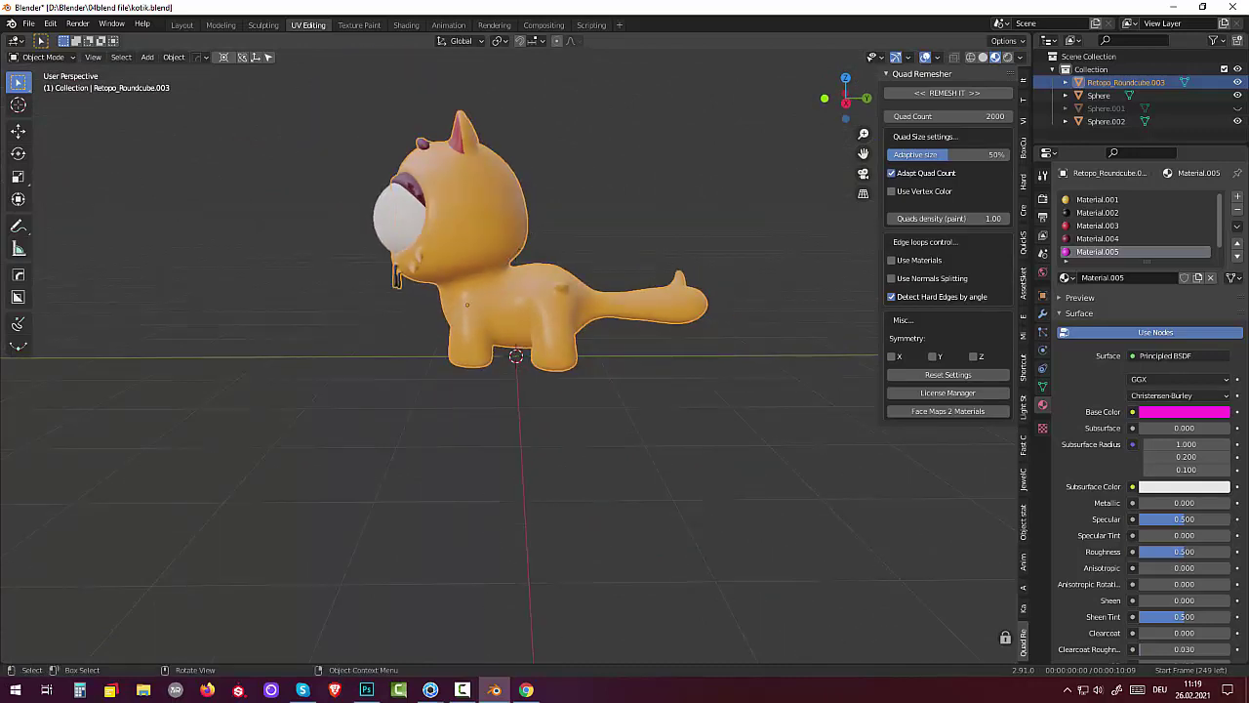
pyautogui.click(461, 691)
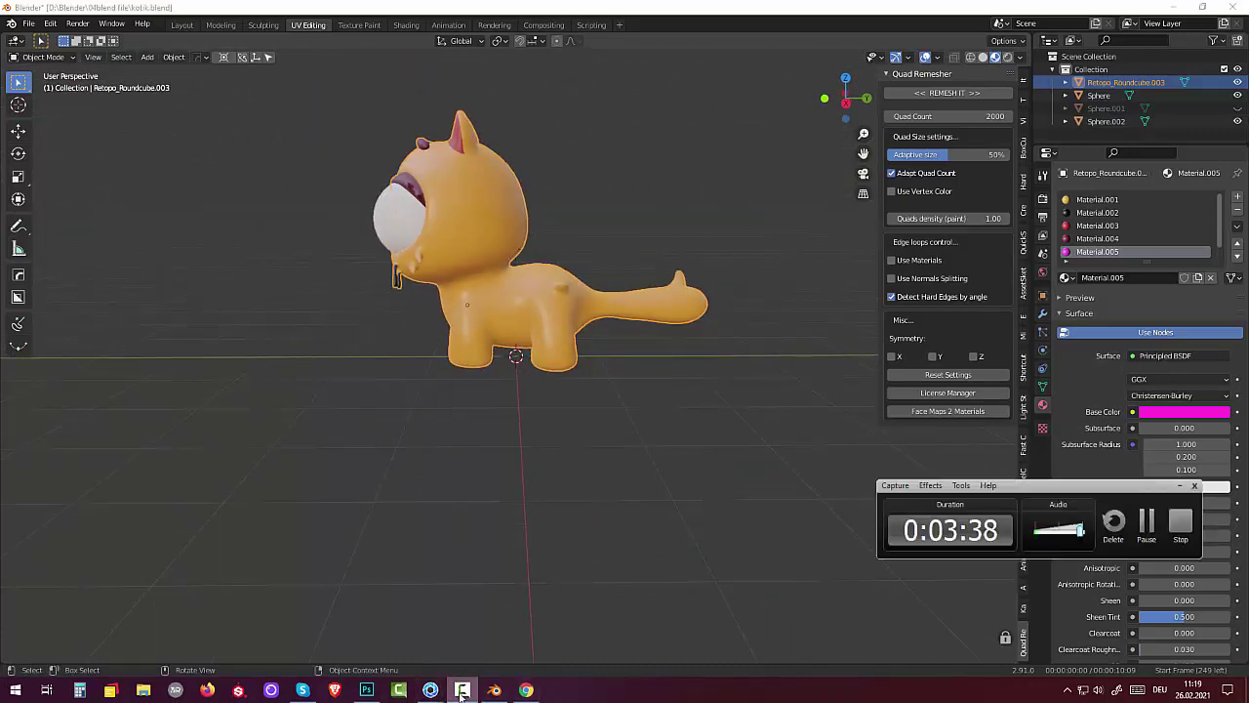
pyautogui.click(461, 691)
pyautogui.press('shift')
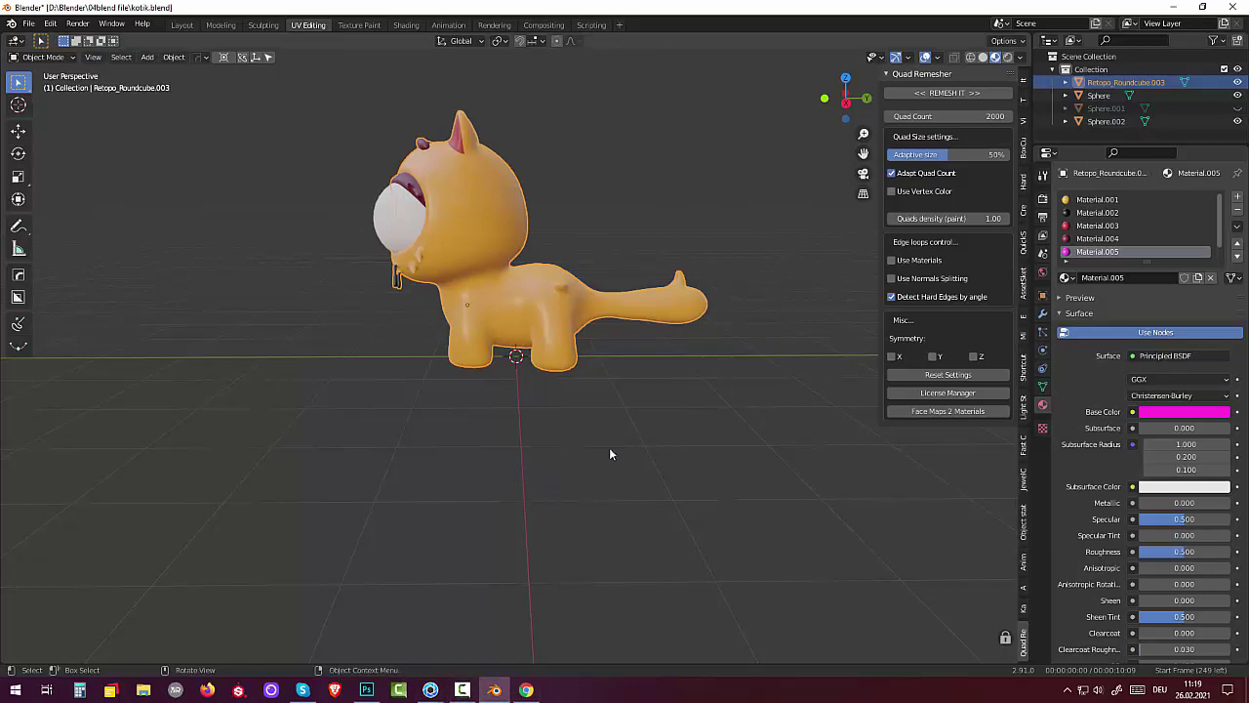
pyautogui.press('shift')
pyautogui.hotkey('shift', 'a')
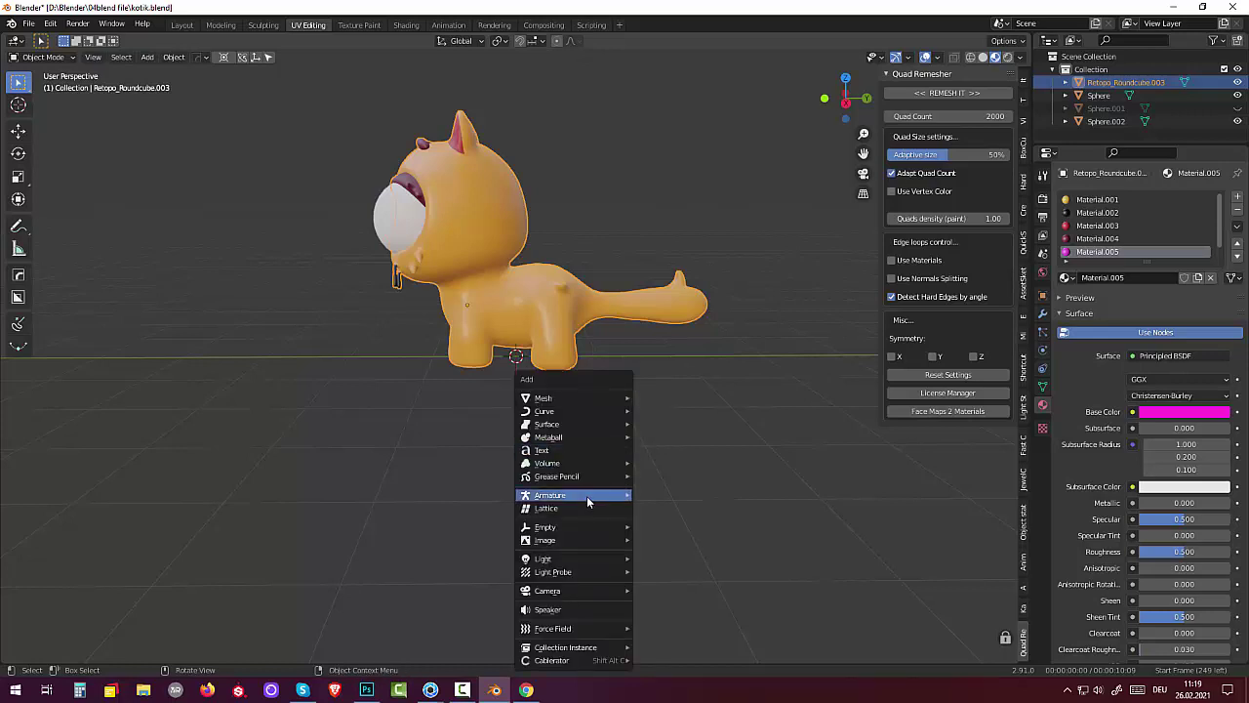
pyautogui.moveTo(551, 495)
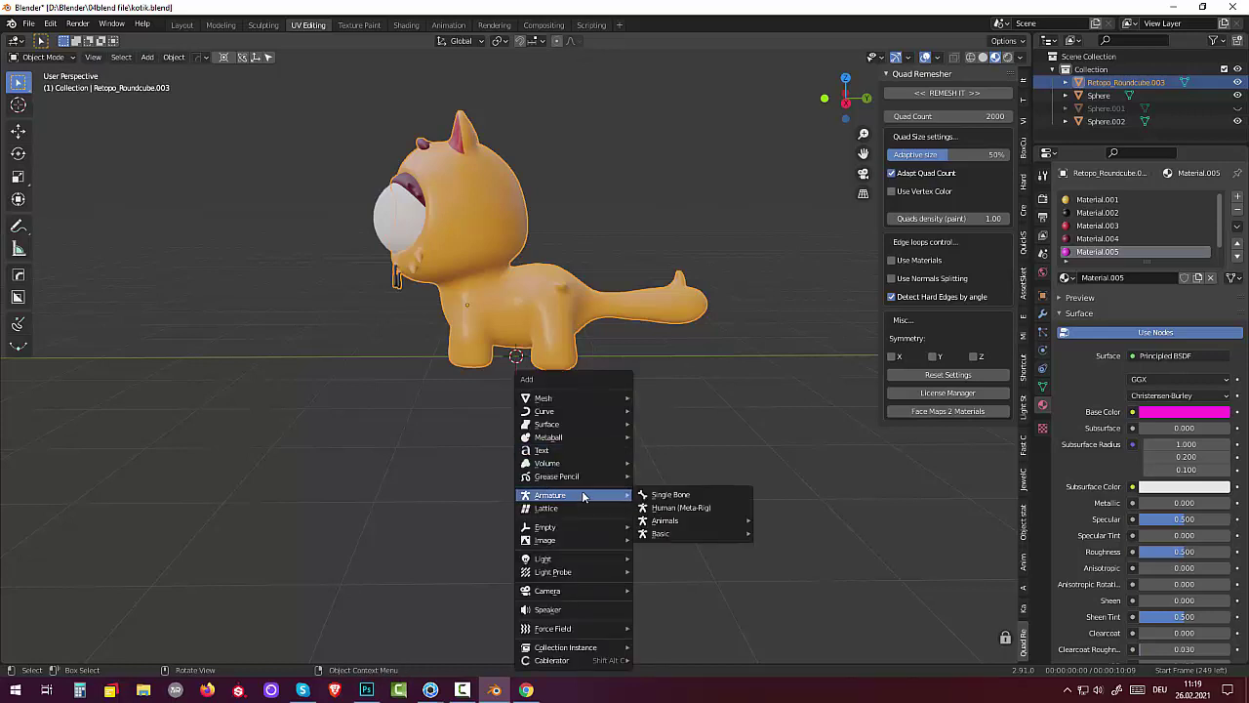
# Step: Add an armature at the cat's feet and set it to display in front
pyautogui.click(670, 498)
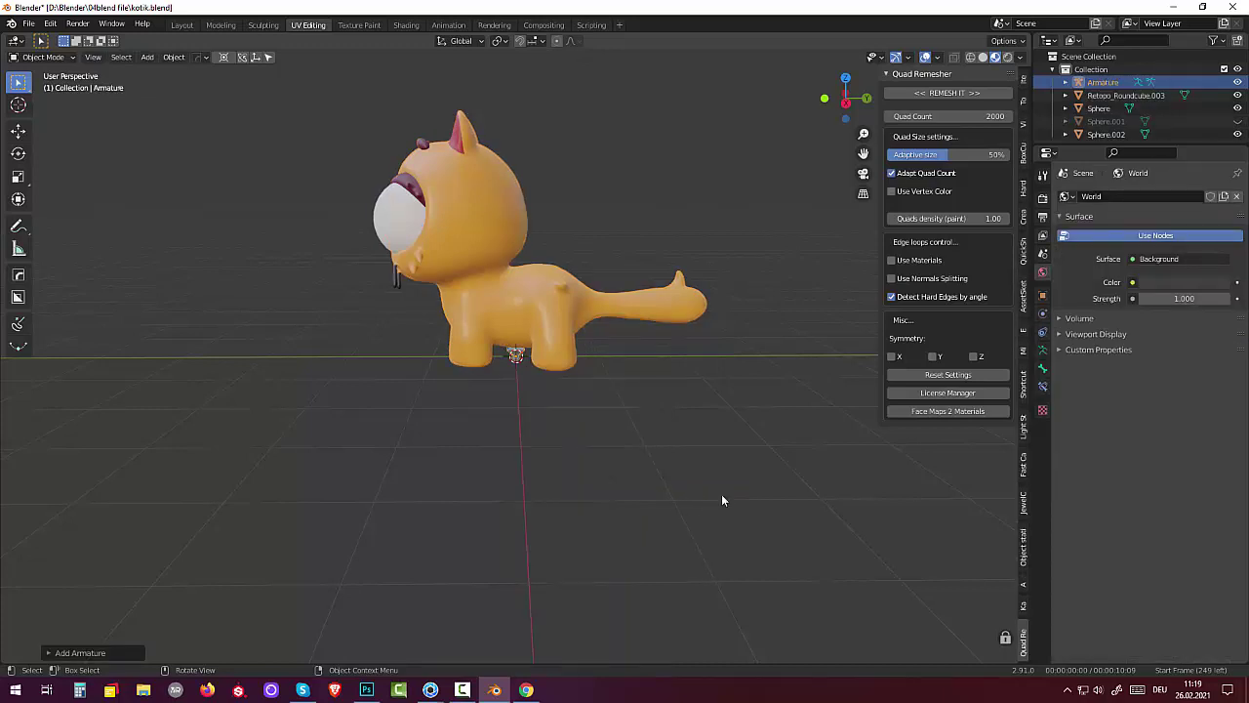
pyautogui.click(1043, 359)
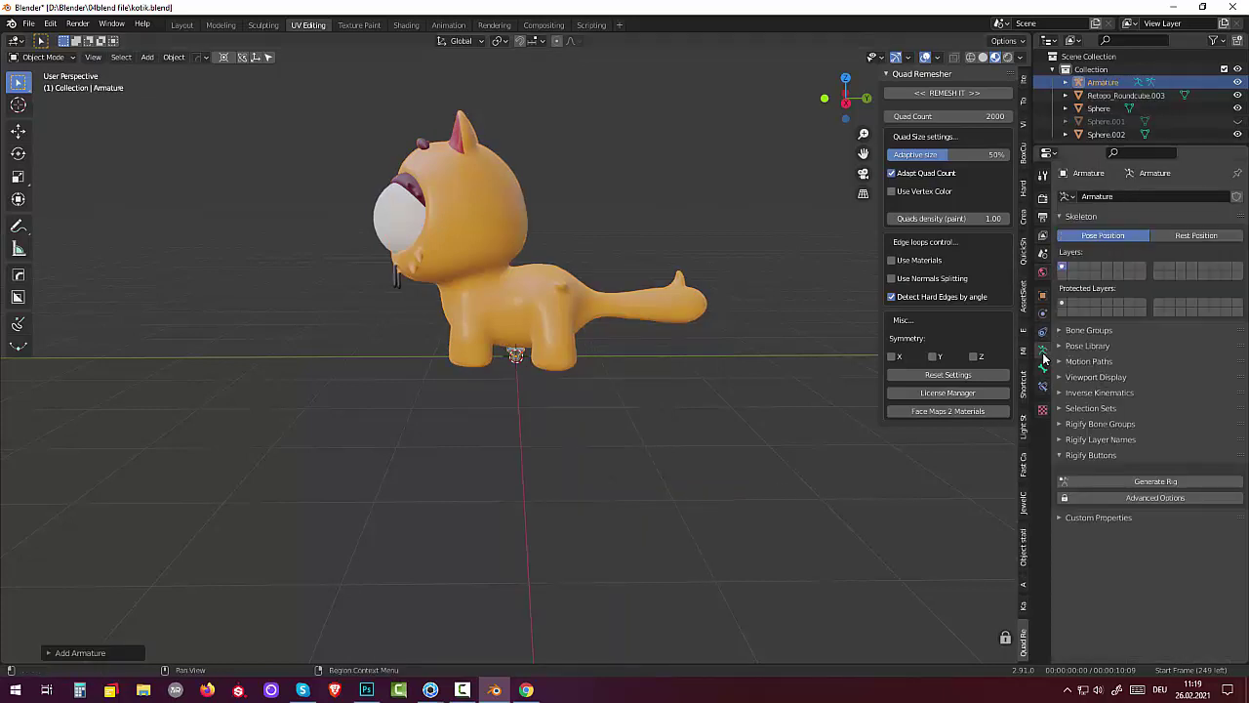
pyautogui.click(1064, 377)
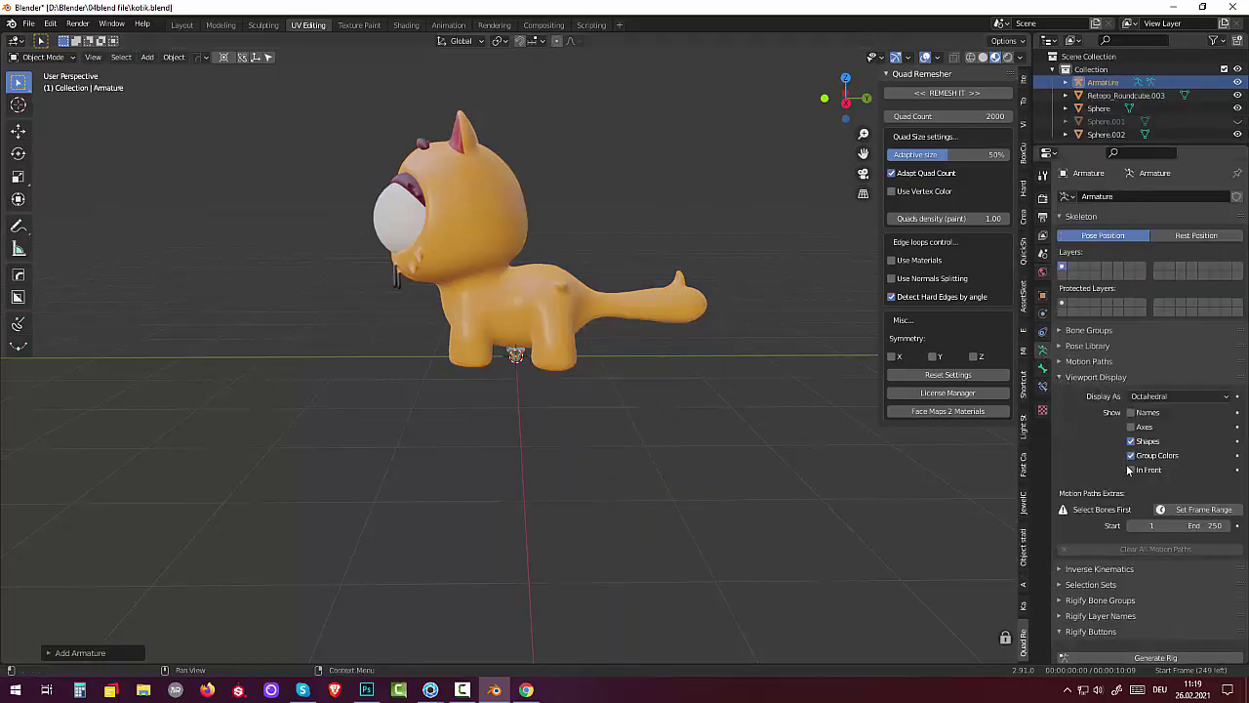
pyautogui.click(1130, 469)
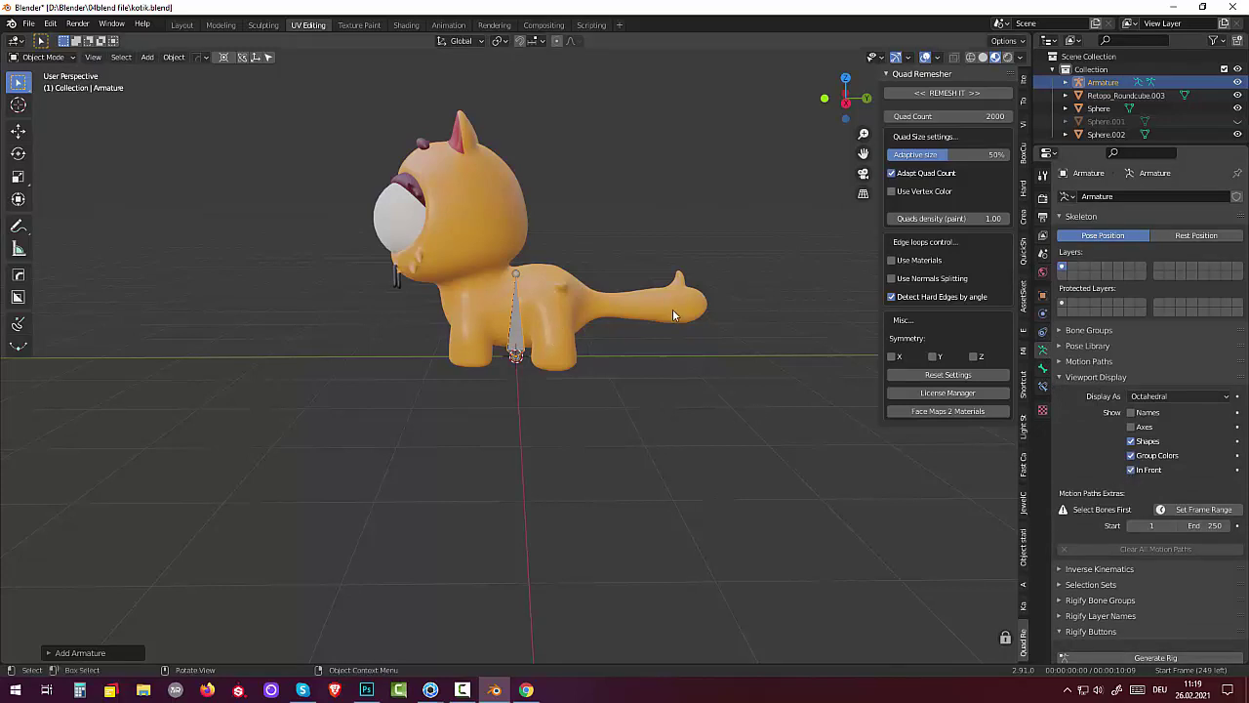
# Step: Rotate the bone horizontal, move it into the torso, and scale it to 0.7684
pyautogui.press('r')
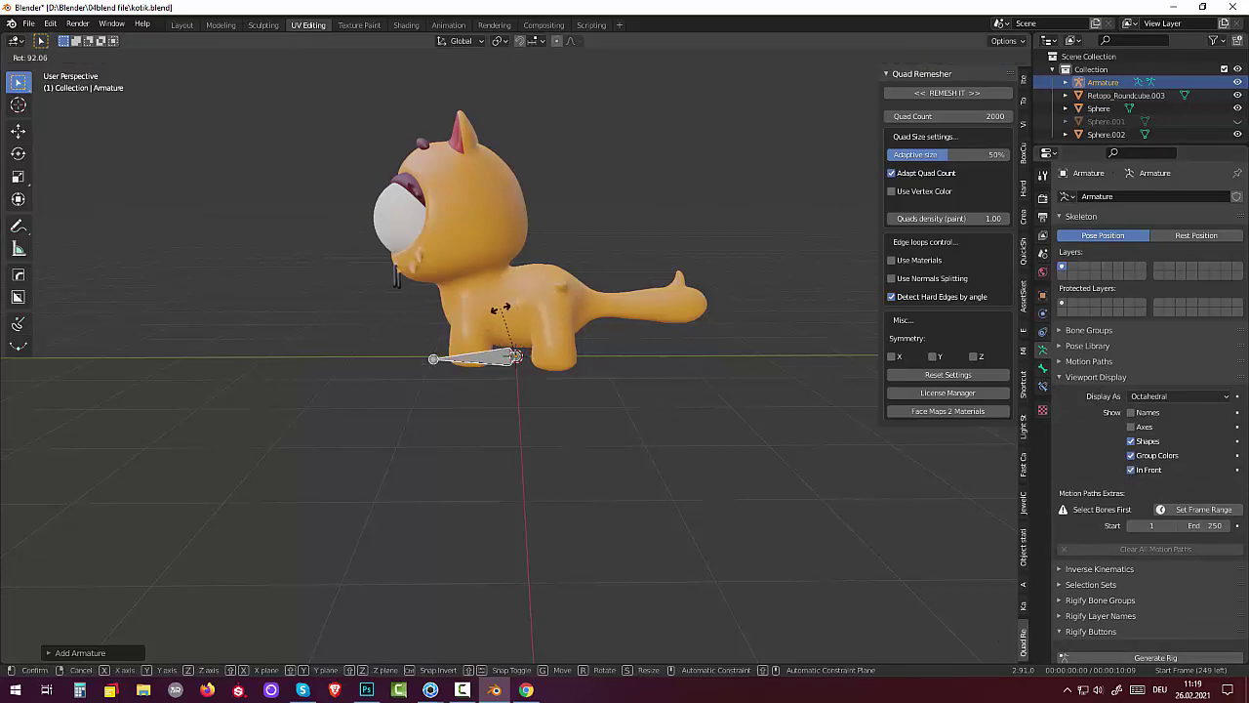
pyautogui.click(500, 310)
pyautogui.press('g')
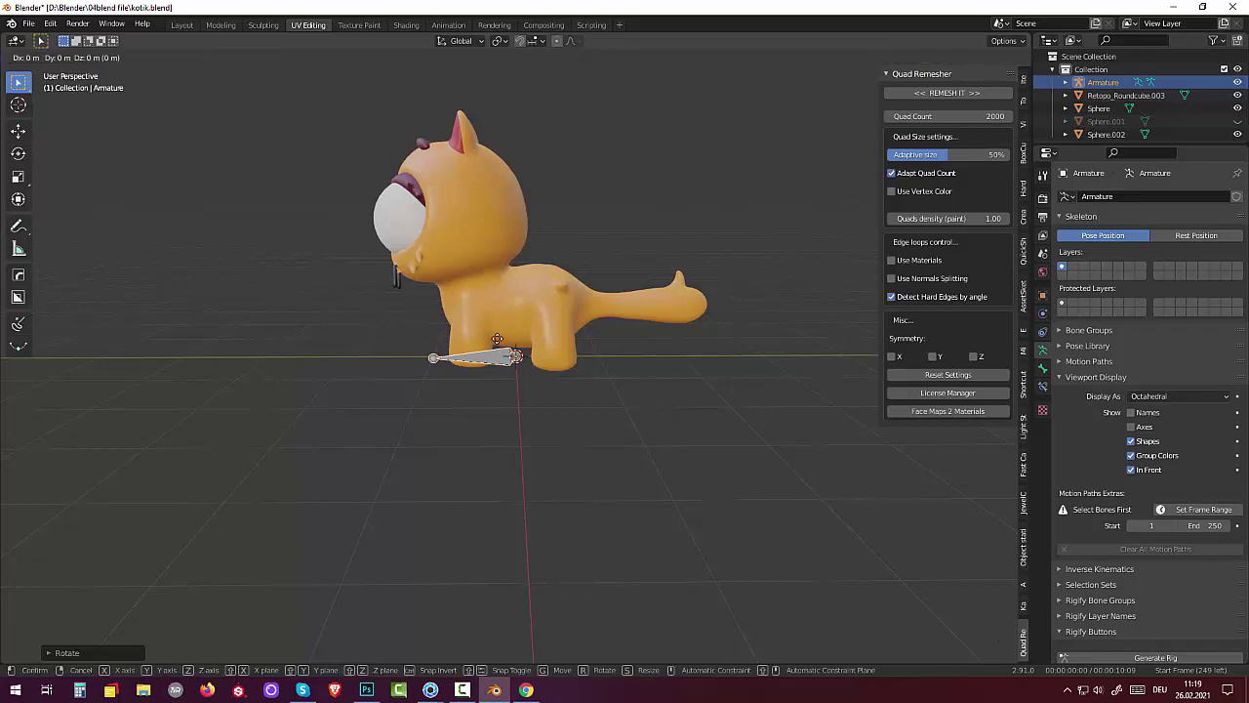
pyautogui.click(542, 300)
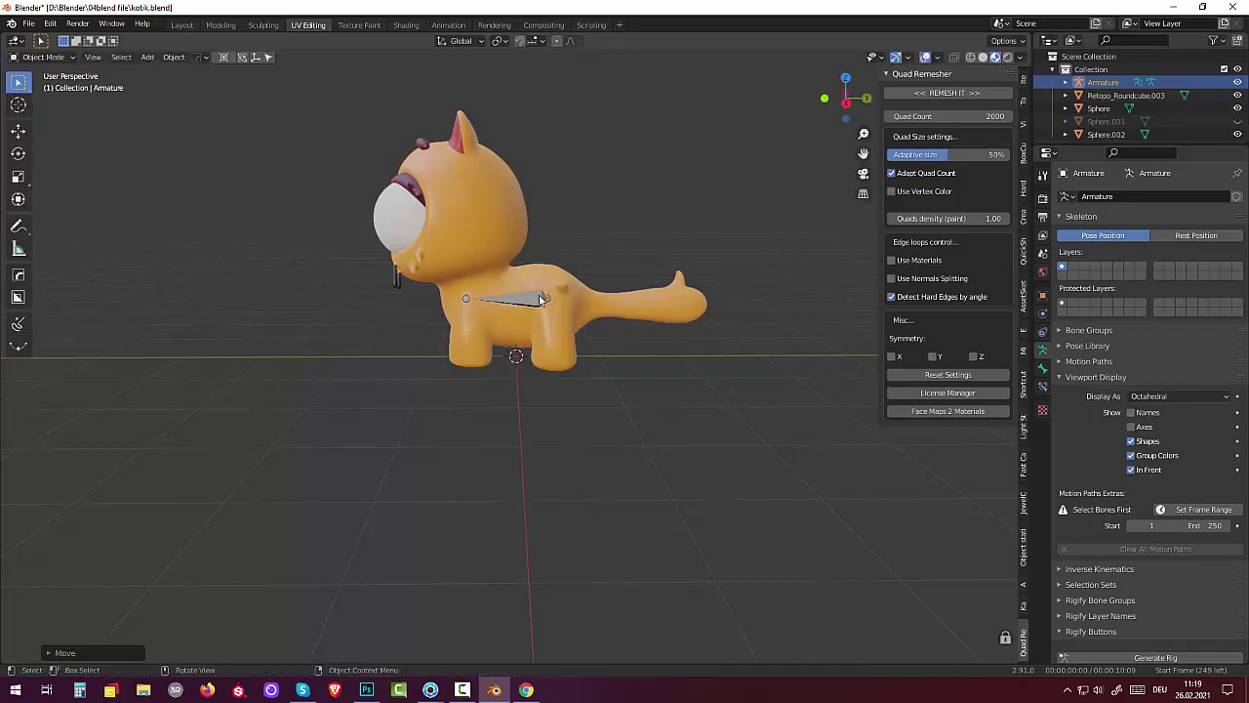
pyautogui.press('s')
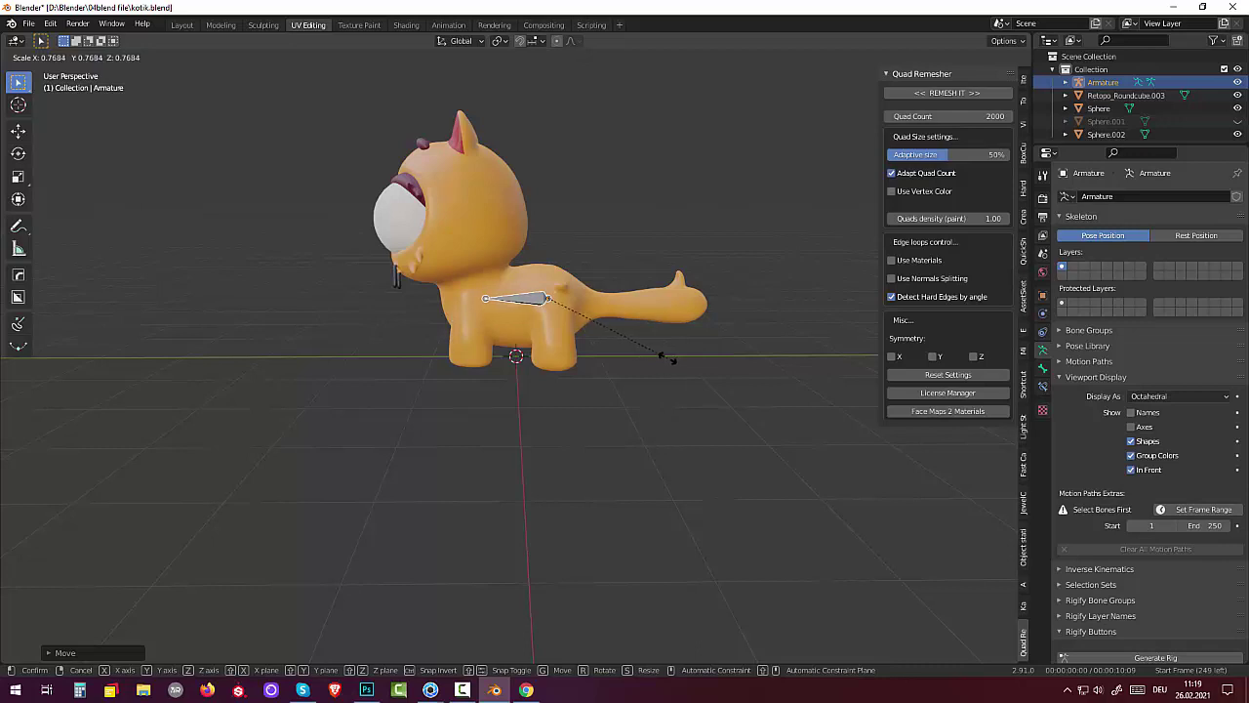
pyautogui.click(660, 357)
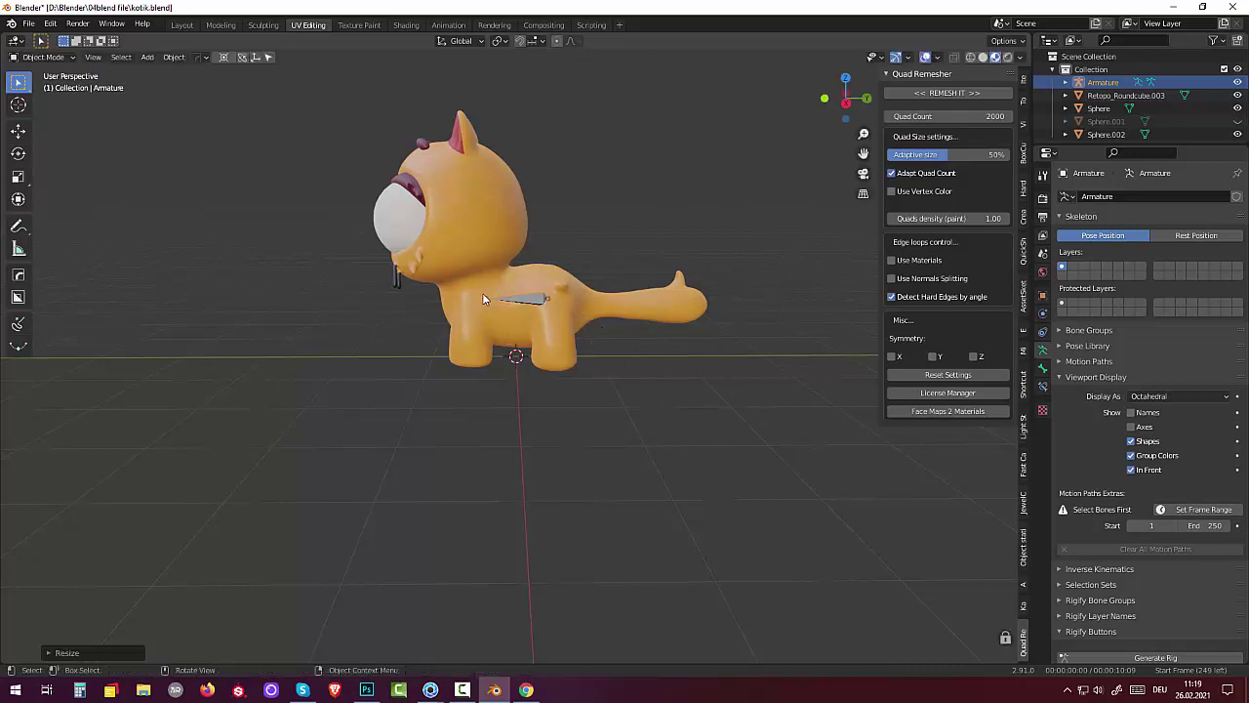
# Step: Make the armature active again and open the interaction mode list
pyautogui.click(484, 299)
pyautogui.click(485, 302)
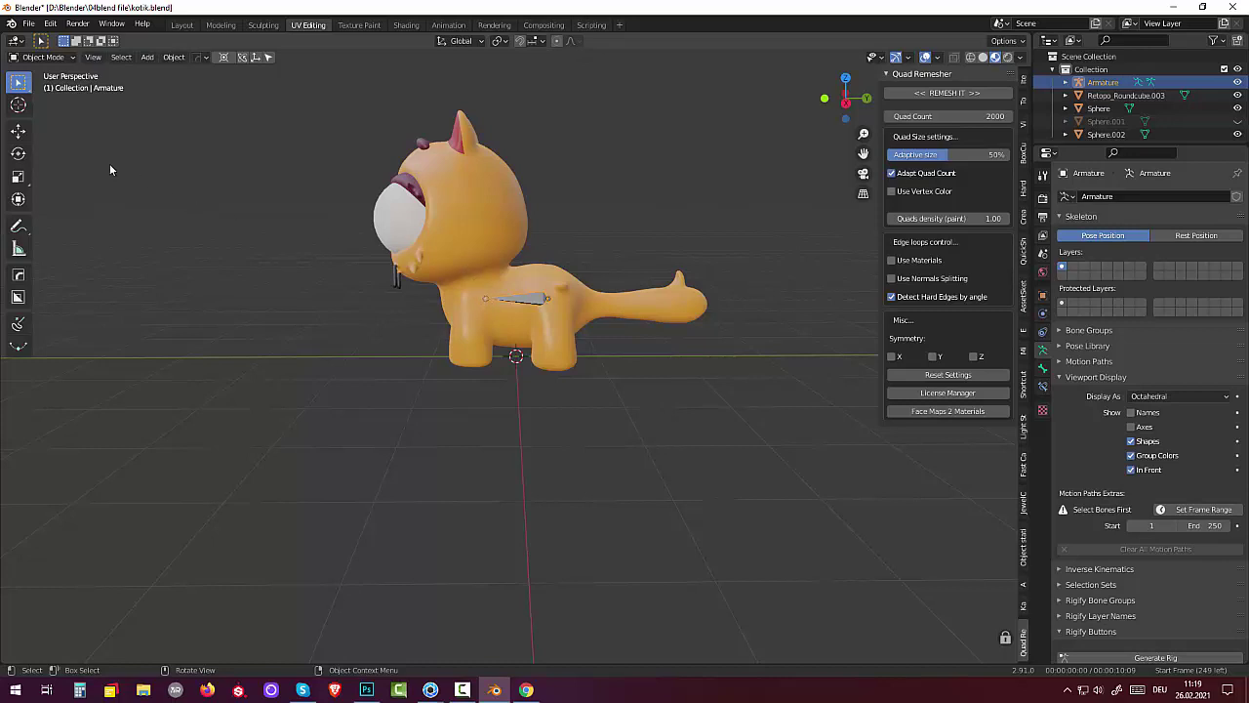
pyautogui.click(37, 57)
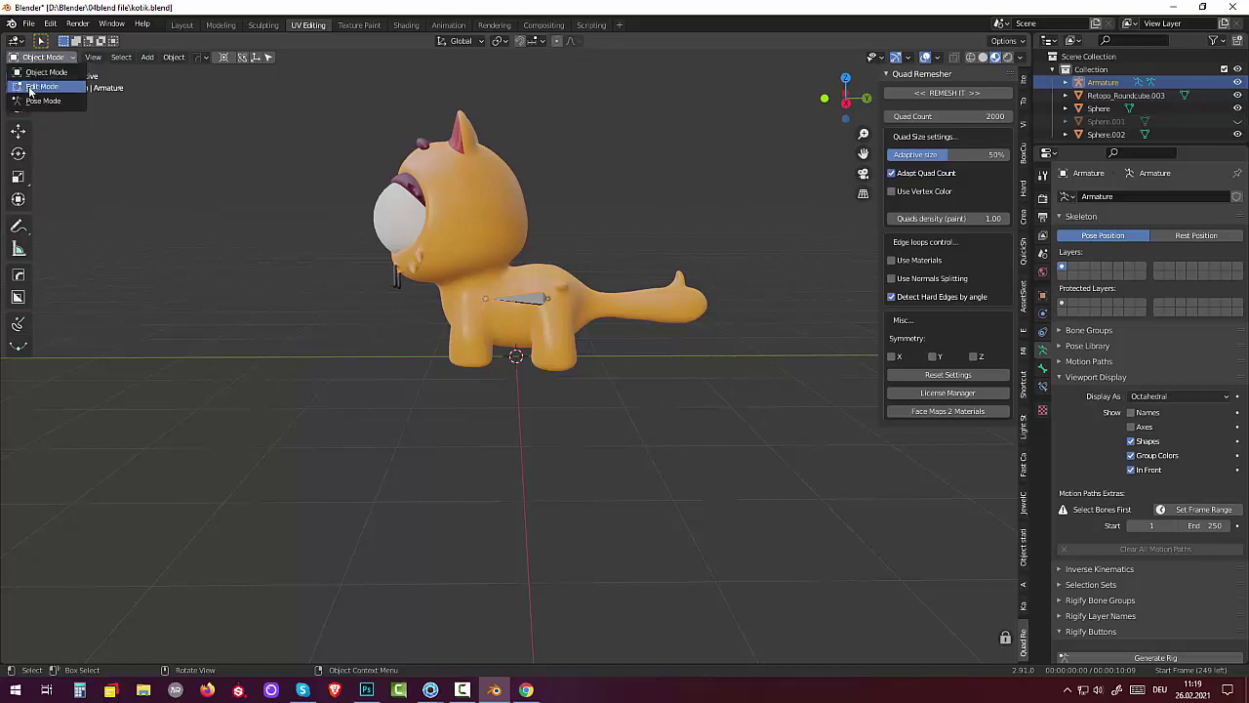
# Step: In Edit Mode, extrude a neck bone and a head bone up to the top of the head
pyautogui.click(39, 86)
pyautogui.press('e')
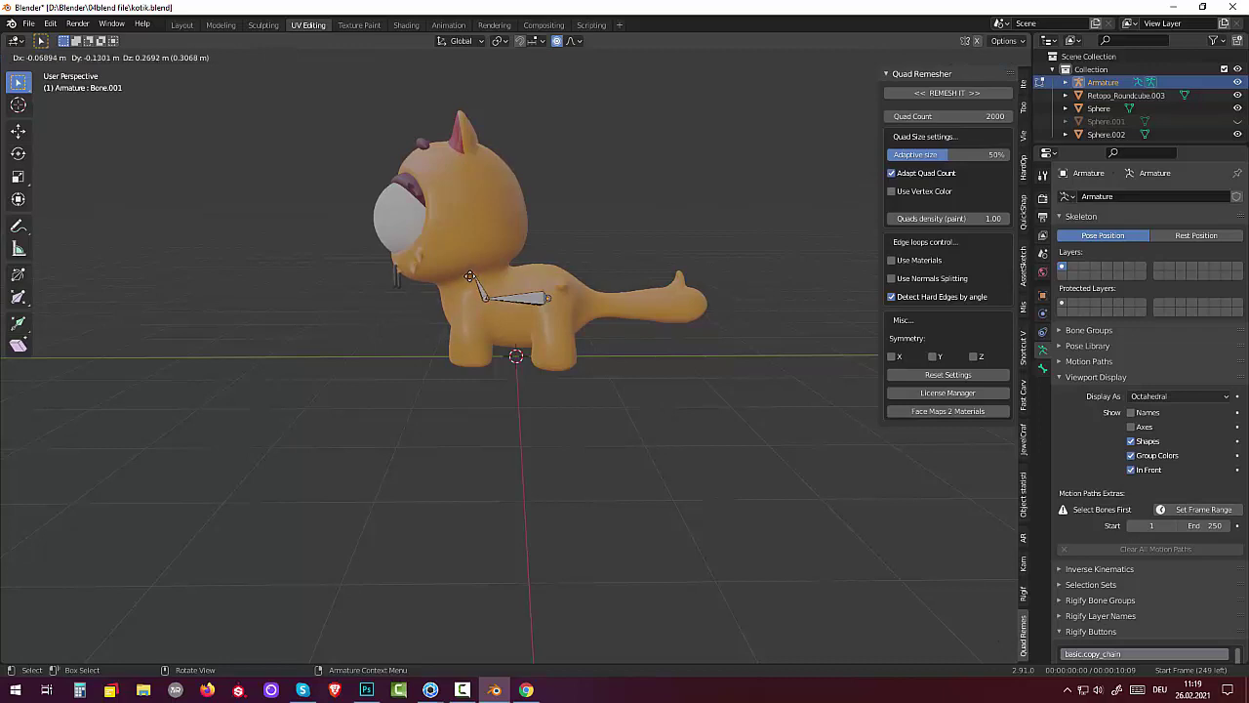
pyautogui.click(469, 273)
pyautogui.press('e')
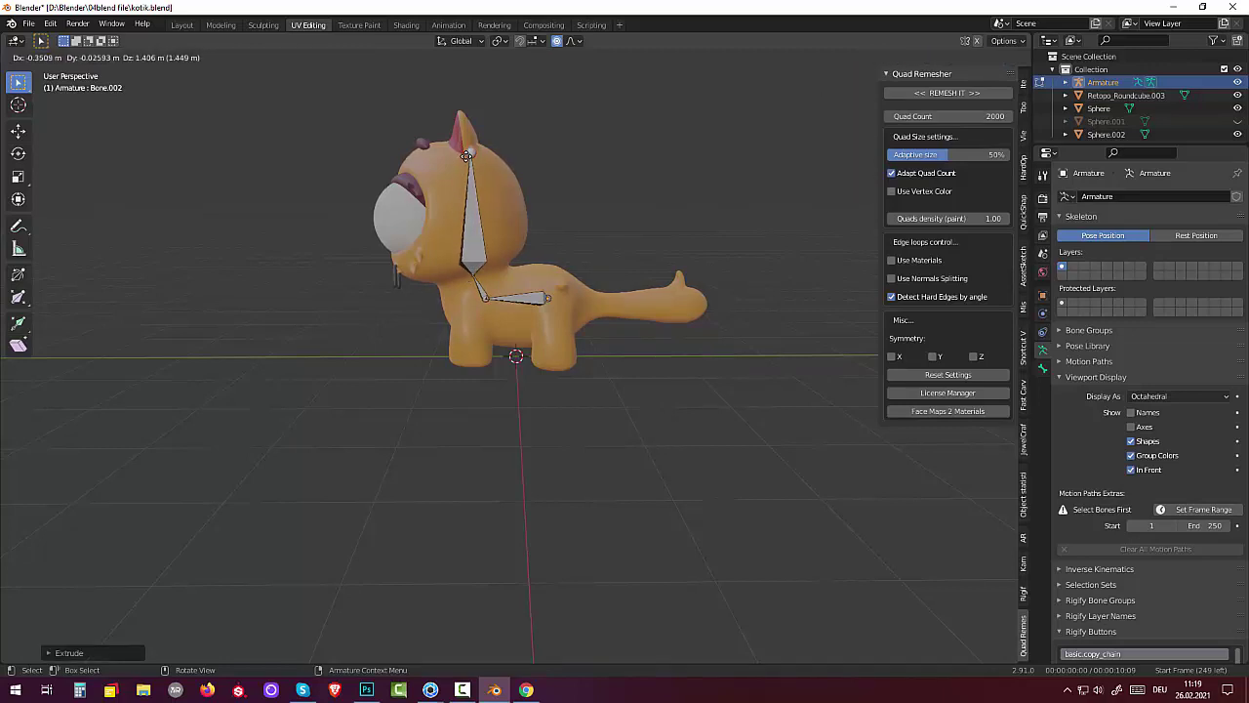
pyautogui.click(468, 156)
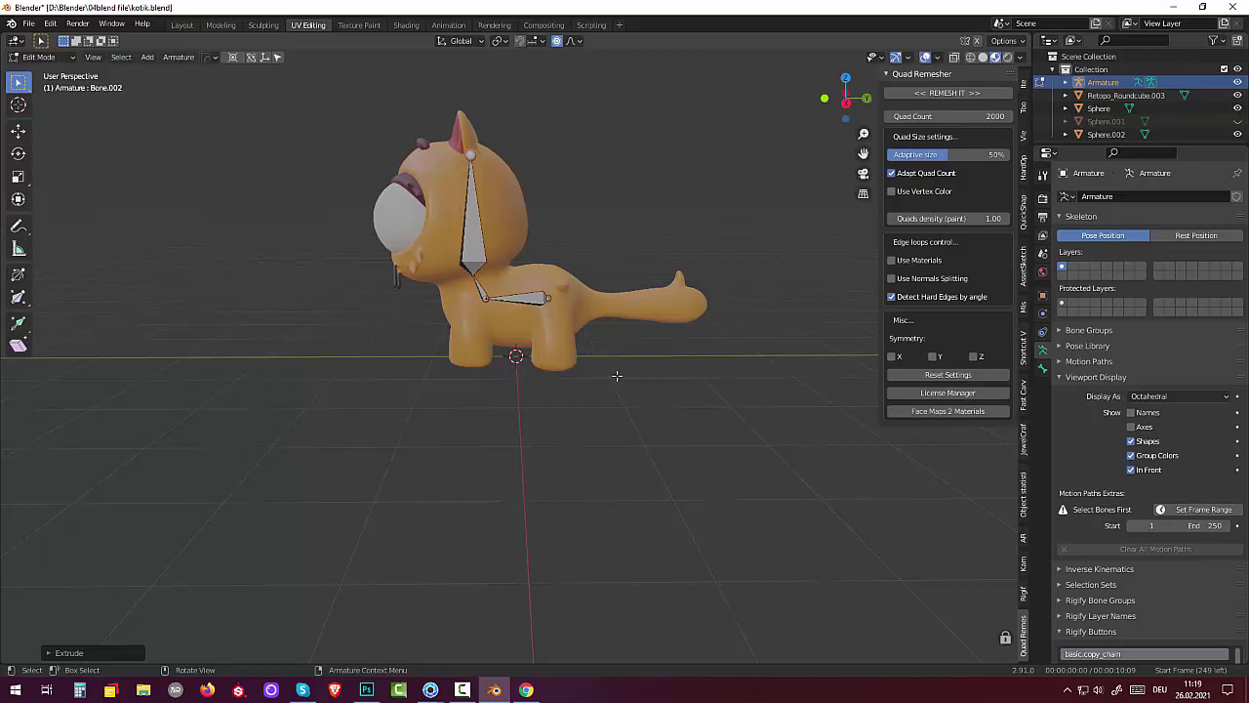
# Step: Add a new bone Bone.003, rotate it horizontal, and move it near the body's base
pyautogui.hotkey('shift', 'a')
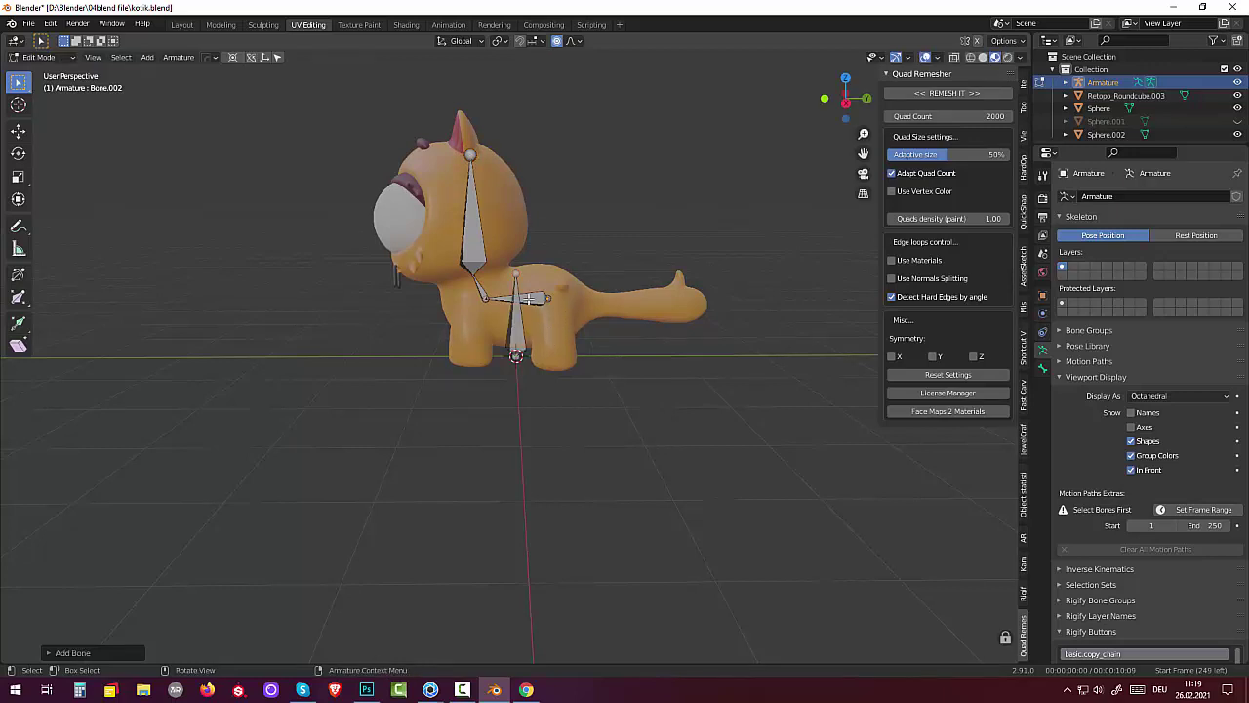
pyautogui.press('r')
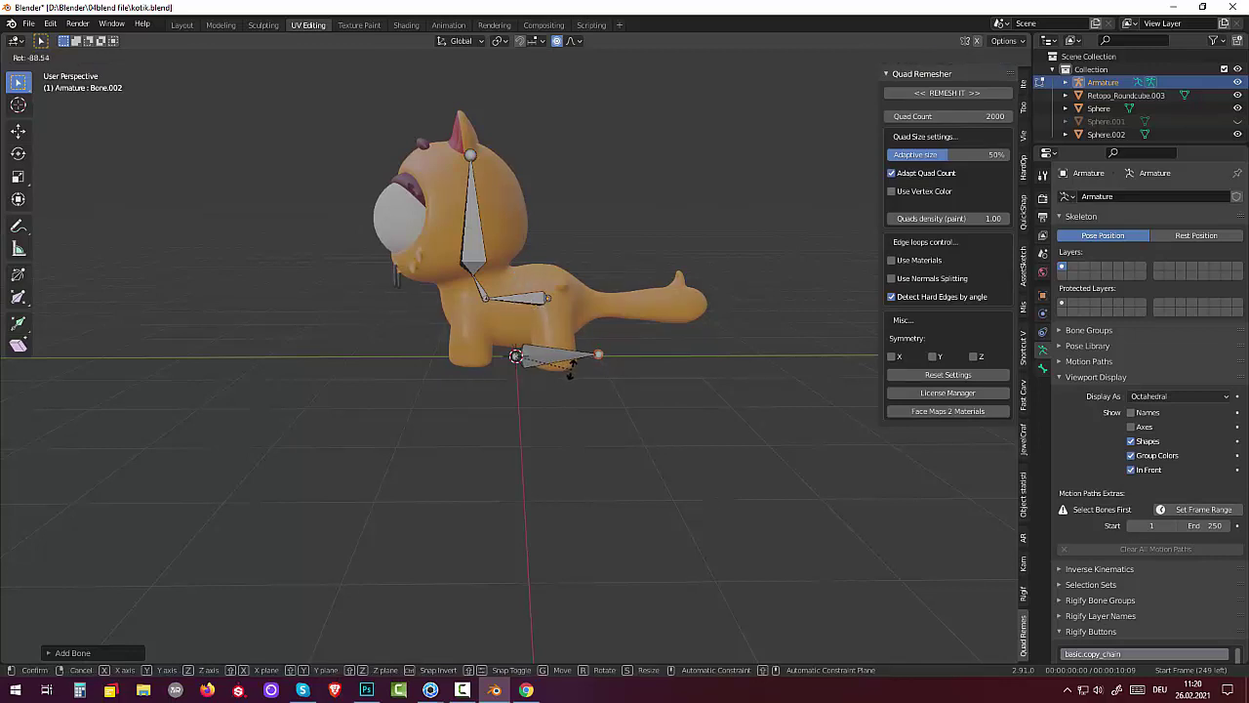
pyautogui.click(542, 369)
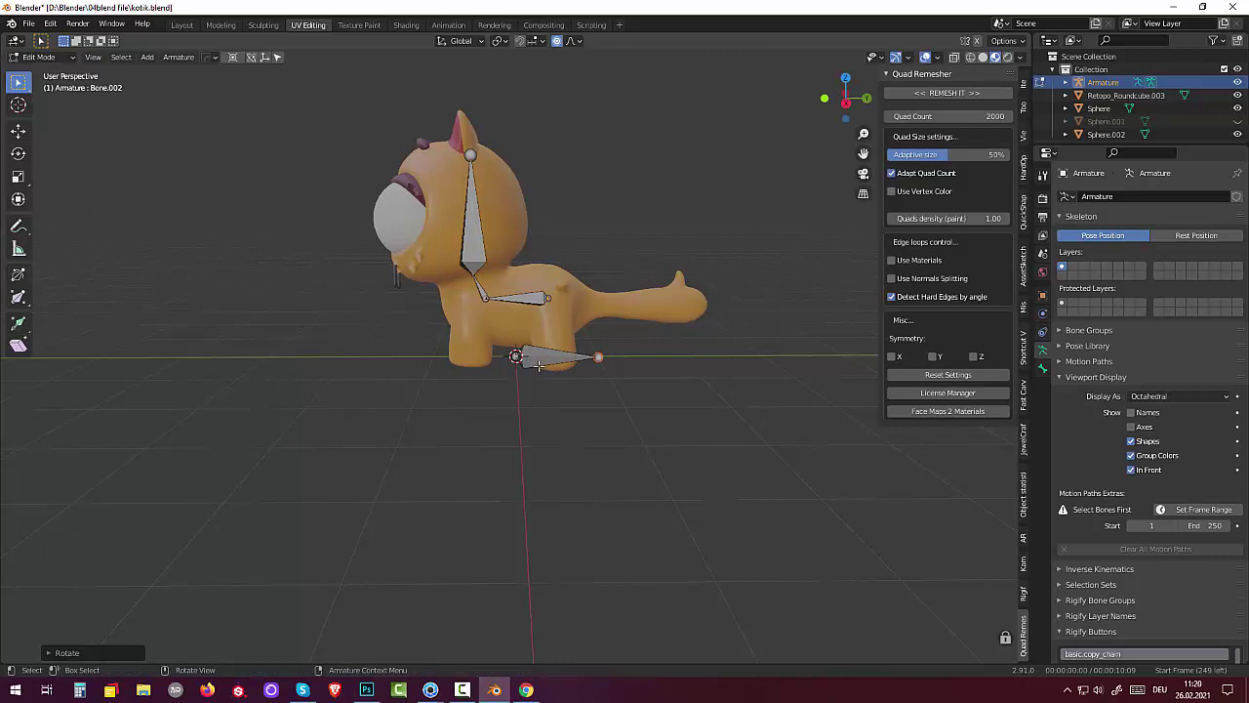
pyautogui.press('g')
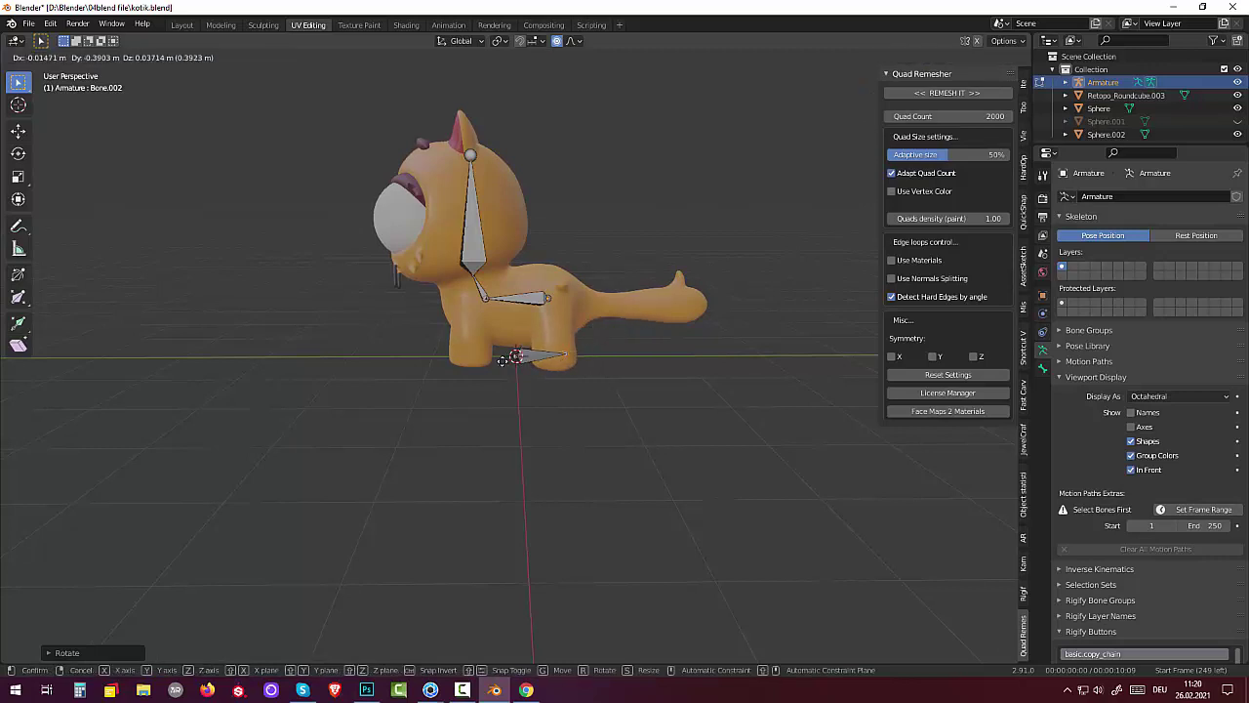
pyautogui.click(503, 361)
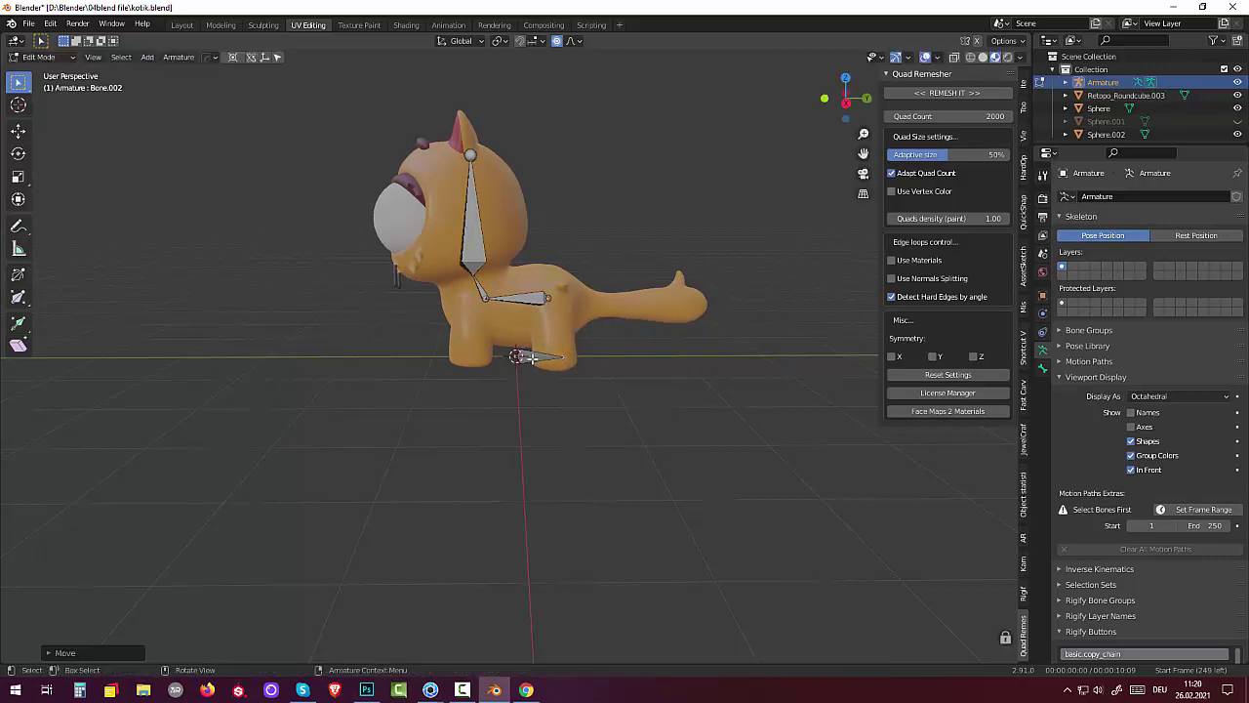
pyautogui.click(532, 359)
# Step: Place Bone.003 at the base of the tail and adjust its end point
pyautogui.press('g')
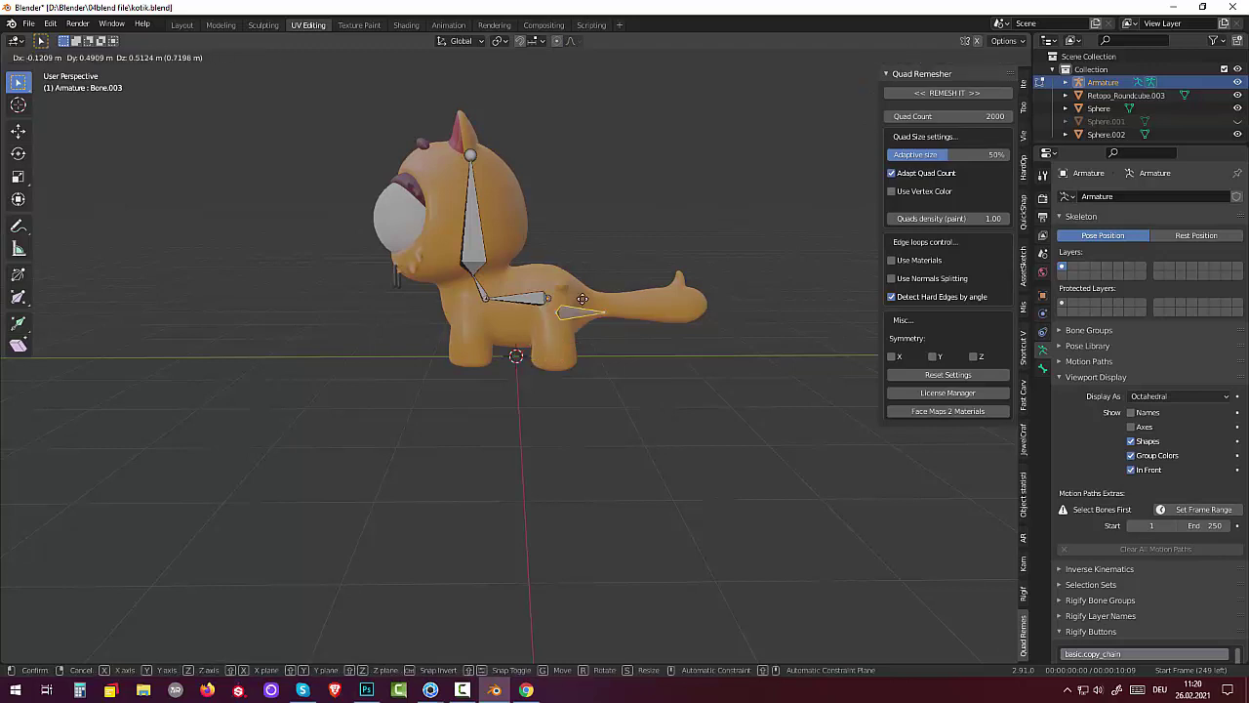
pyautogui.click(586, 293)
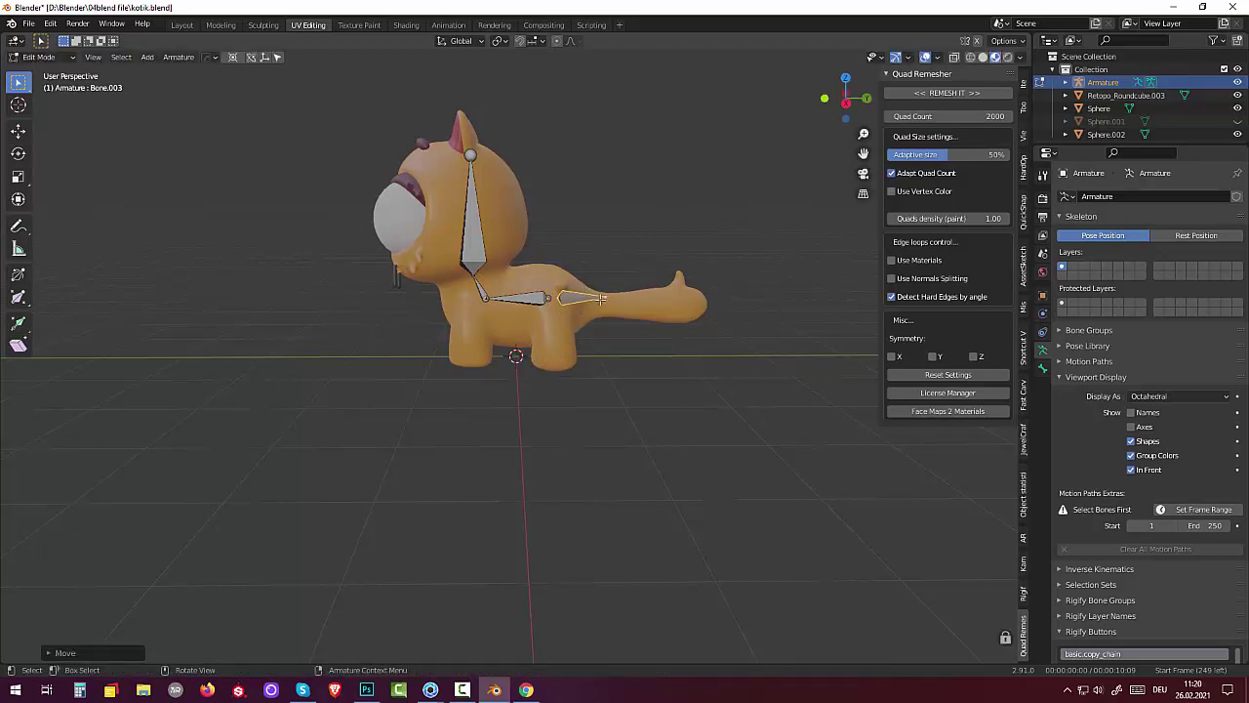
pyautogui.click(601, 303)
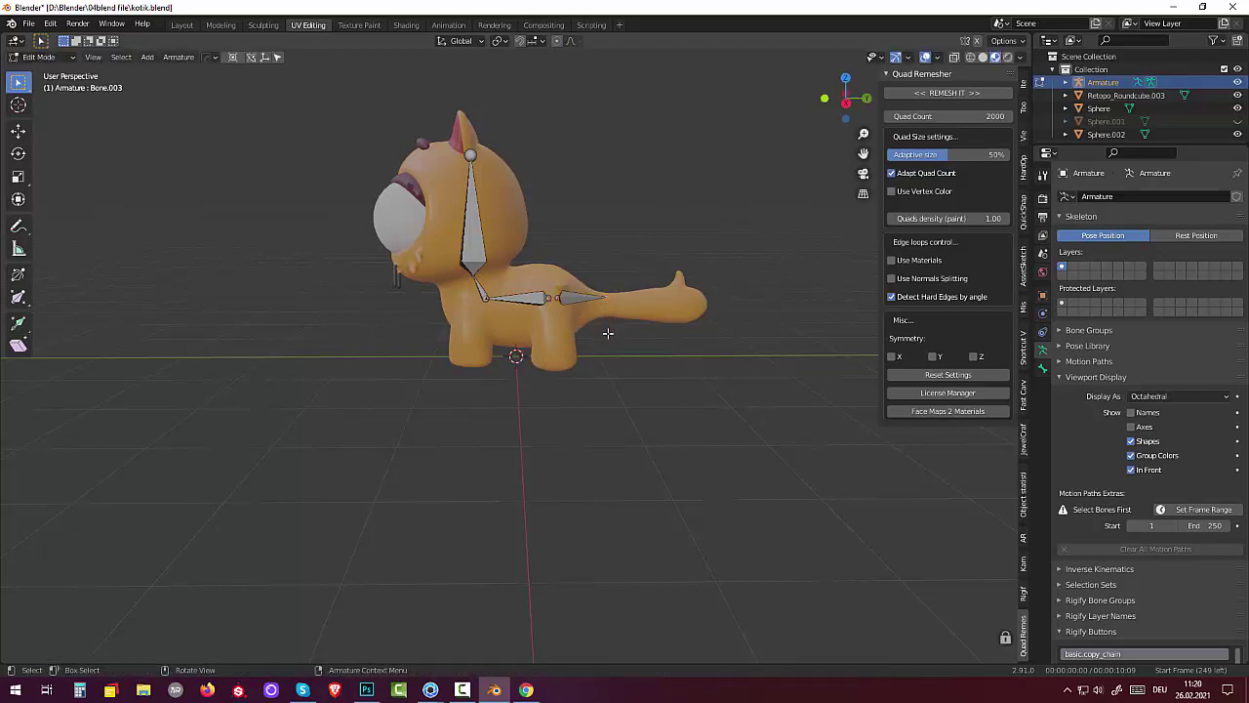
pyautogui.press('g')
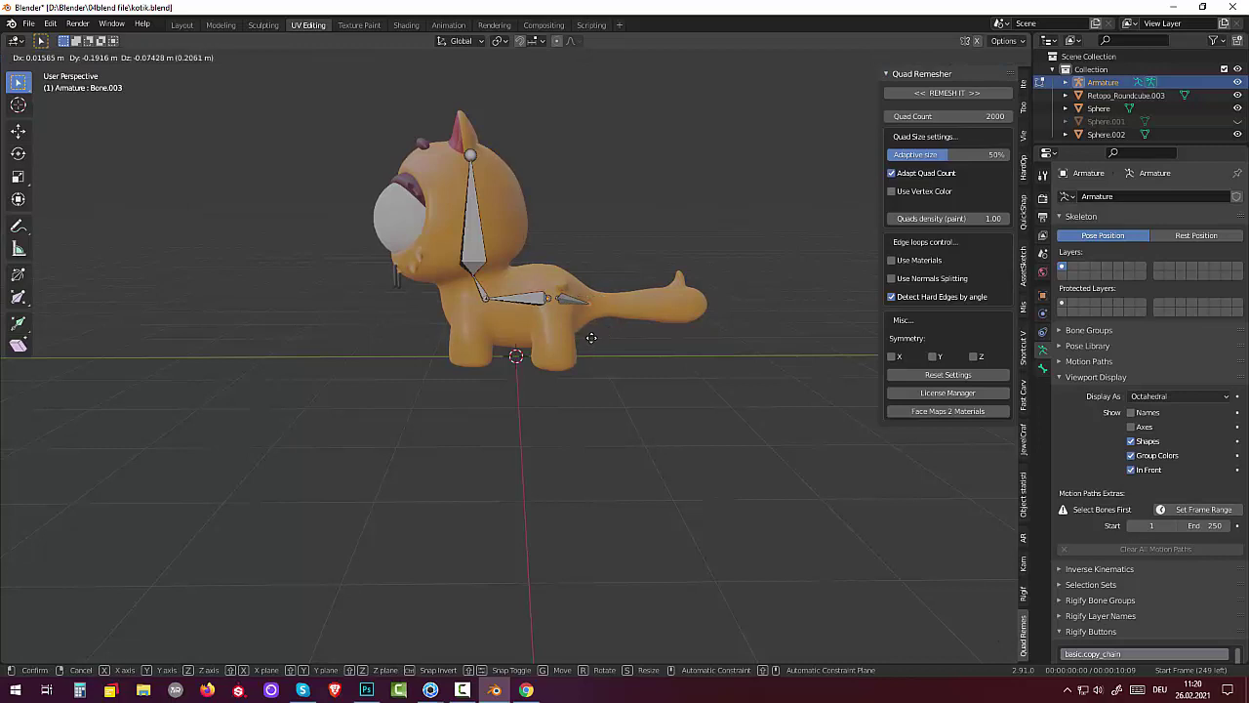
pyautogui.click(592, 338)
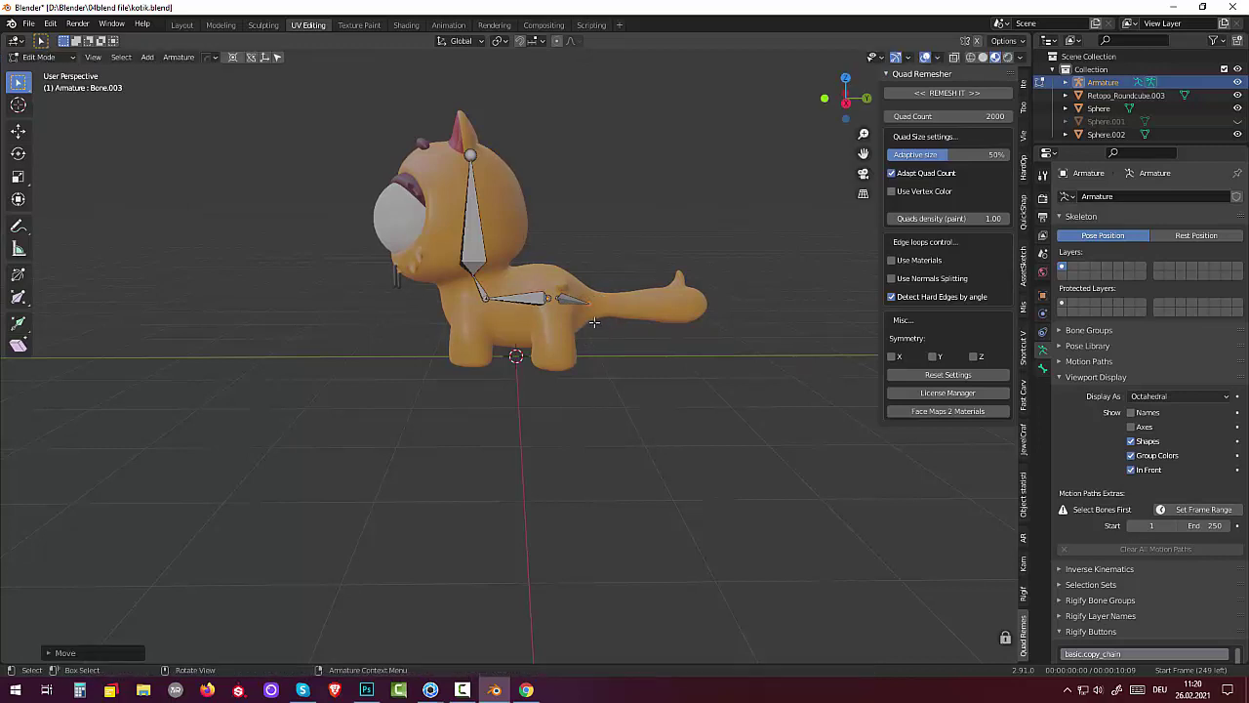
# Step: Extrude three bones along the tail to its tip
pyautogui.press('e')
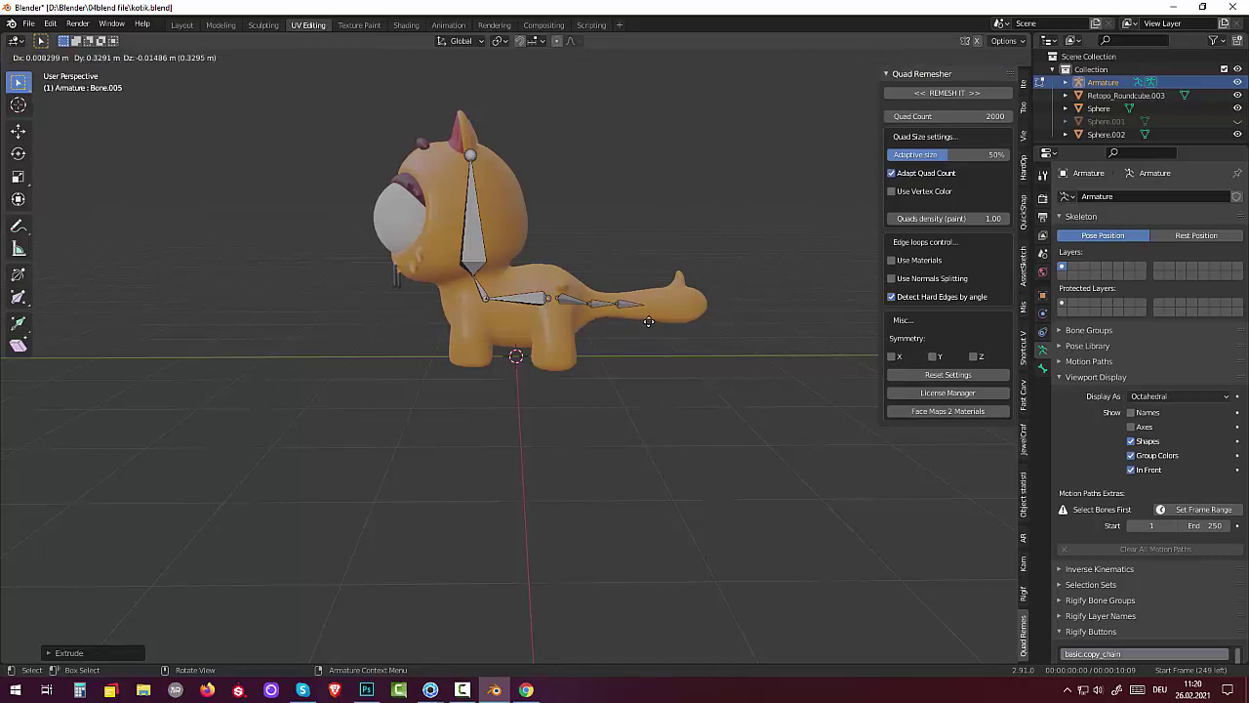
pyautogui.click(654, 322)
pyautogui.press('e')
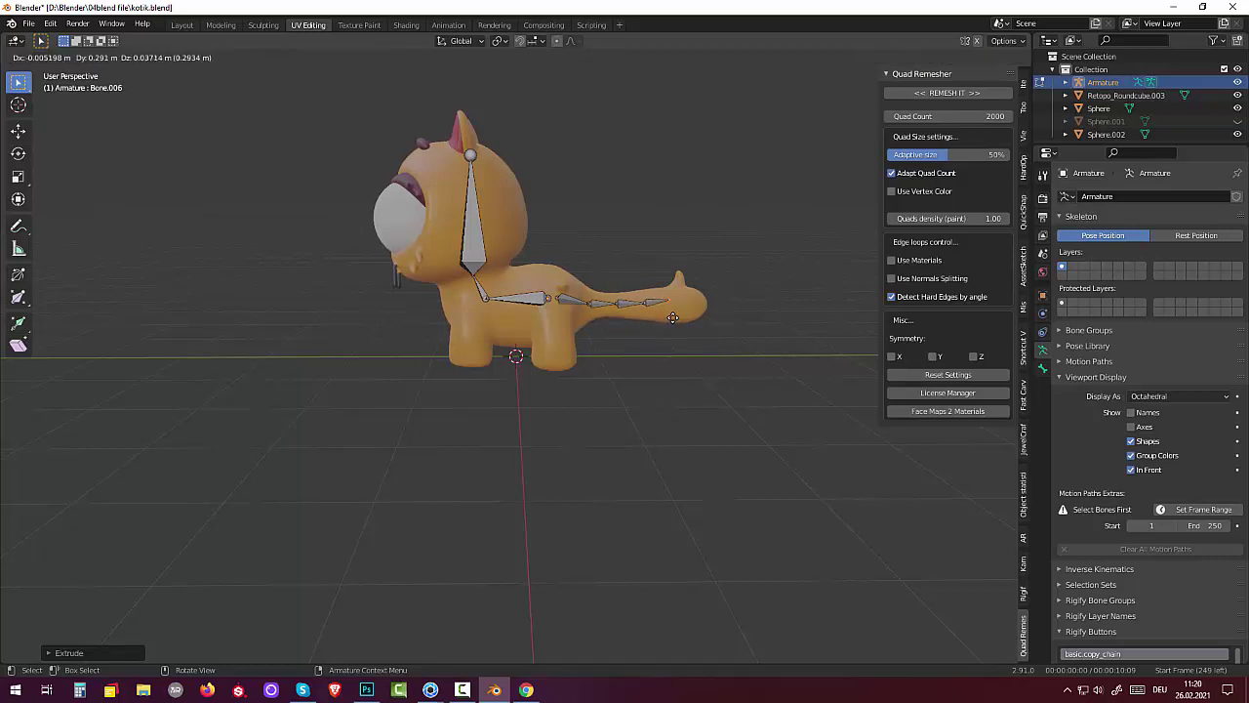
pyautogui.click(671, 321)
pyautogui.press('e')
pyautogui.click(701, 320)
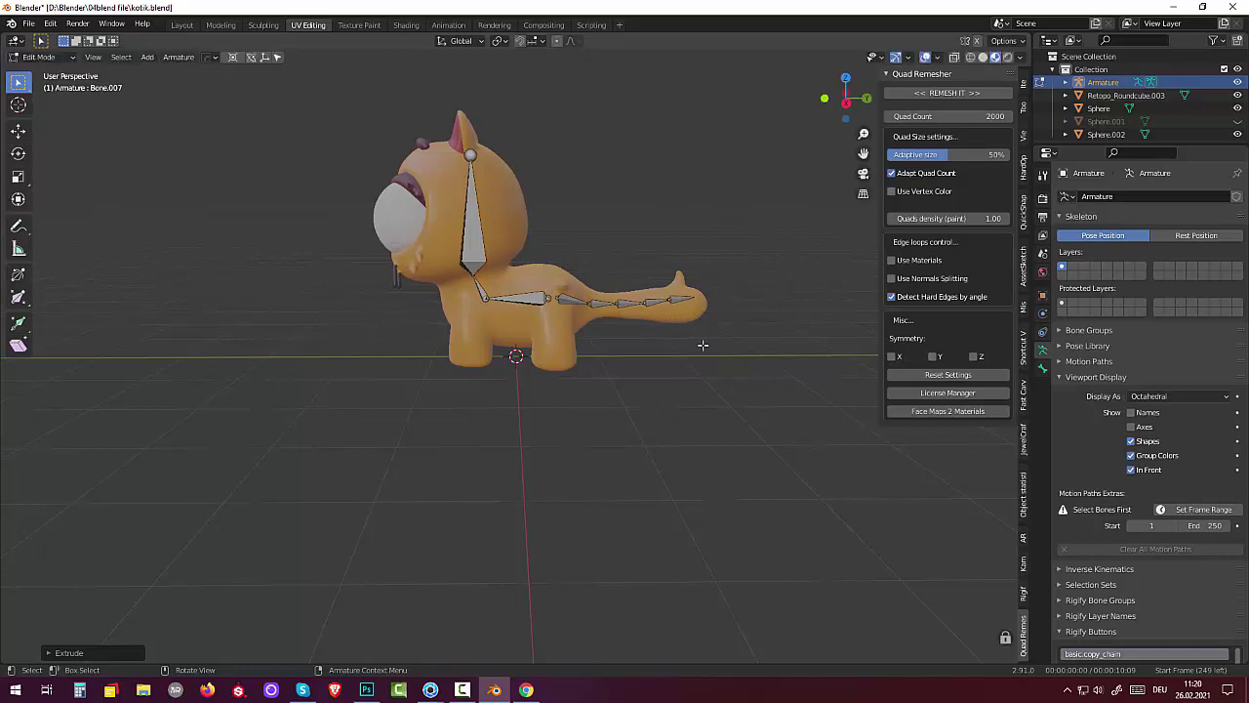
pyautogui.moveTo(711, 423)
pyautogui.mouseDown(button='middle')
pyautogui.moveTo(727, 551)
pyautogui.moveTo(661, 557)
pyautogui.moveTo(571, 537)
pyautogui.moveTo(546, 468)
pyautogui.mouseUp(button='middle')
# Step: In top view, move Bone.003 and the body bone onto the centre line
pyautogui.click(527, 387)
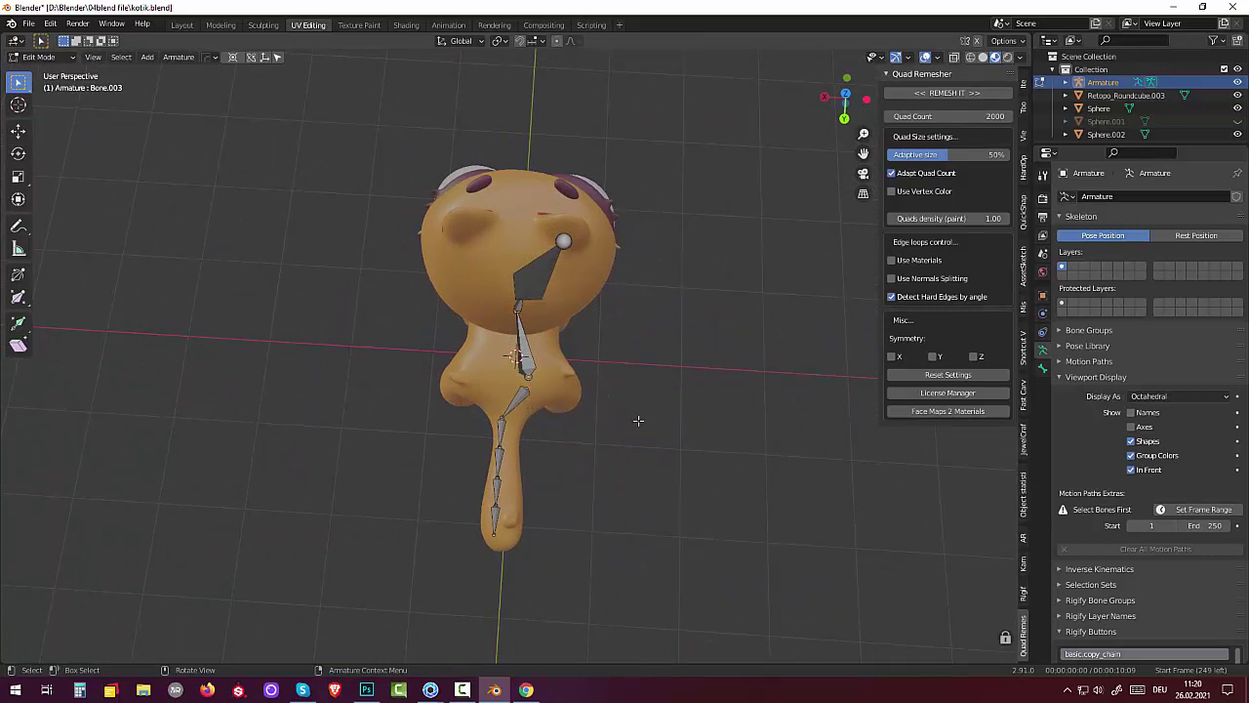
pyautogui.press('g')
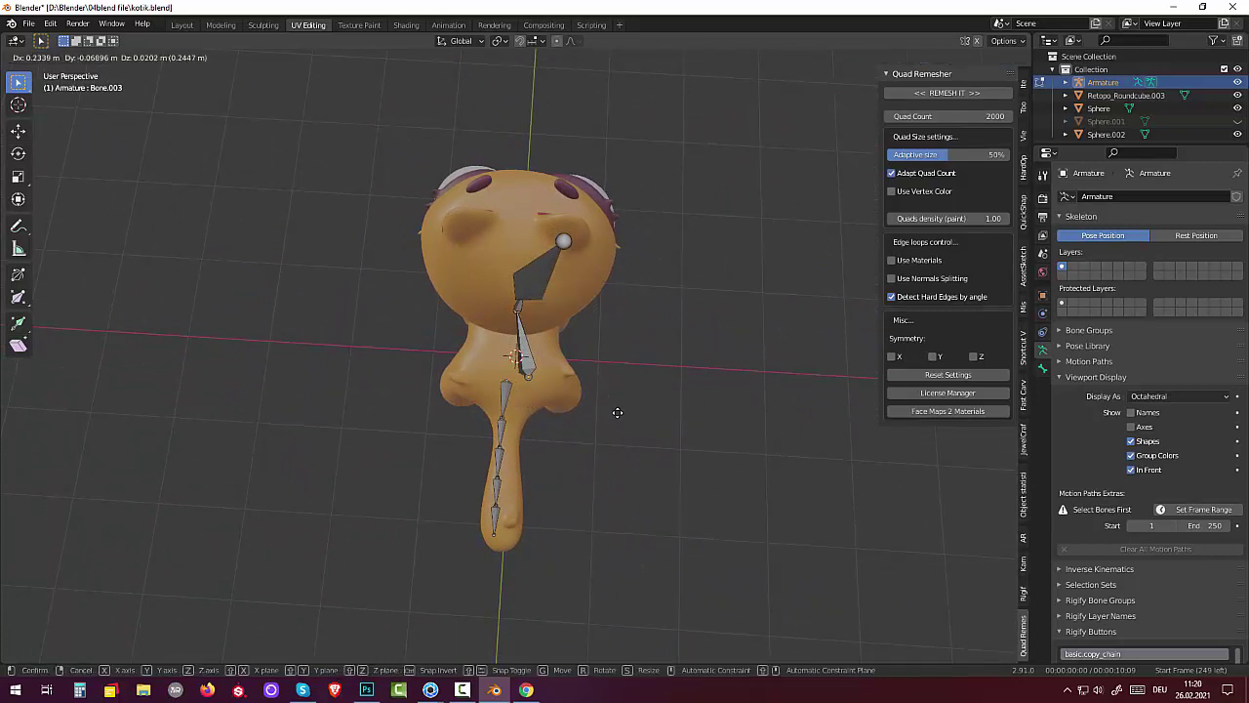
pyautogui.click(616, 412)
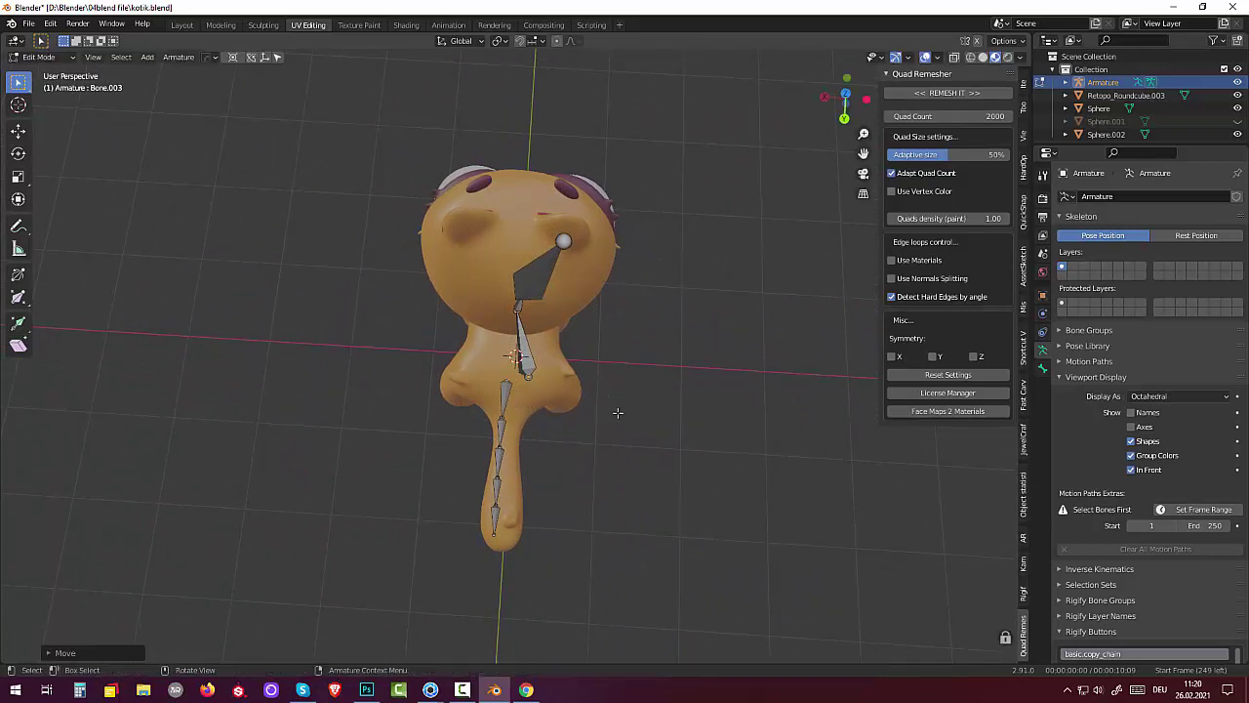
pyautogui.click(506, 394)
pyautogui.click(528, 378)
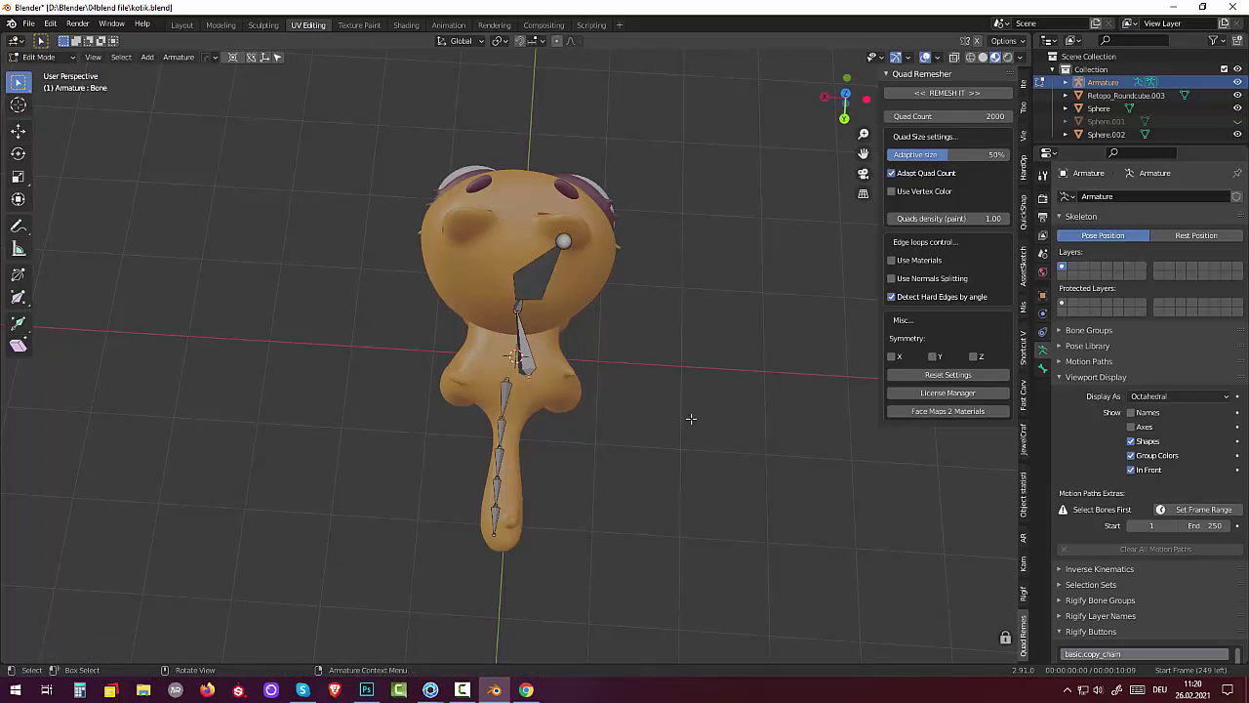
pyautogui.press('g')
pyautogui.click(675, 422)
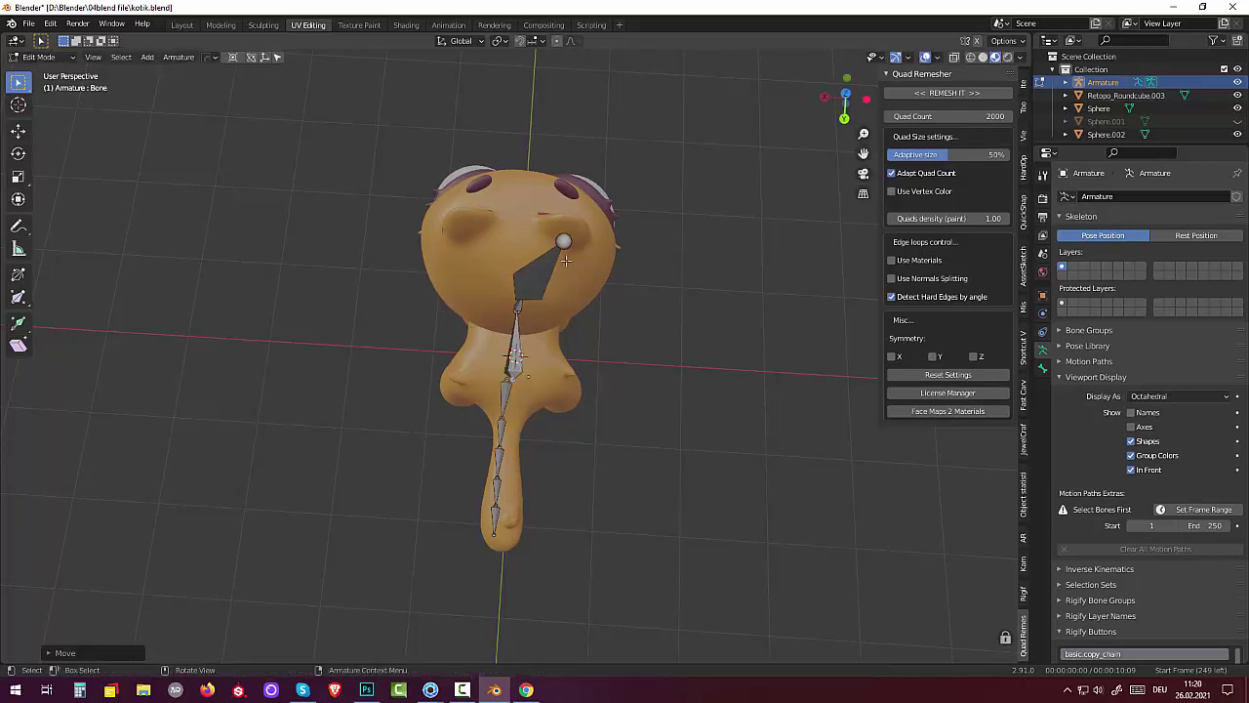
# Step: Centre the head bone's tip at the top of the cat's head
pyautogui.click(563, 241)
pyautogui.press('g')
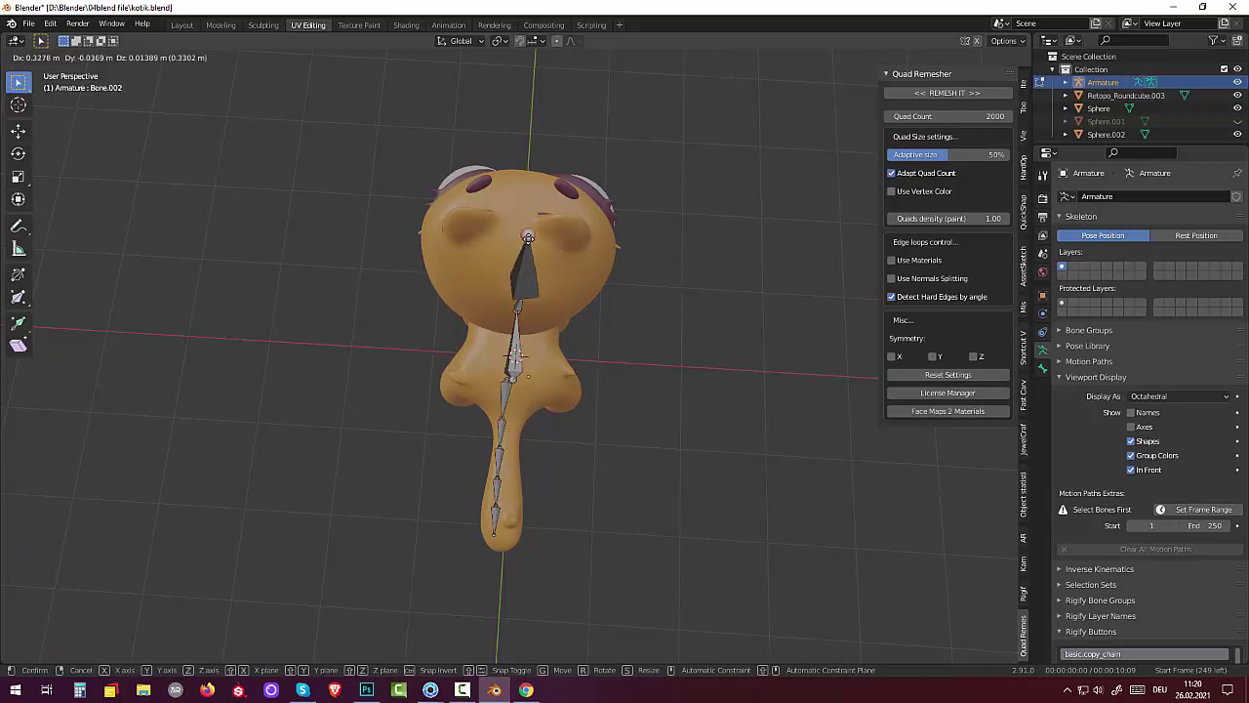
pyautogui.click(528, 238)
# Step: Move the tip of the last tail bone, Bone.007, onto the tail's centre line
pyautogui.click(505, 398)
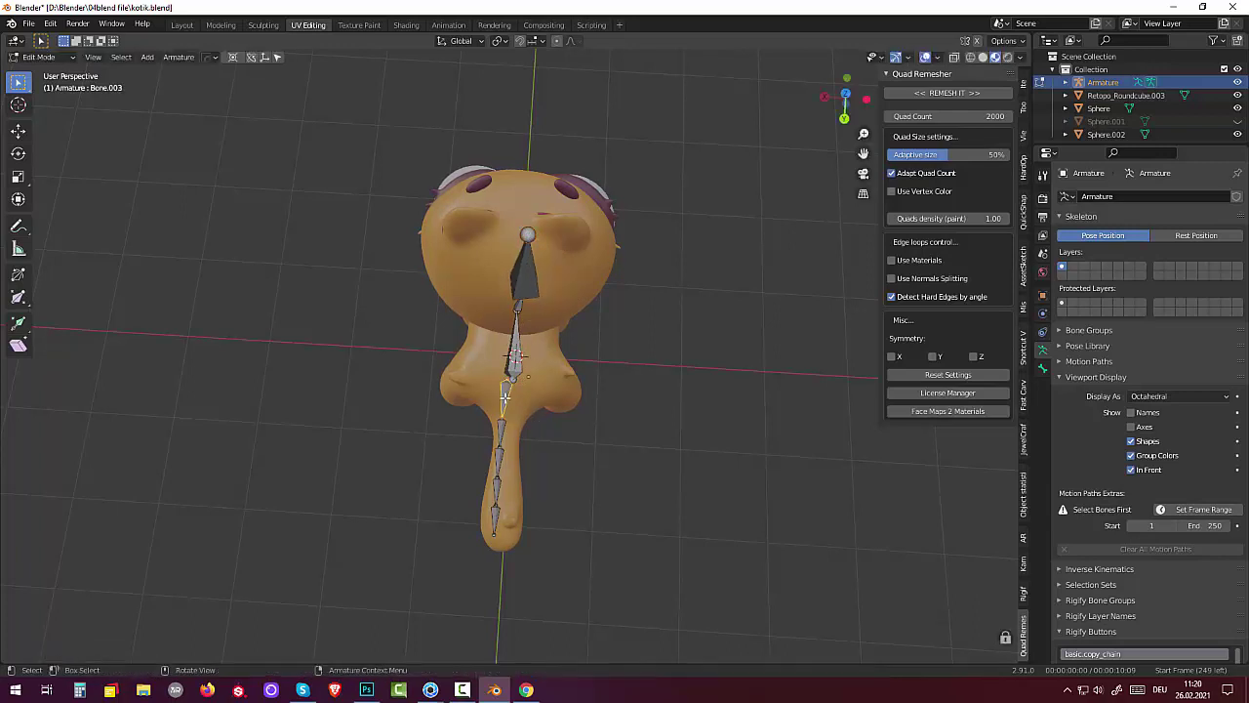
pyautogui.click(500, 449)
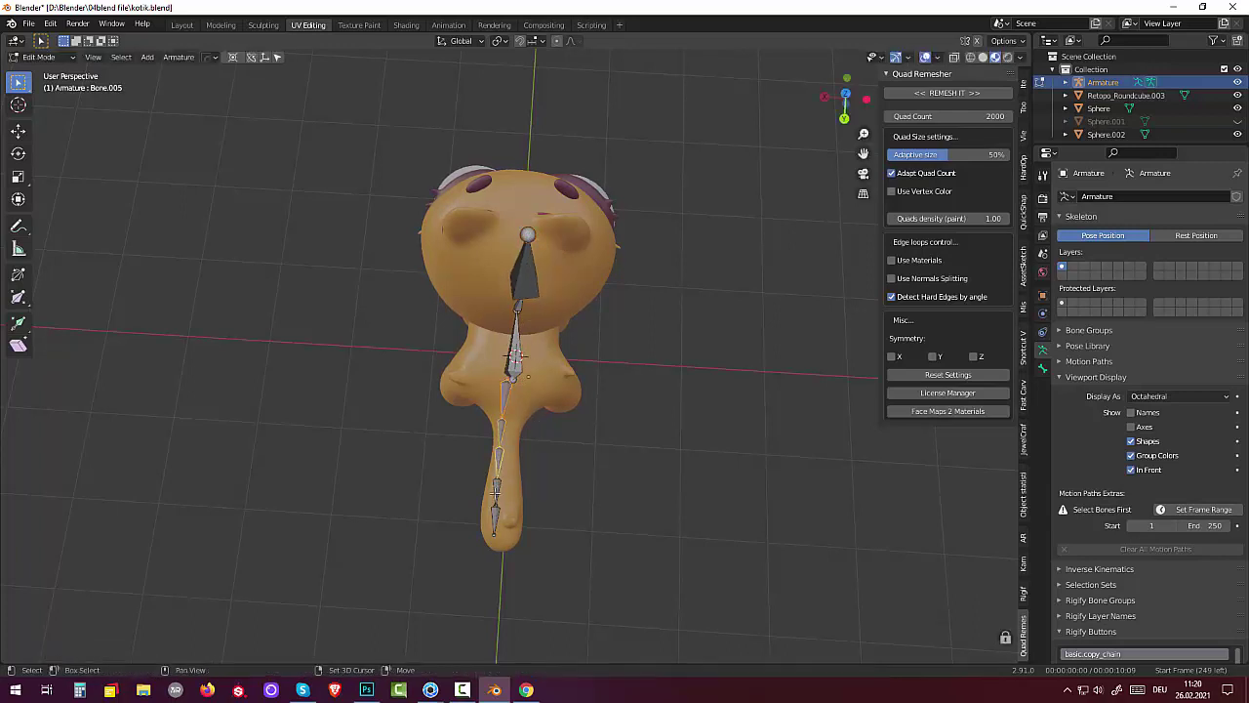
pyautogui.click(495, 515)
pyautogui.press('g')
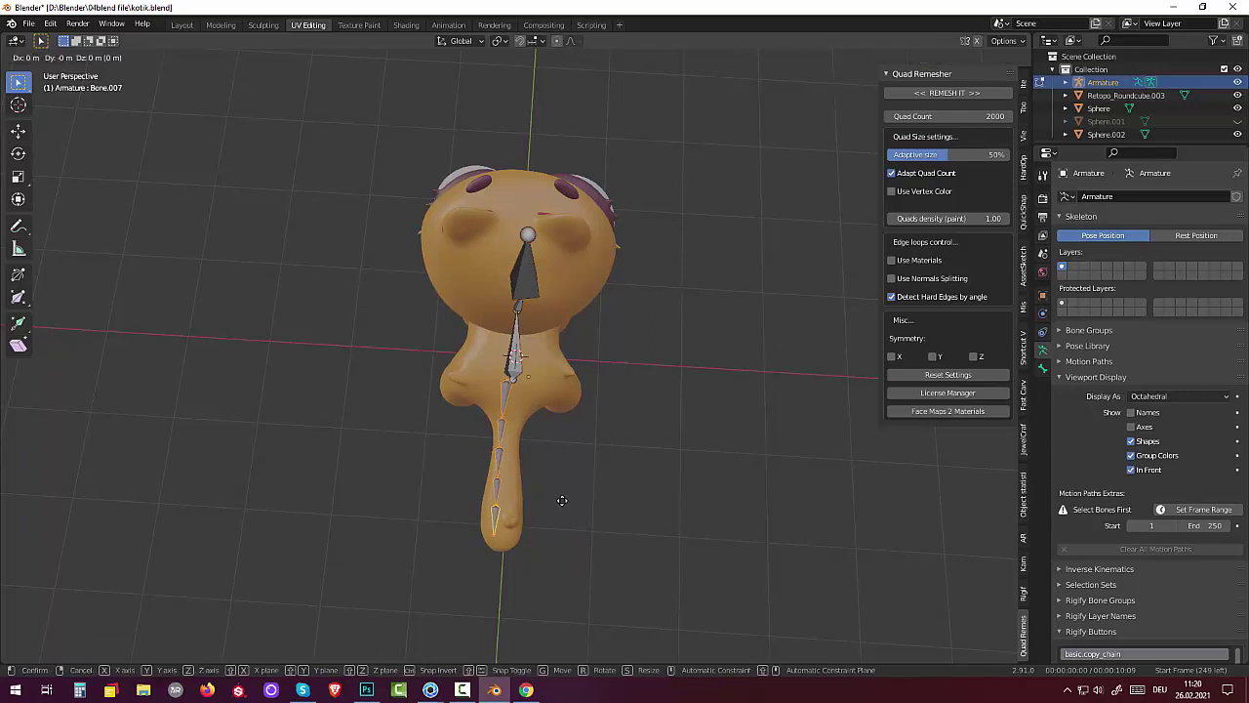
pyautogui.click(568, 508)
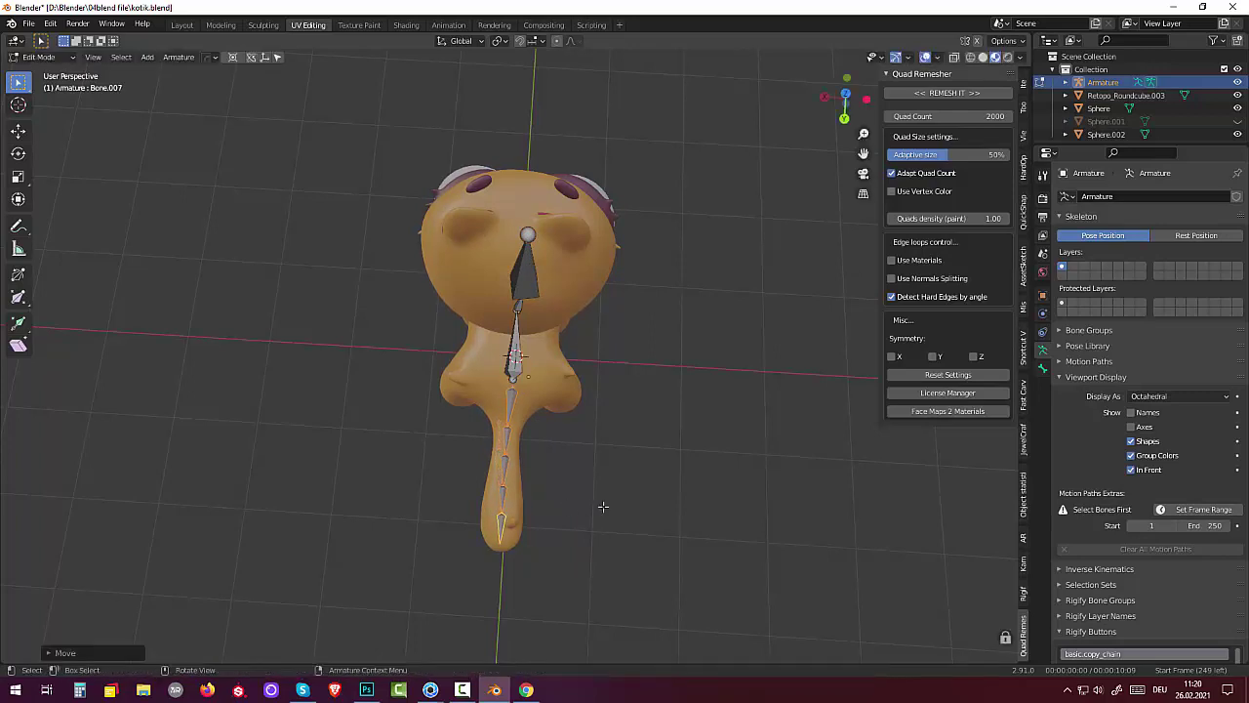
pyautogui.moveTo(655, 438)
pyautogui.mouseDown(button='middle')
pyautogui.moveTo(716, 296)
pyautogui.moveTo(800, 235)
pyautogui.moveTo(962, 332)
pyautogui.moveTo(962, 317)
pyautogui.mouseUp(button='middle')
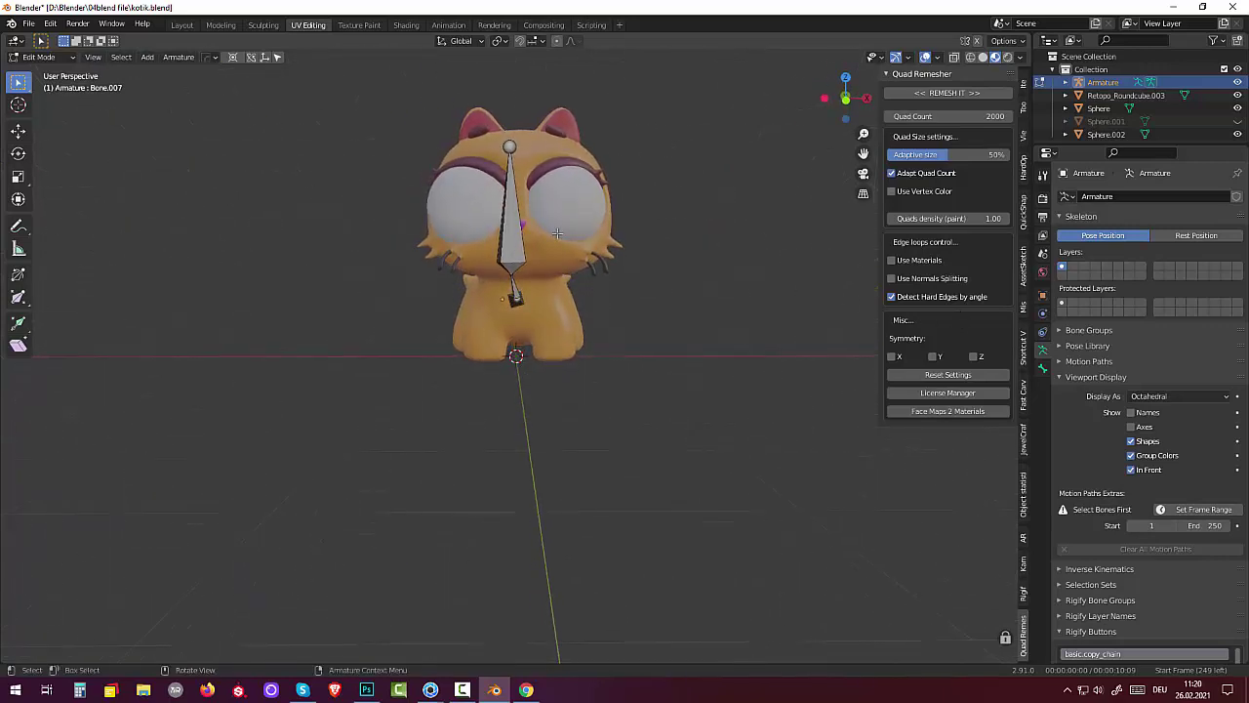
# Step: Nudge Bone.002 into the chest and Bone.001 into the belly, then add a new bone at the 3D cursor
pyautogui.click(518, 232)
pyautogui.press('g')
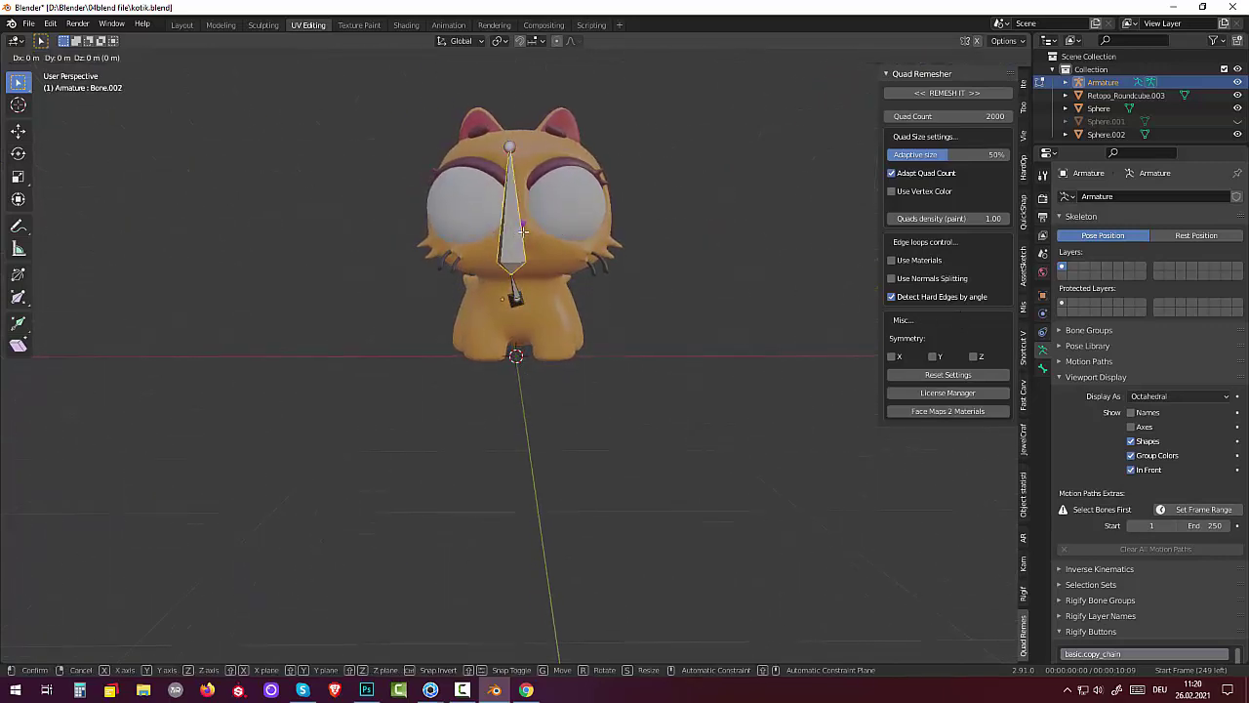
pyautogui.click(532, 231)
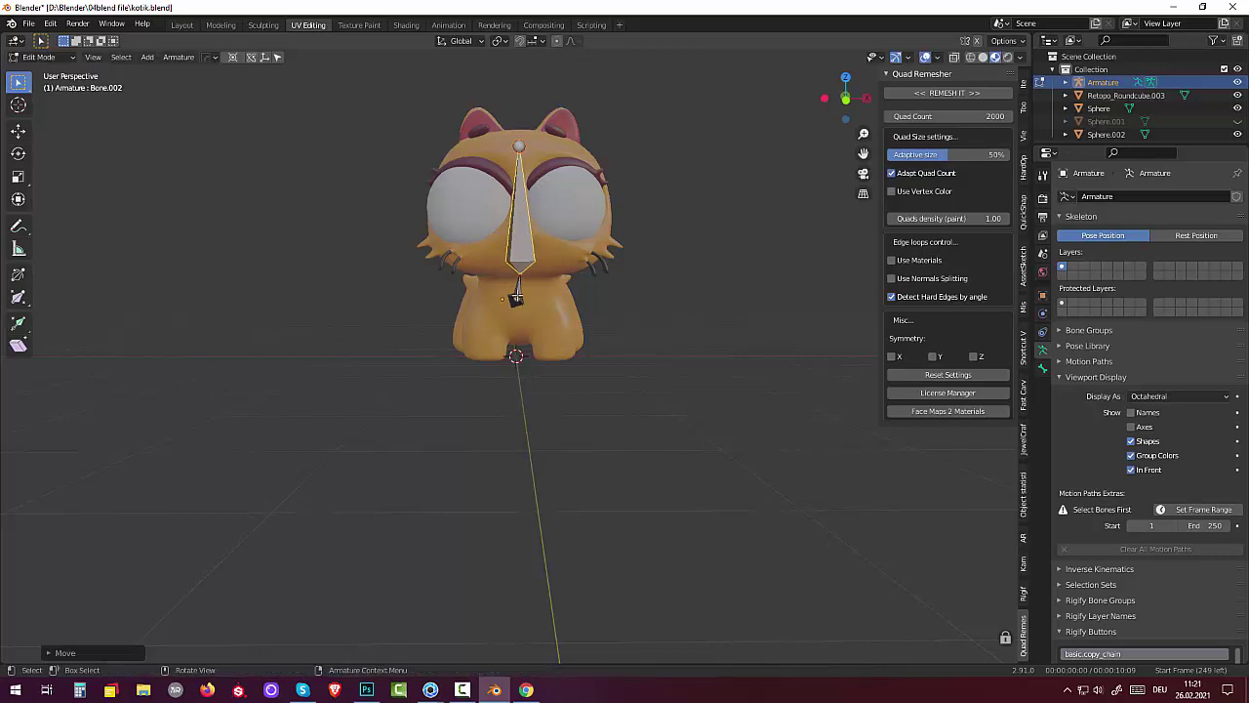
pyautogui.click(518, 302)
pyautogui.press('g')
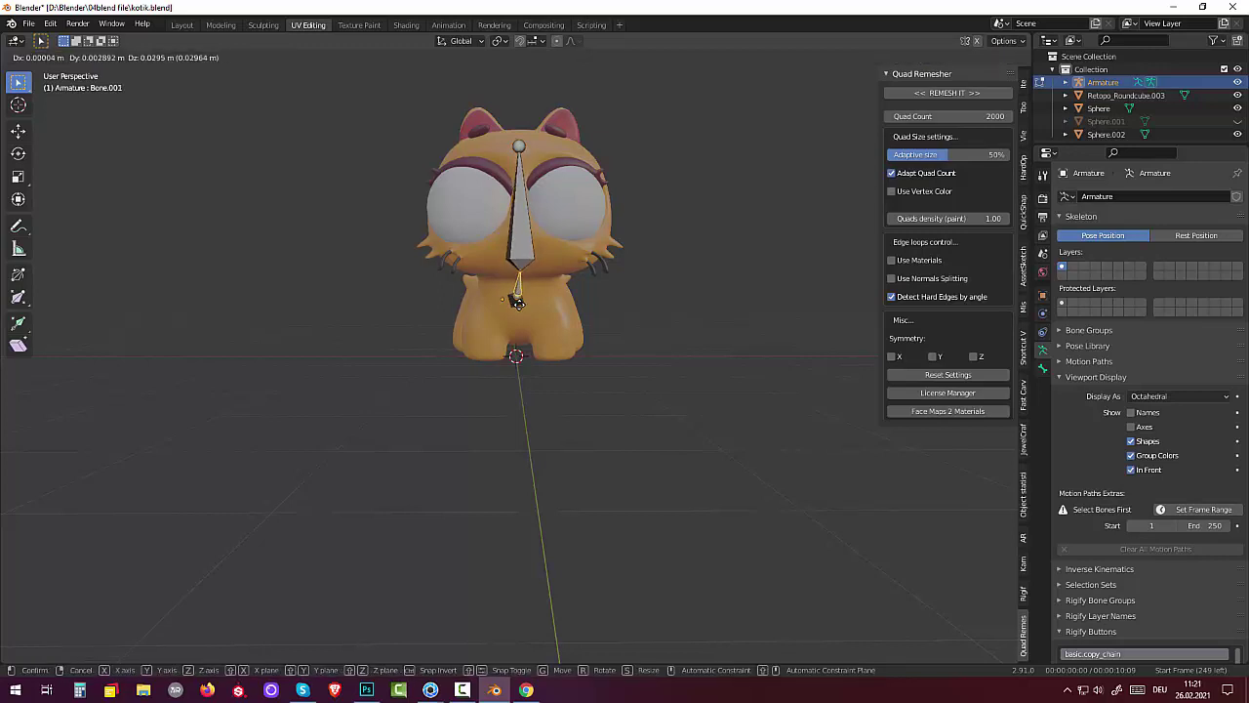
pyautogui.click(527, 306)
pyautogui.moveTo(692, 338)
pyautogui.mouseDown(button='middle')
pyautogui.moveTo(551, 341)
pyautogui.moveTo(699, 334)
pyautogui.moveTo(669, 338)
pyautogui.mouseUp(button='middle')
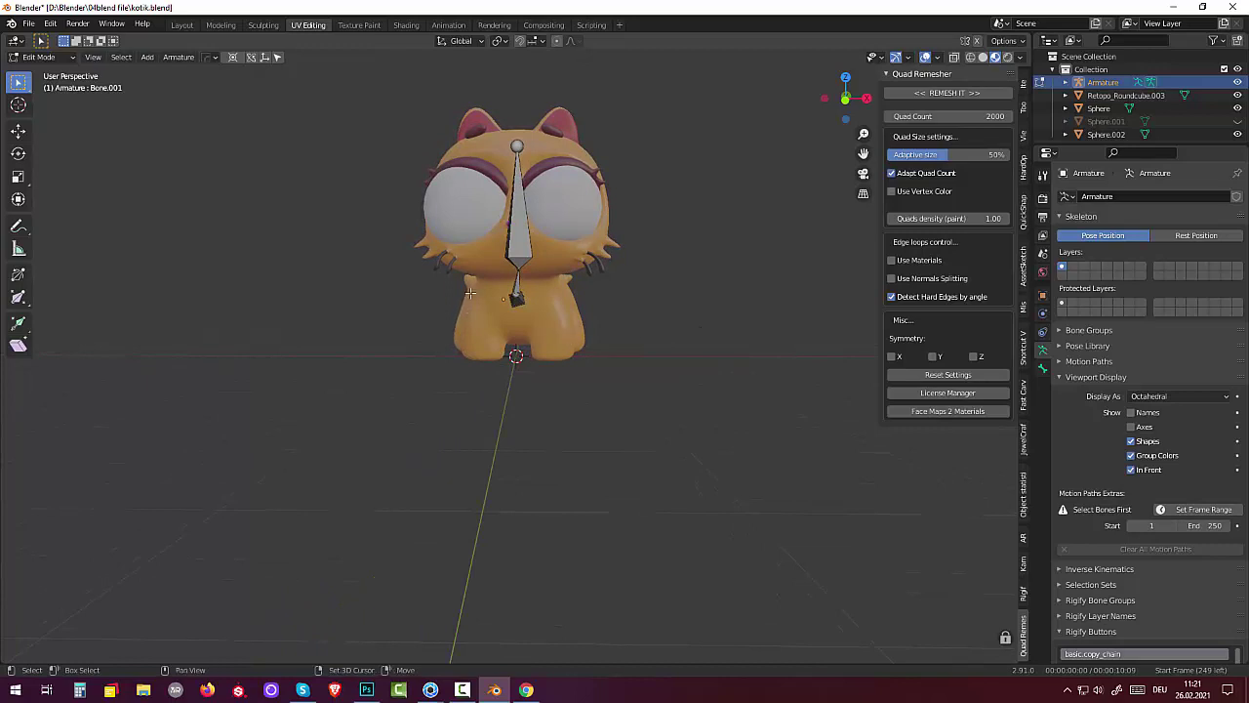
pyautogui.hotkey('shift', 'a')
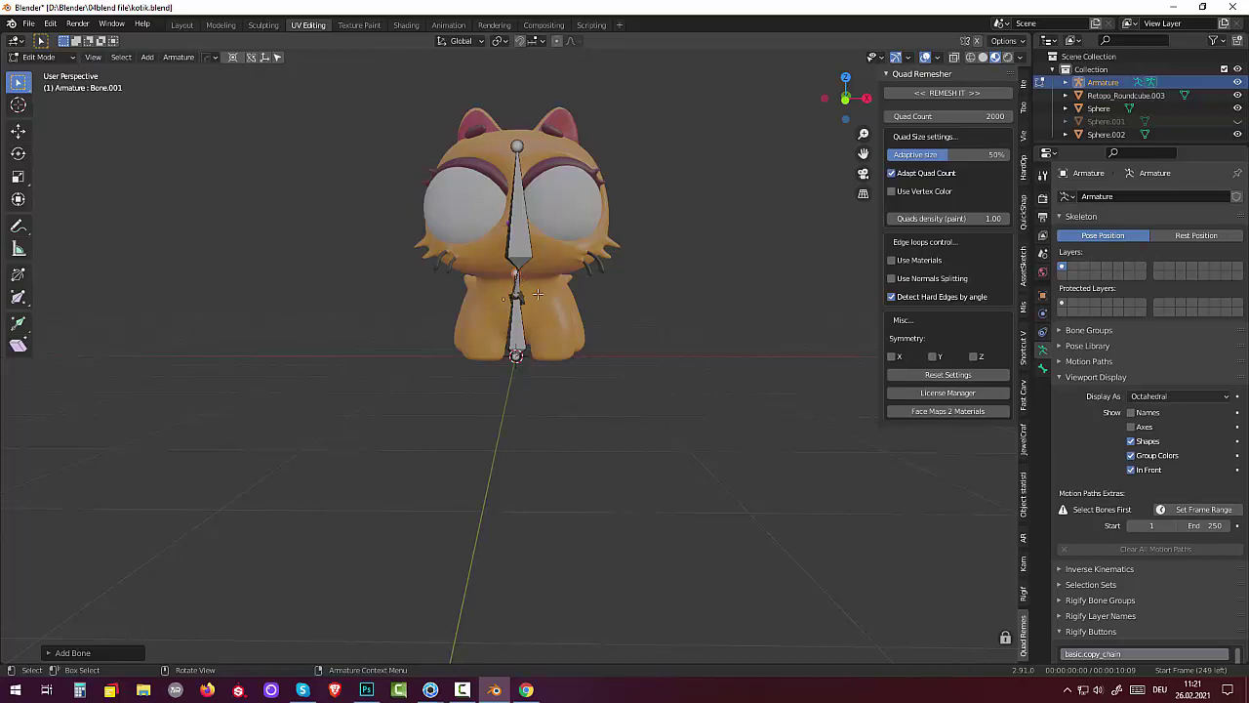
# Step: Rotate the new bone to point lower-right and move it to the cat's hip
pyautogui.press('r')
pyautogui.click(560, 398)
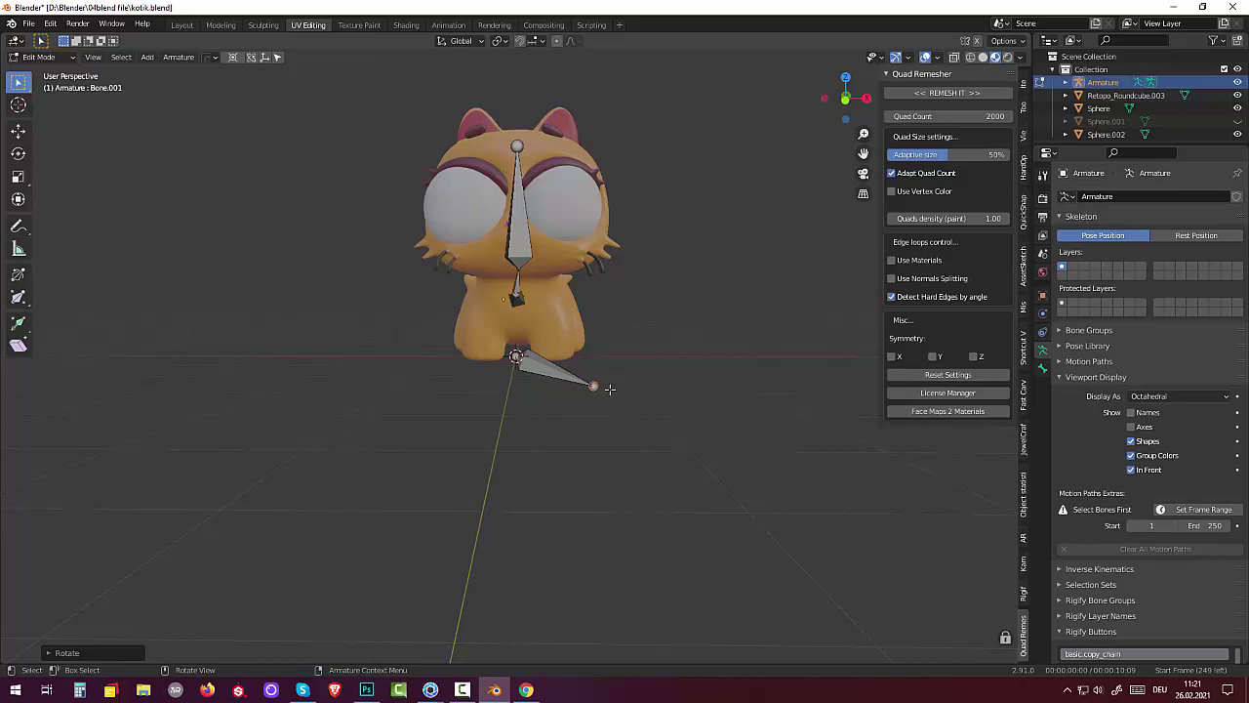
pyautogui.press('g')
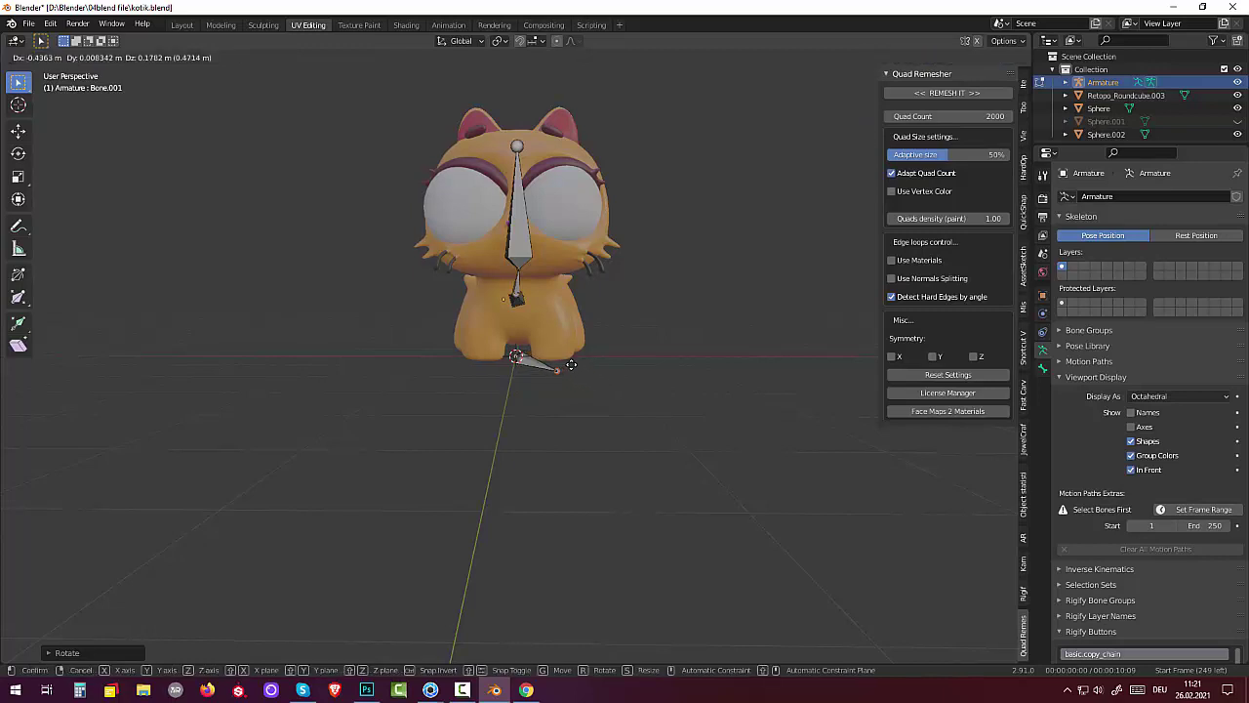
pyautogui.click(566, 364)
# Step: In front view, reposition the small belly bone and raise the bone at the cat's base
pyautogui.press('KP_1')
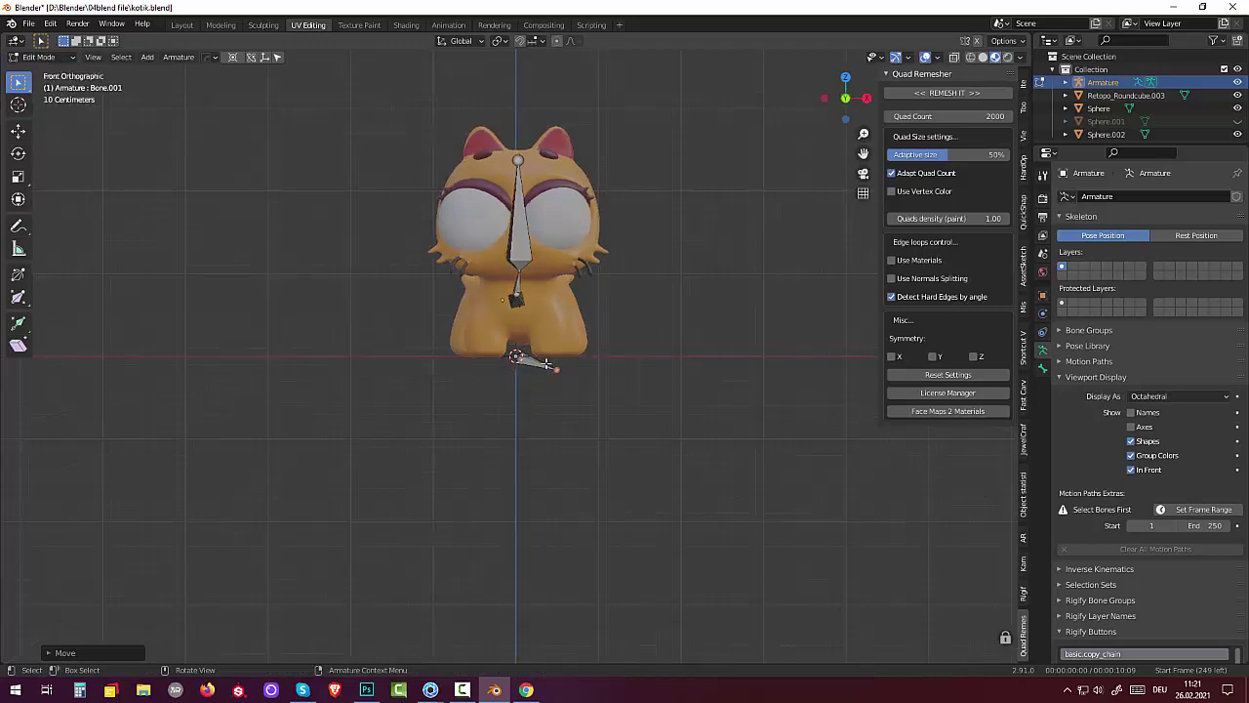
pyautogui.click(517, 299)
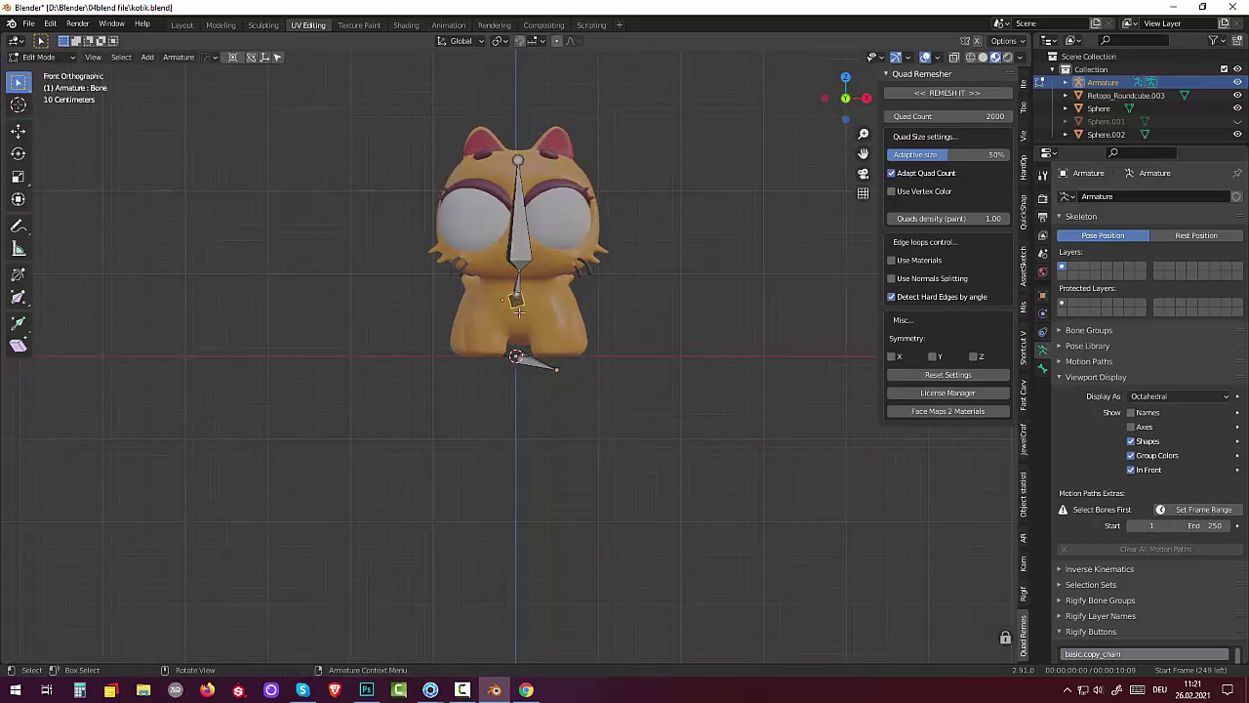
pyautogui.press('g')
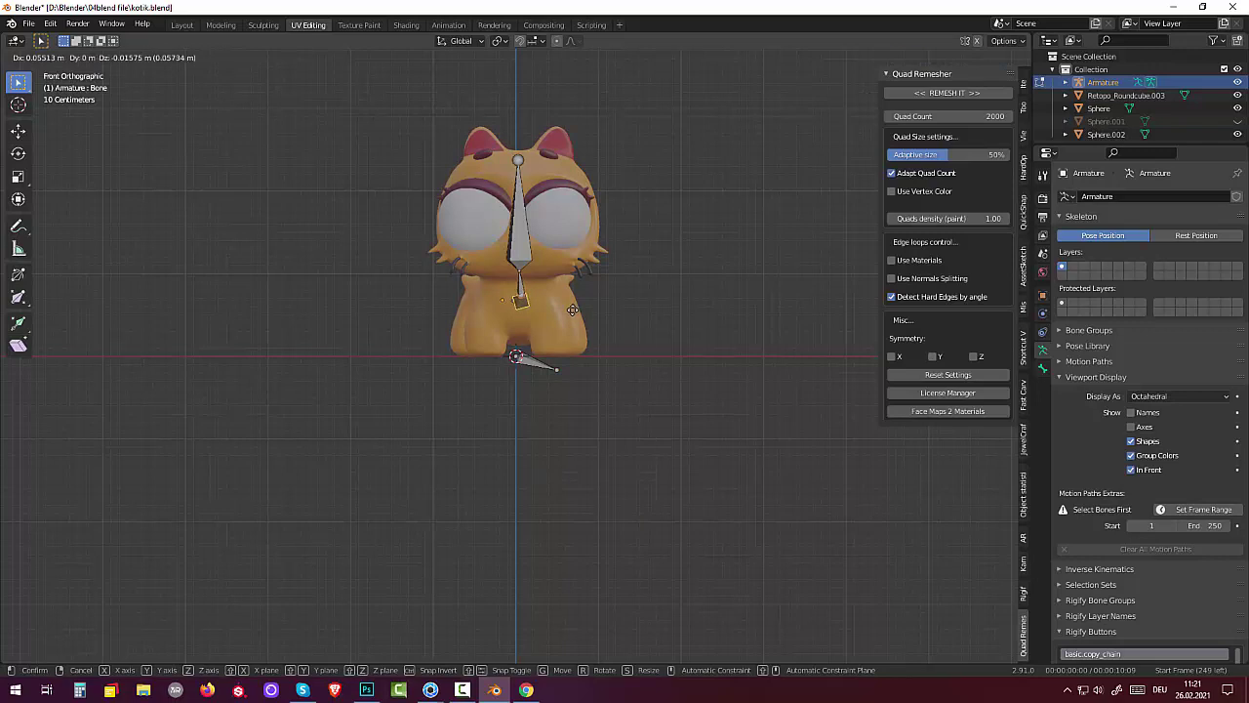
pyautogui.click(573, 310)
pyautogui.click(528, 362)
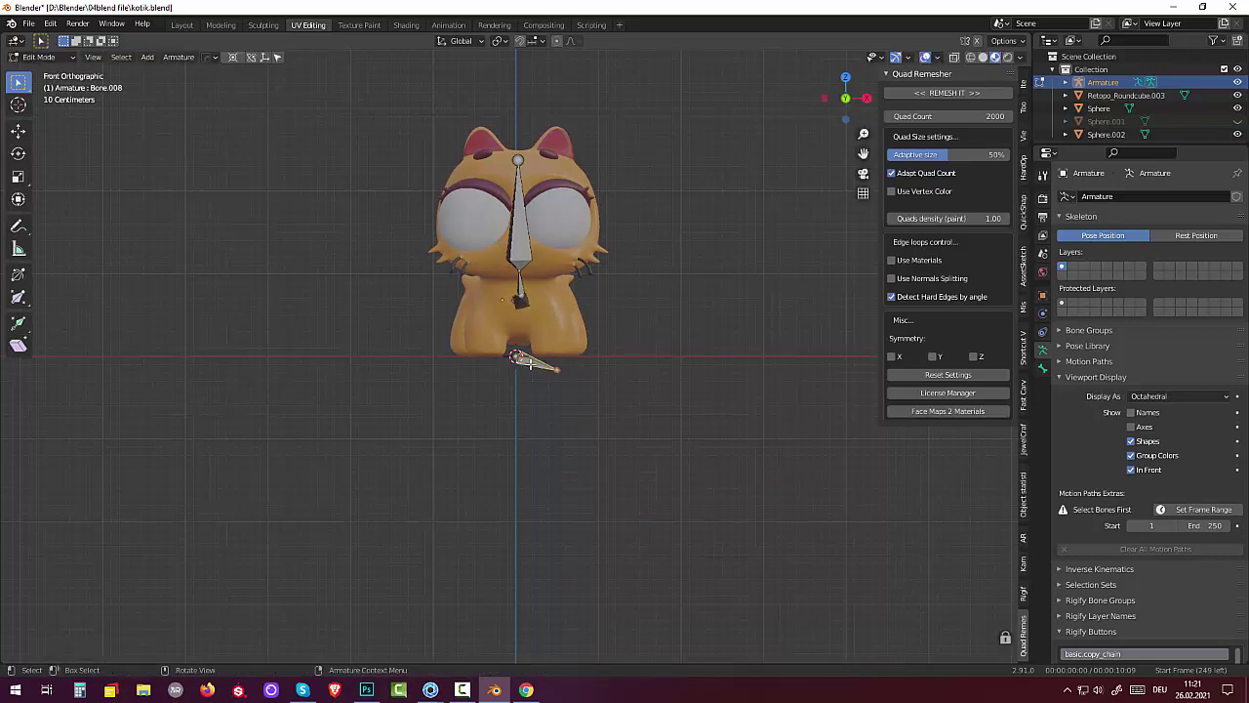
pyautogui.press('g')
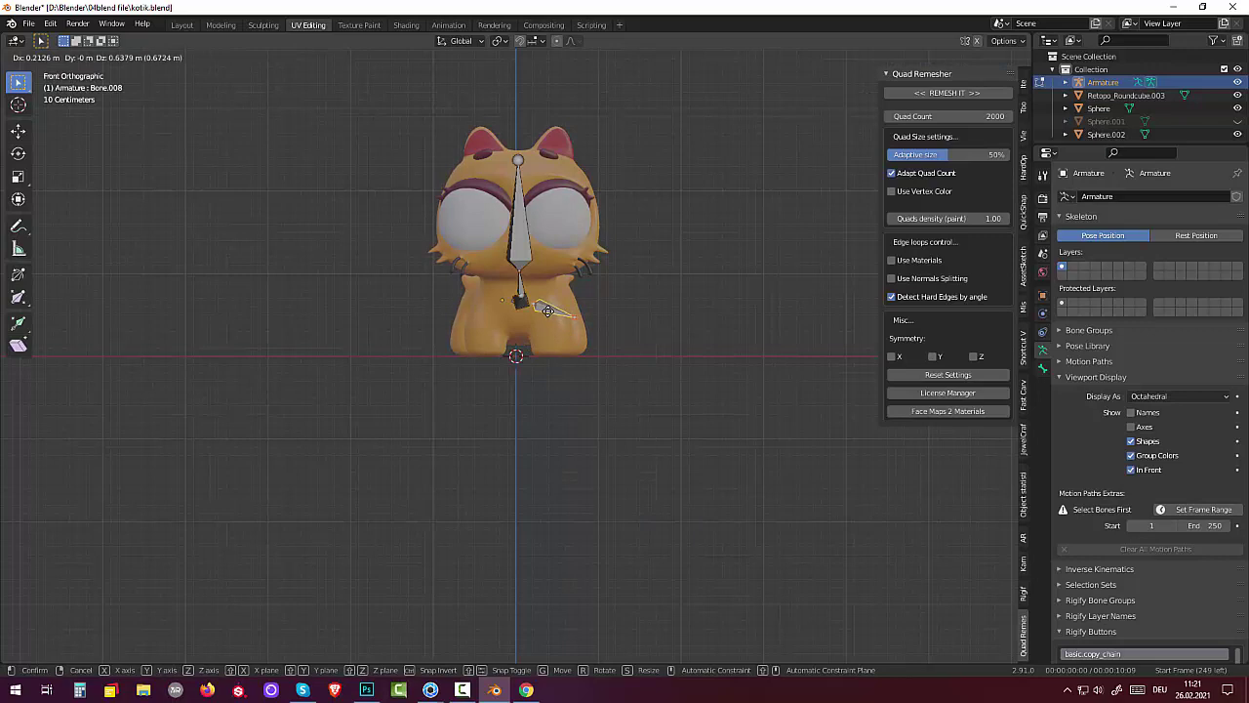
pyautogui.click(548, 311)
# Step: Lengthen that bone toward the lower right and extrude Bone.009 down into the leg
pyautogui.click(570, 318)
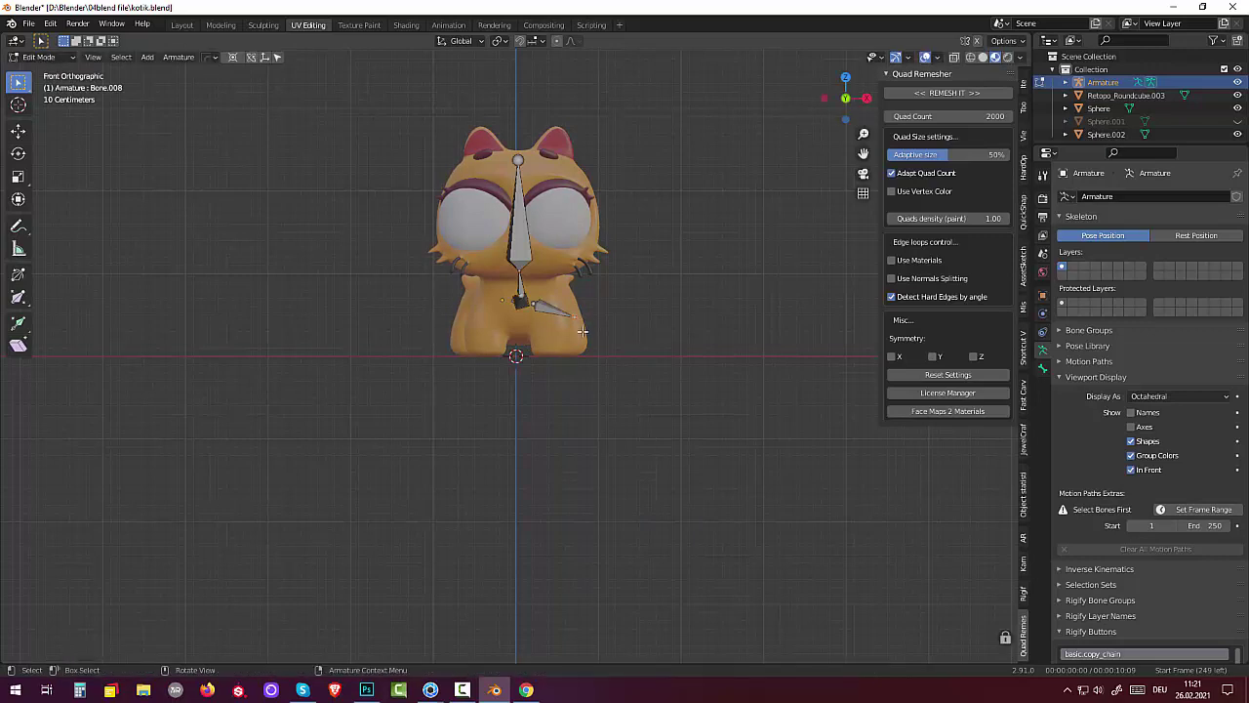
pyautogui.press('g')
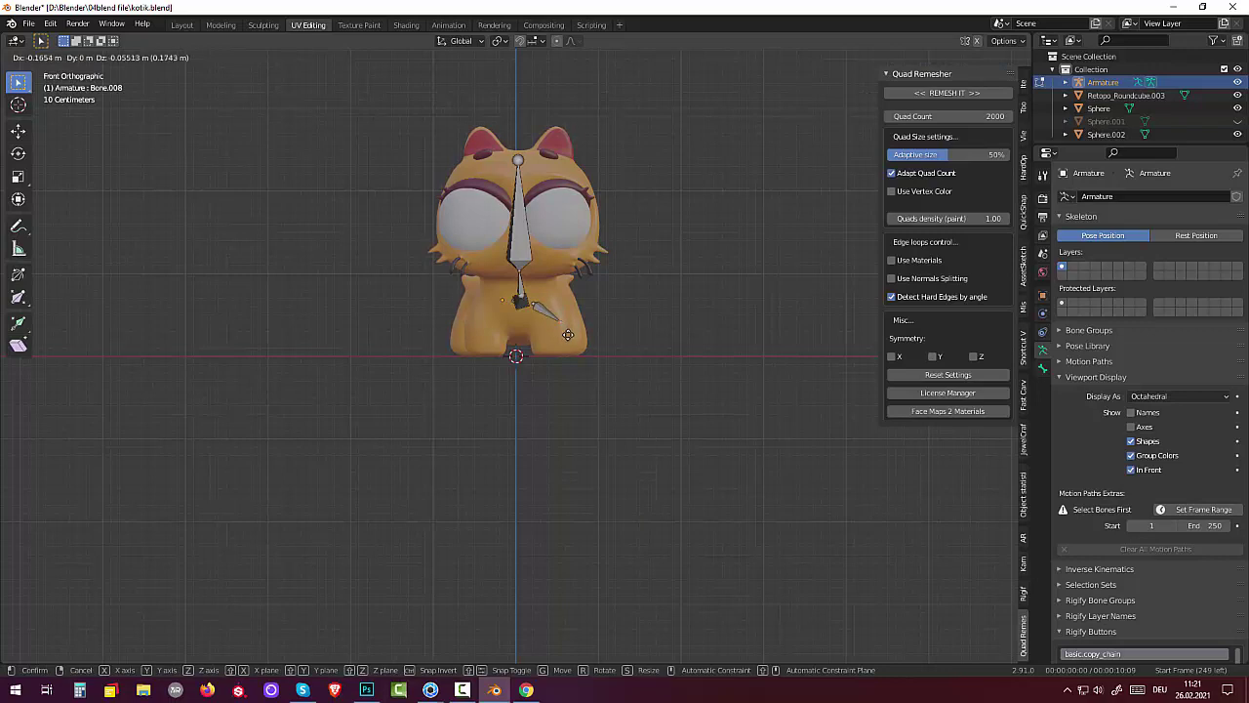
pyautogui.click(567, 334)
pyautogui.click(547, 301)
pyautogui.press('g')
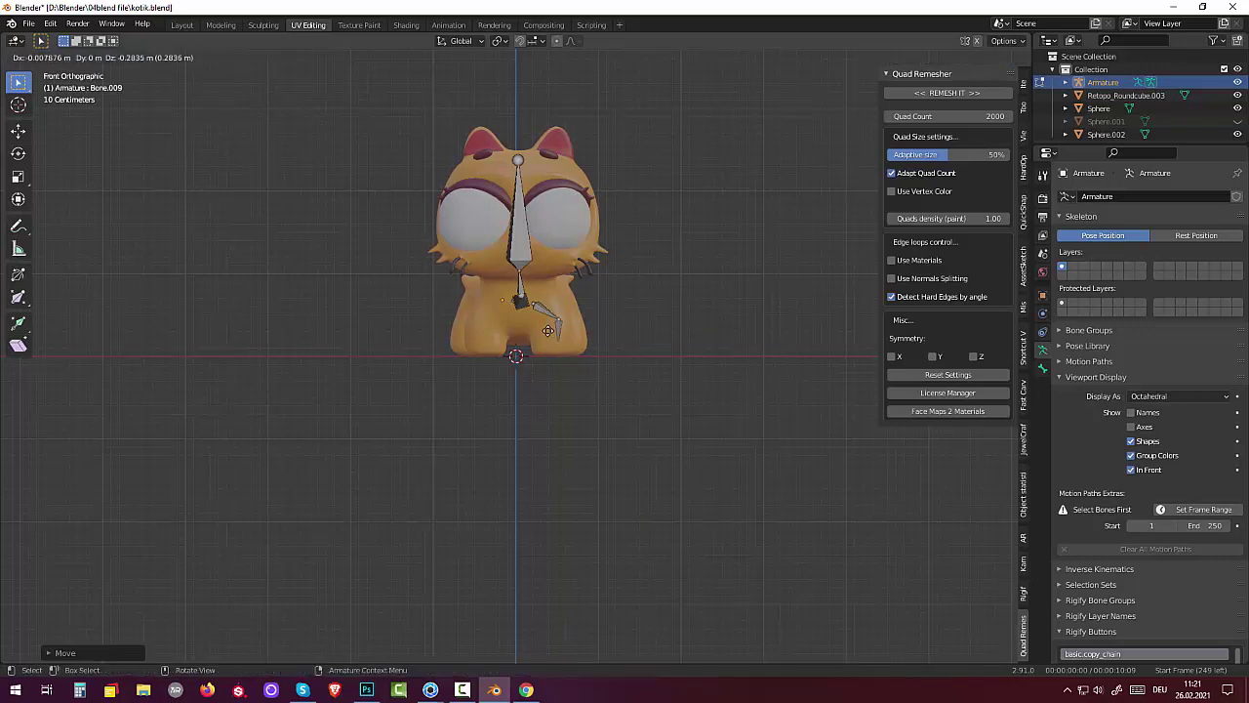
pyautogui.click(548, 334)
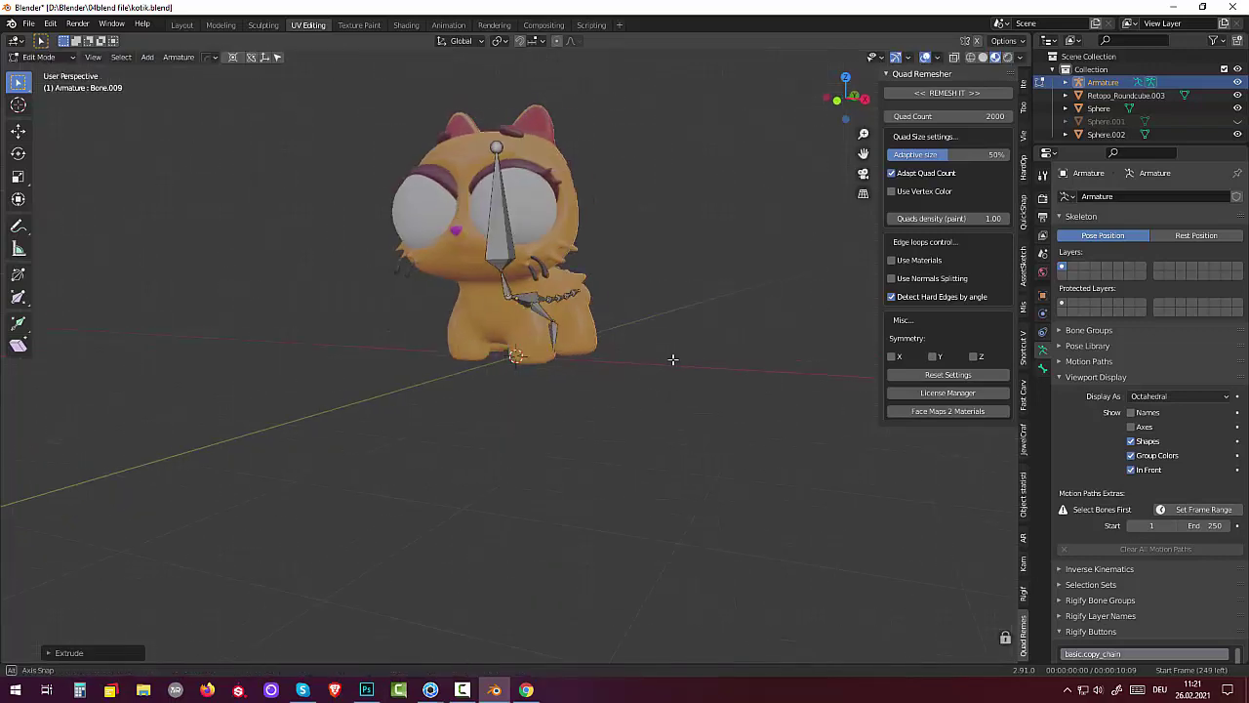
# Step: From the right side view, move the small leg bone inside the cat's front leg
pyautogui.moveTo(717, 349); pyautogui.dragTo(583, 374, button='middle')
pyautogui.click(517, 346)
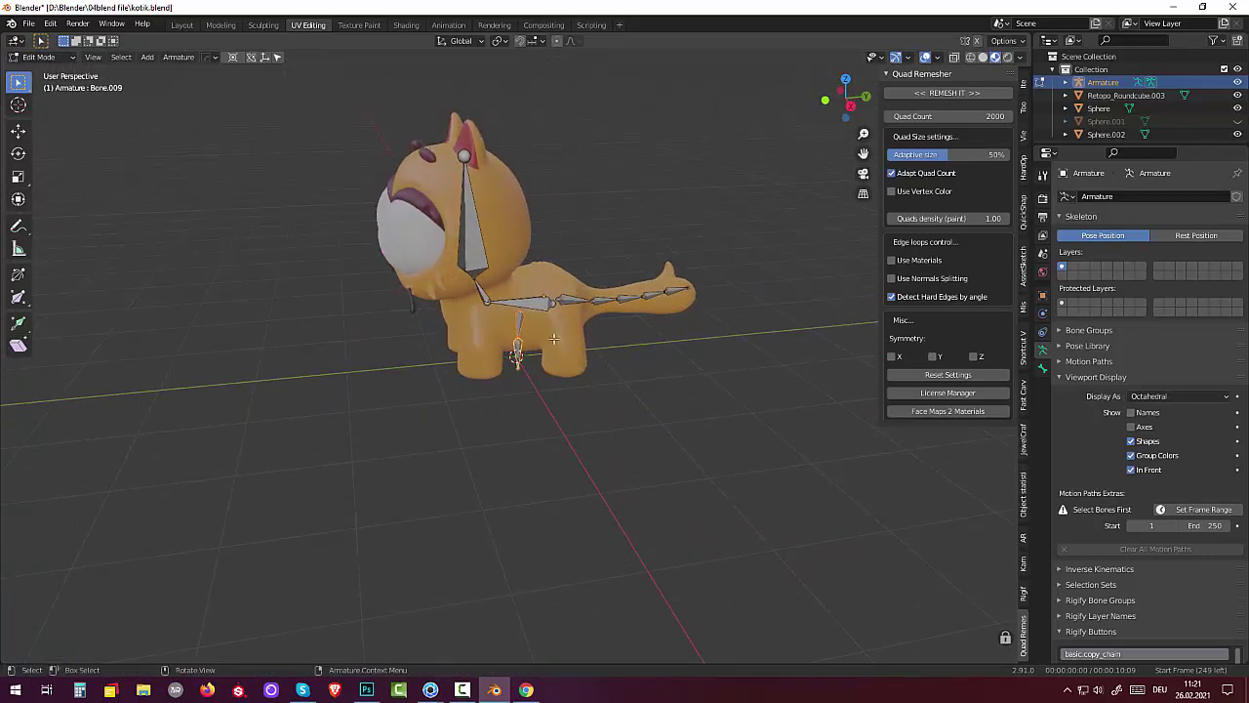
pyautogui.press('KP_3')
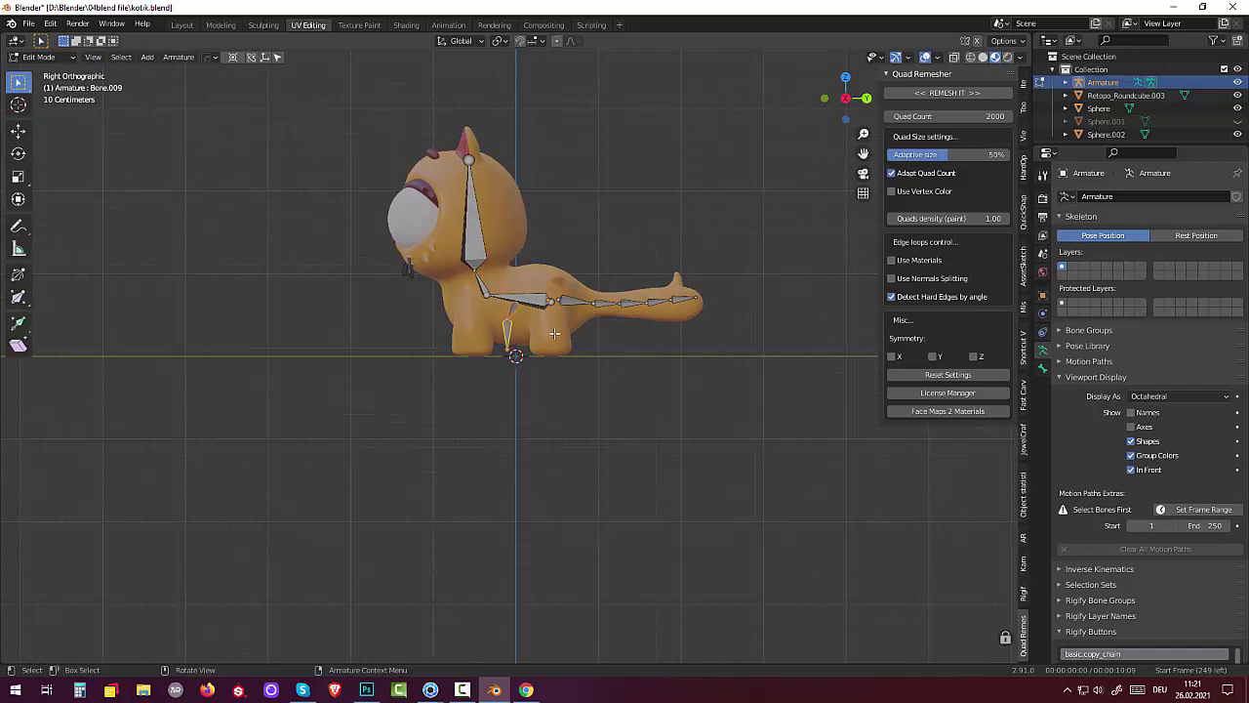
pyautogui.press('g')
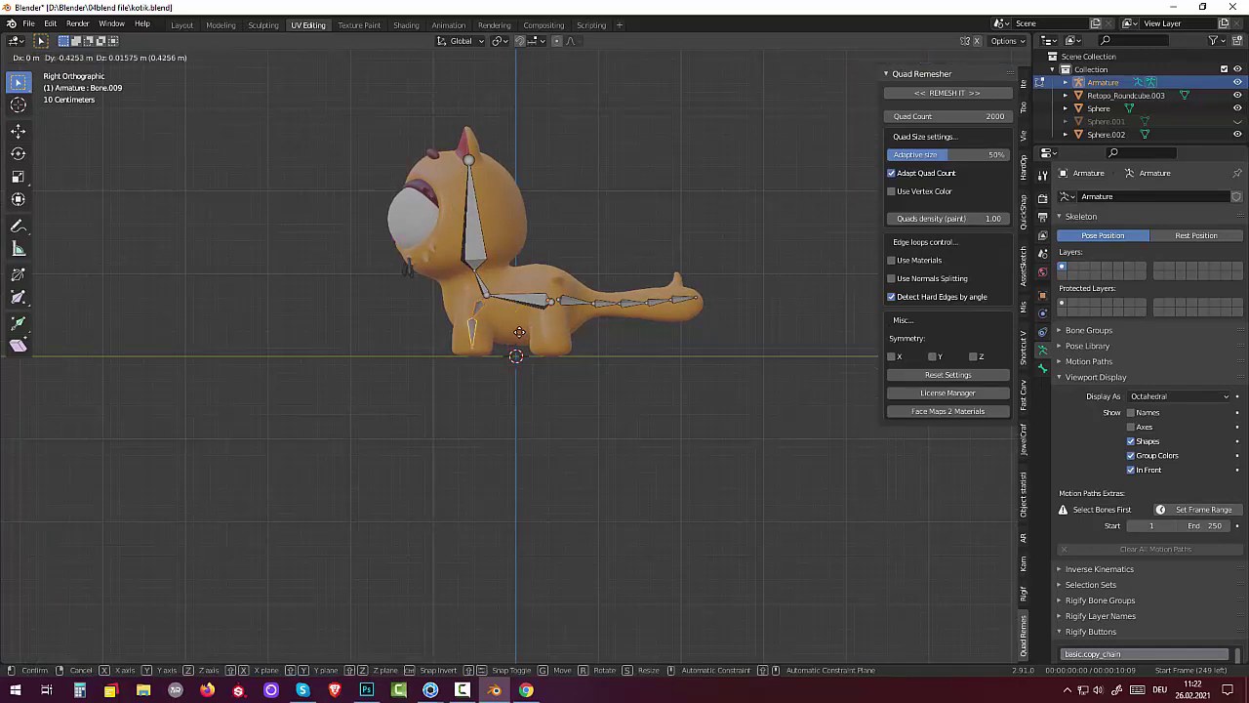
pyautogui.click(519, 332)
# Step: Slightly shift the spine-base bone Bone and the adjoining Bone.003 where they join
pyautogui.moveTo(519, 331)
pyautogui.mouseDown(button='middle')
pyautogui.moveTo(767, 381)
pyautogui.moveTo(653, 378)
pyautogui.moveTo(530, 488)
pyautogui.moveTo(517, 414)
pyautogui.mouseUp(button='middle')
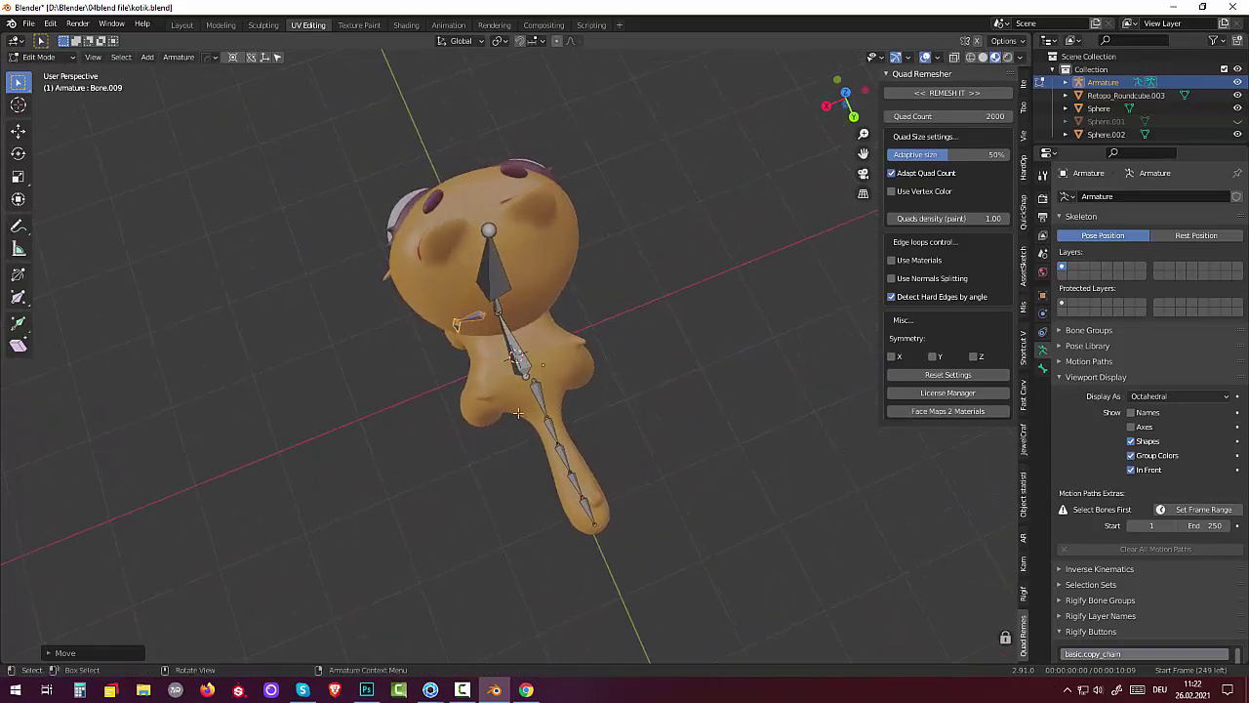
pyautogui.click(518, 363)
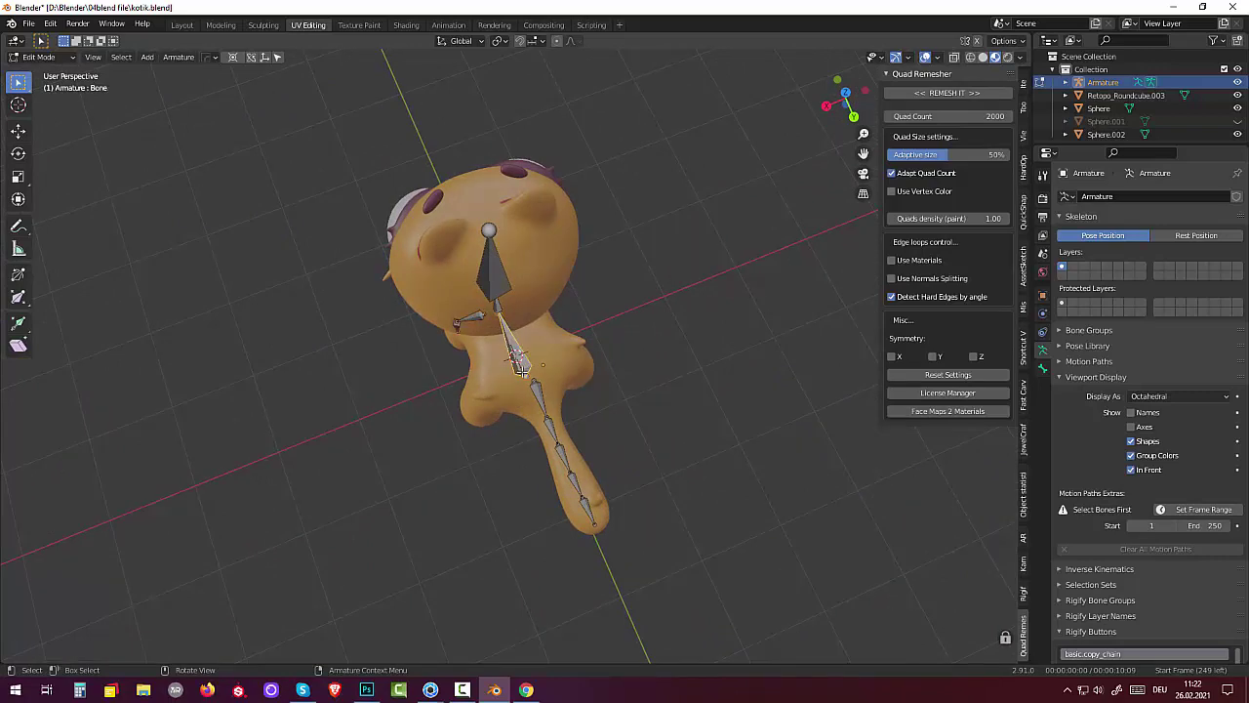
pyautogui.press('g')
pyautogui.click(523, 371)
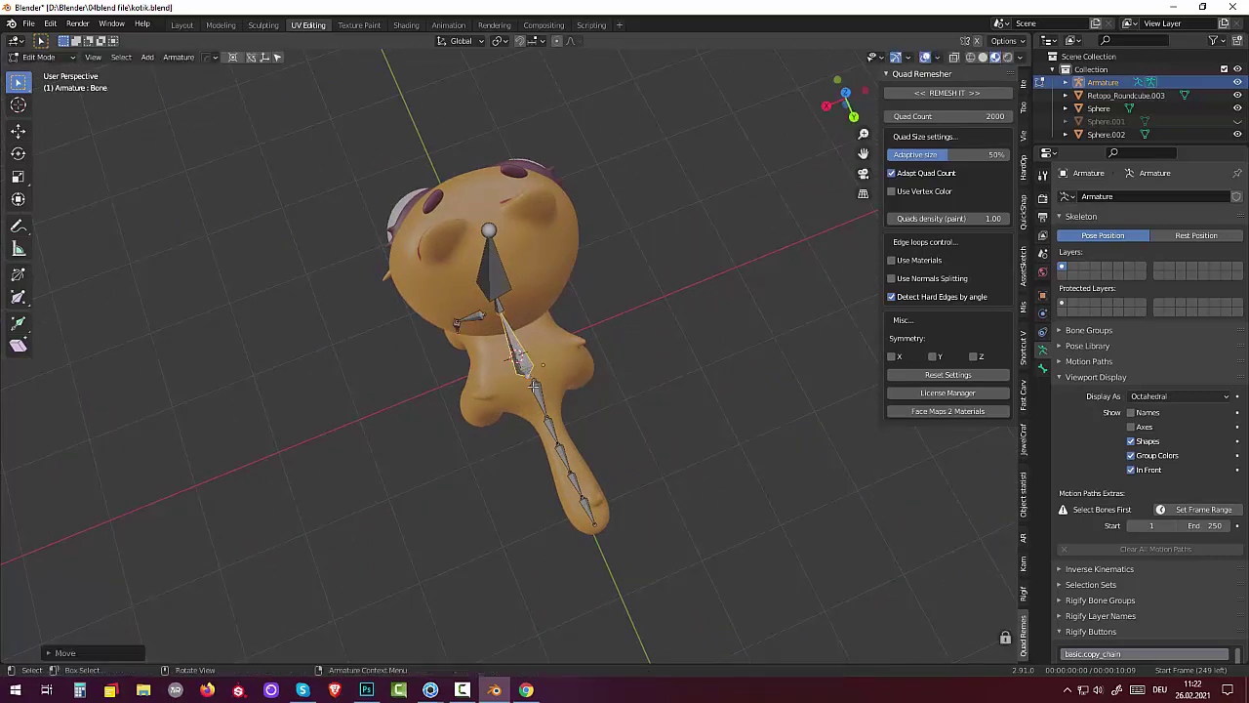
pyautogui.click(533, 389)
pyautogui.press('g')
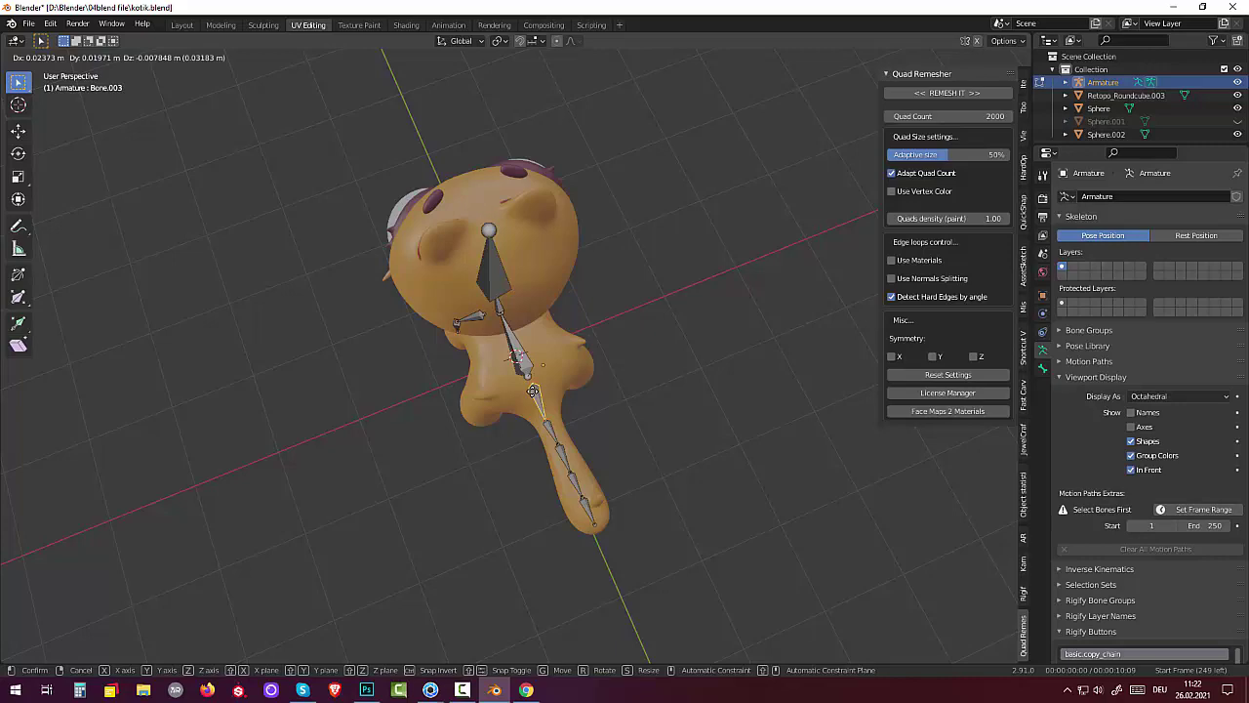
pyautogui.click(533, 391)
pyautogui.moveTo(689, 385)
pyautogui.mouseDown(button='middle')
pyautogui.moveTo(808, 311)
pyautogui.moveTo(772, 317)
pyautogui.mouseUp(button='middle')
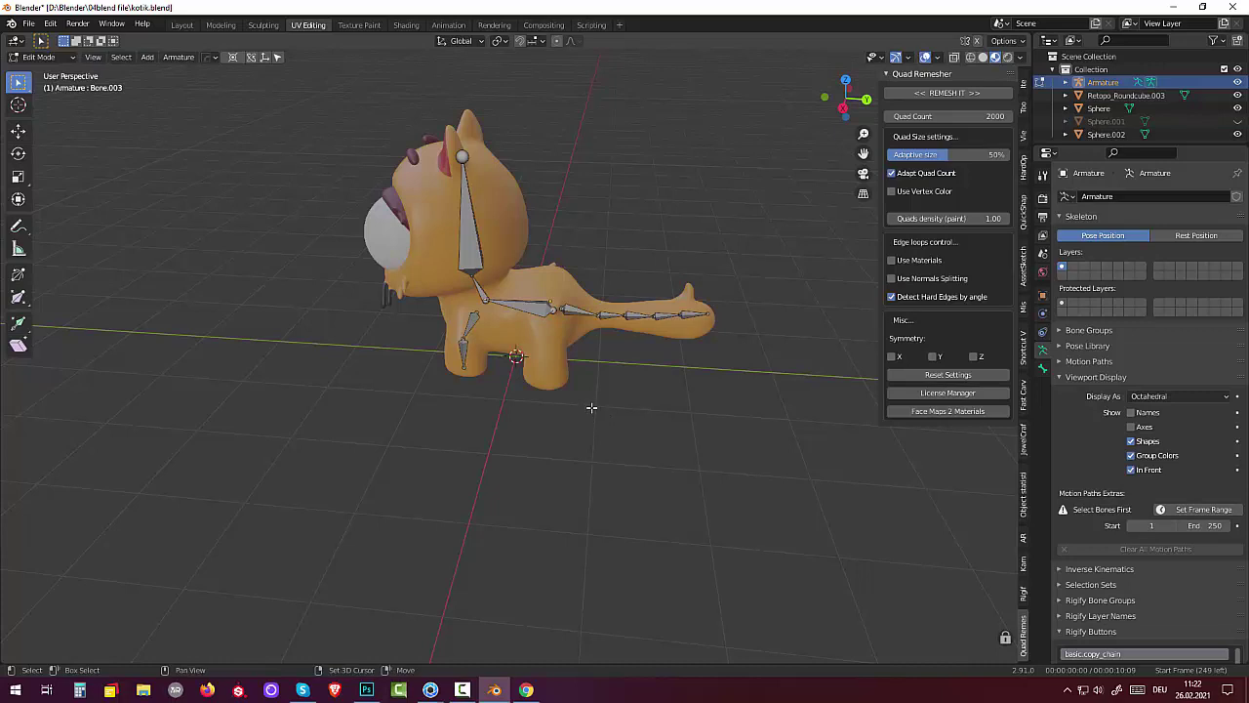
# Step: Add a new hip bone, lay it horizontally, and extrude a bone from its tip
pyautogui.hotkey('shift', 'a')
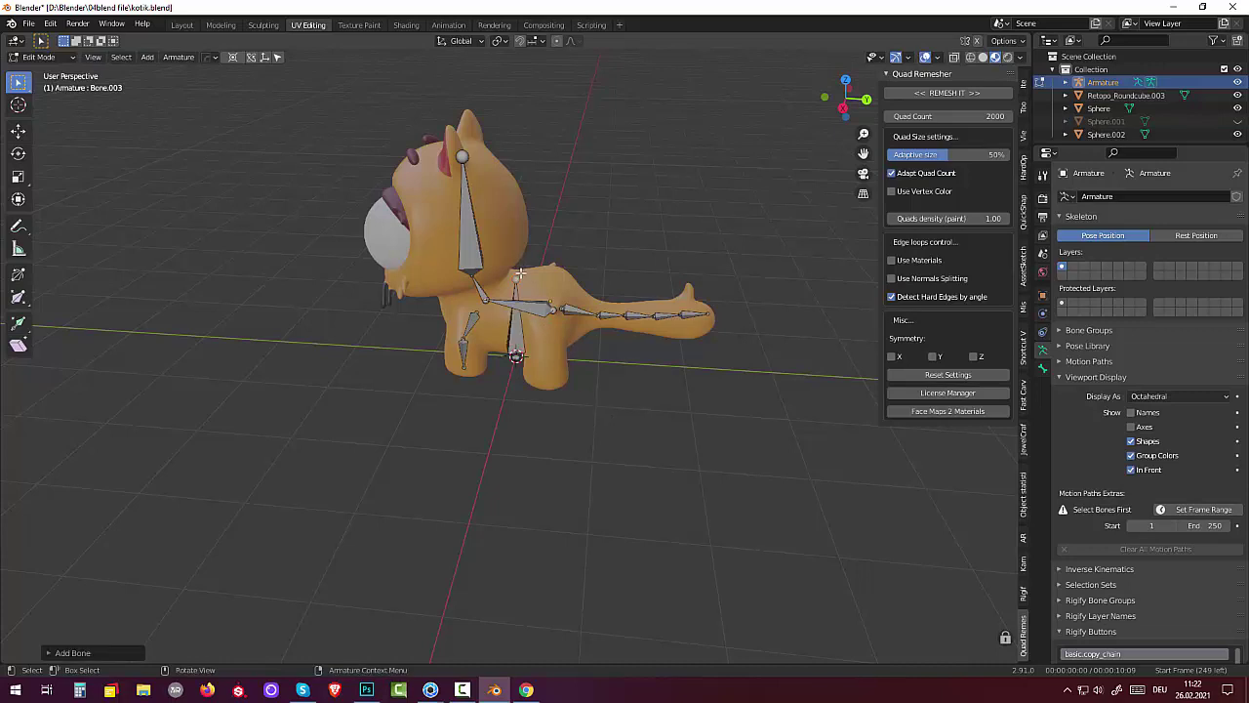
pyautogui.press('r')
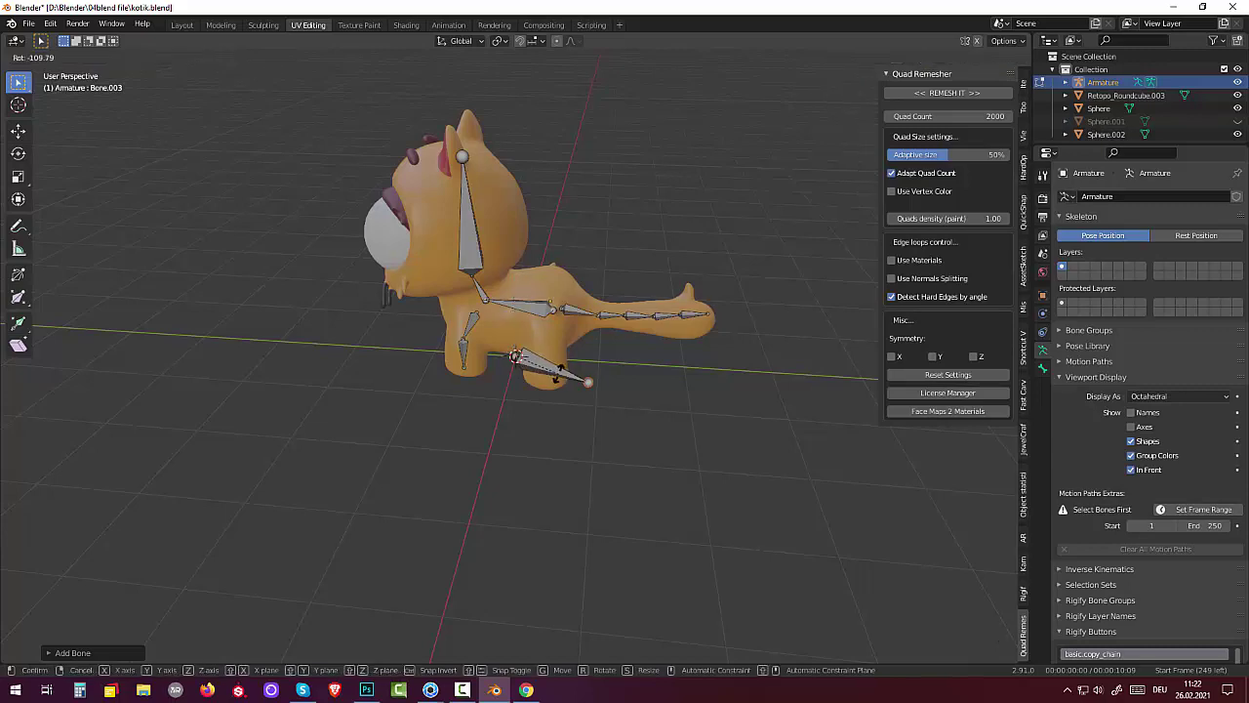
pyautogui.click(647, 464)
pyautogui.moveTo(648, 465); pyautogui.dragTo(700, 444, button='middle')
pyautogui.press('r')
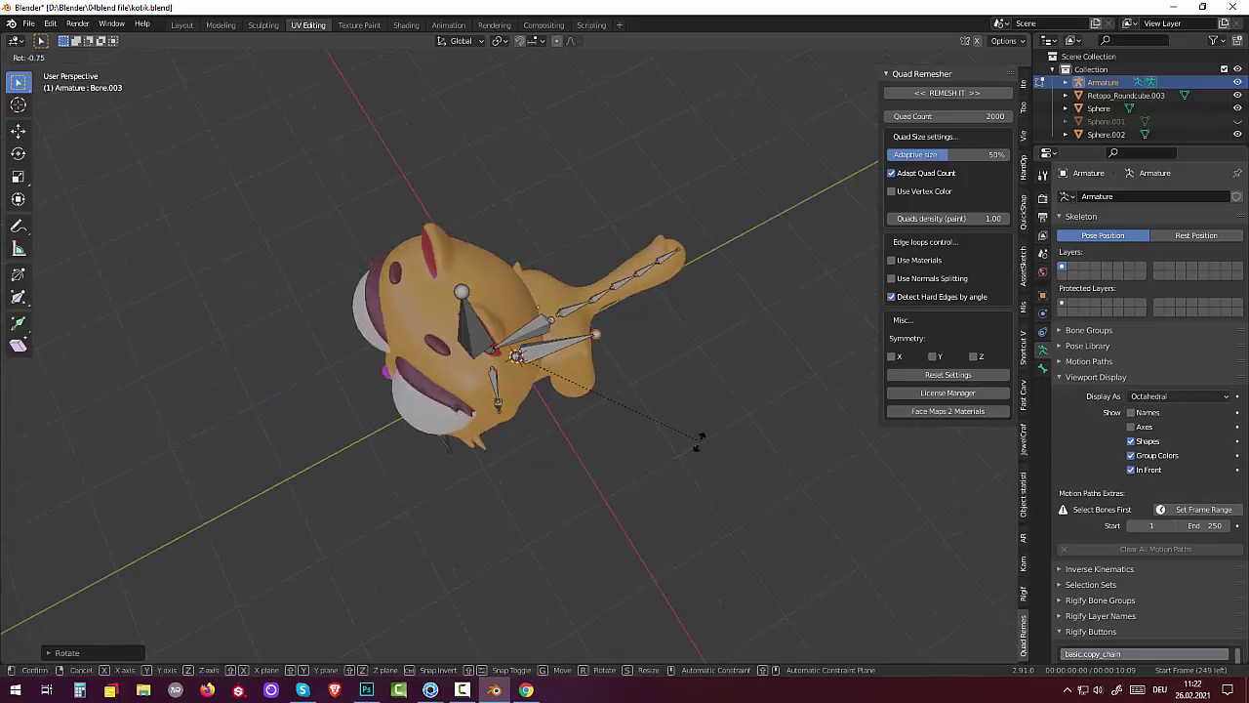
pyautogui.click(523, 476)
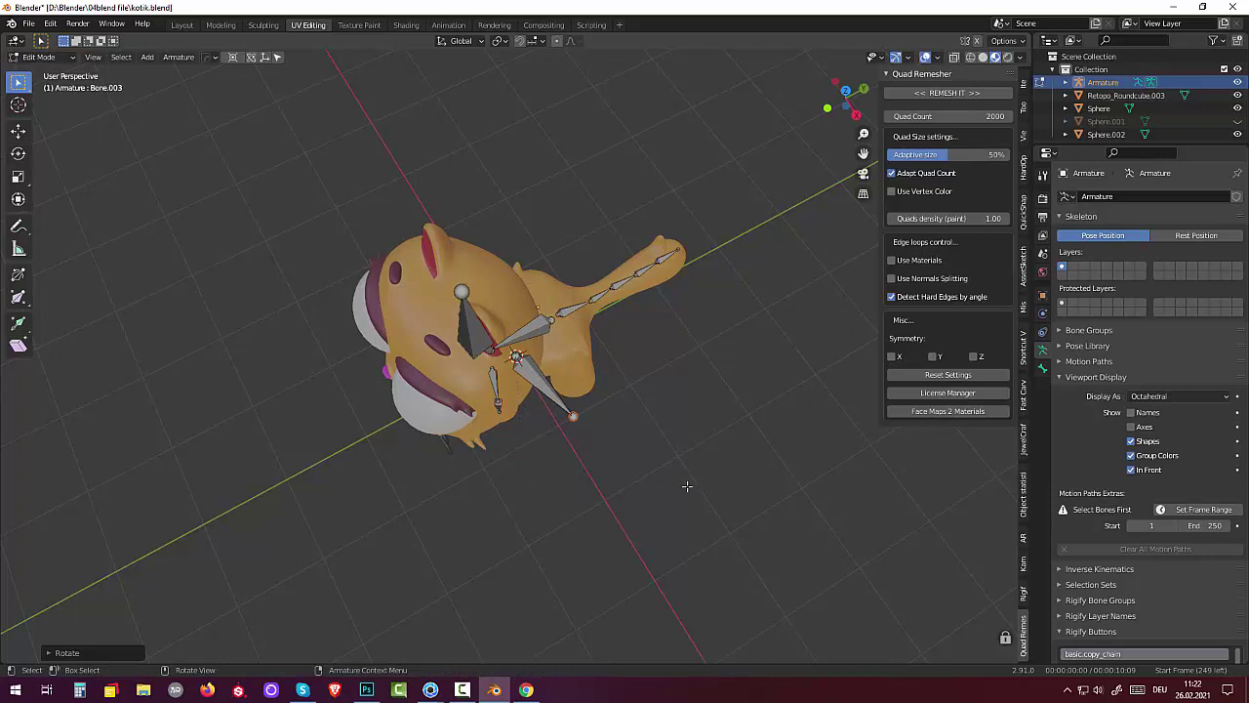
pyautogui.press('e')
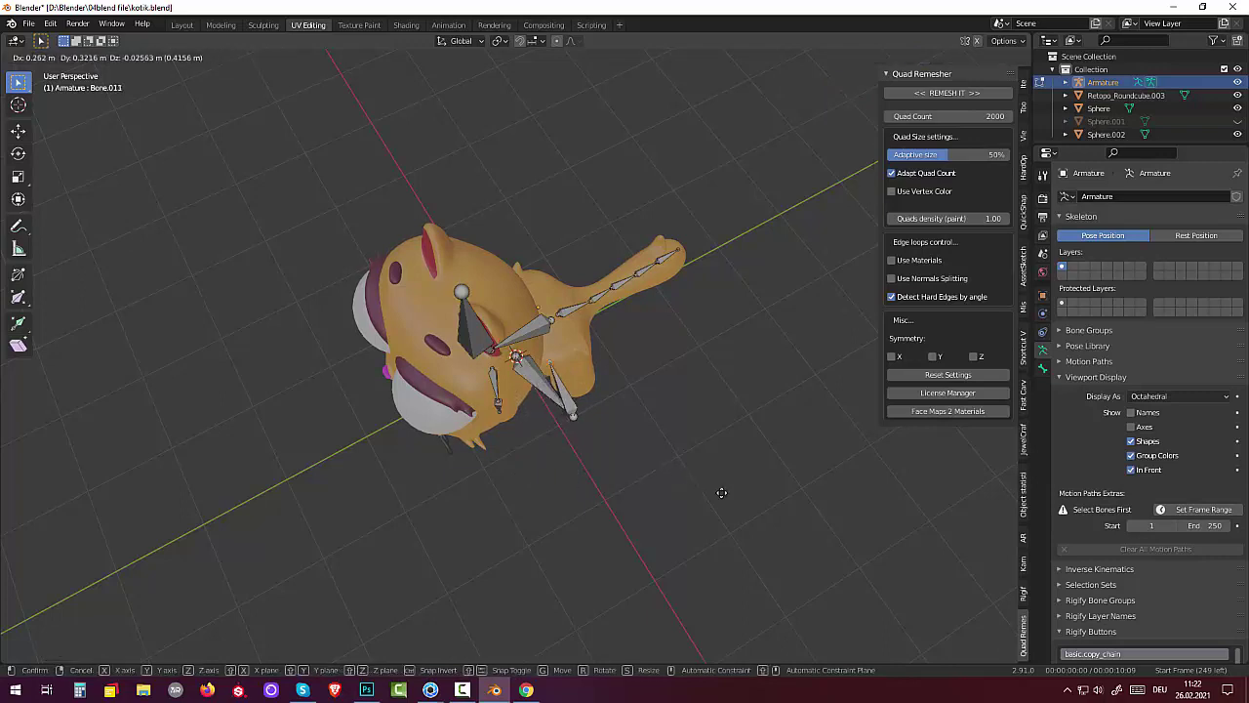
pyautogui.click(784, 566)
pyautogui.moveTo(780, 566)
pyautogui.mouseDown(button='middle')
pyautogui.moveTo(670, 360)
pyautogui.moveTo(612, 379)
pyautogui.mouseUp(button='middle')
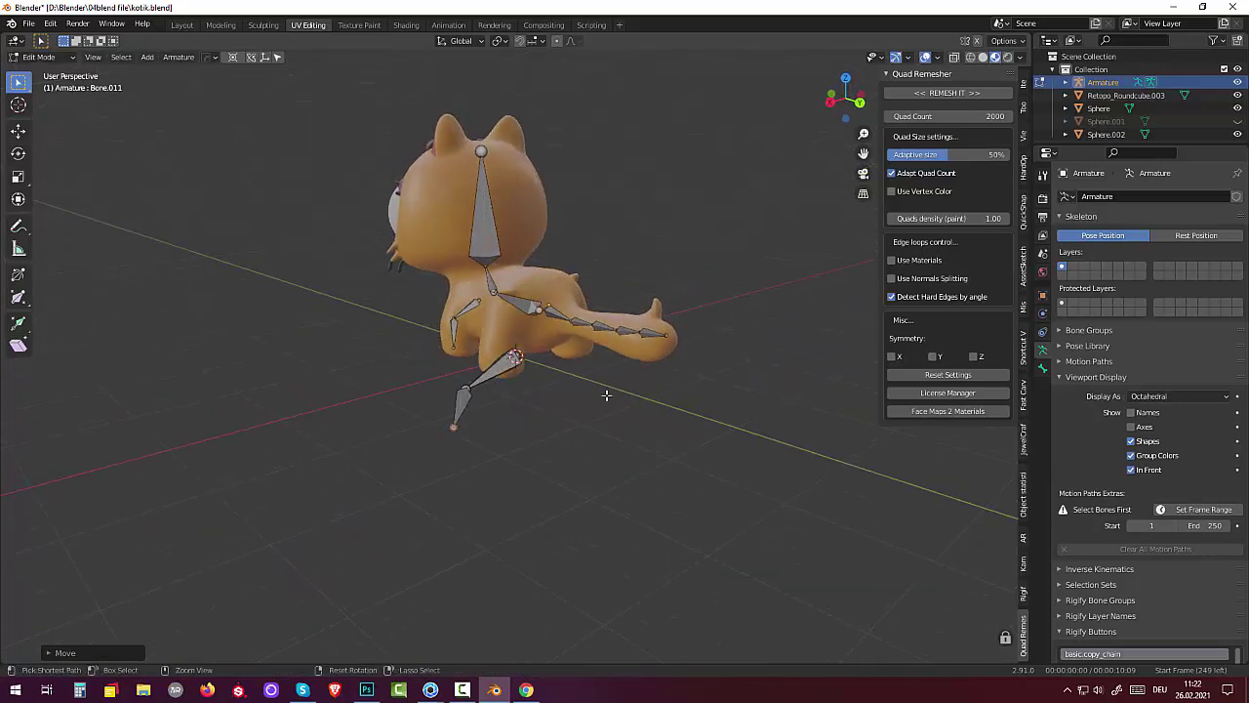
# Step: Undo the extrusion and rotation, then rotate the hip bone toward the back leg and reposition it
pyautogui.hotkey('ctrl', 'z')
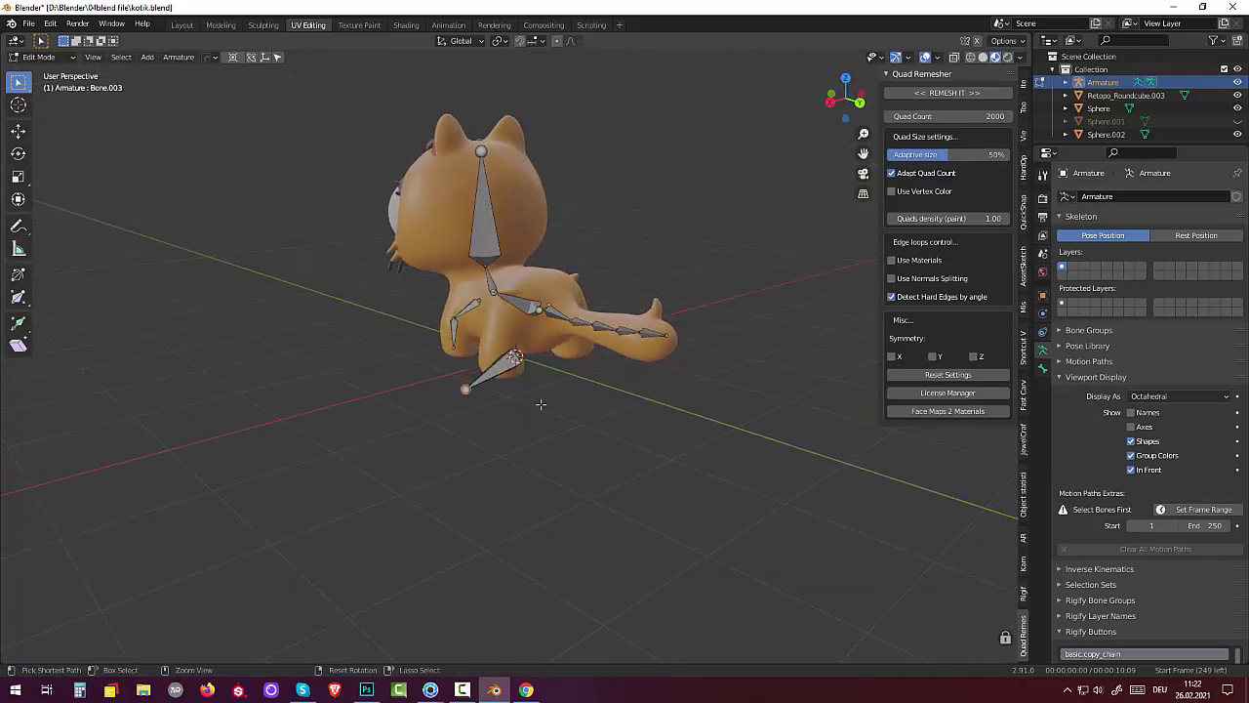
pyautogui.hotkey('ctrl', 'z')
pyautogui.moveTo(623, 406); pyautogui.dragTo(586, 493, button='middle')
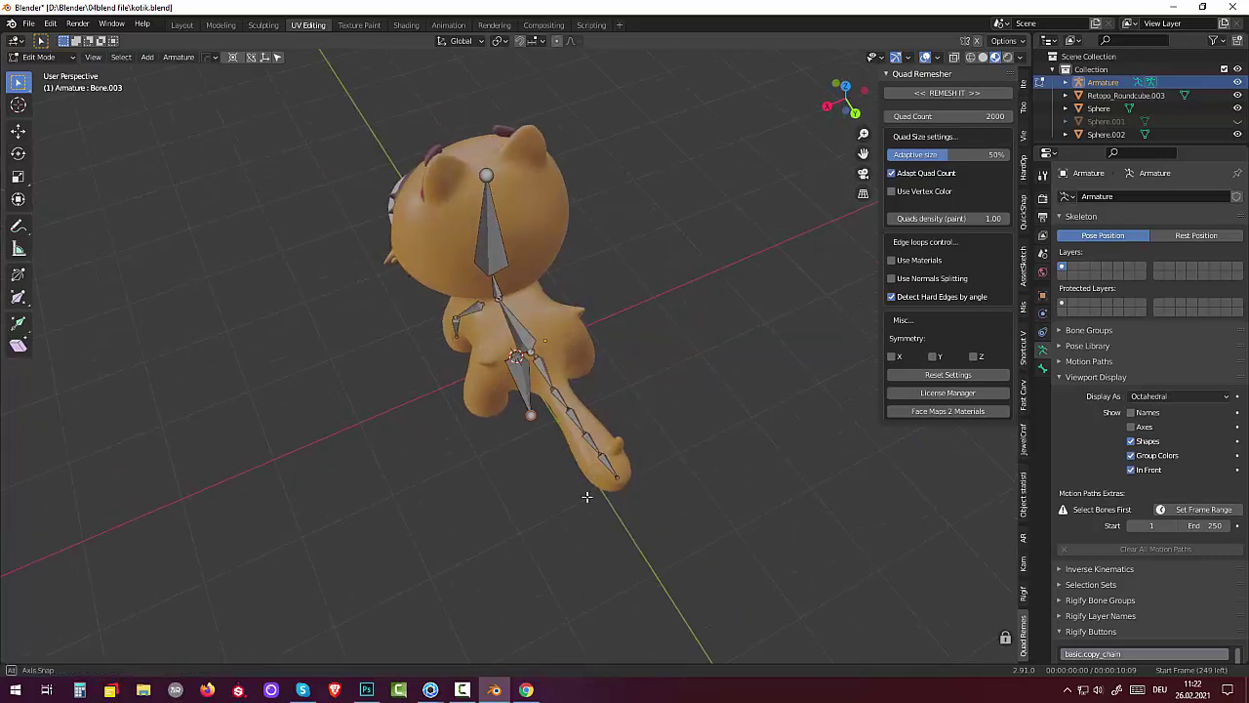
pyautogui.press('r')
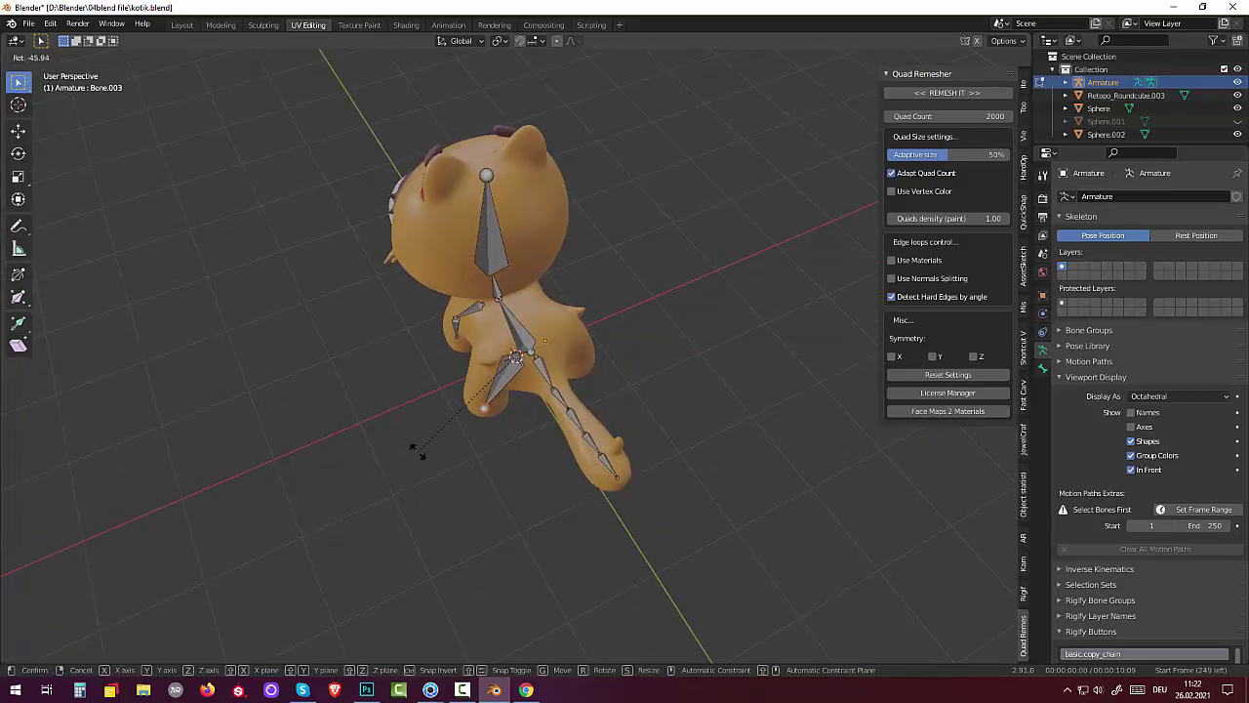
pyautogui.click(415, 441)
pyautogui.moveTo(561, 395); pyautogui.dragTo(514, 355, button='middle')
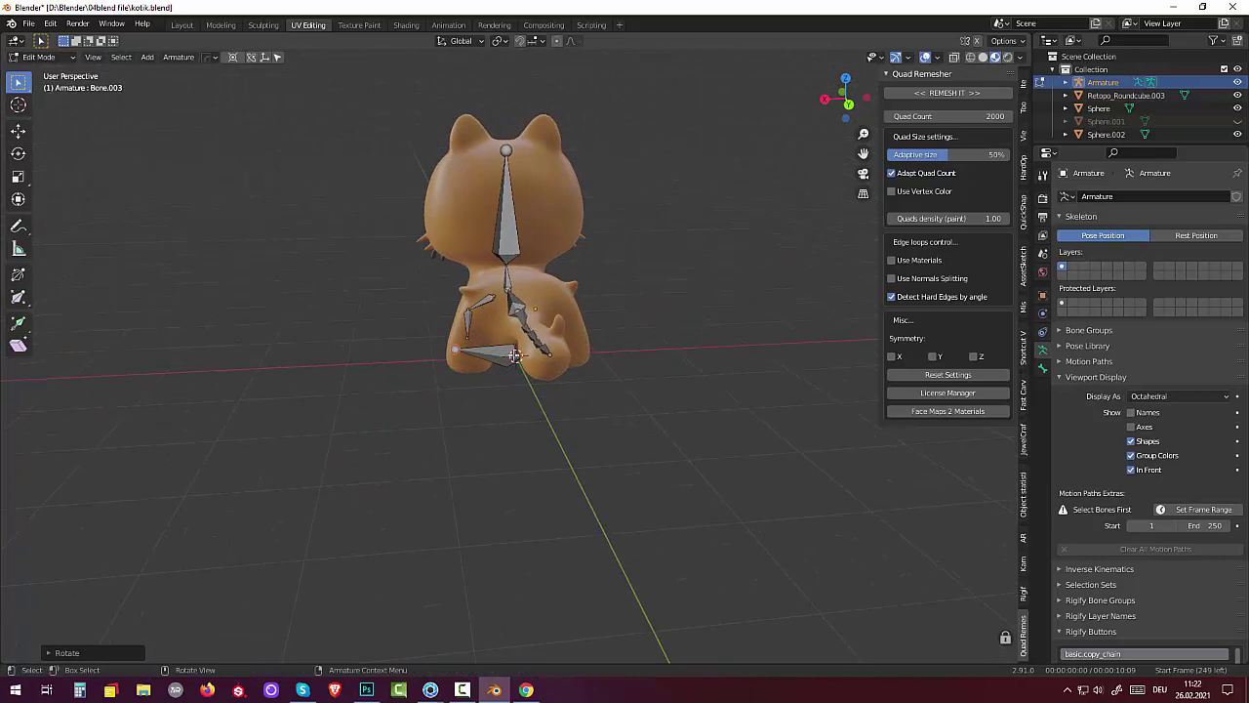
pyautogui.press('g')
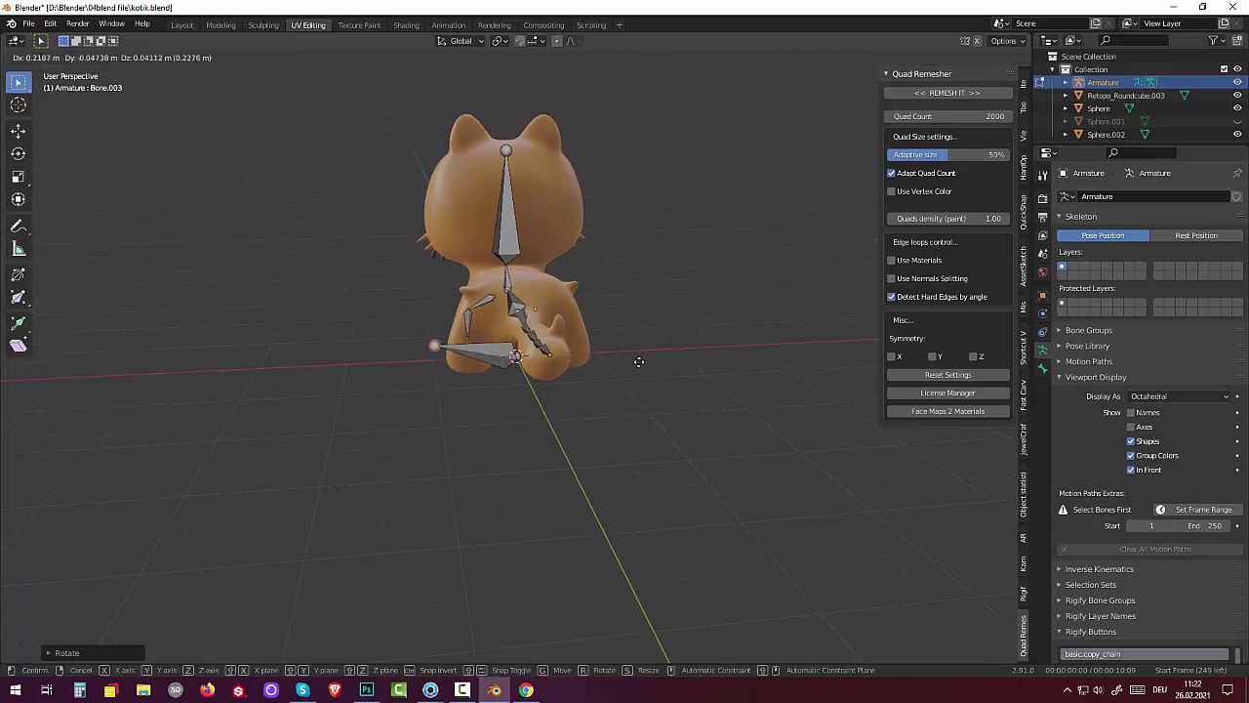
pyautogui.click(669, 376)
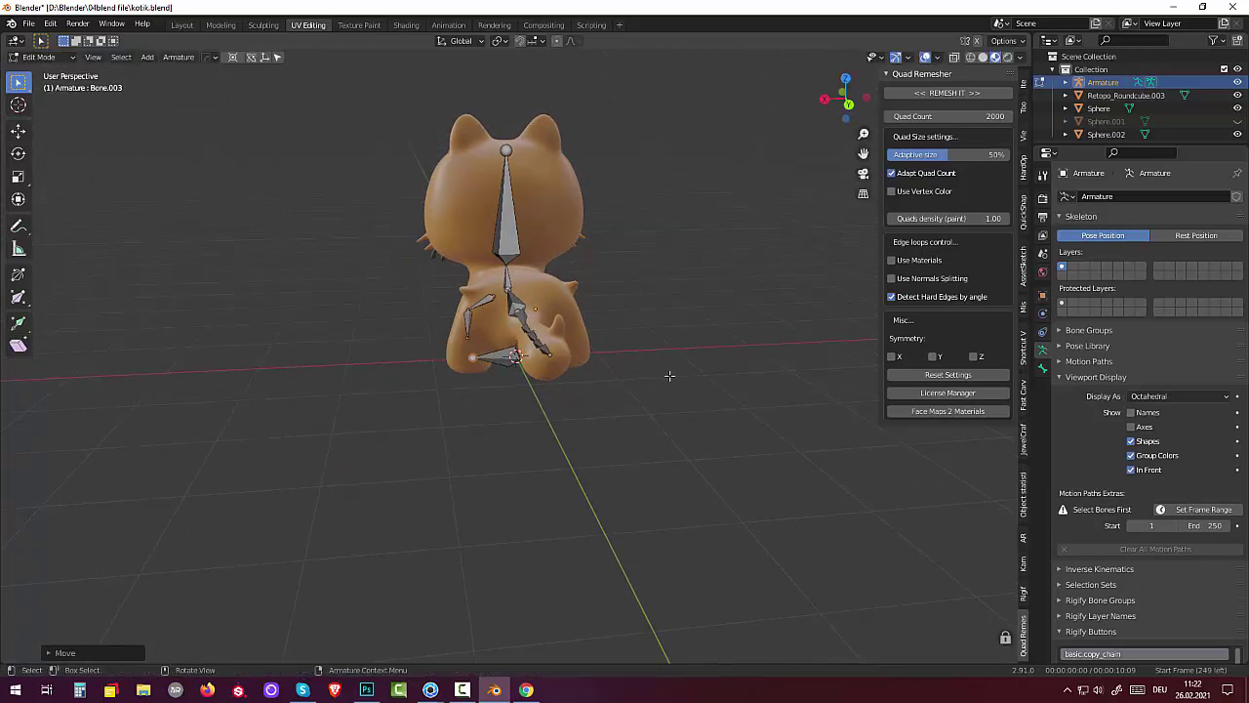
# Step: Move Bone.010, rotate it to point downward, shorten it and refit it in the leg
pyautogui.click(507, 354)
pyautogui.press('g')
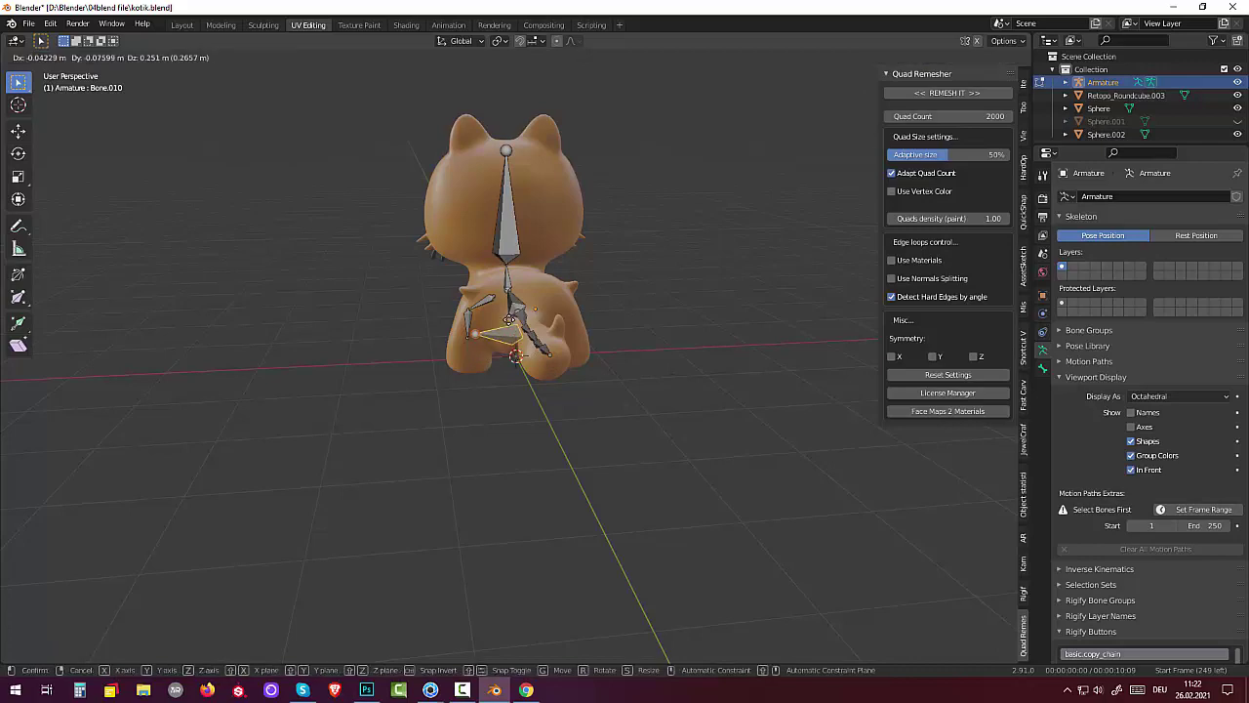
pyautogui.click(503, 312)
pyautogui.moveTo(502, 312)
pyautogui.mouseDown(button='middle')
pyautogui.moveTo(565, 332)
pyautogui.moveTo(725, 335)
pyautogui.moveTo(683, 399)
pyautogui.moveTo(650, 418)
pyautogui.moveTo(663, 422)
pyautogui.mouseUp(button='middle')
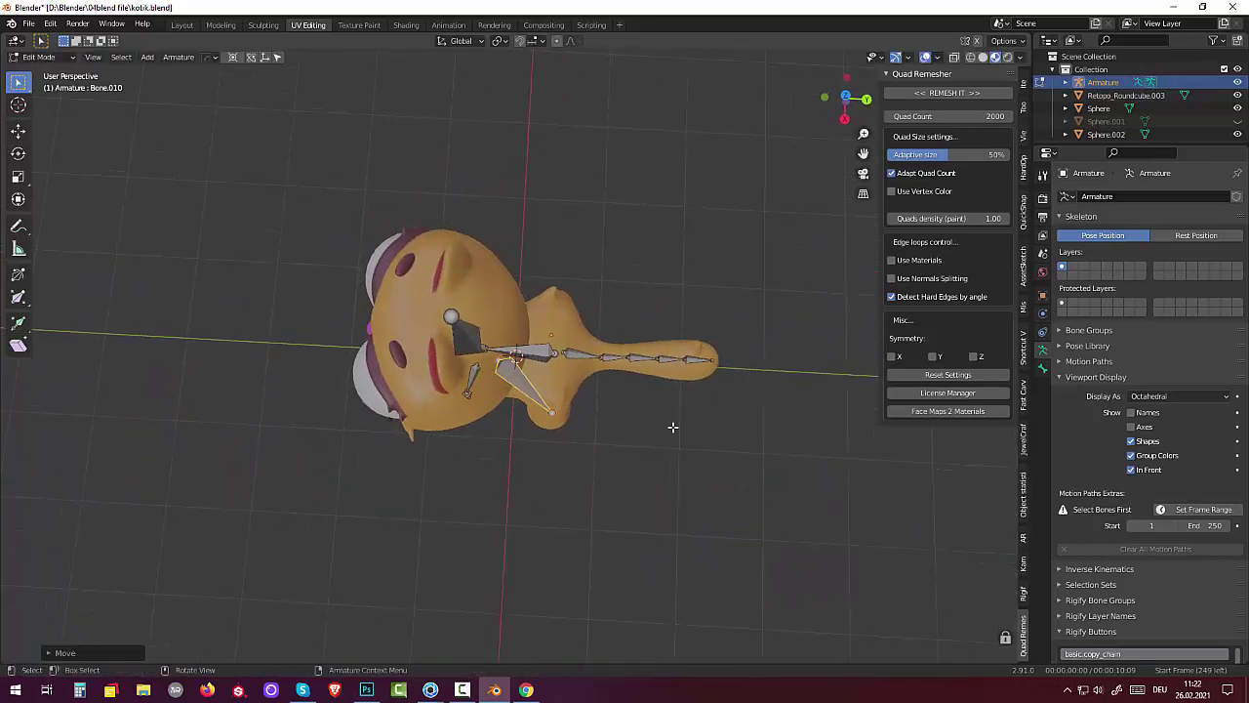
pyautogui.press('r')
pyautogui.click(564, 459)
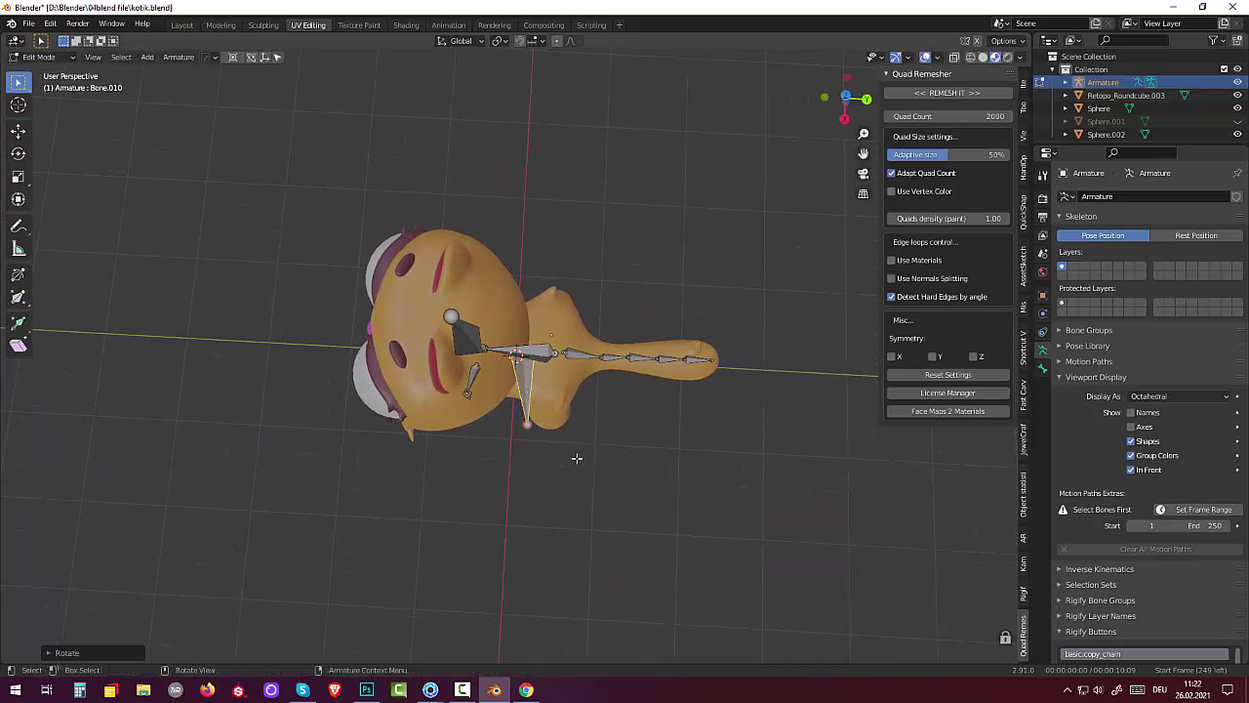
pyautogui.press('s')
pyautogui.click(559, 411)
pyautogui.press('g')
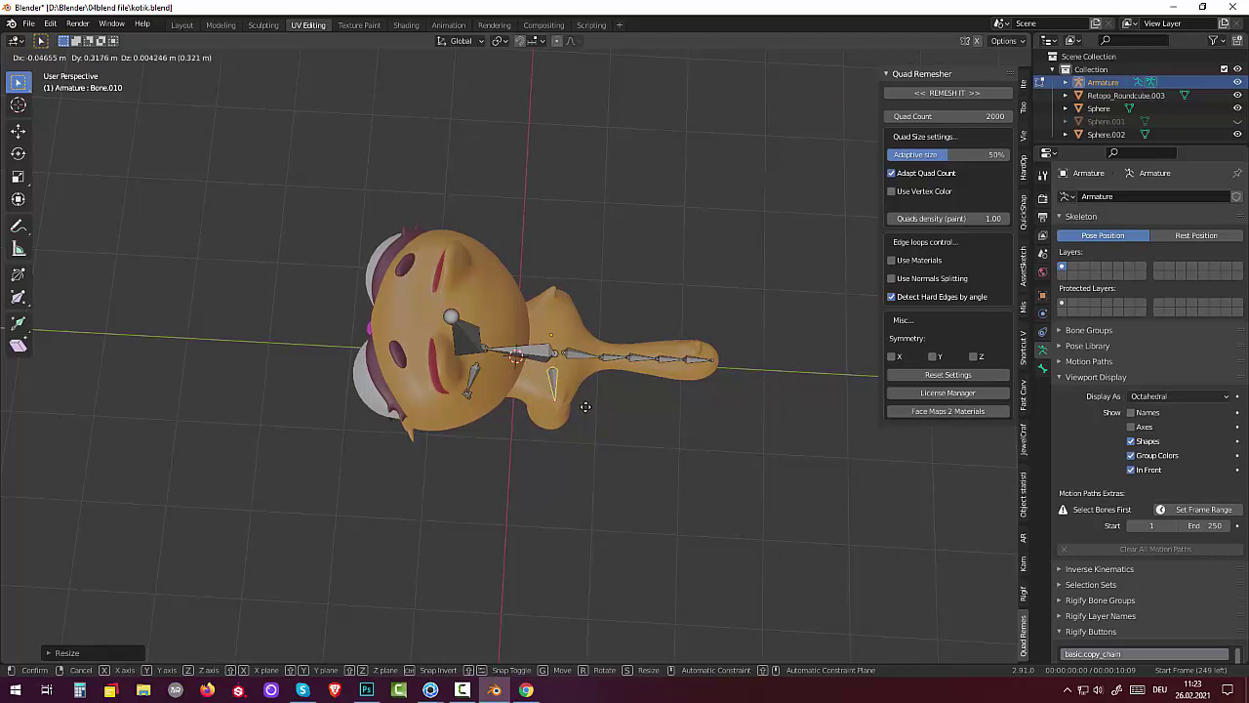
pyautogui.click(585, 406)
# Step: Fine-tune the leg bone with a slight rotation, a move and another rotation
pyautogui.moveTo(597, 407)
pyautogui.mouseDown(button='middle')
pyautogui.moveTo(478, 296)
pyautogui.moveTo(501, 323)
pyautogui.mouseUp(button='middle')
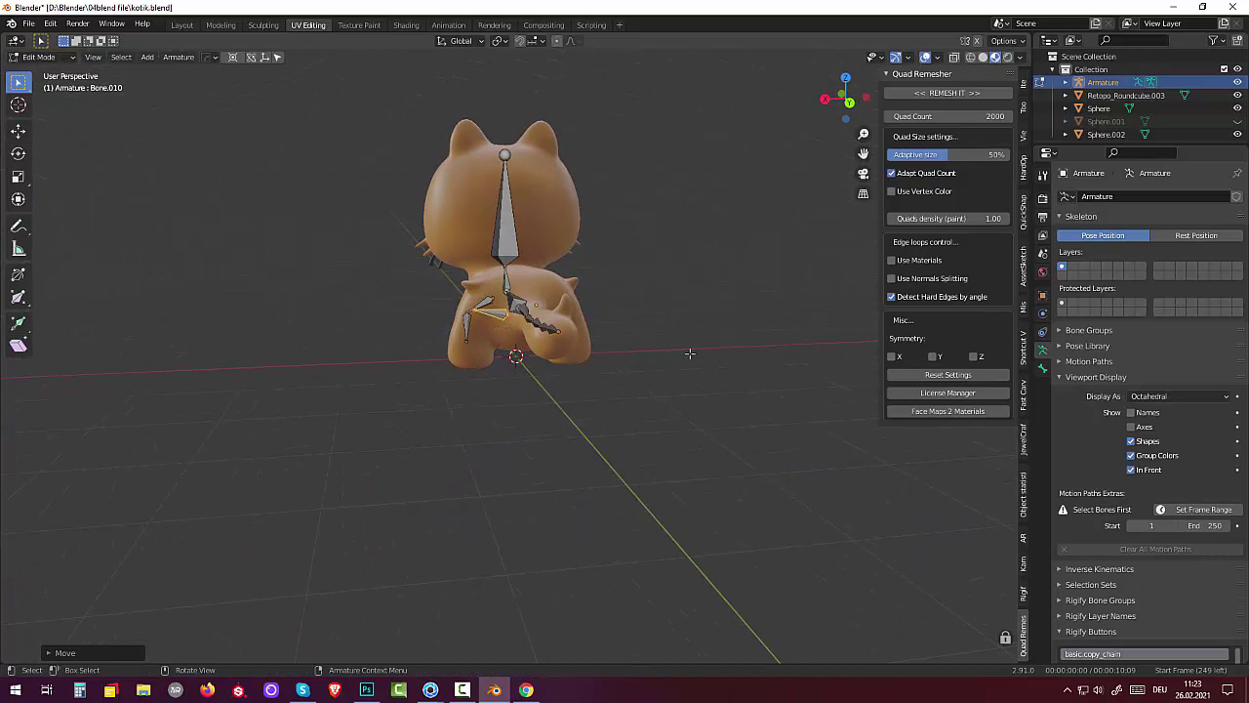
pyautogui.press('r')
pyautogui.click(631, 276)
pyautogui.moveTo(514, 330)
pyautogui.mouseDown(button='middle')
pyautogui.moveTo(745, 328)
pyautogui.moveTo(585, 323)
pyautogui.mouseUp(button='middle')
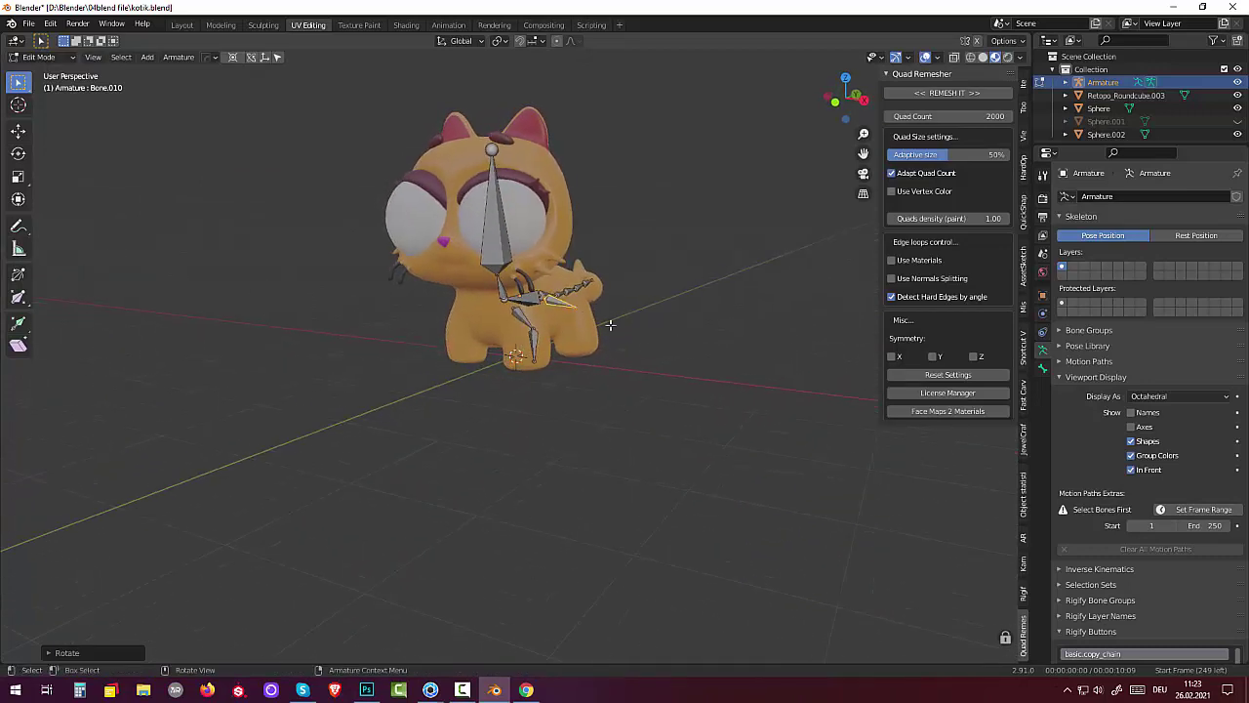
pyautogui.press('g')
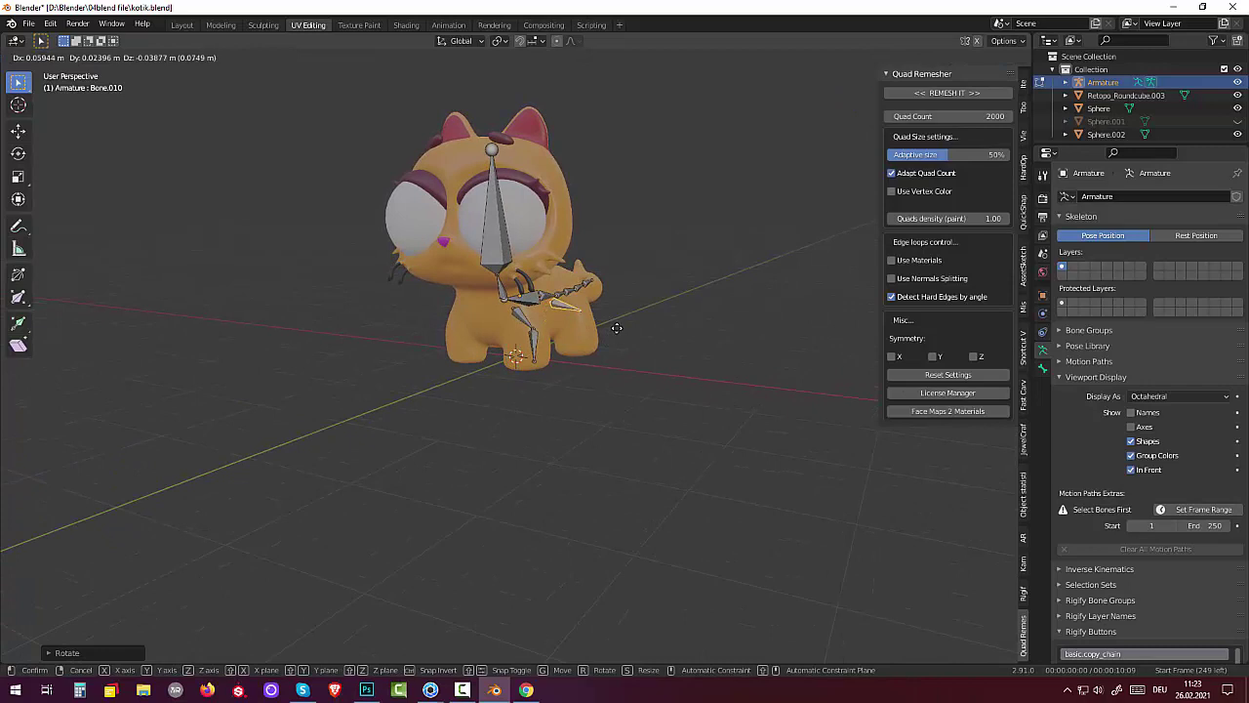
pyautogui.click(616, 327)
pyautogui.press('r')
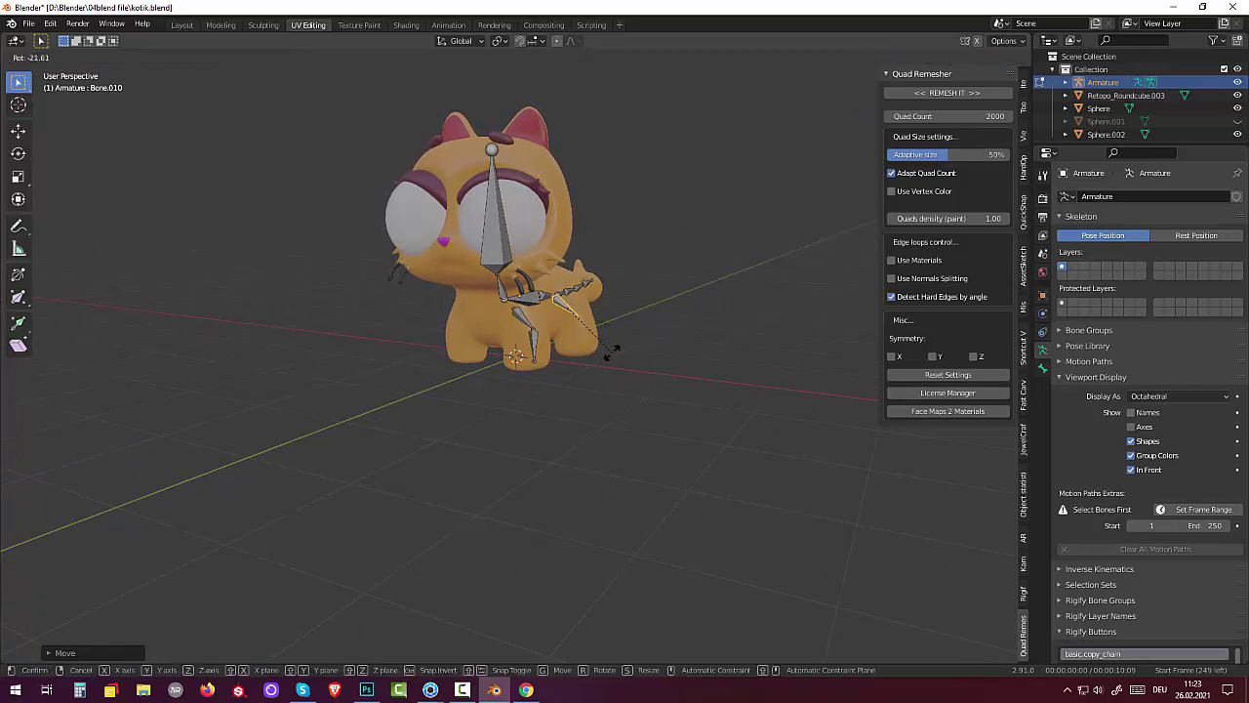
pyautogui.click(611, 350)
# Step: Extrude Bone.011 from the leg's end and select the upper leg bone Bone.008
pyautogui.press('e')
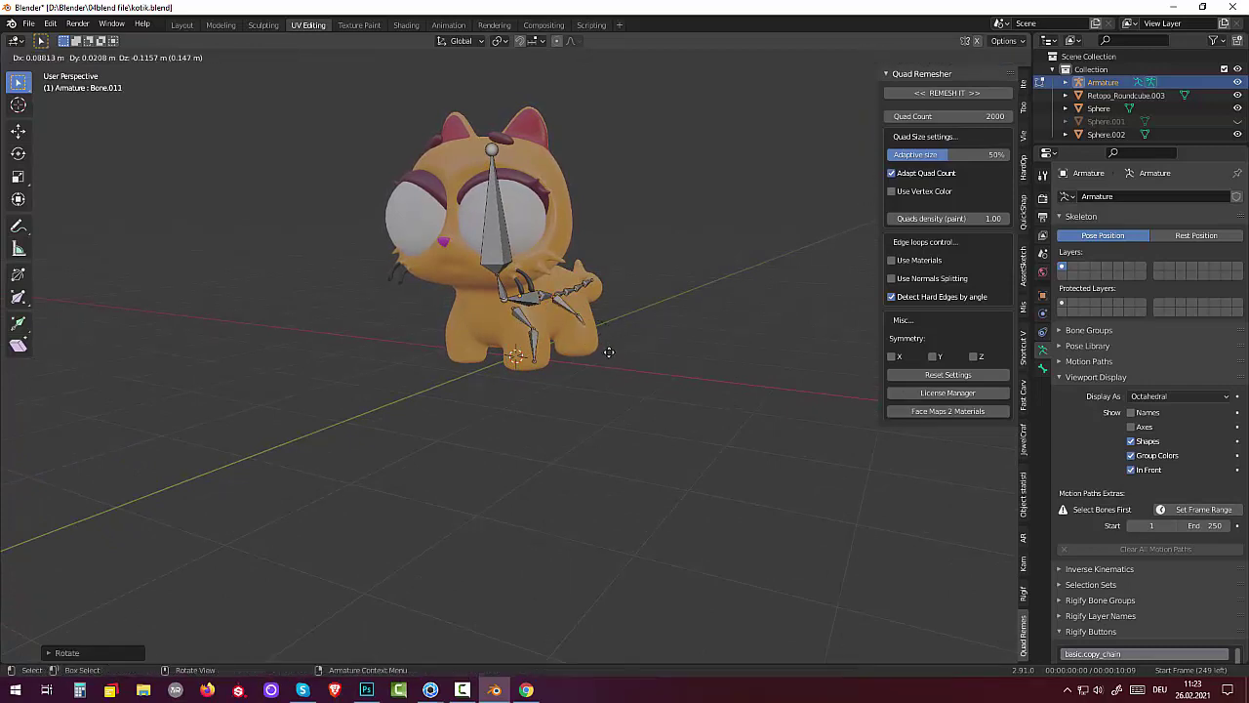
pyautogui.click(605, 368)
pyautogui.moveTo(624, 365); pyautogui.dragTo(535, 376, button='middle')
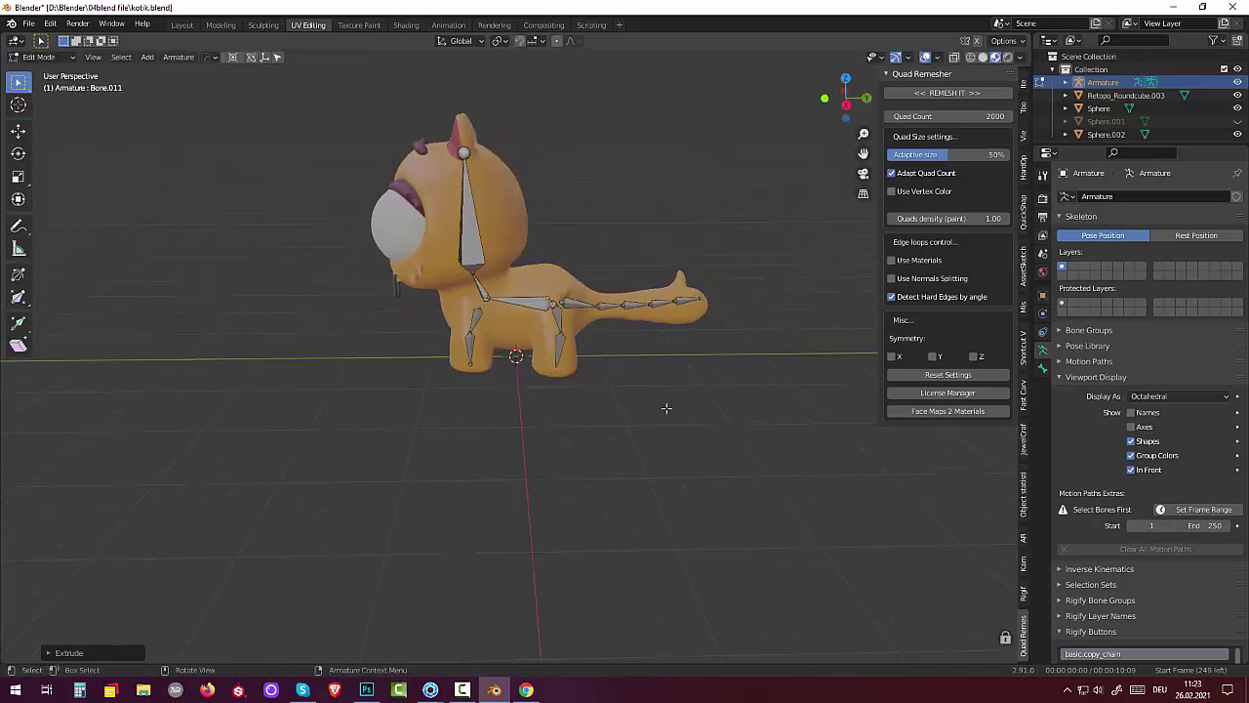
pyautogui.moveTo(674, 413)
pyautogui.mouseDown(button='middle')
pyautogui.moveTo(766, 399)
pyautogui.moveTo(790, 409)
pyautogui.mouseUp(button='middle')
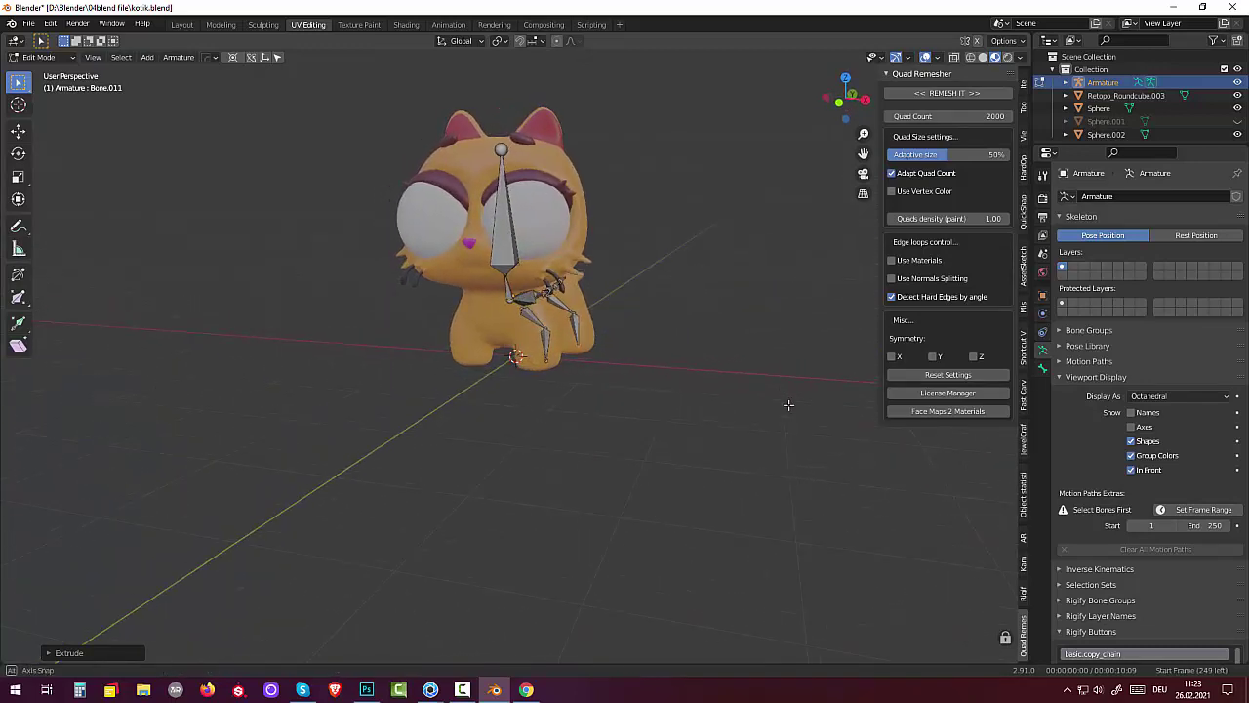
pyautogui.click(528, 315)
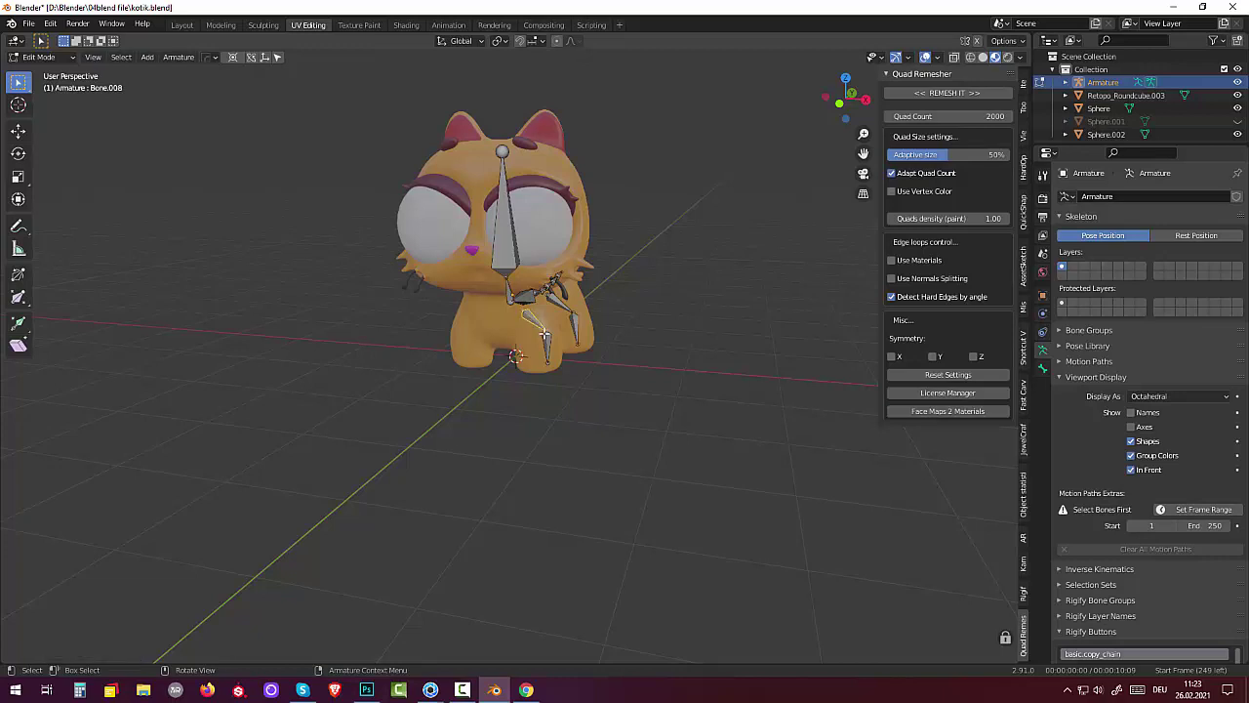
# Step: In Bone properties, rename Bone.008 to Bone.008.L and Bone.009 to Bone.009.L
pyautogui.click(1043, 371)
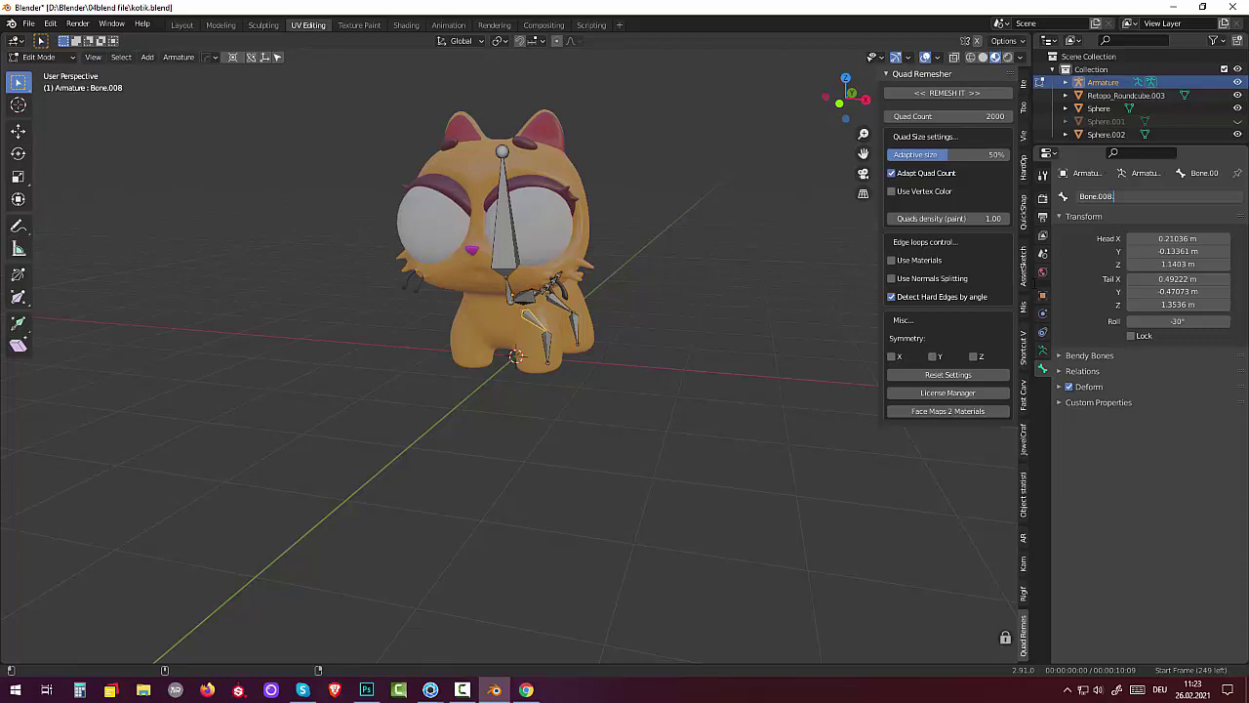
pyautogui.write('.L')
pyautogui.press('Return')
pyautogui.click(548, 343)
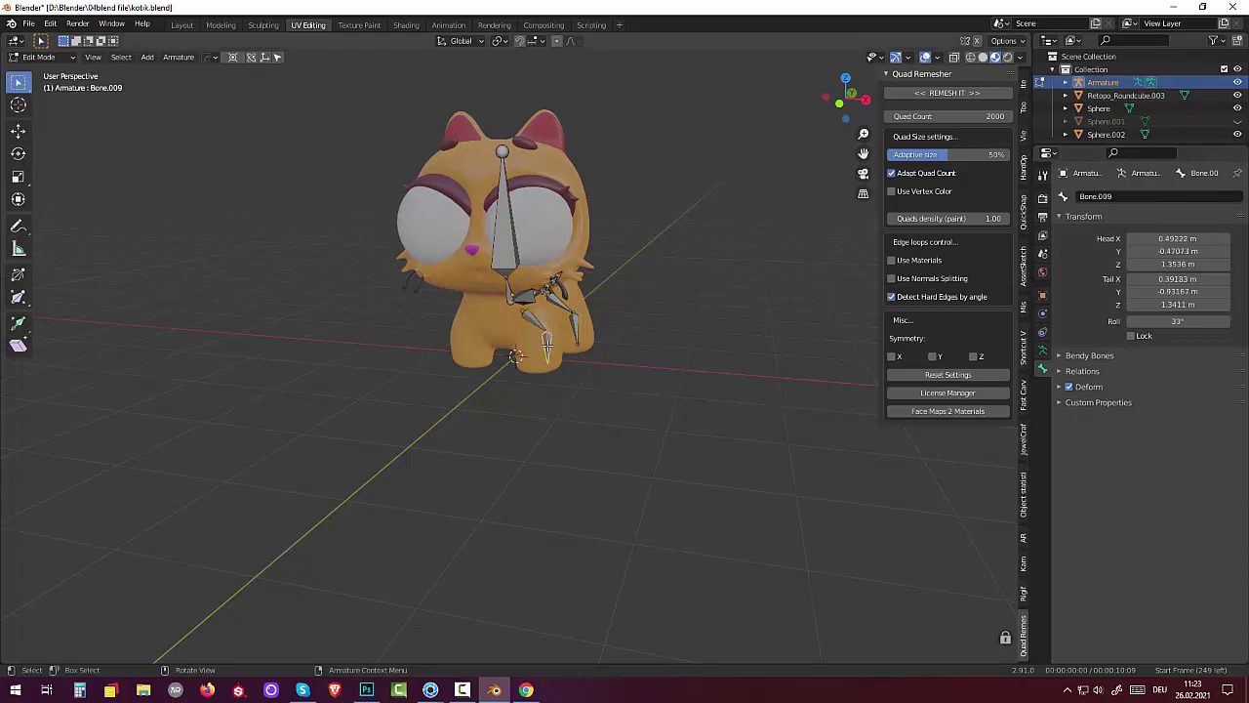
pyautogui.doubleClick(1114, 196)
pyautogui.hotkey('ctrl', 'a')
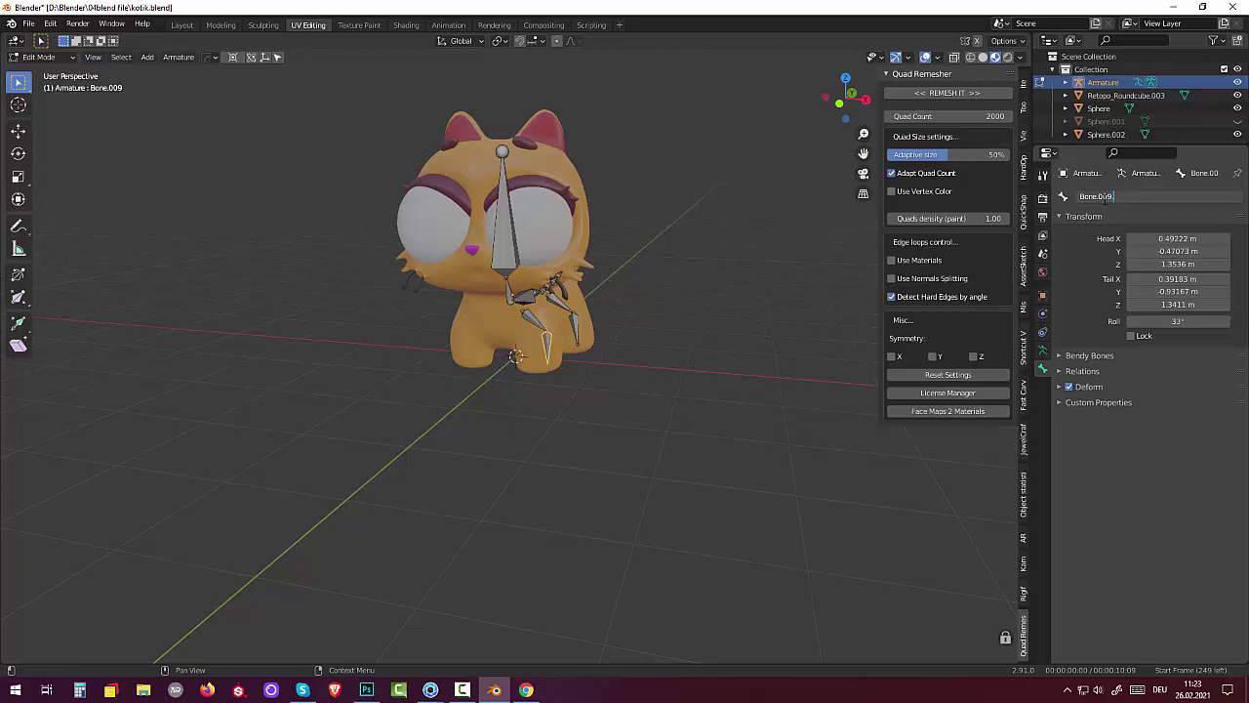
pyautogui.write('.L')
pyautogui.press('Return')
# Step: Rename Bone.010 to Bone.010.L and Bone.011 to Bone.011.L
pyautogui.click(553, 300)
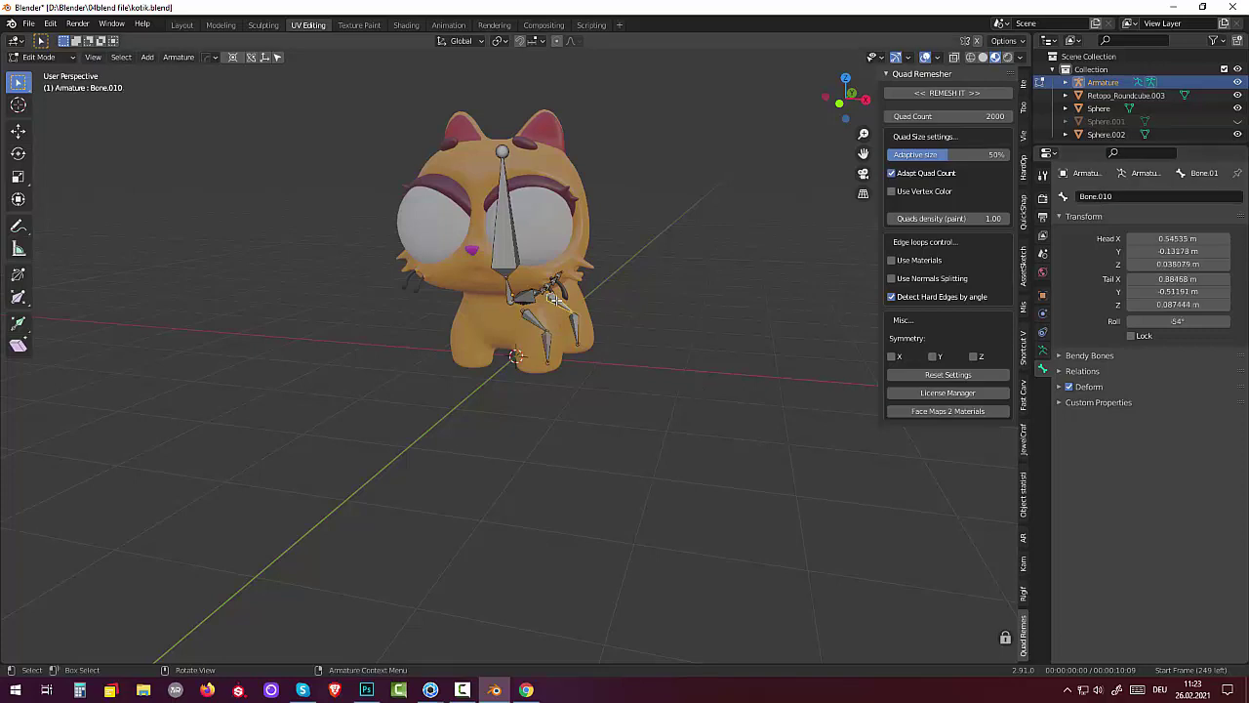
pyautogui.click(1122, 199)
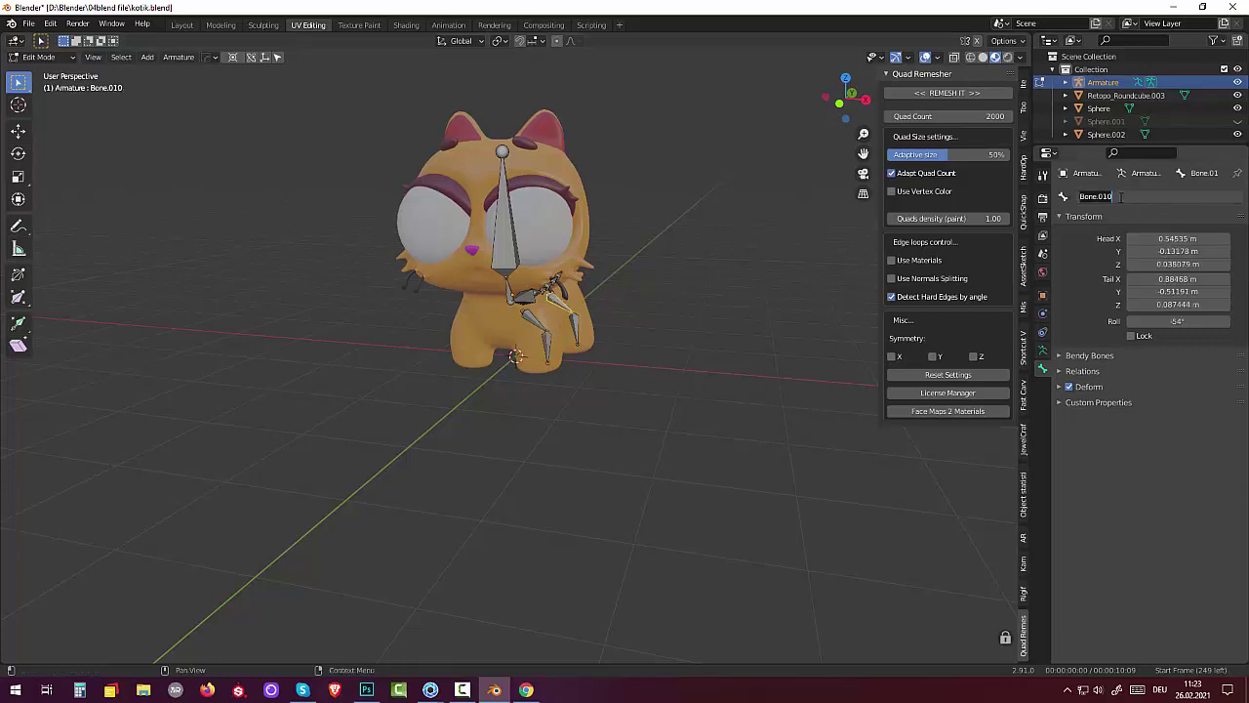
pyautogui.click(1122, 196)
pyautogui.write('.L')
pyautogui.press('Return')
pyautogui.click(575, 322)
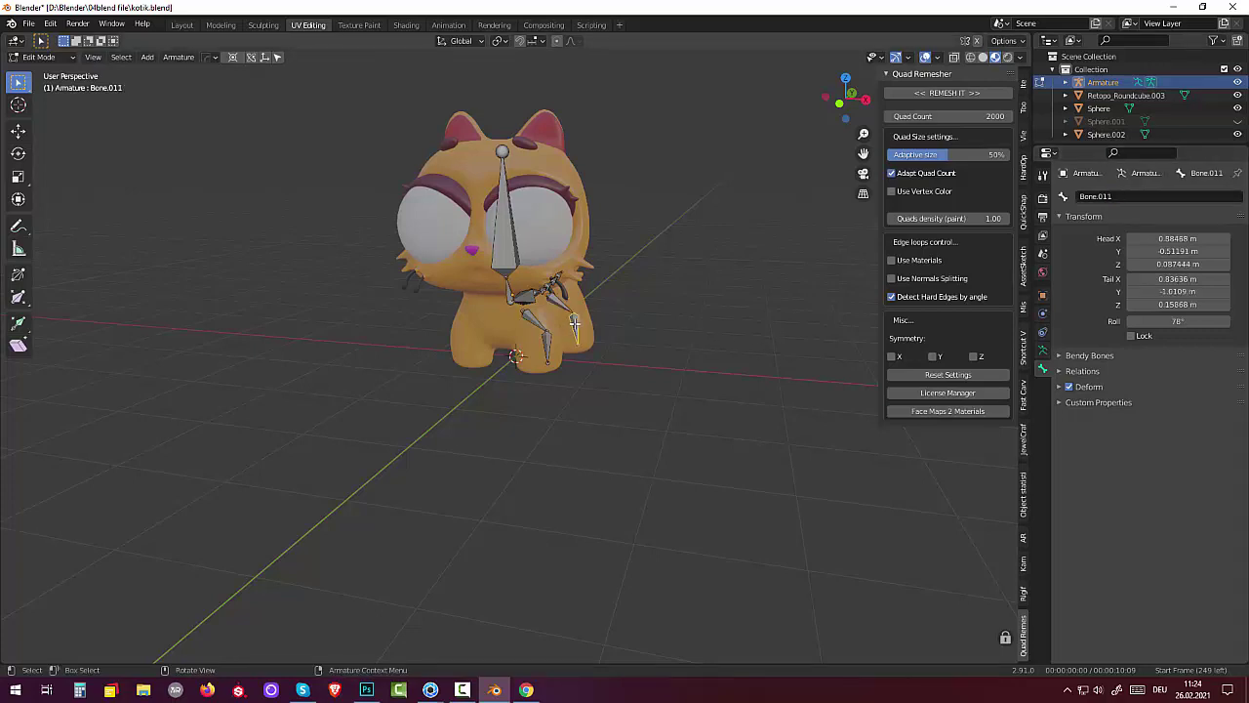
pyautogui.click(1114, 196)
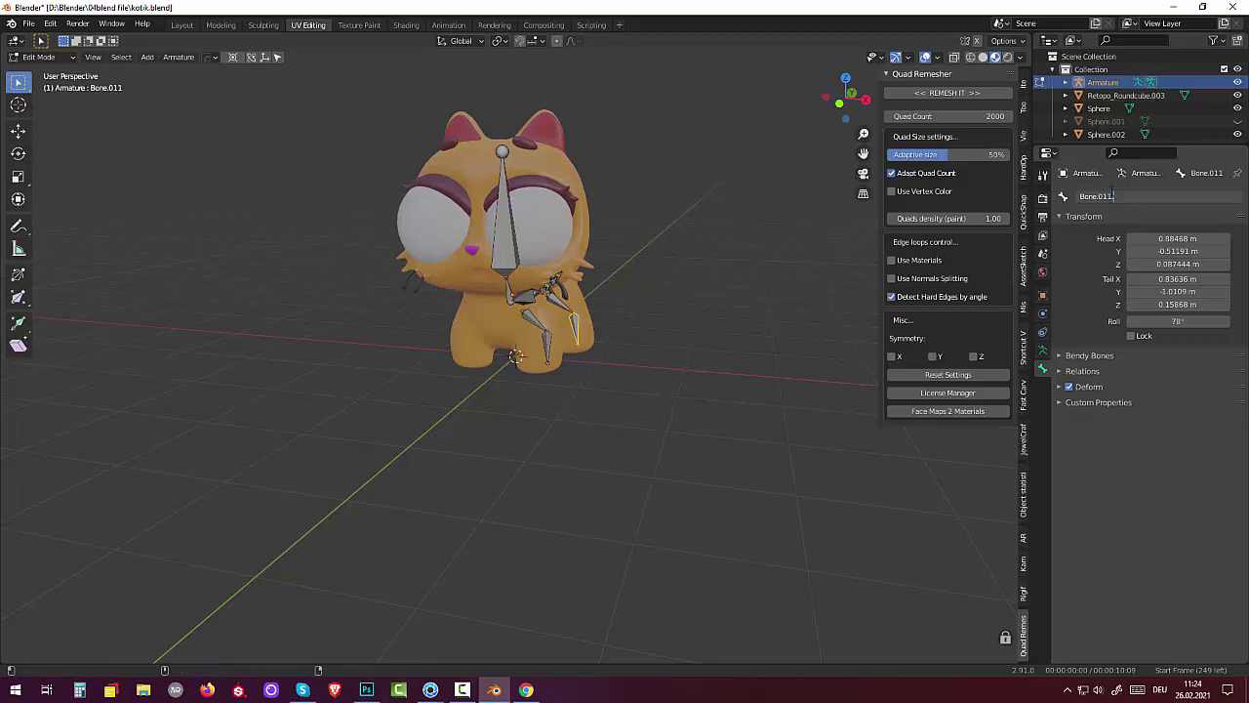
pyautogui.write('.L')
pyautogui.press('Return')
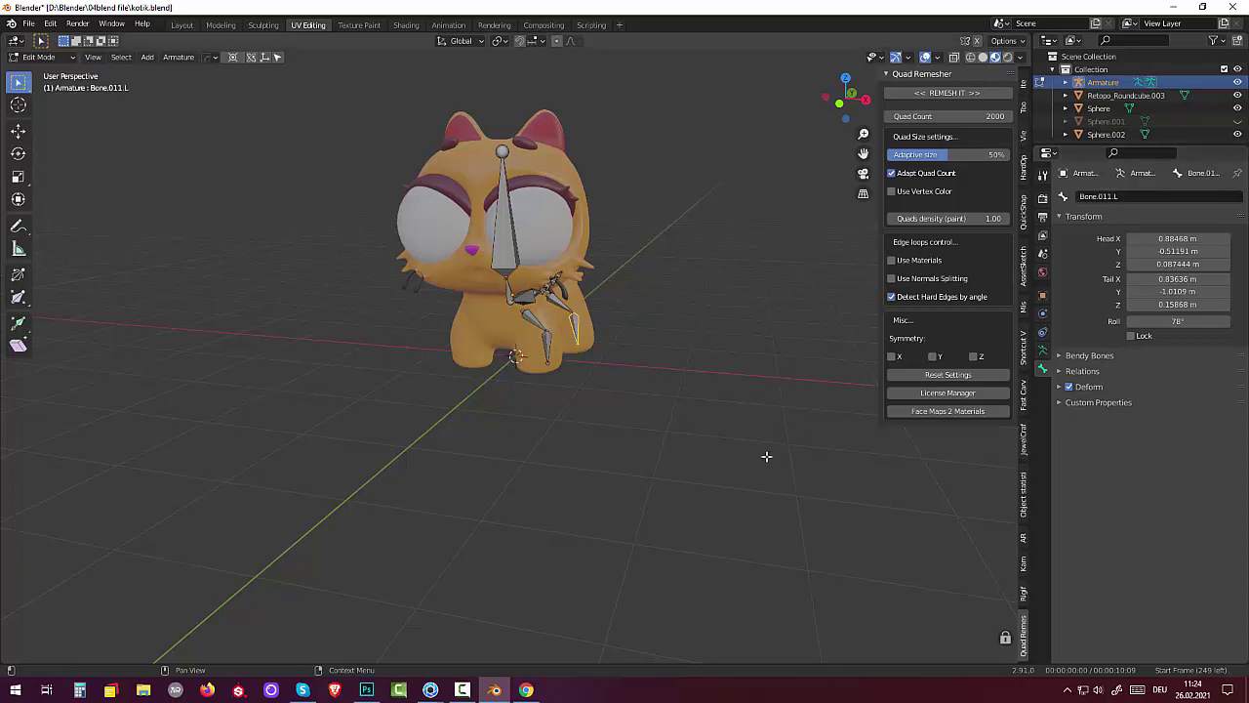
# Step: Mirror the left leg bones to the right side and move Bone.009.R into place
pyautogui.click(542, 341)
pyautogui.click(180, 57)
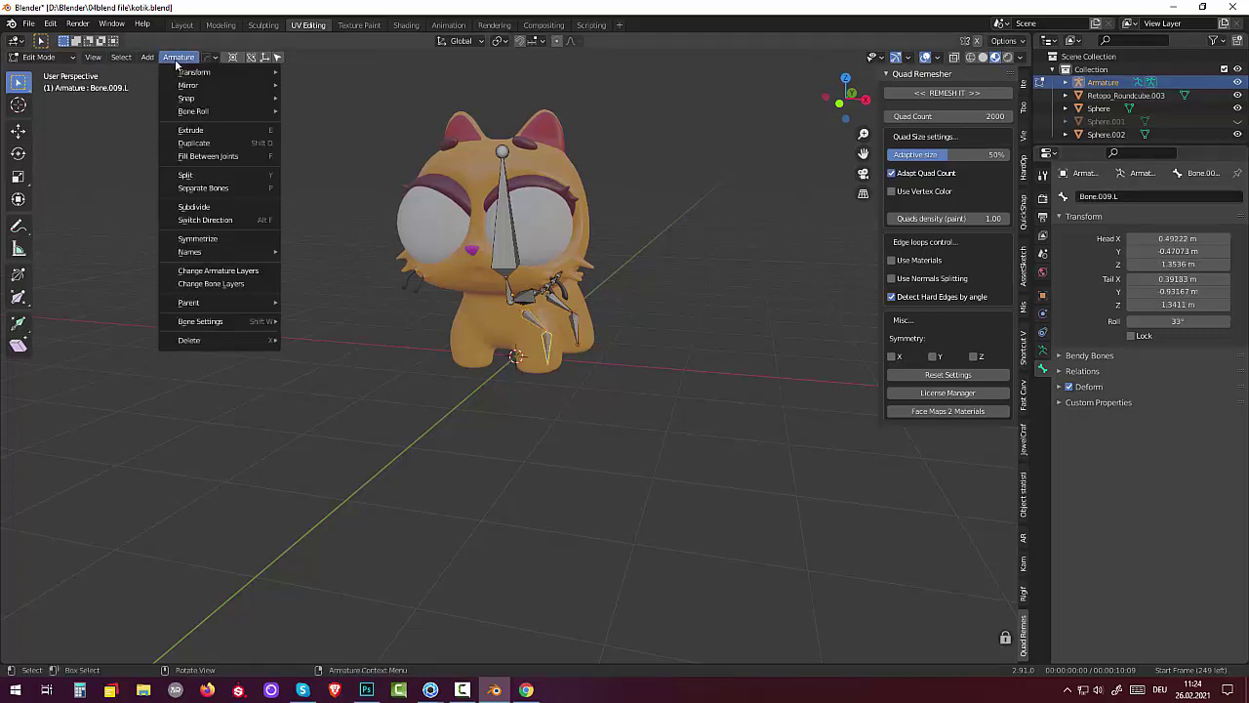
pyautogui.click(205, 239)
pyautogui.moveTo(576, 310); pyautogui.dragTo(628, 318, button='middle')
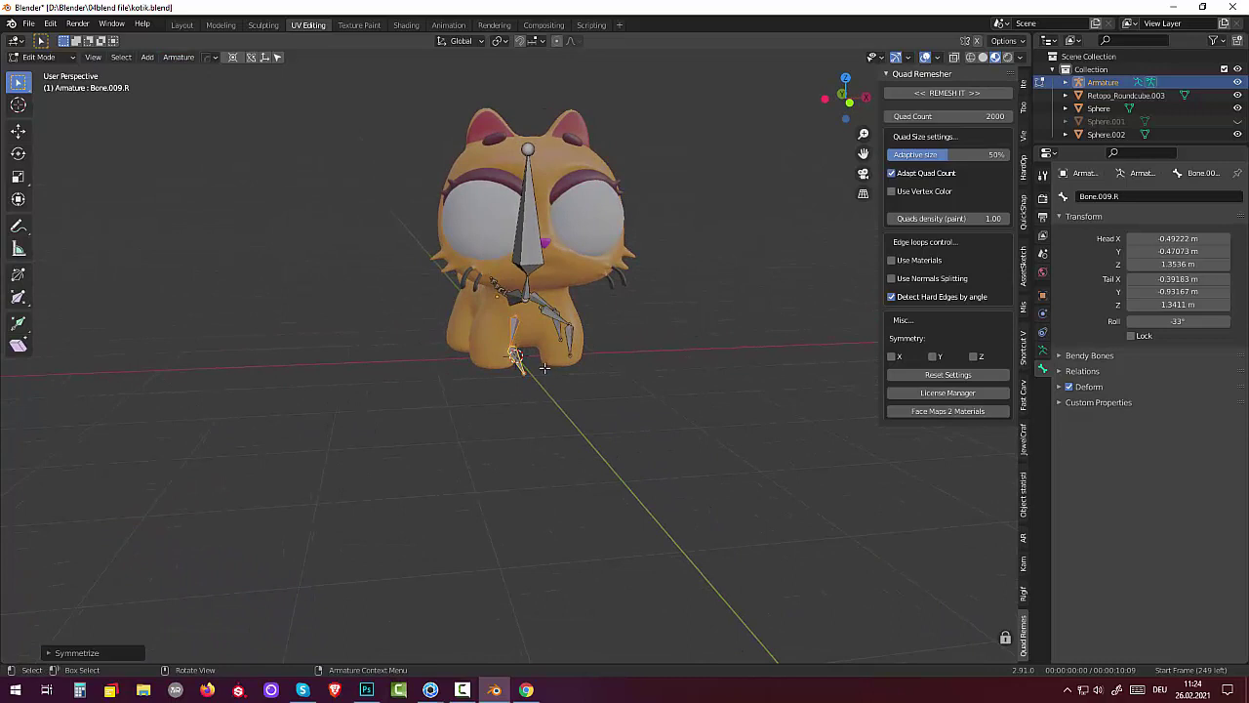
pyautogui.press('g')
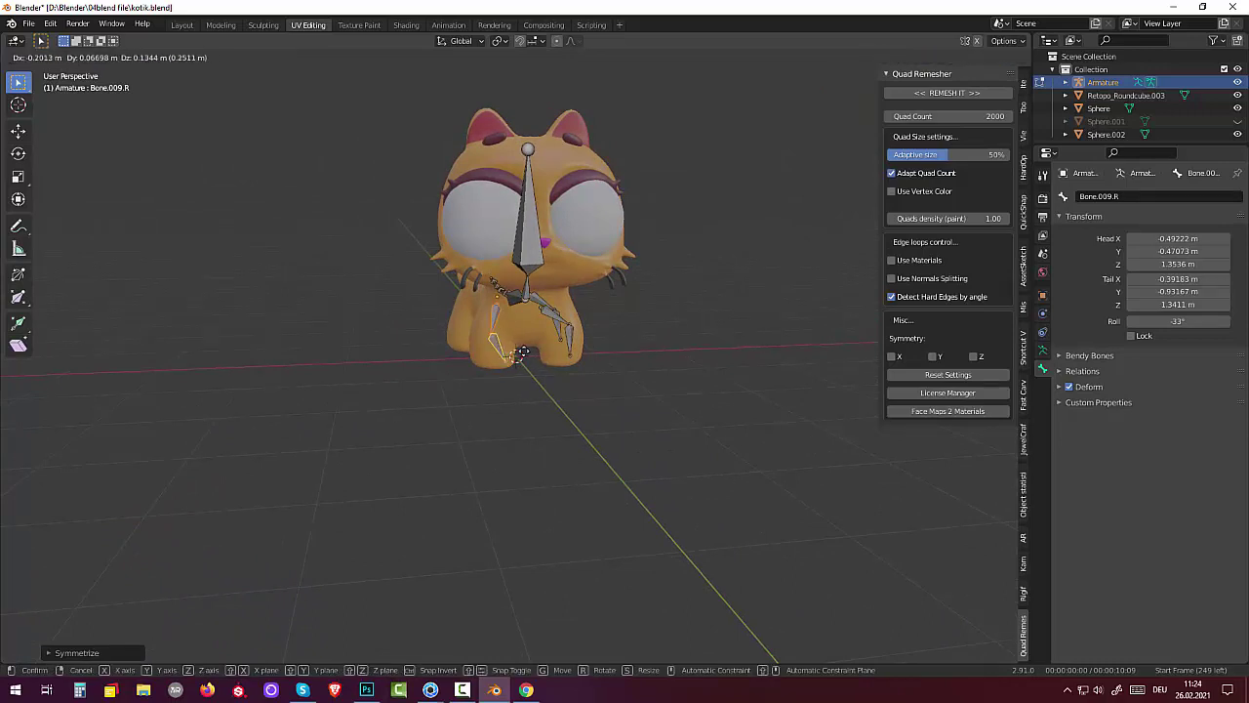
pyautogui.click(530, 353)
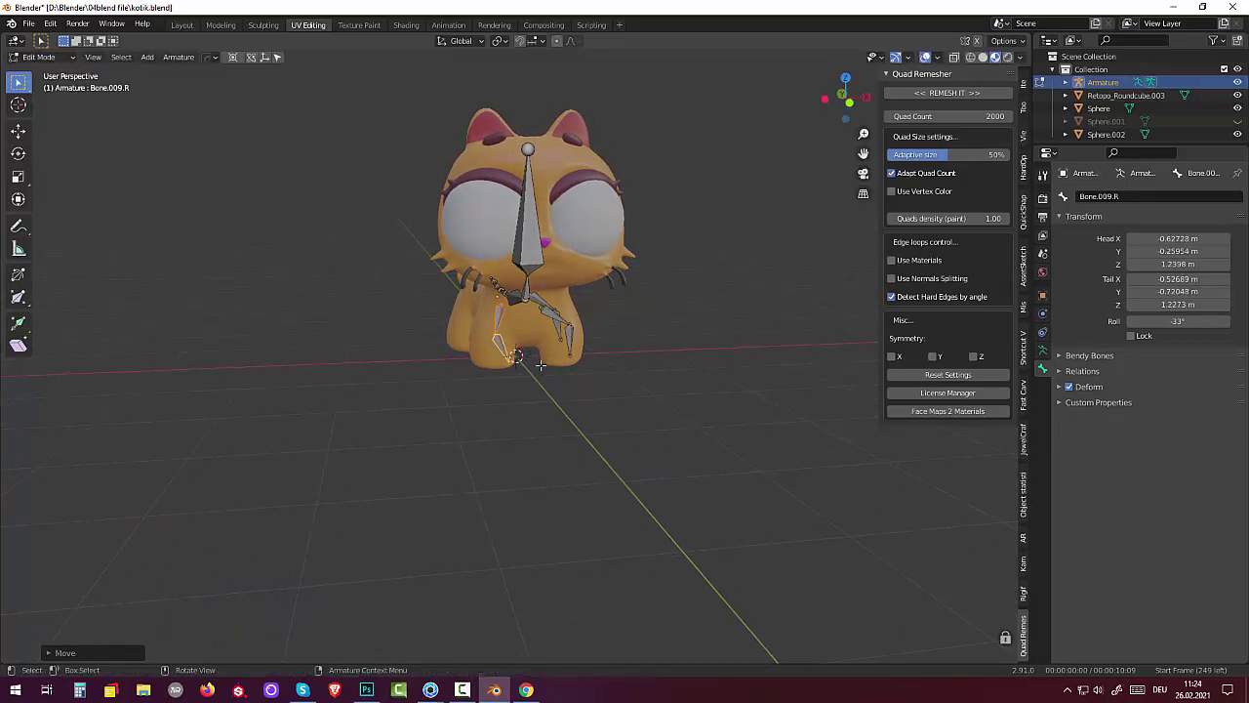
# Step: Adjust the right leg bone's lower end and move Bone.008.R to fit the body
pyautogui.click(507, 357)
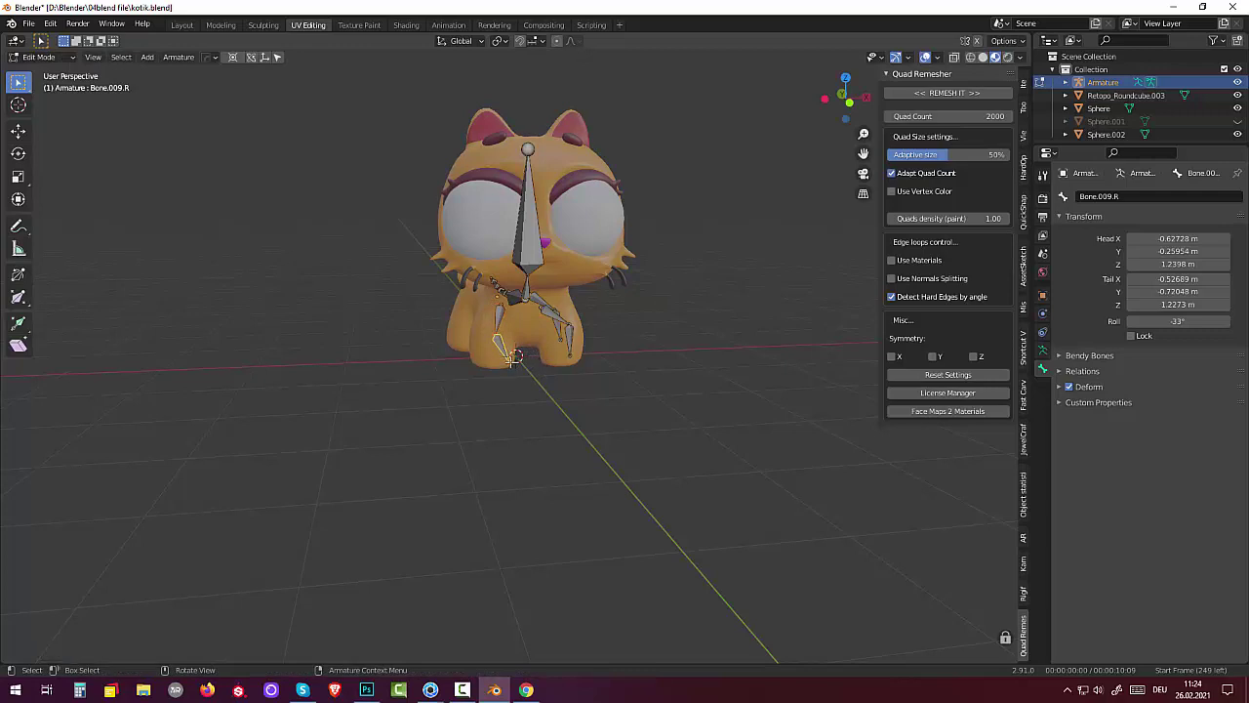
pyautogui.click(512, 360)
pyautogui.moveTo(527, 377); pyautogui.dragTo(519, 378)
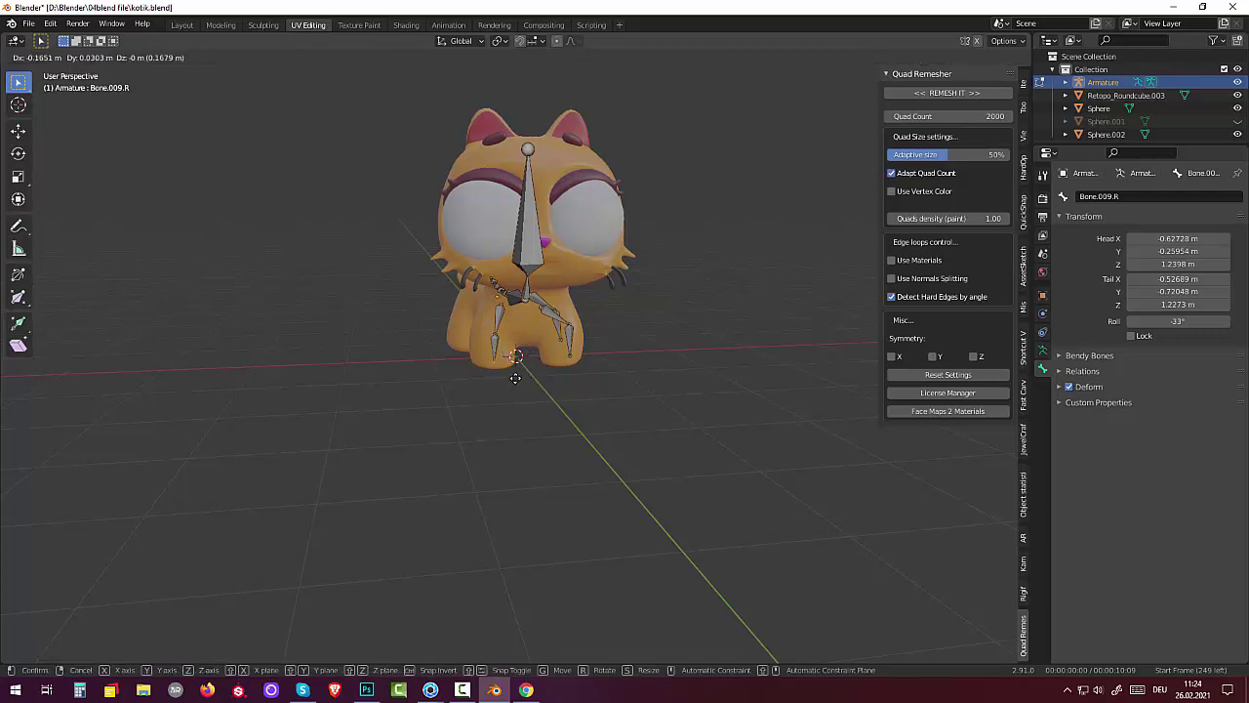
pyautogui.moveTo(520, 379); pyautogui.dragTo(681, 341, button='middle')
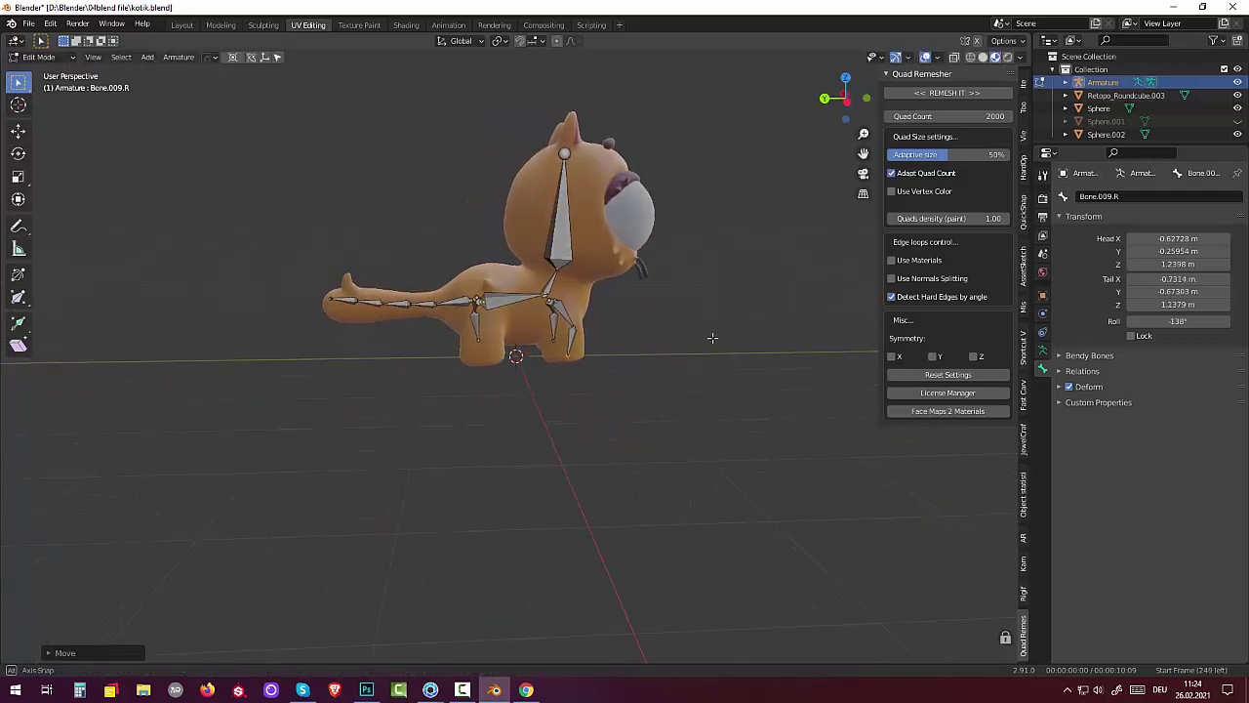
pyautogui.click(576, 326)
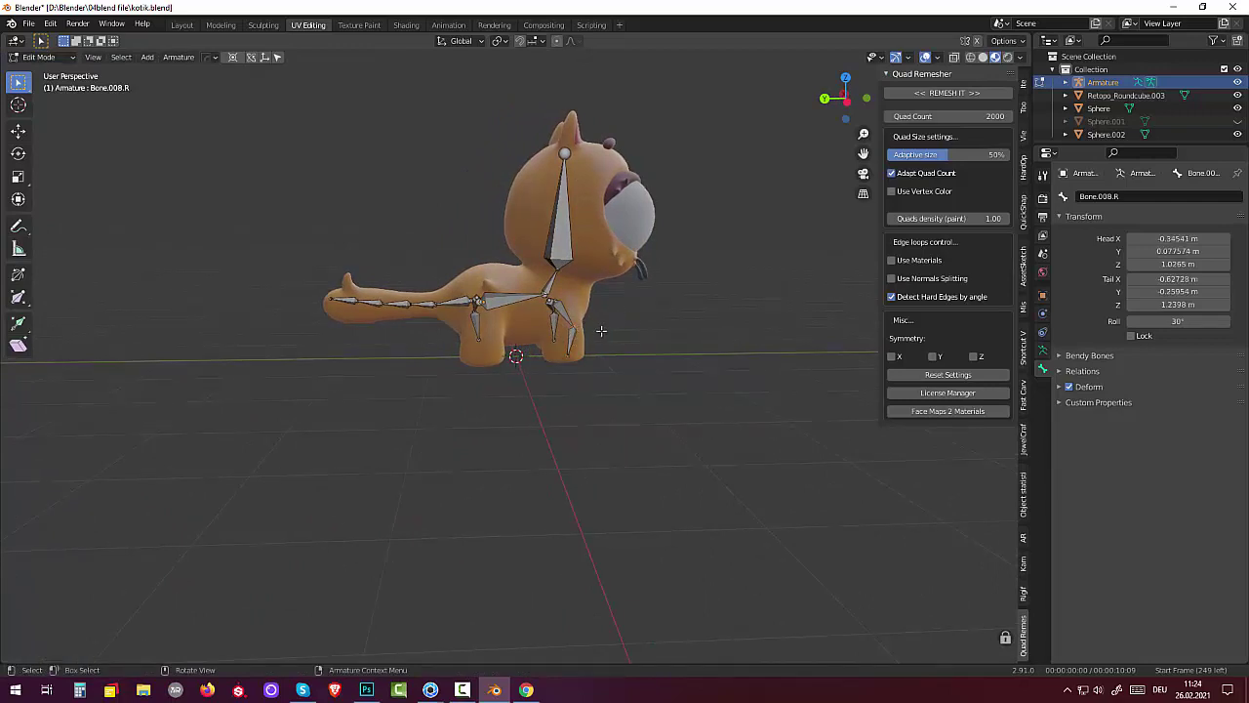
pyautogui.press('g')
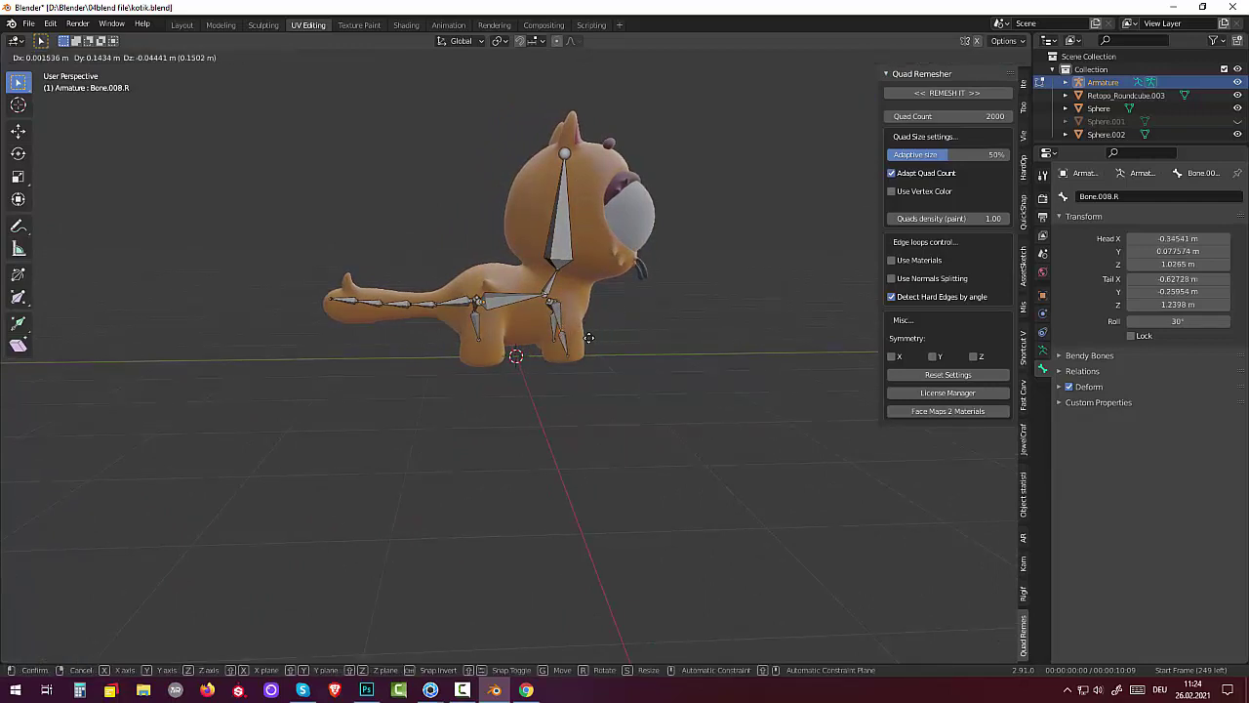
pyautogui.click(589, 338)
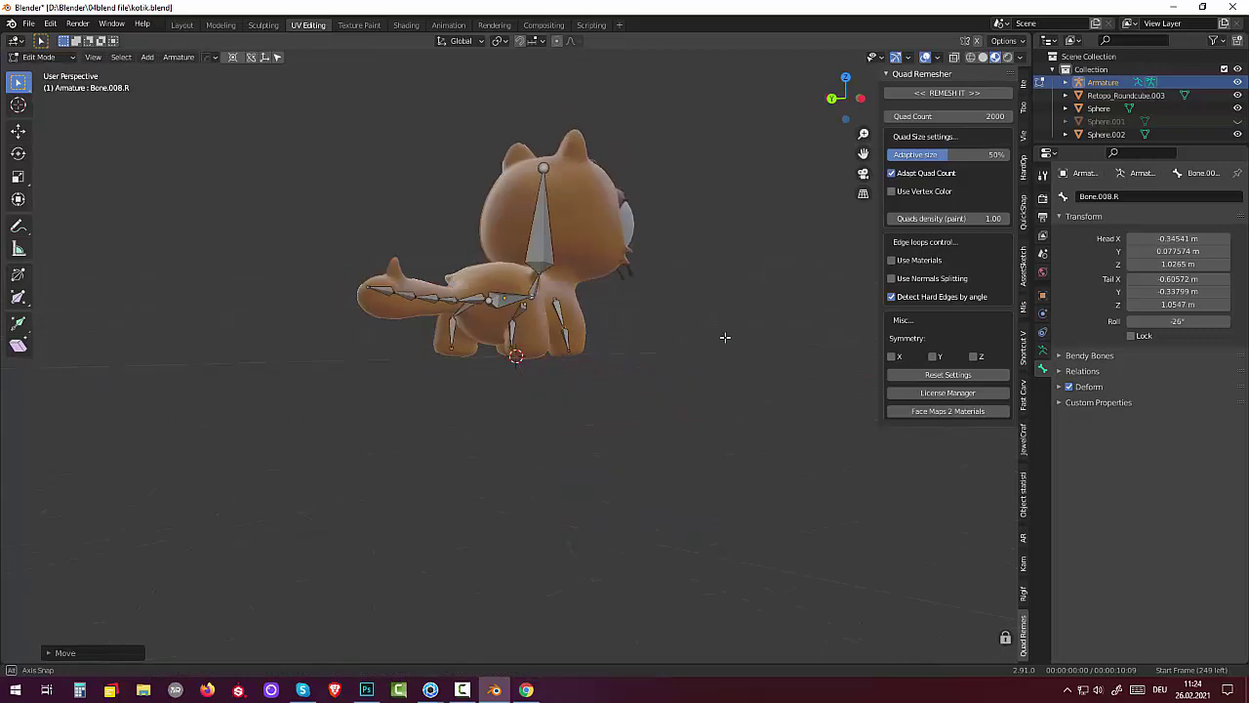
pyautogui.moveTo(657, 350)
pyautogui.mouseDown(button='middle')
pyautogui.moveTo(725, 337)
pyautogui.moveTo(983, 361)
pyautogui.moveTo(850, 326)
pyautogui.mouseUp(button='middle')
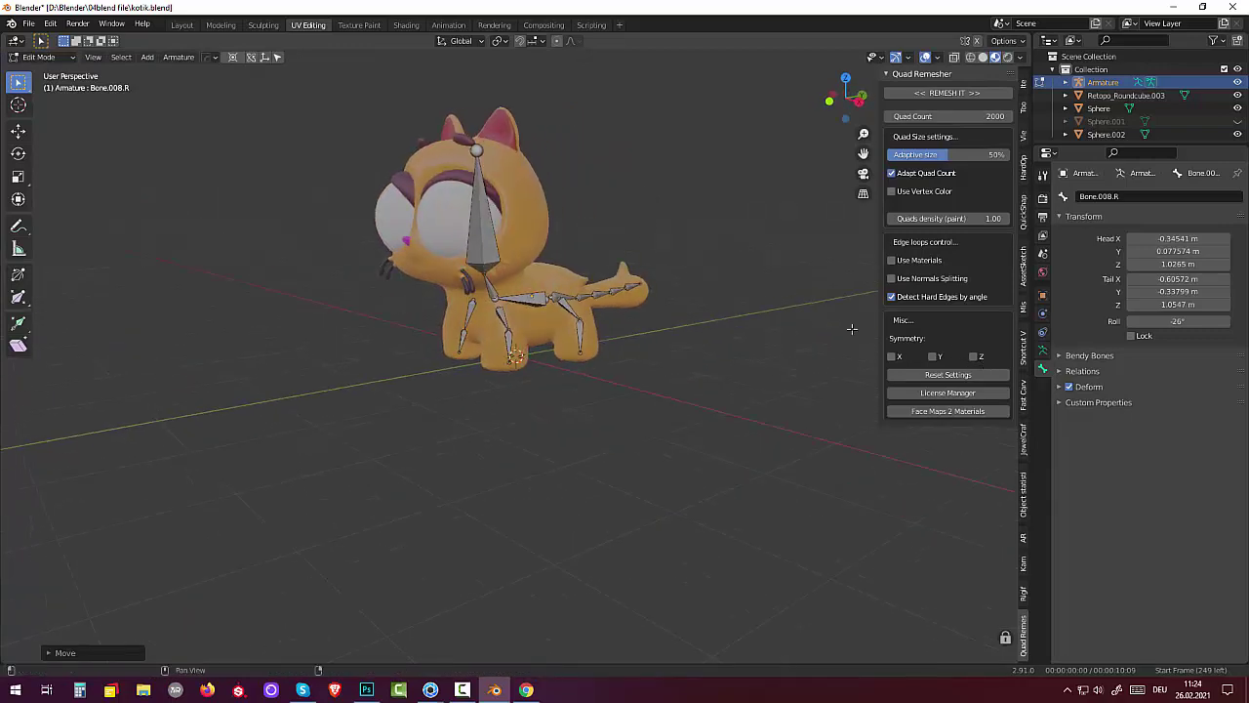
# Step: Select Bone.010.L and Bone.011.L and symmetrize them to the right side
pyautogui.click(568, 303)
pyautogui.click(581, 339)
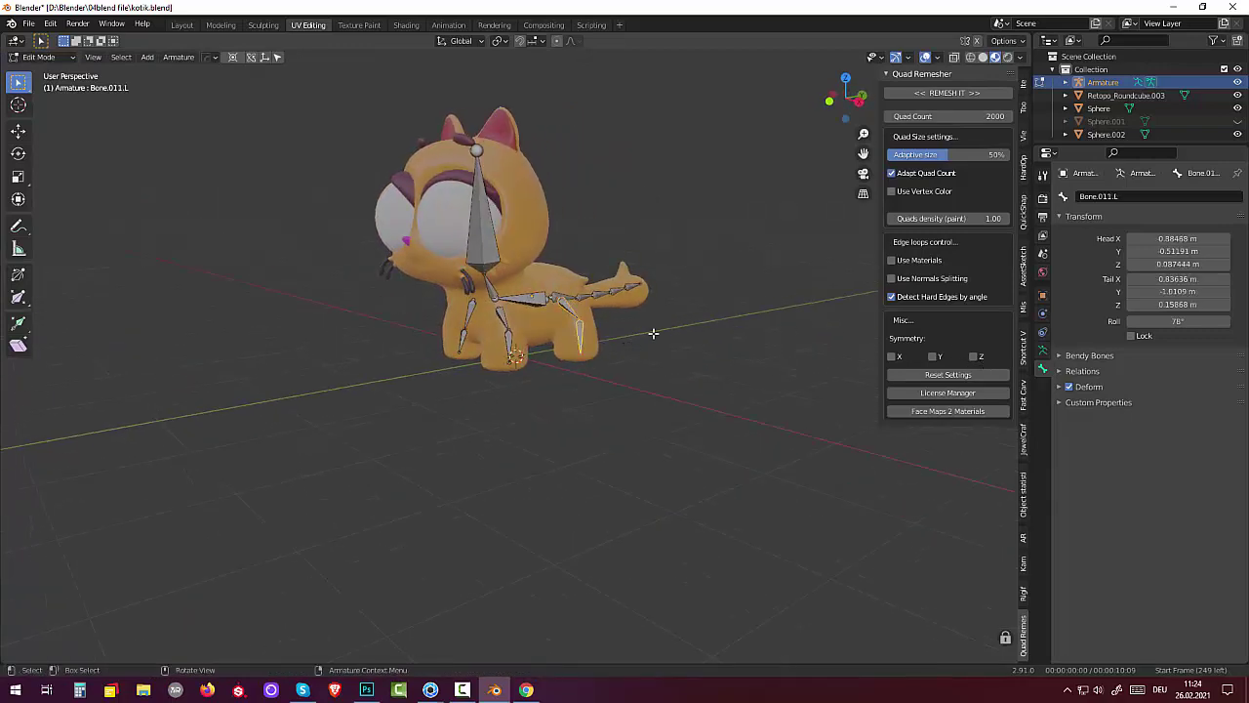
pyautogui.moveTo(652, 332)
pyautogui.mouseDown(button='middle')
pyautogui.moveTo(722, 329)
pyautogui.moveTo(552, 359)
pyautogui.mouseUp(button='middle')
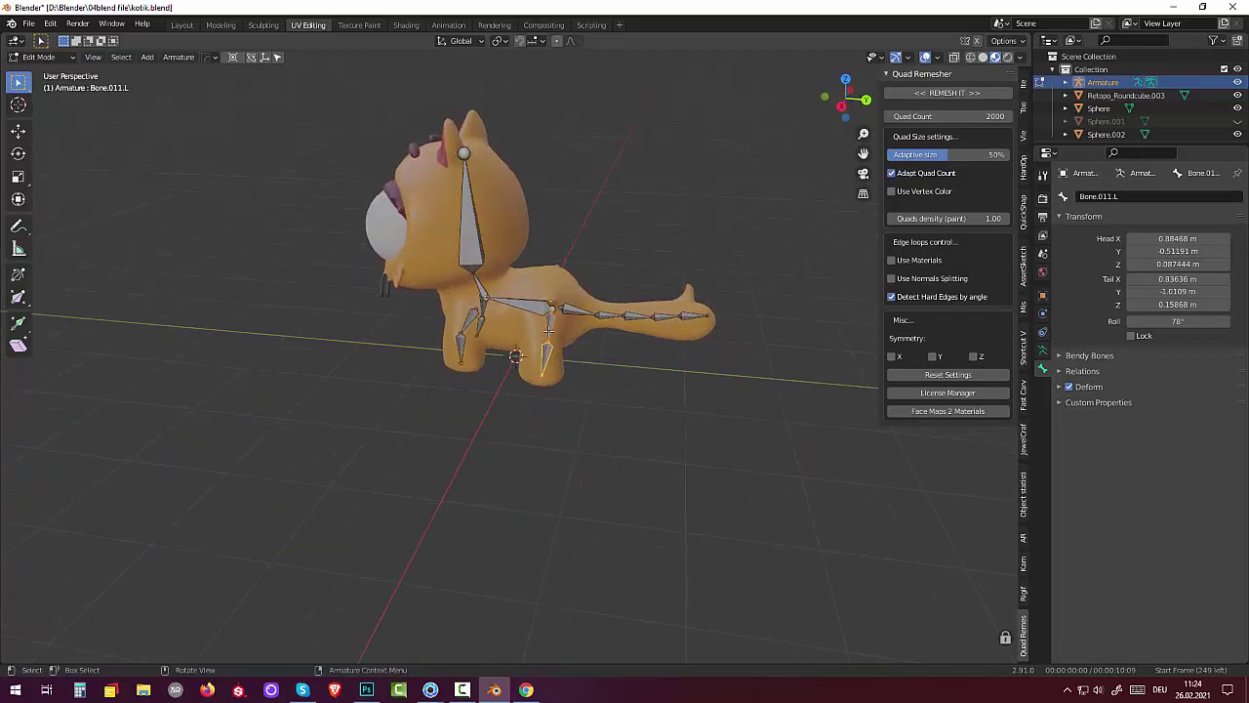
pyautogui.click(549, 331)
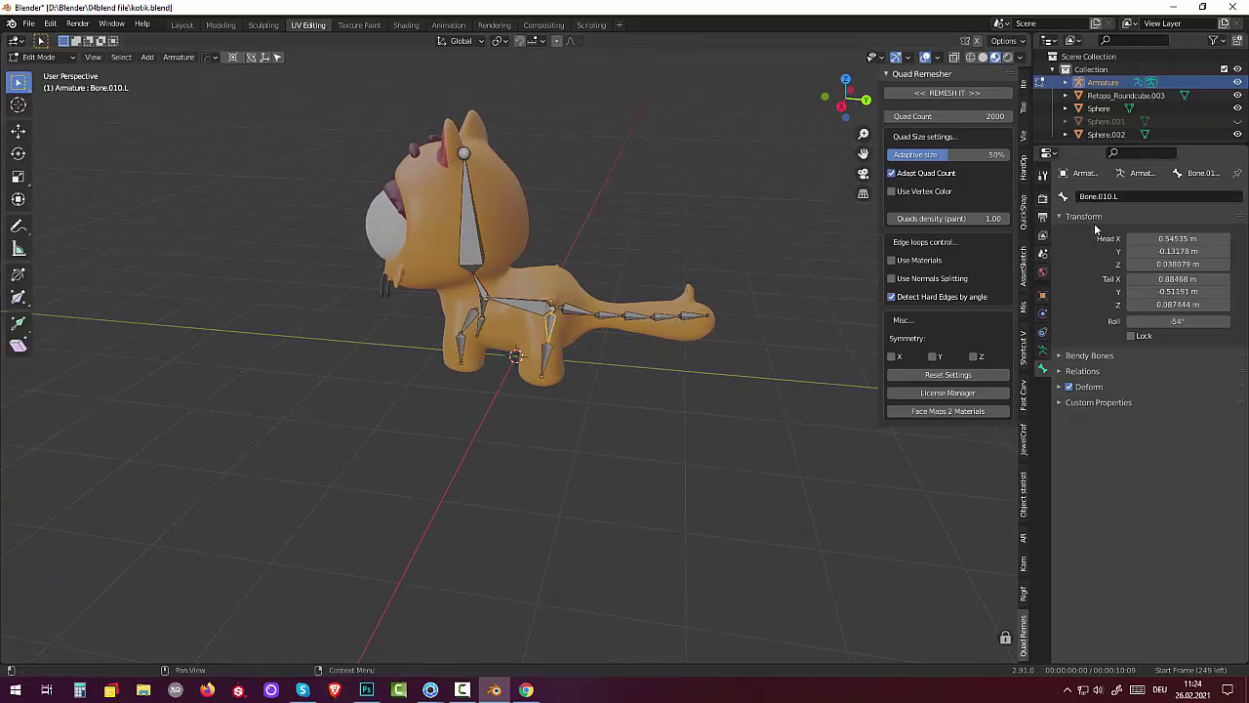
pyautogui.click(545, 361)
pyautogui.moveTo(547, 363); pyautogui.dragTo(732, 379, button='middle')
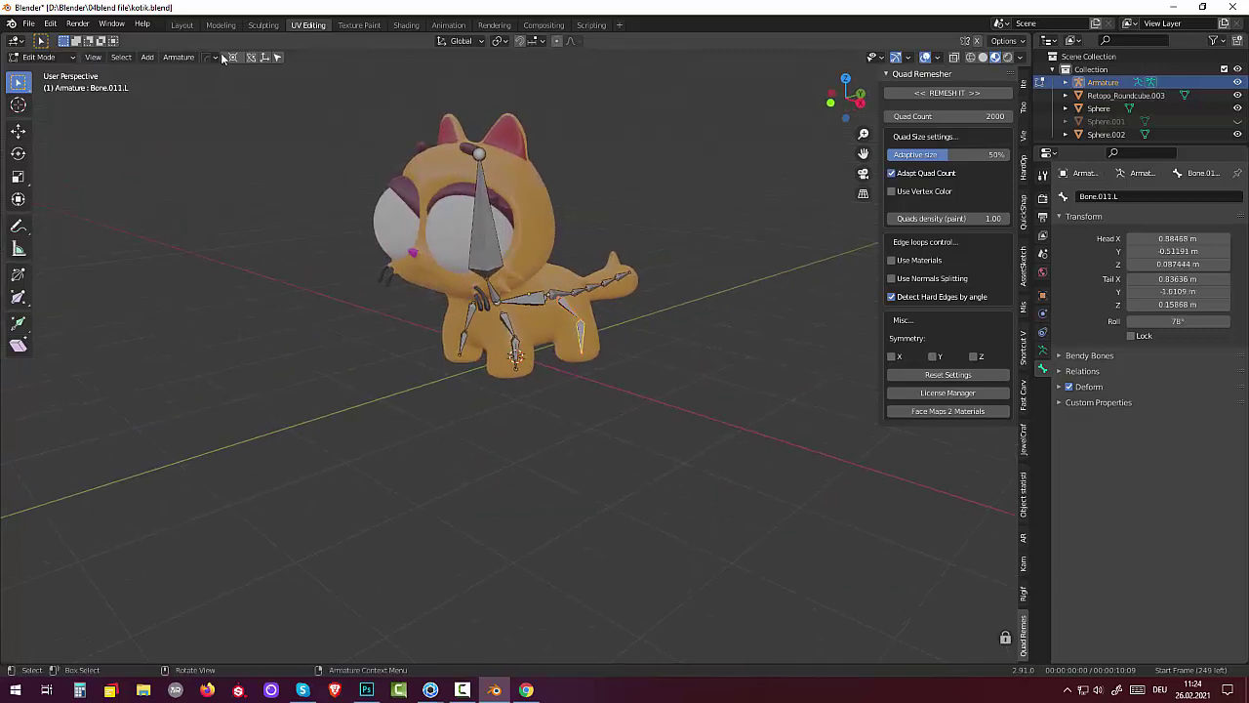
pyautogui.click(178, 57)
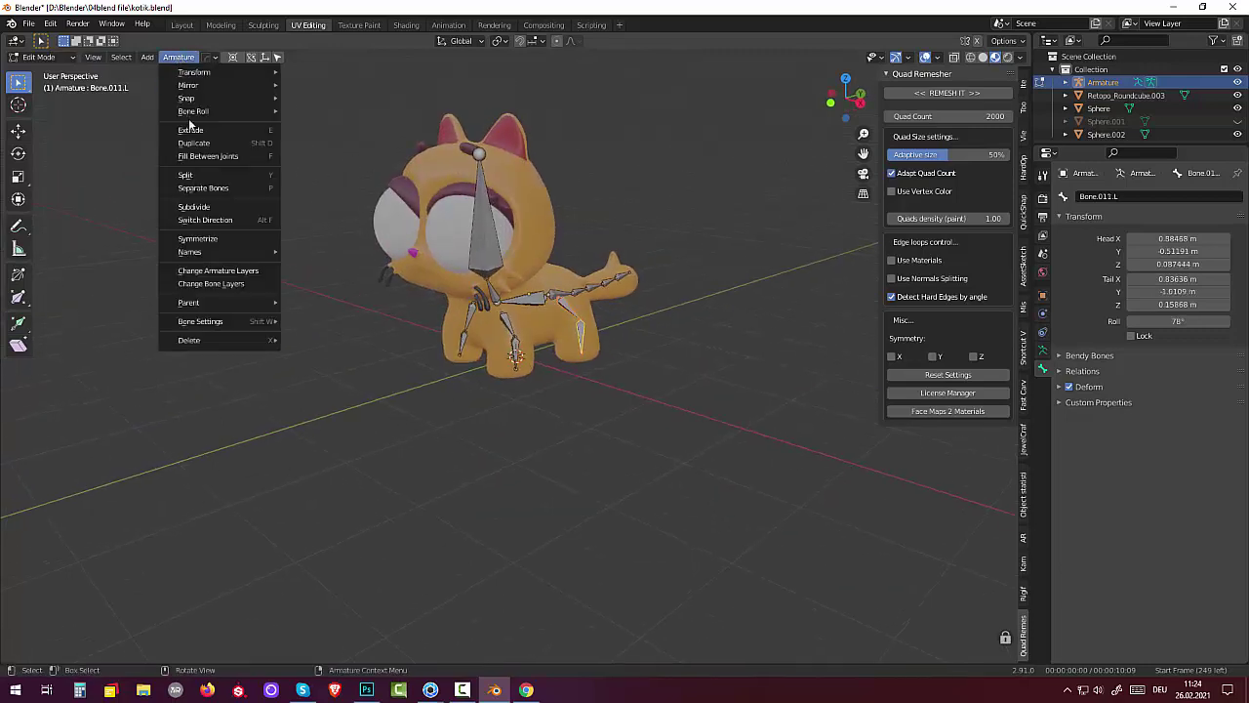
pyautogui.click(203, 238)
# Step: Move and rotate the mirrored Bone.011.R to fit the cat's right leg
pyautogui.keyDown('alt'); pyautogui.moveTo(413, 271); pyautogui.dragTo(640, 272, button='middle'); pyautogui.keyUp('alt')
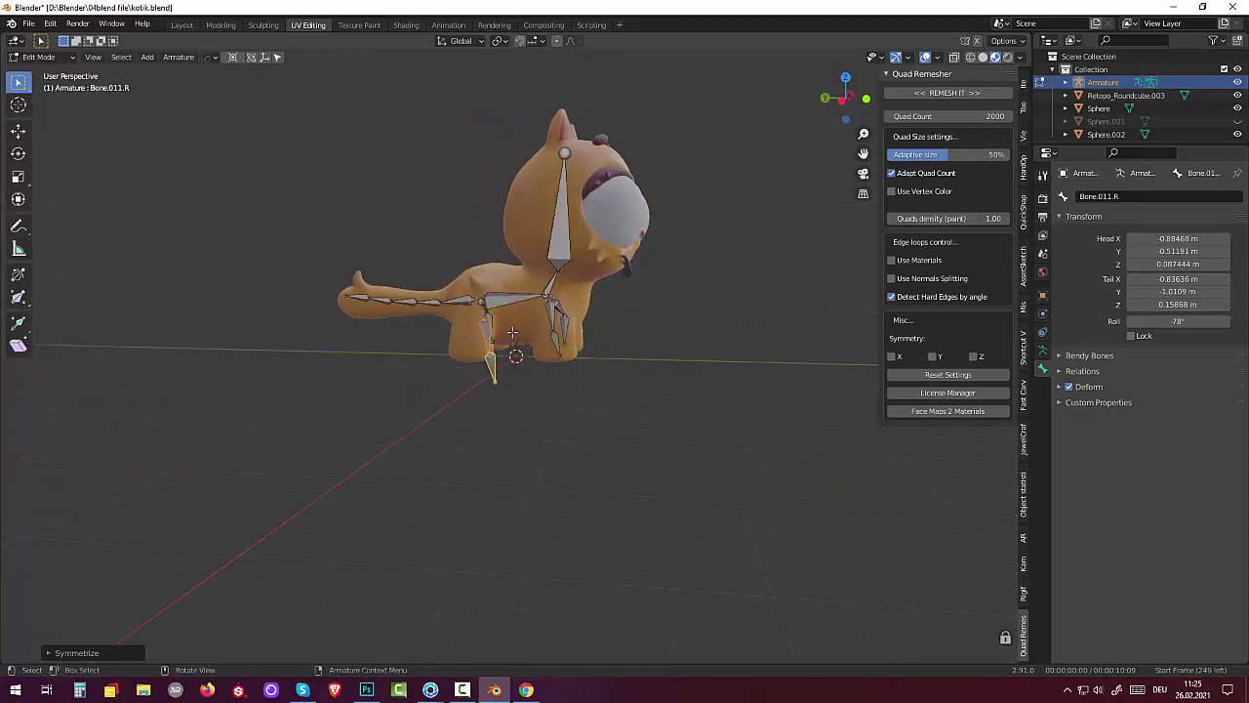
pyautogui.press('g')
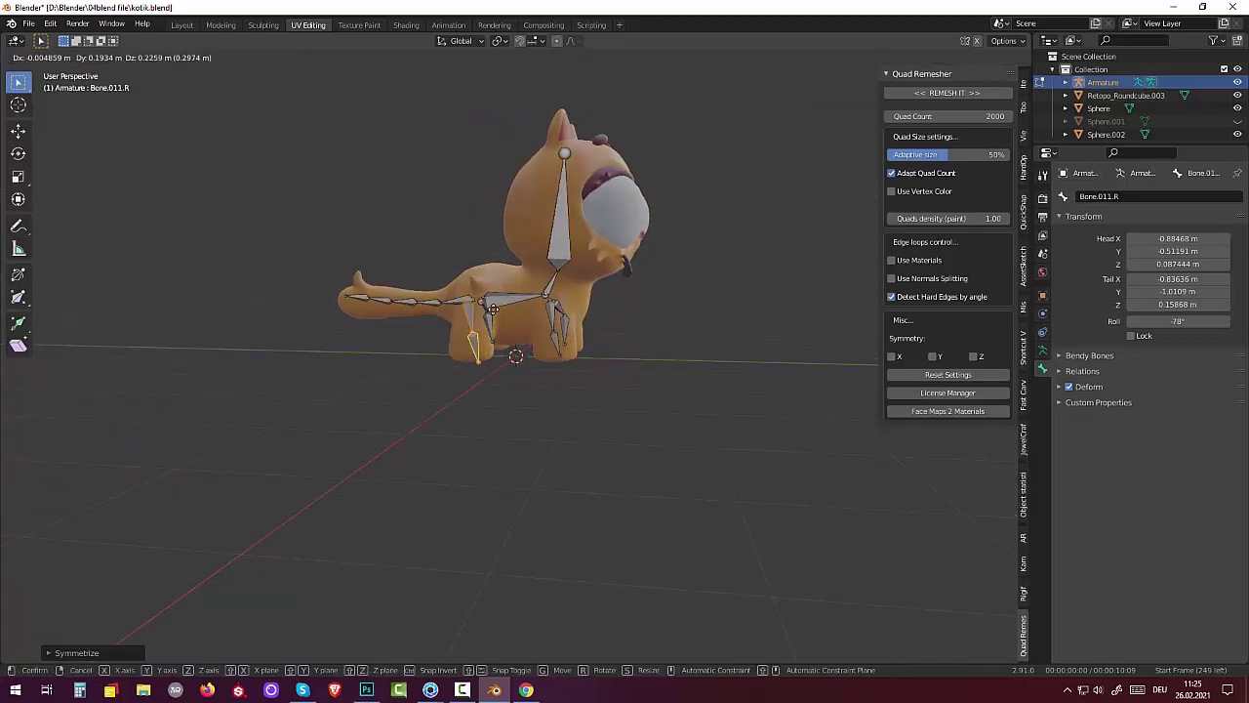
pyautogui.click(494, 305)
pyautogui.moveTo(560, 305); pyautogui.dragTo(556, 306, button='middle')
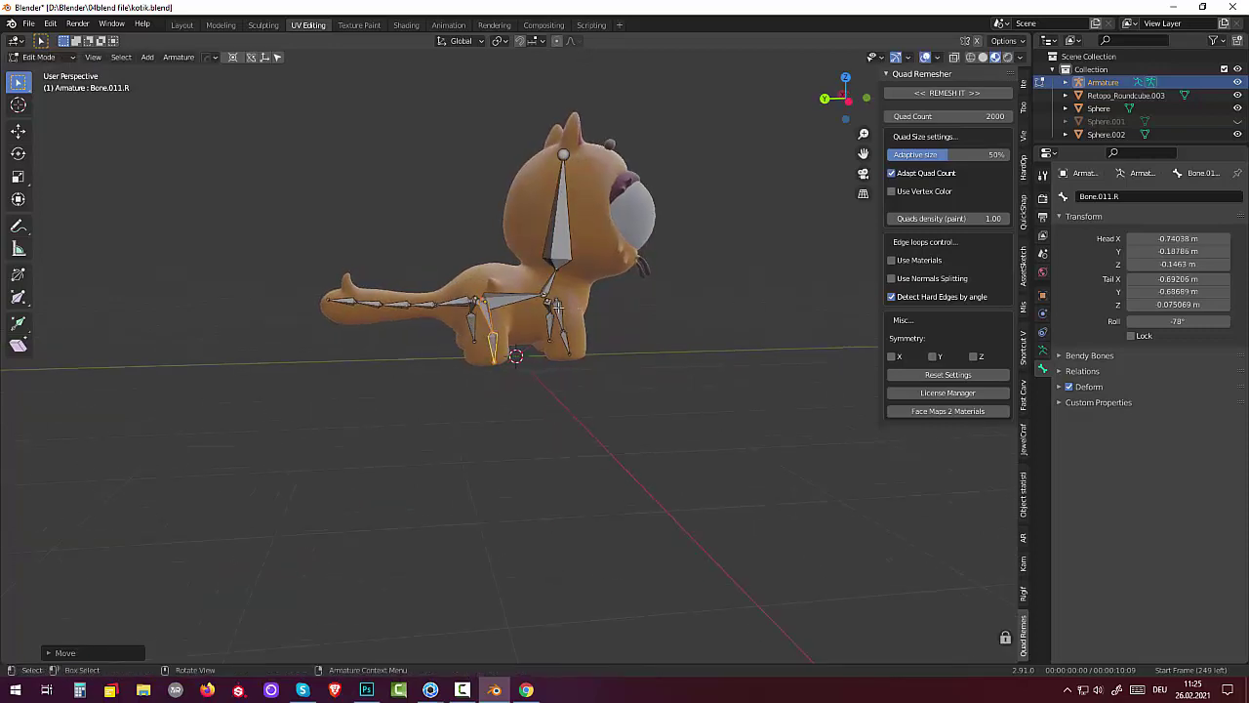
pyautogui.press('r')
pyautogui.click(554, 310)
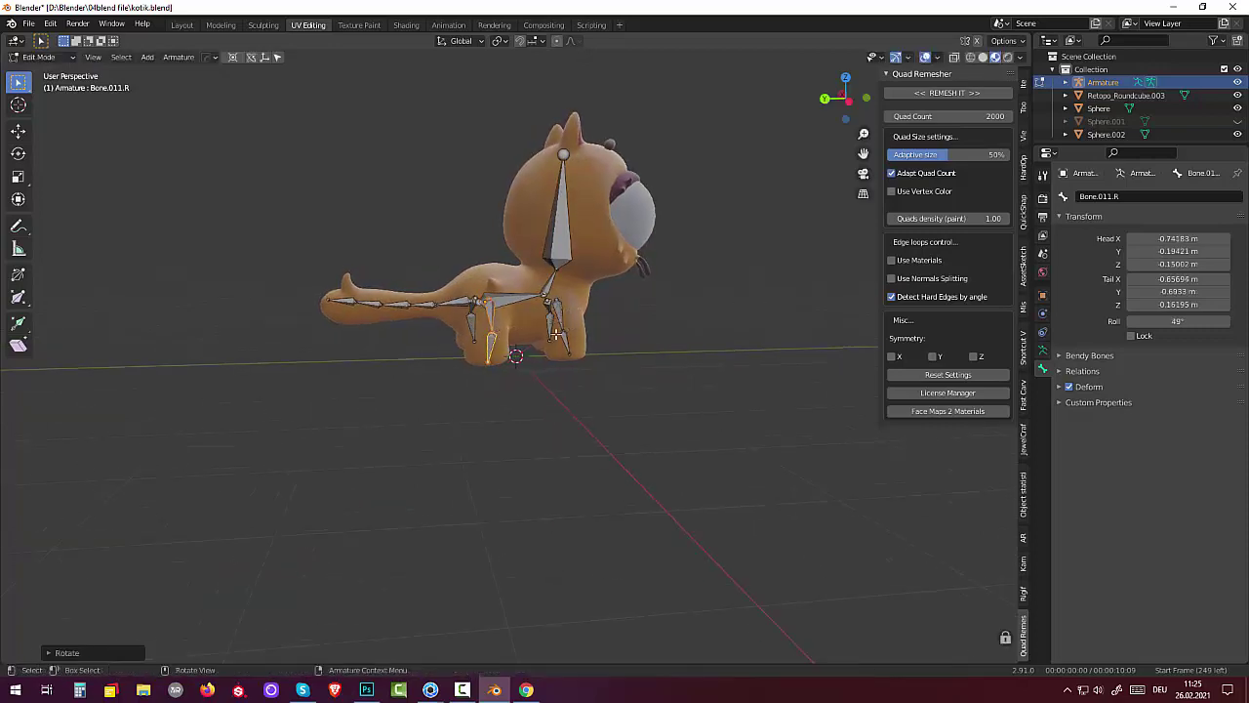
pyautogui.click(561, 404)
pyautogui.moveTo(561, 404)
pyautogui.mouseDown(button='middle')
pyautogui.moveTo(572, 433)
pyautogui.moveTo(444, 417)
pyautogui.moveTo(713, 413)
pyautogui.mouseUp(button='middle')
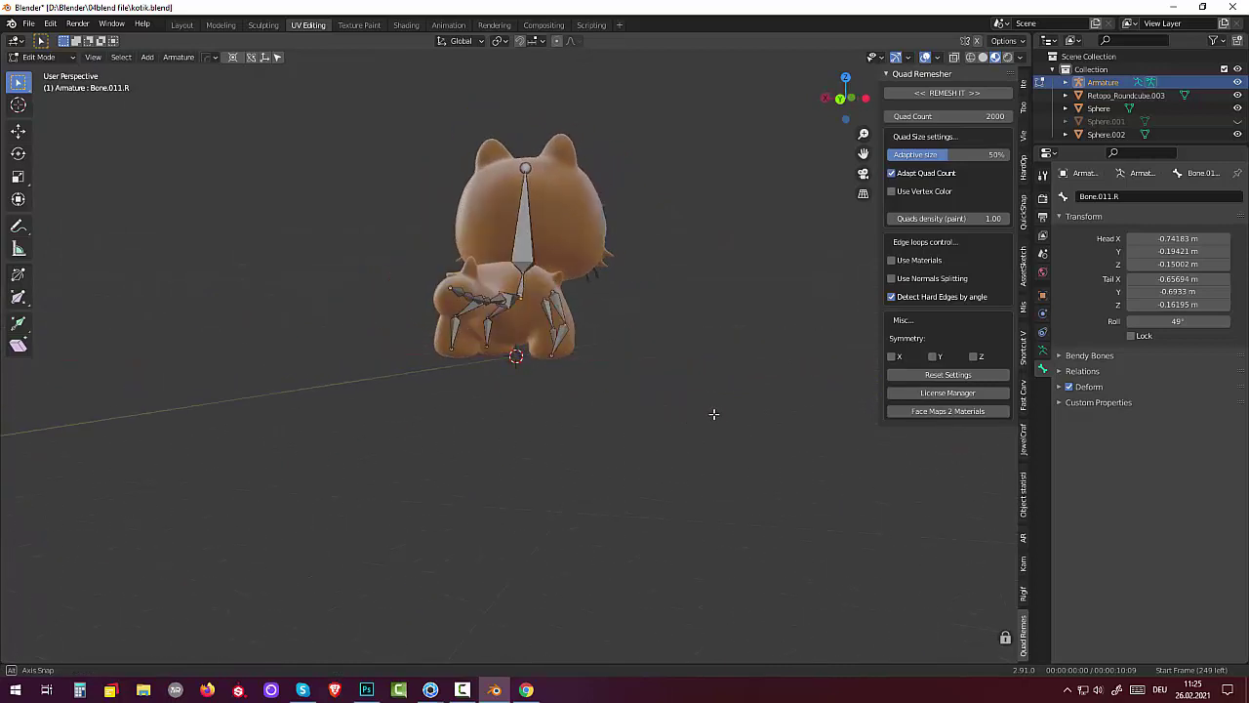
# Step: Reposition the upper right leg bone Bone.010.R
pyautogui.click(556, 305)
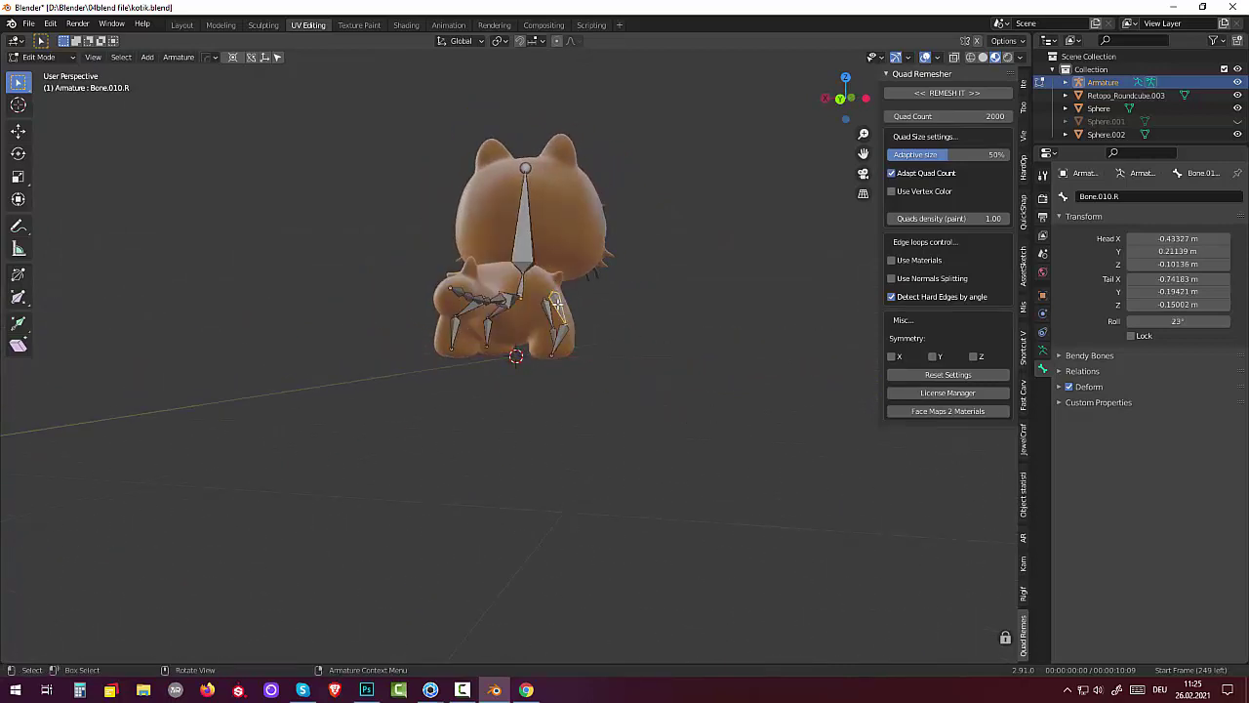
pyautogui.press('g')
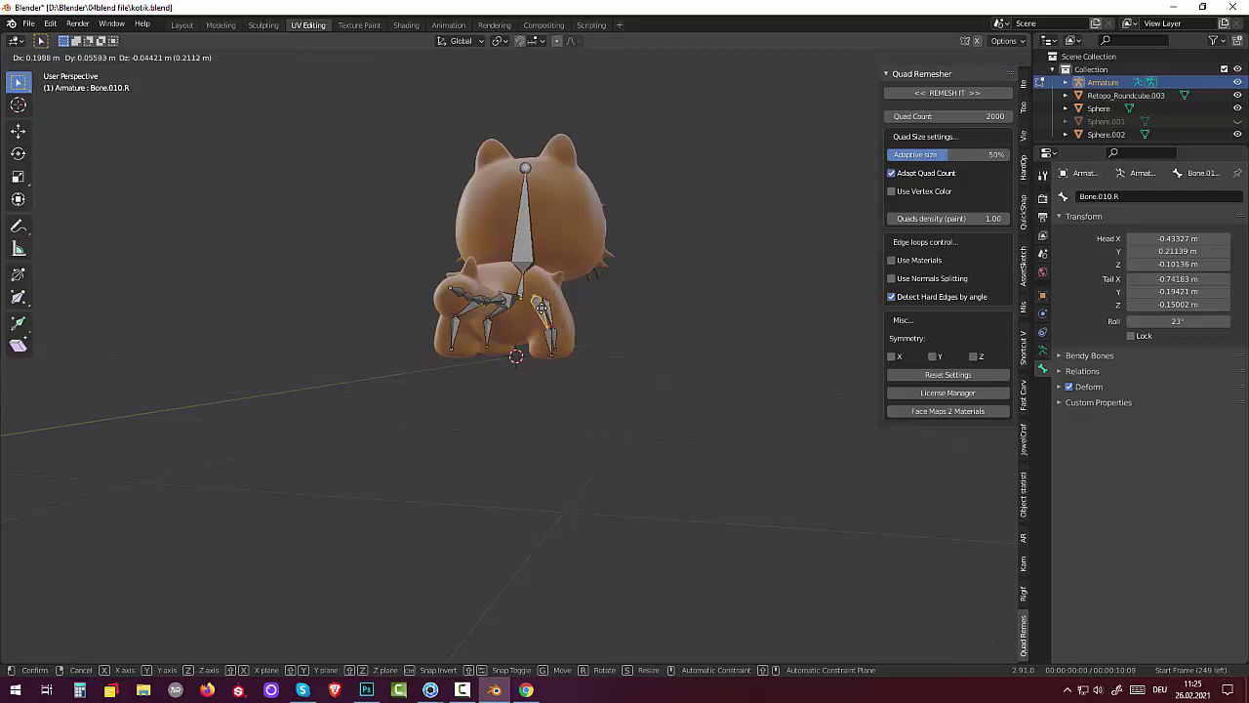
pyautogui.click(545, 310)
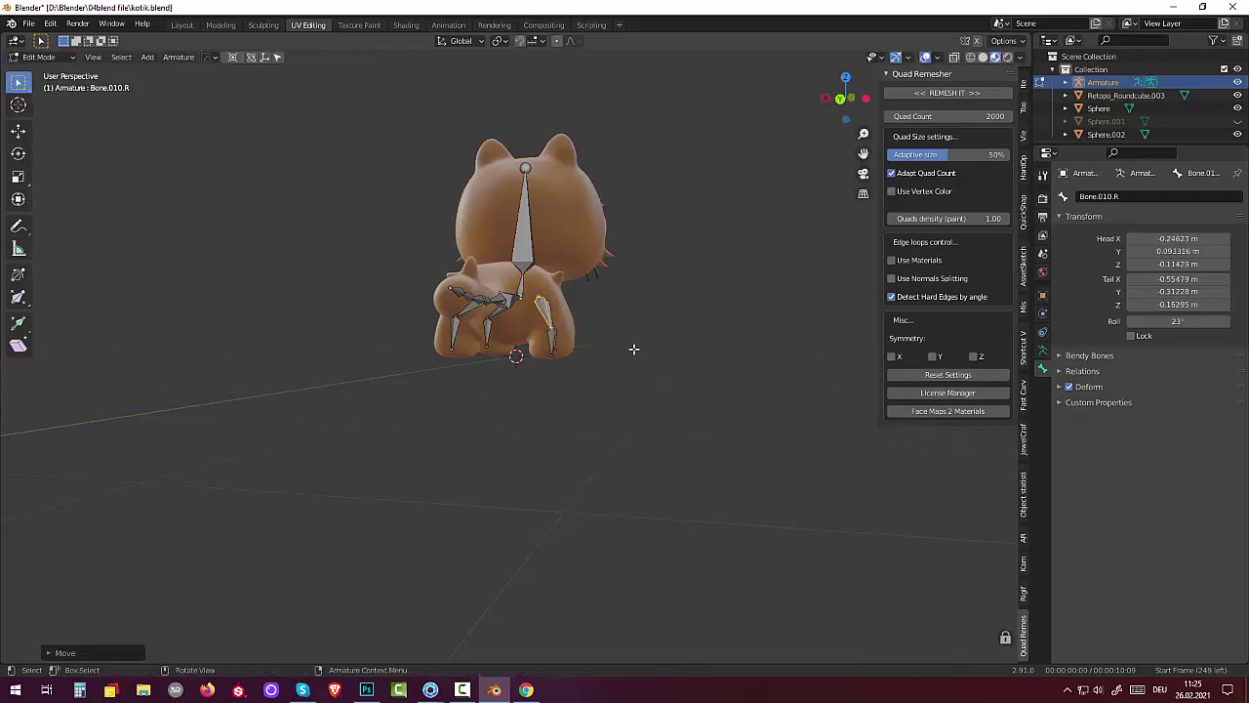
pyautogui.moveTo(634, 348)
pyautogui.mouseDown(button='middle')
pyautogui.moveTo(662, 344)
pyautogui.moveTo(404, 345)
pyautogui.mouseUp(button='middle')
pyautogui.moveTo(549, 379)
pyautogui.mouseDown(button='middle')
pyautogui.moveTo(586, 410)
pyautogui.moveTo(800, 452)
pyautogui.moveTo(770, 420)
pyautogui.mouseUp(button='middle')
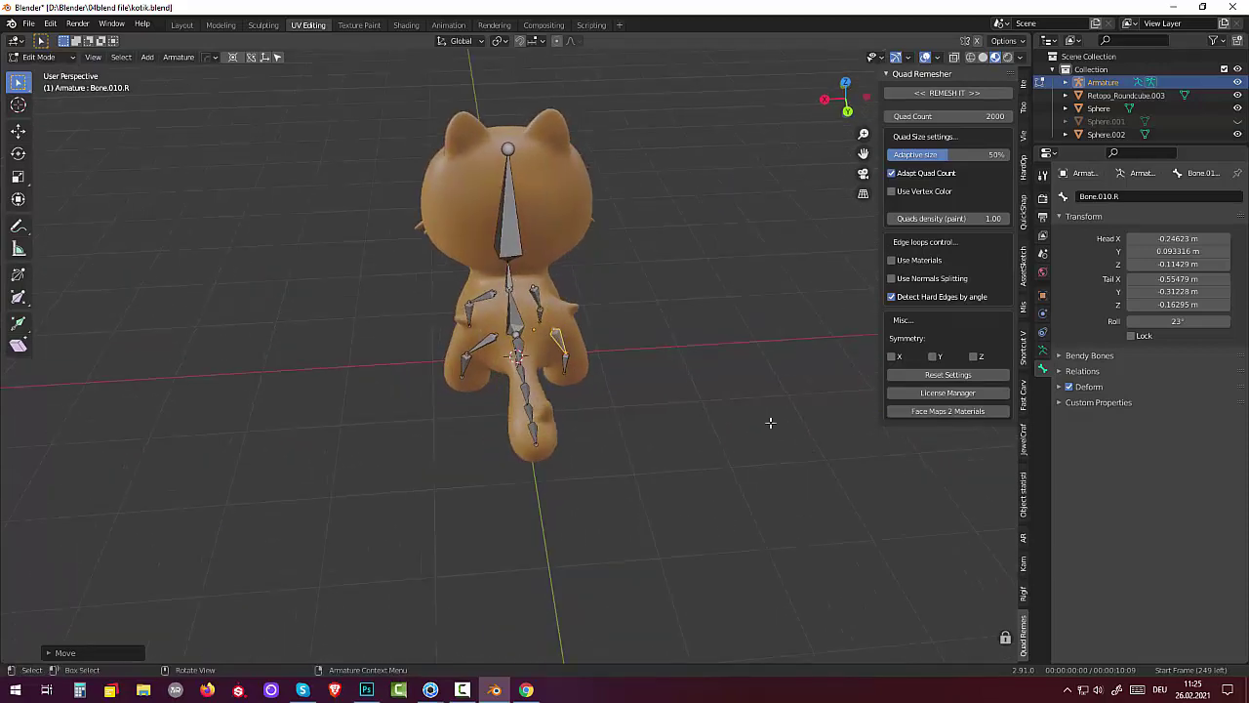
# Step: Move the left shoulder bone Bone.008.L beside the spine, then select Bone.008.R and Bone
pyautogui.click(492, 296)
pyautogui.press('g')
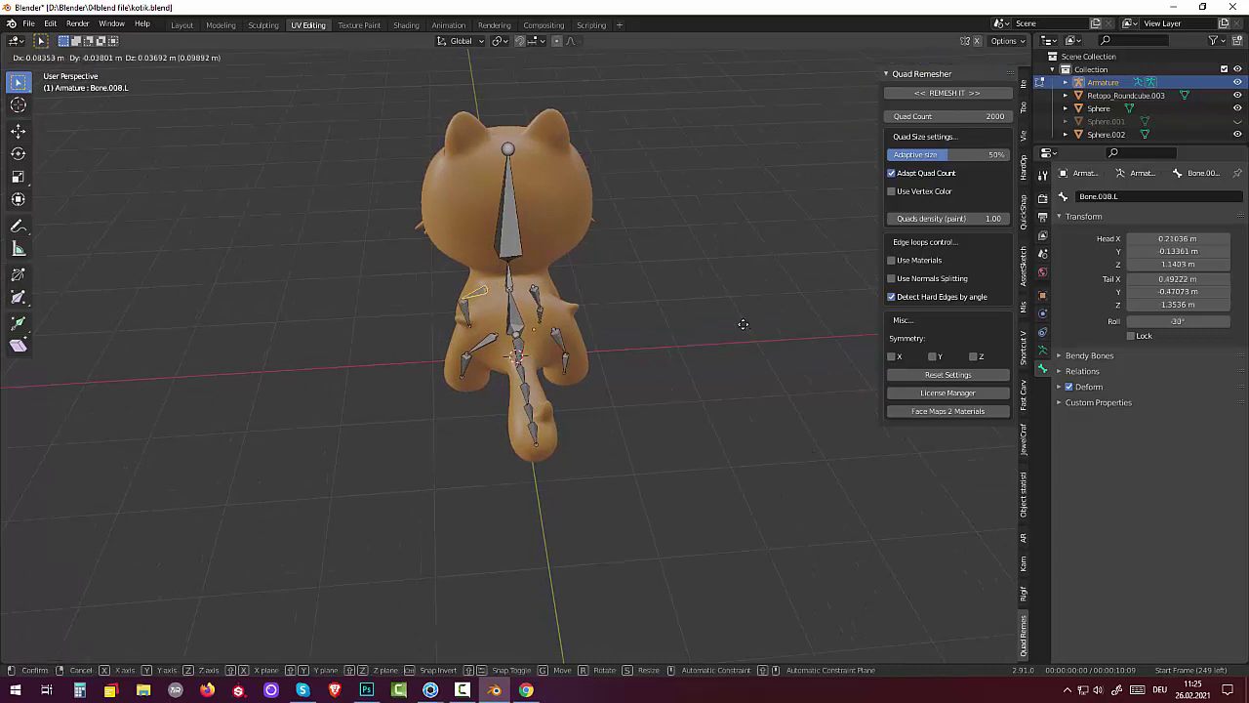
pyautogui.click(744, 325)
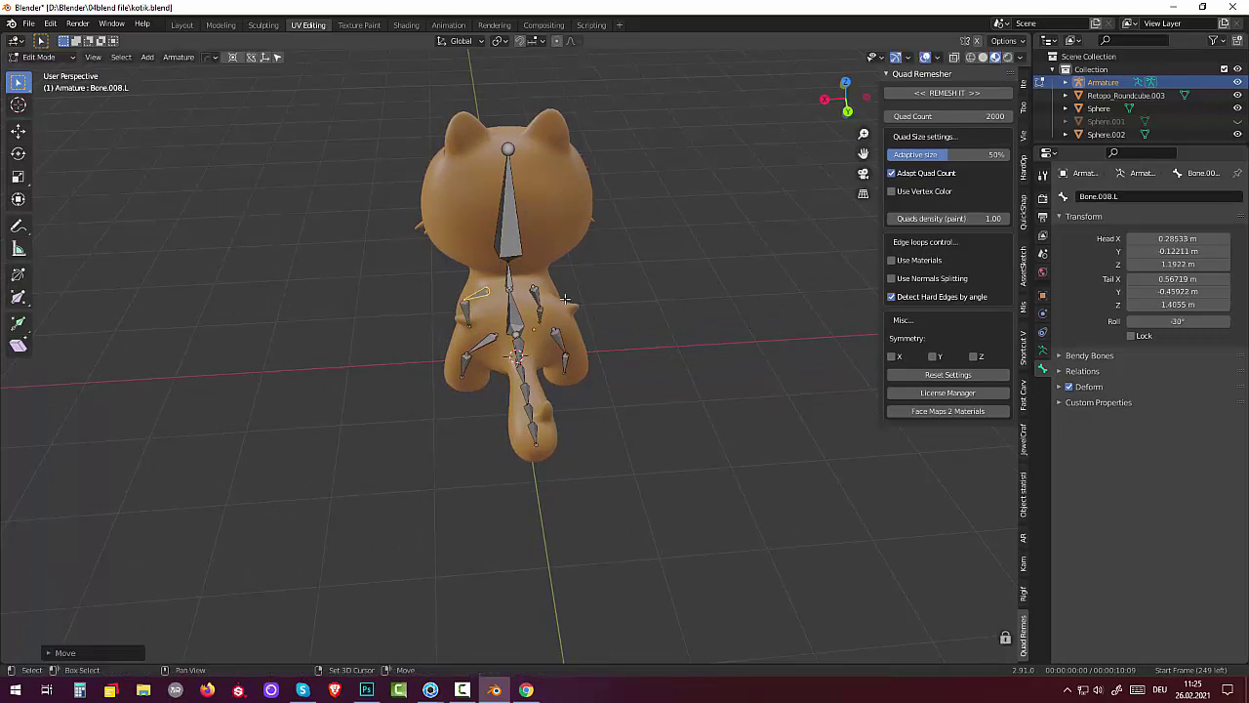
pyautogui.click(536, 293)
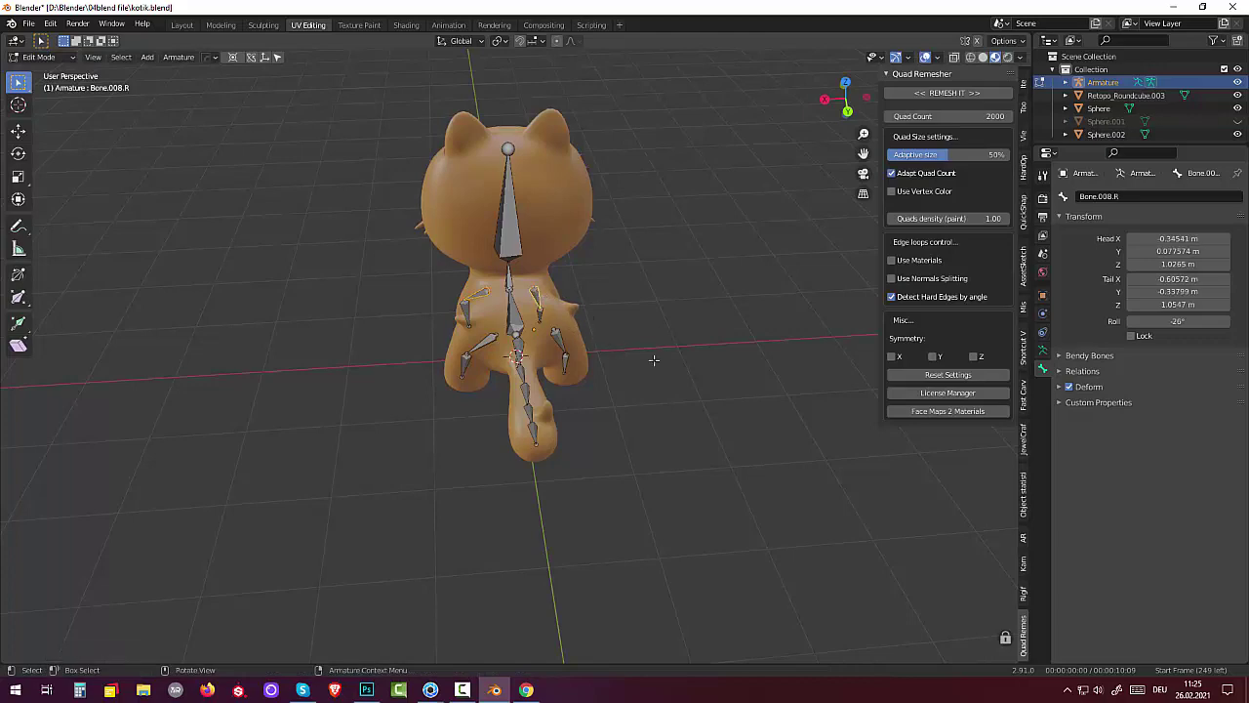
pyautogui.moveTo(653, 359)
pyautogui.mouseDown(button='middle')
pyautogui.moveTo(786, 351)
pyautogui.moveTo(530, 306)
pyautogui.mouseUp(button='middle')
pyautogui.click(528, 307)
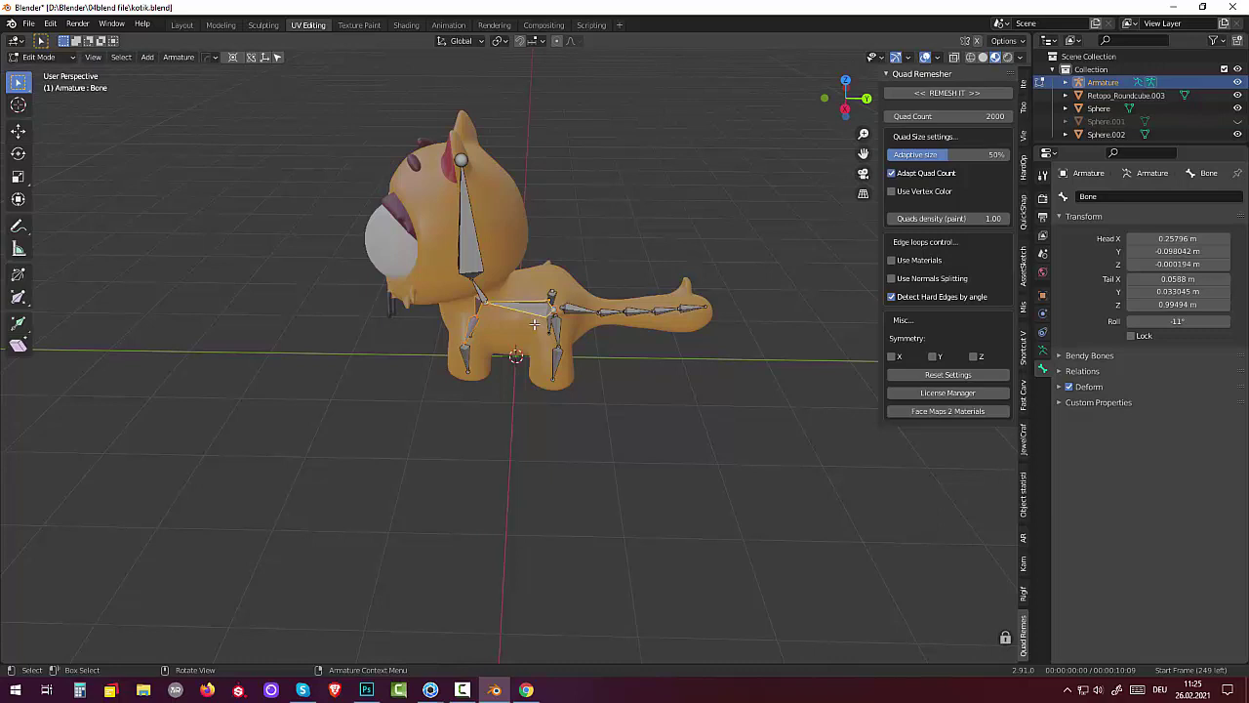
# Step: Parent the selected bones and the upper leg bones Bone.010.L and Bone.010.R to the spine bone with Keep Offset
pyautogui.hotkey('ctrl', 'p')
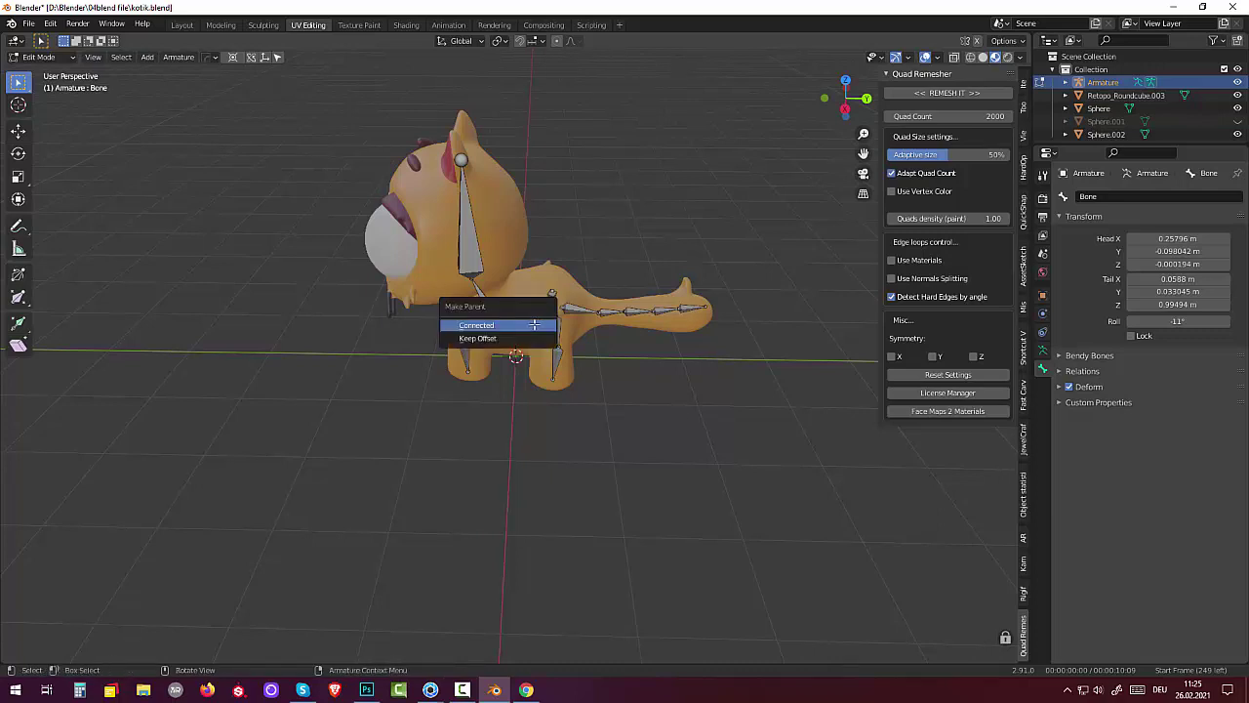
pyautogui.click(491, 342)
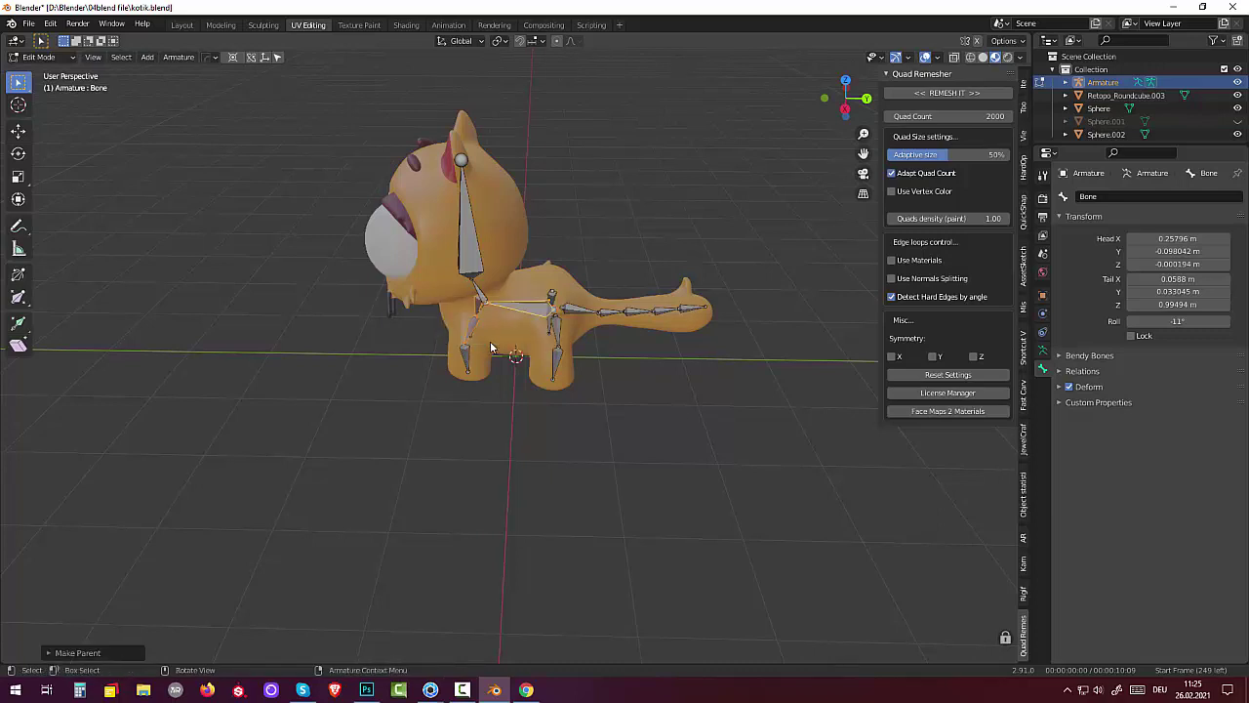
pyautogui.click(555, 293)
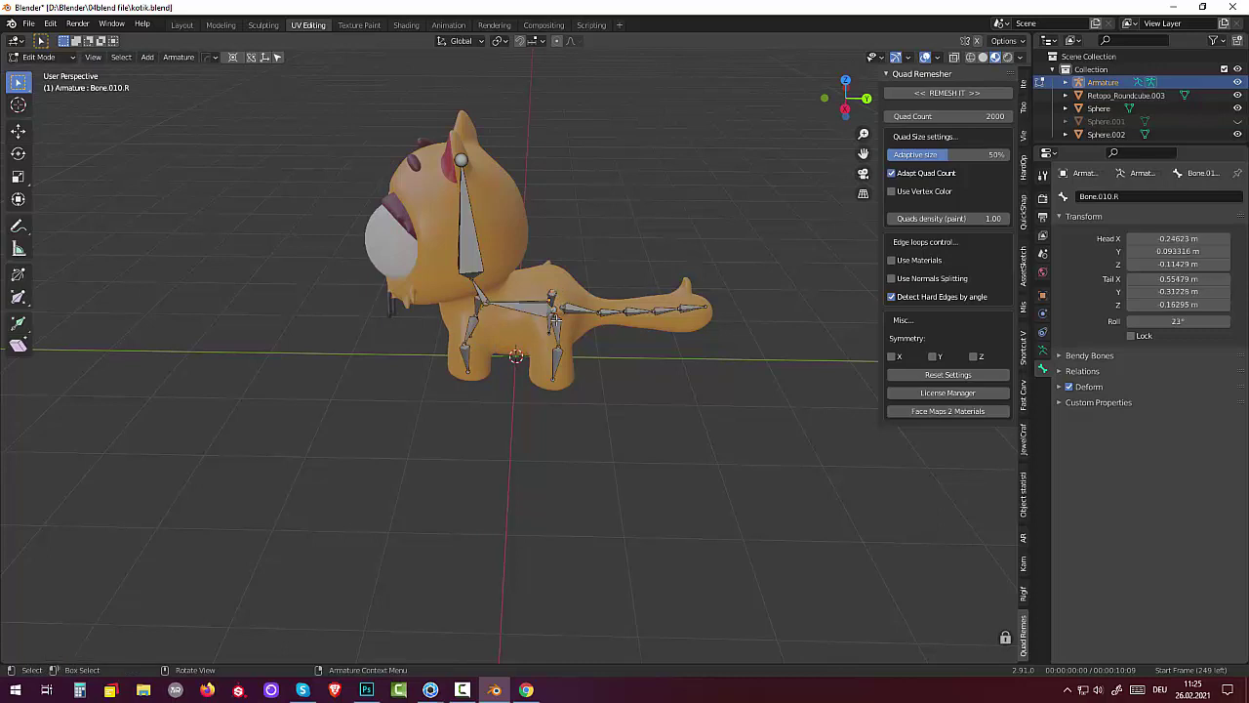
pyautogui.keyDown('shift'); pyautogui.click(557, 324); pyautogui.keyUp('shift')
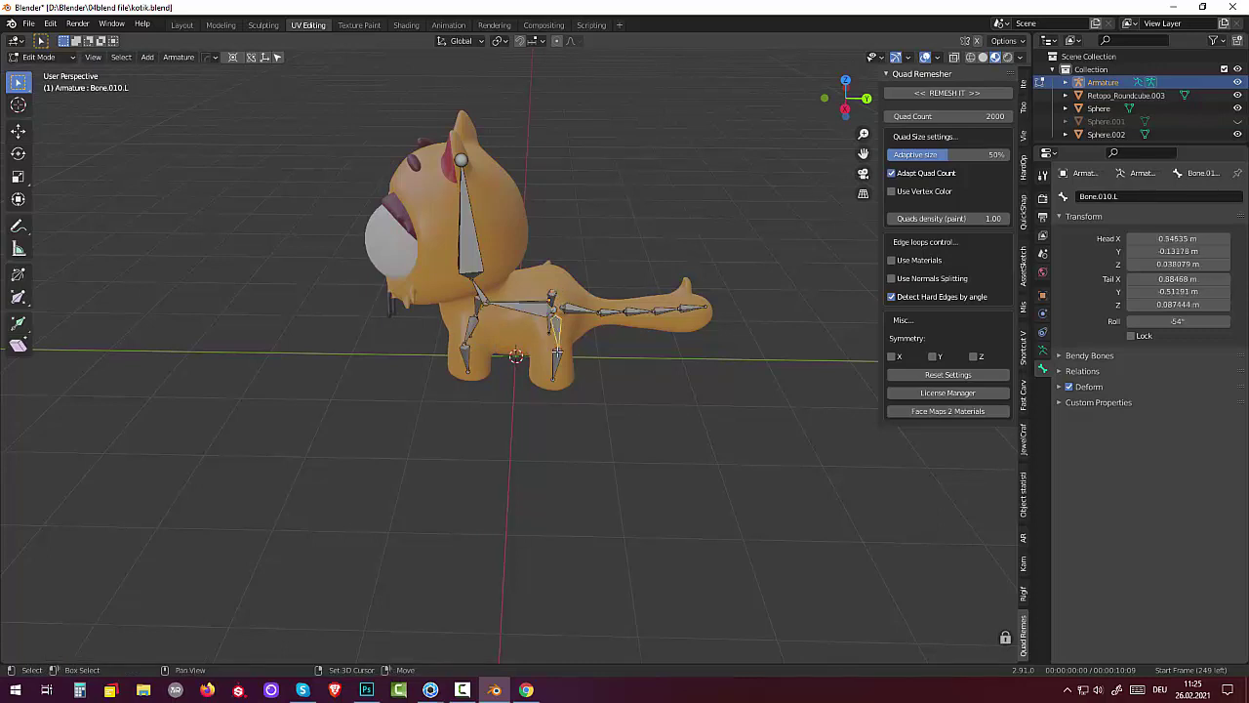
pyautogui.click(551, 296)
pyautogui.moveTo(658, 422)
pyautogui.mouseDown(button='middle')
pyautogui.moveTo(585, 457)
pyautogui.moveTo(578, 439)
pyautogui.mouseUp(button='middle')
pyautogui.click(570, 332)
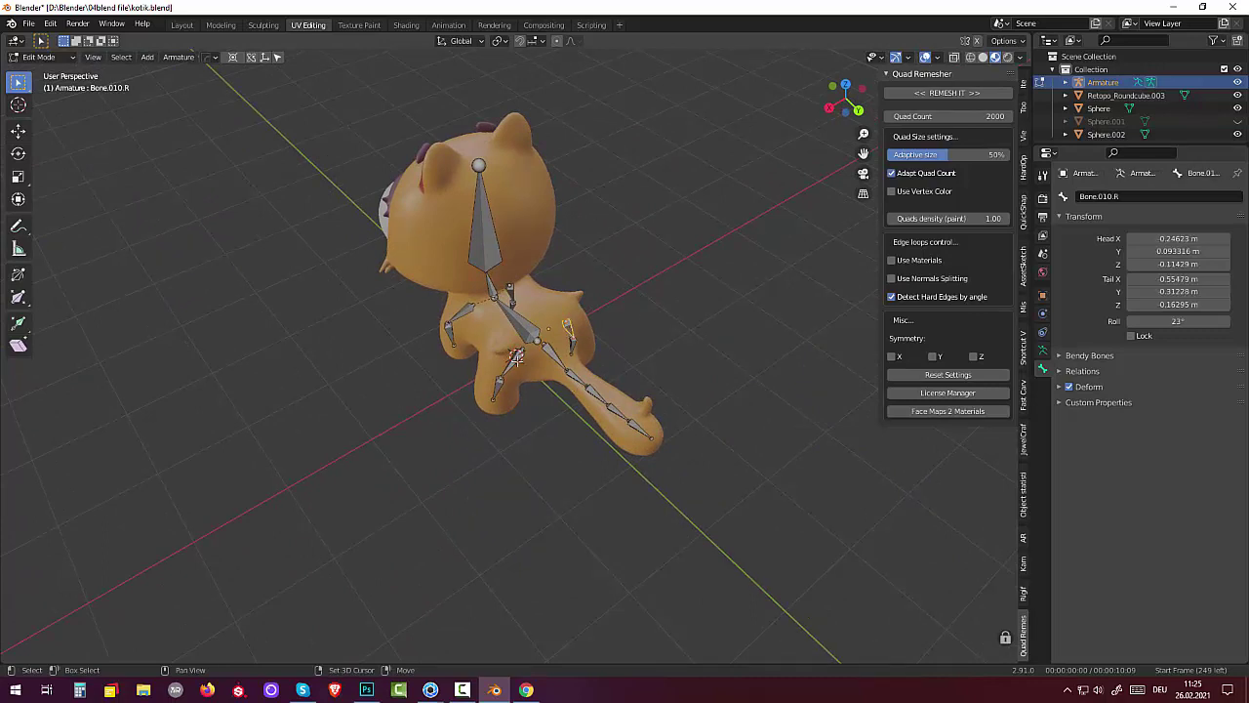
pyautogui.click(528, 333)
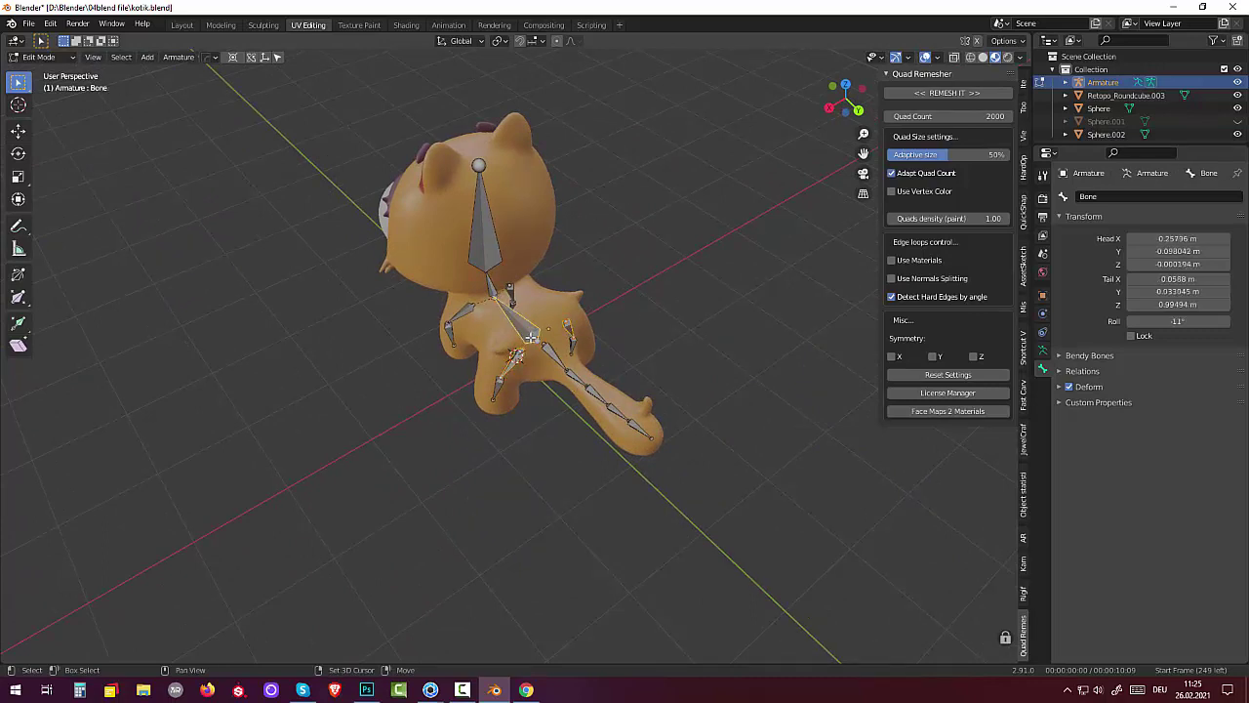
pyautogui.hotkey('ctrl', 'p')
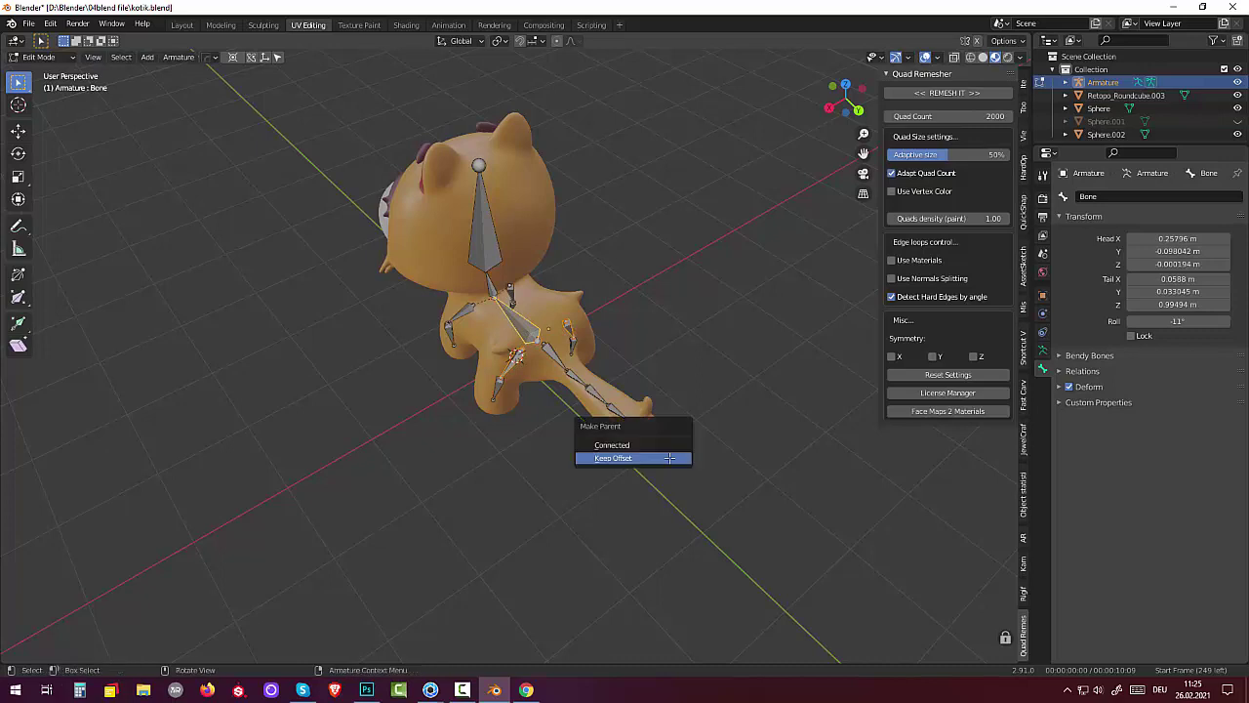
pyautogui.click(670, 457)
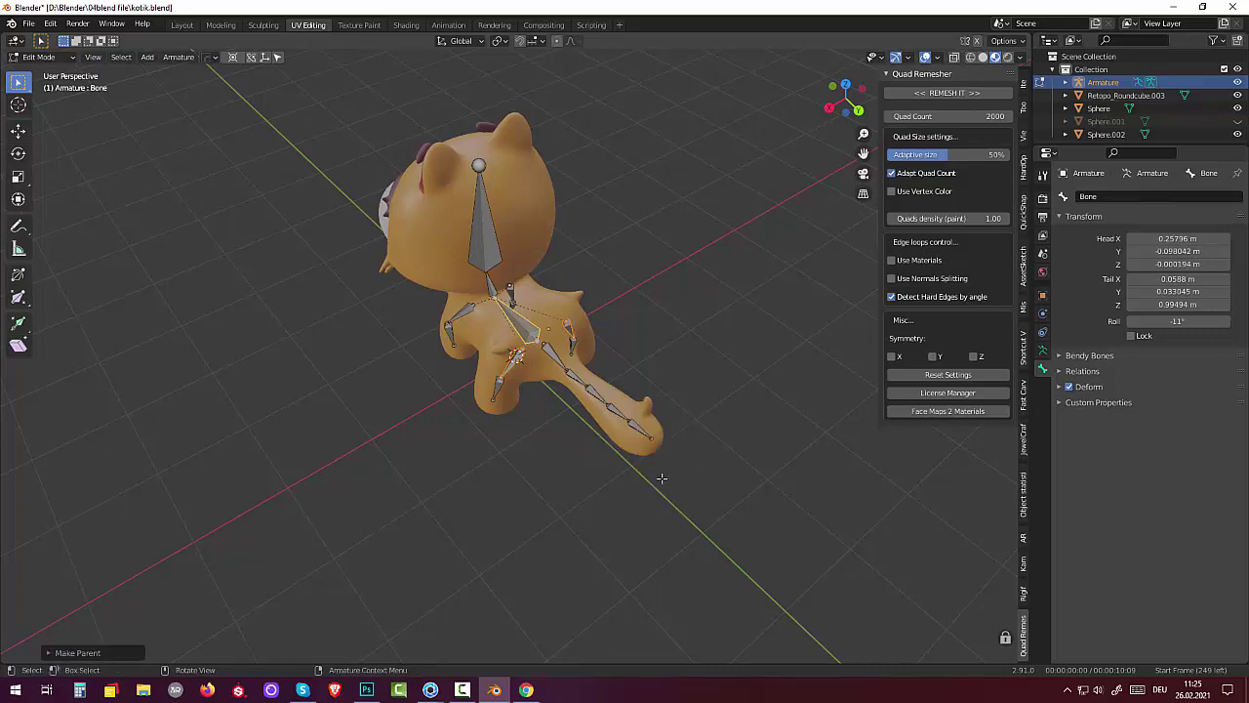
# Step: Parent the back bone Bone.003 to the spine bone with Keep Offset
pyautogui.moveTo(662, 478); pyautogui.dragTo(714, 440, button='middle')
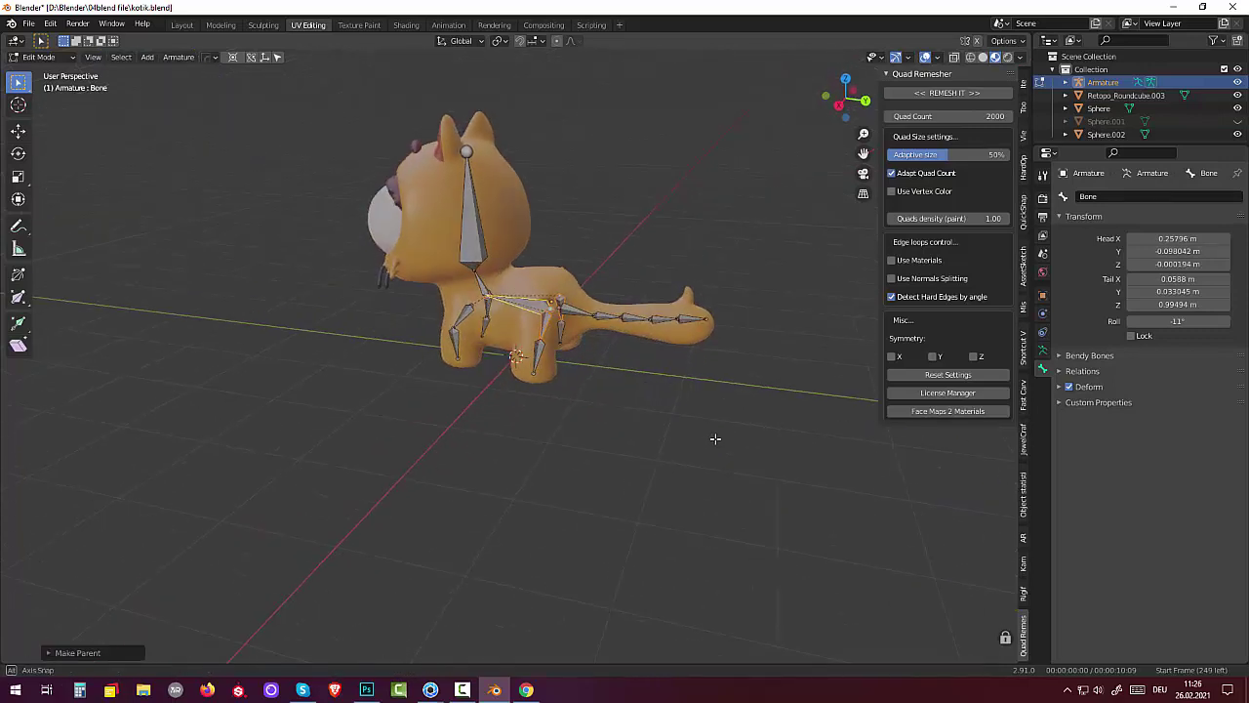
pyautogui.click(562, 314)
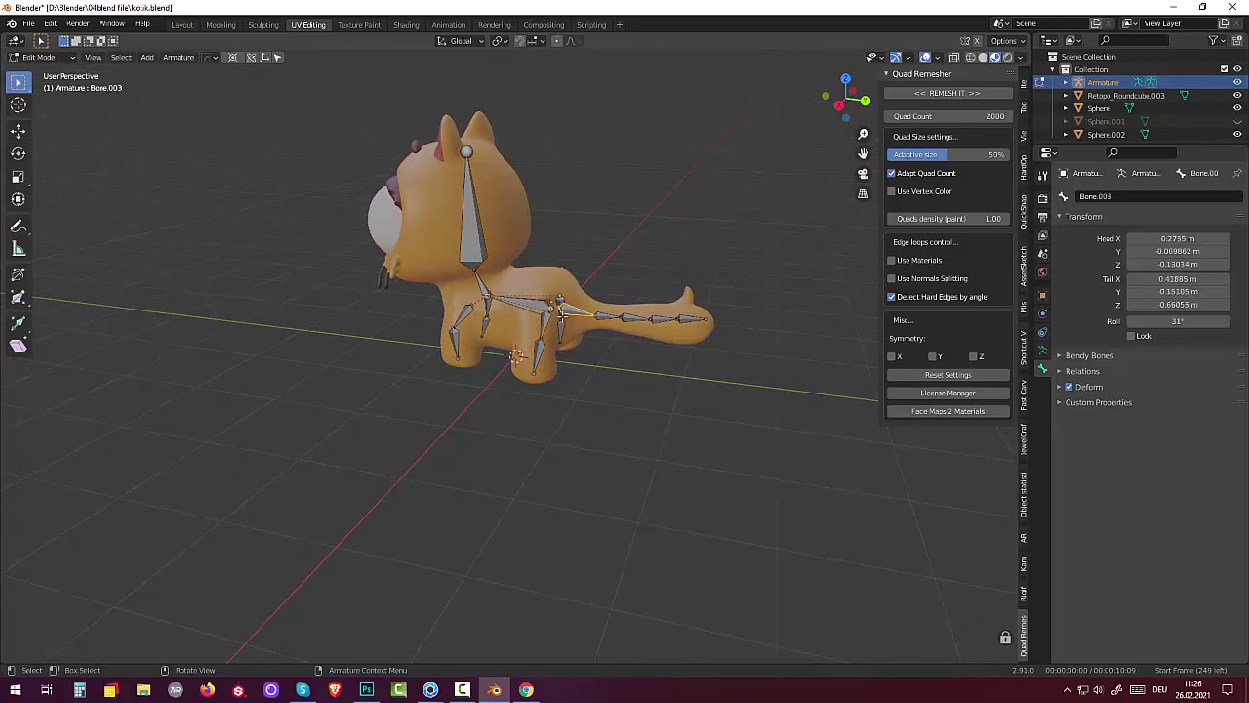
pyautogui.keyDown('shift'); pyautogui.click(535, 304); pyautogui.keyUp('shift')
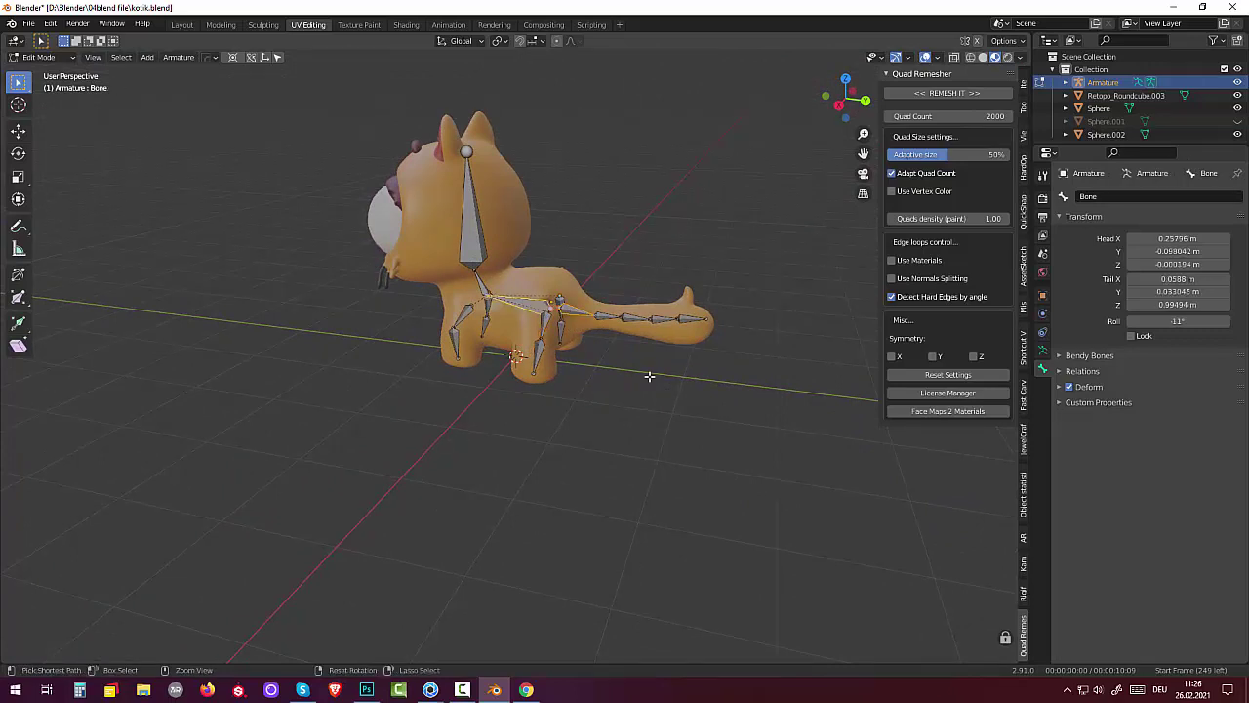
pyautogui.hotkey('ctrl', 'p')
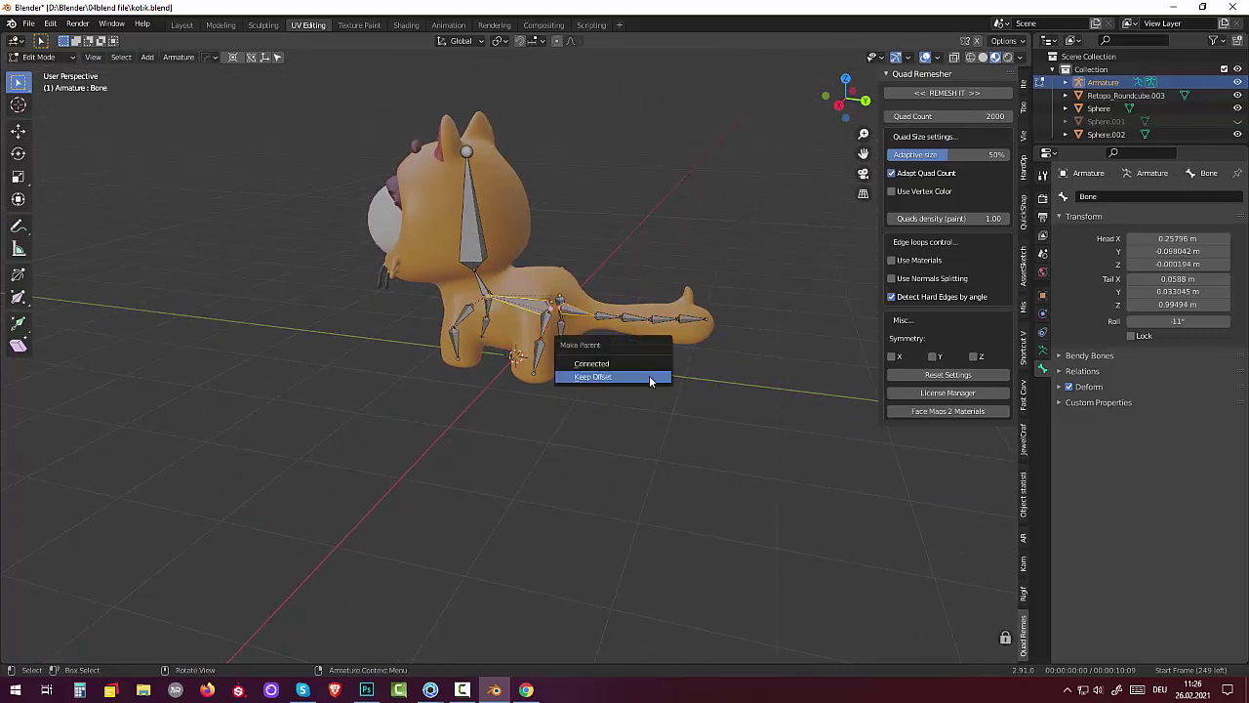
pyautogui.click(649, 377)
# Step: Select the tail bone Bone.006
pyautogui.moveTo(605, 462); pyautogui.dragTo(644, 451, button='middle')
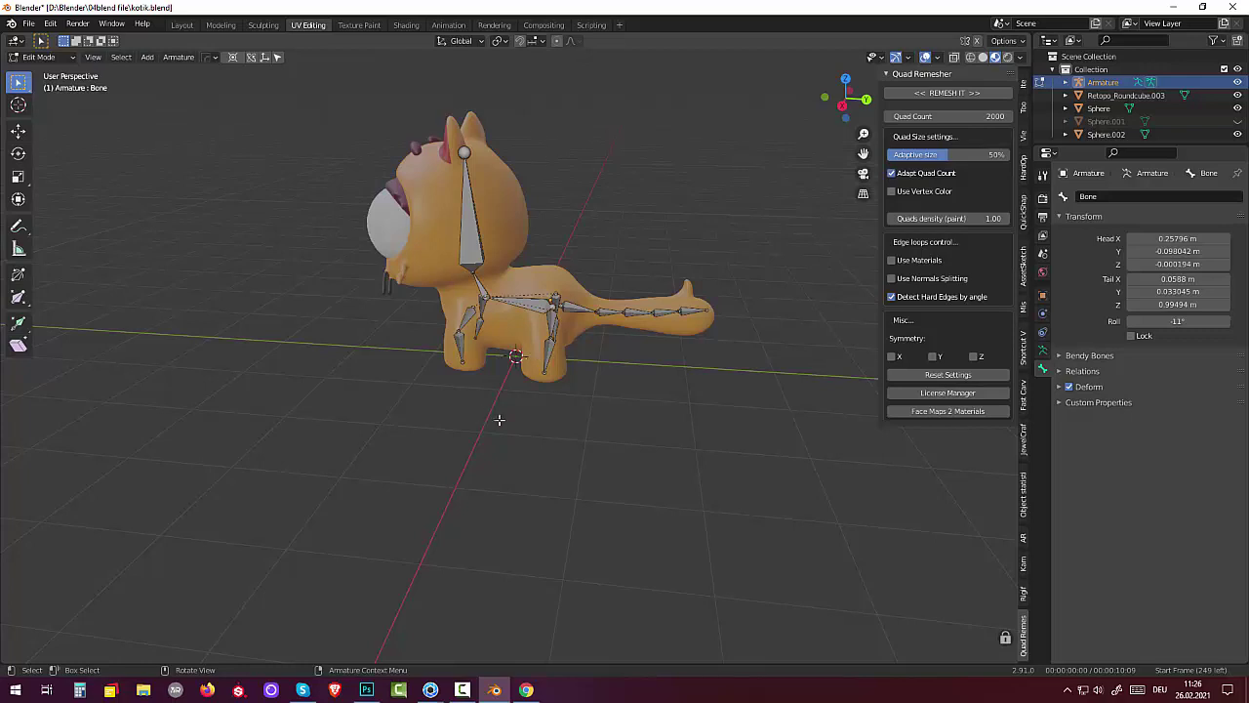
pyautogui.moveTo(500, 420); pyautogui.dragTo(474, 418, button='middle')
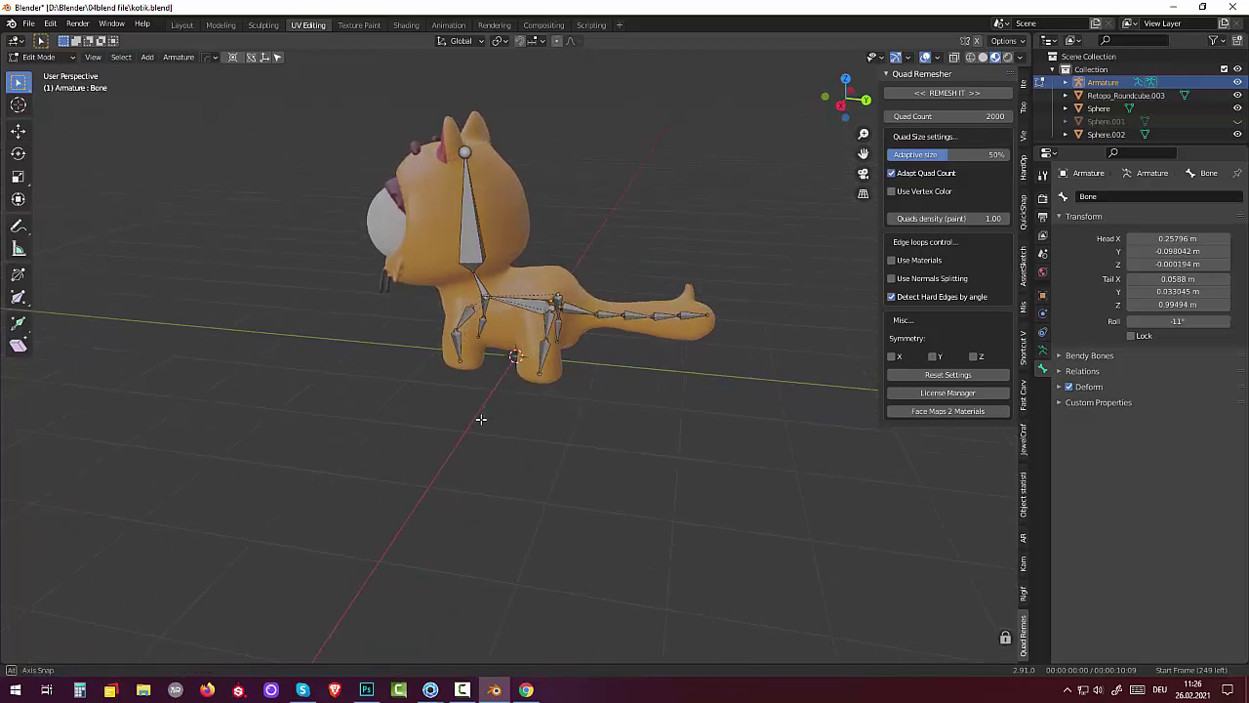
pyautogui.click(659, 318)
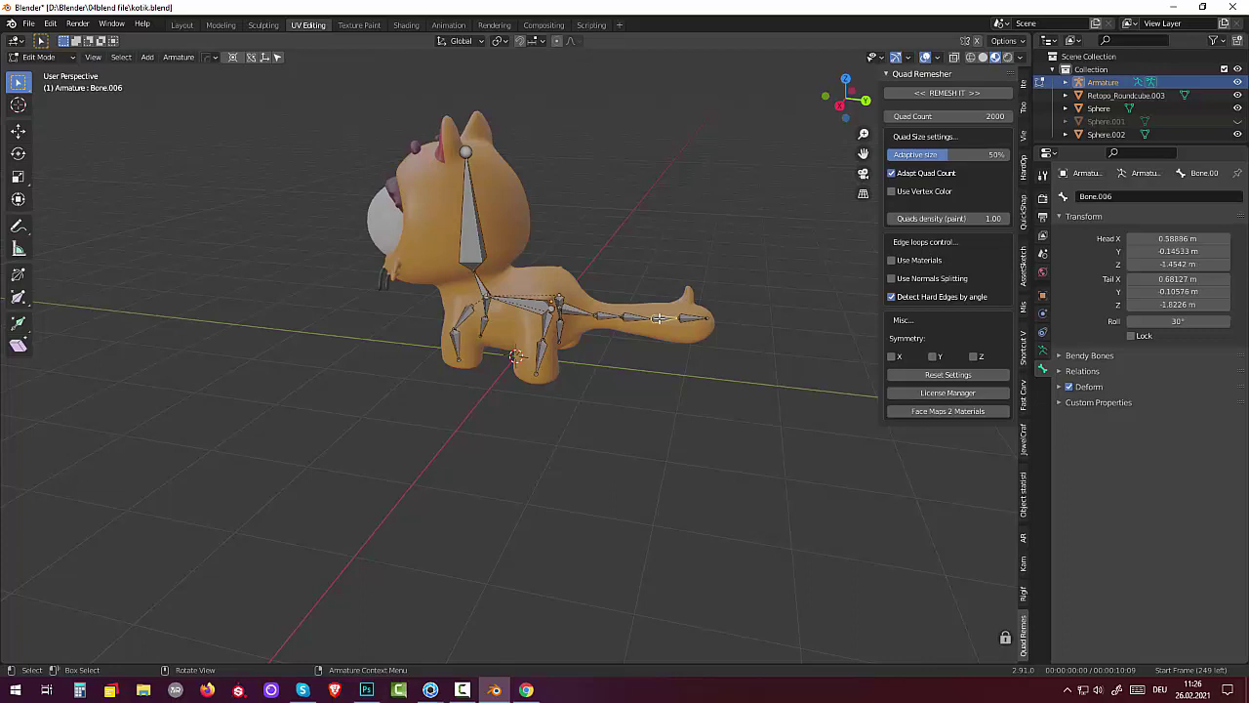
# Step: In Pose Mode, give Bone.007 a Copy Rotation constraint targeting Bone.006
pyautogui.click(39, 57)
pyautogui.click(59, 100)
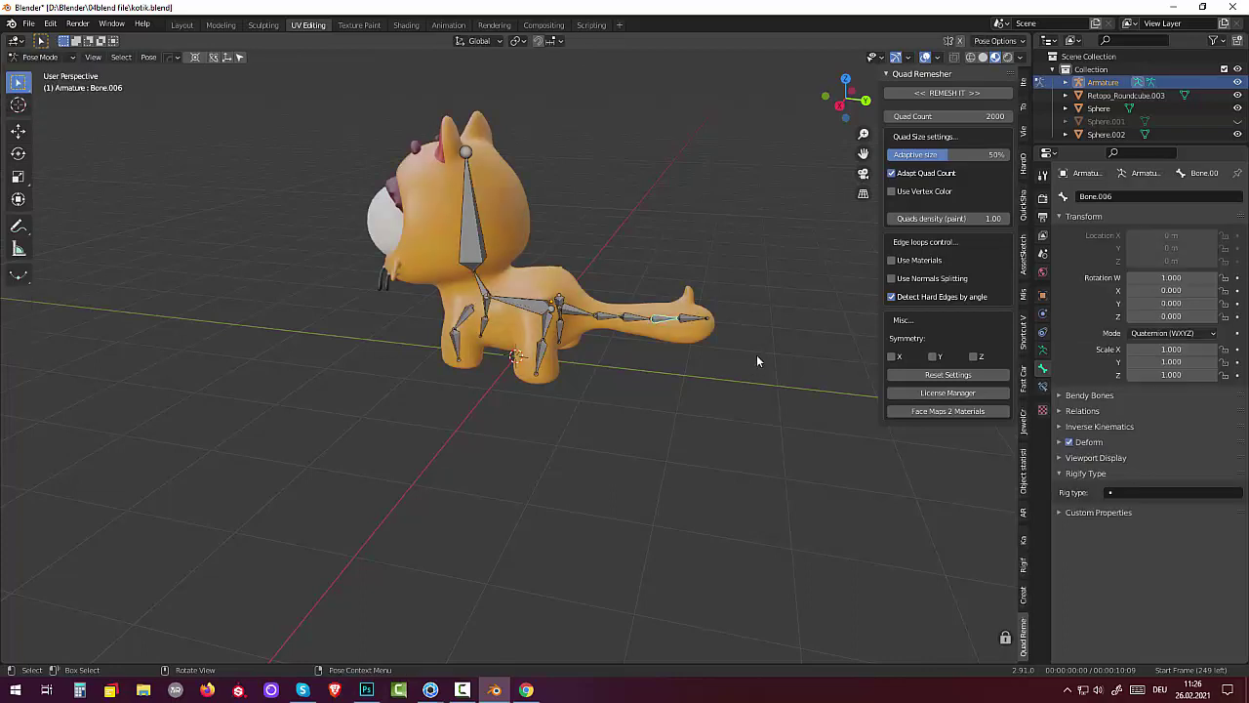
pyautogui.click(693, 321)
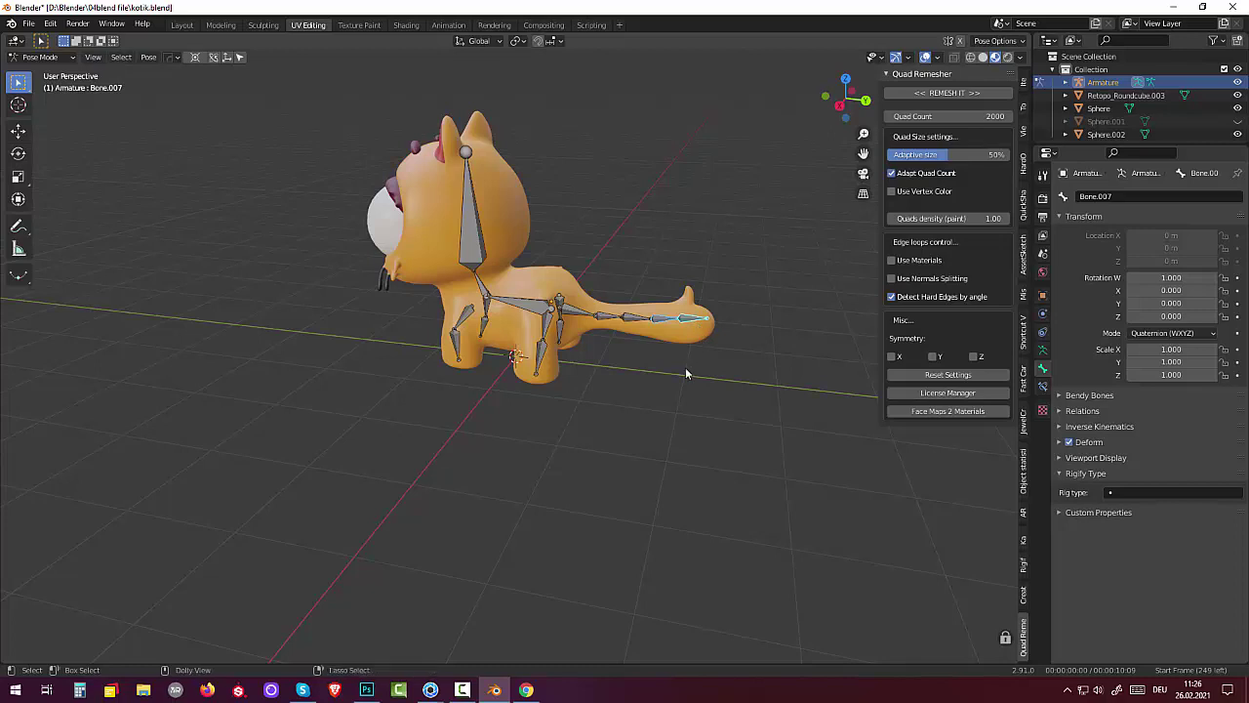
pyautogui.hotkey('ctrl', 'shift', 'c')
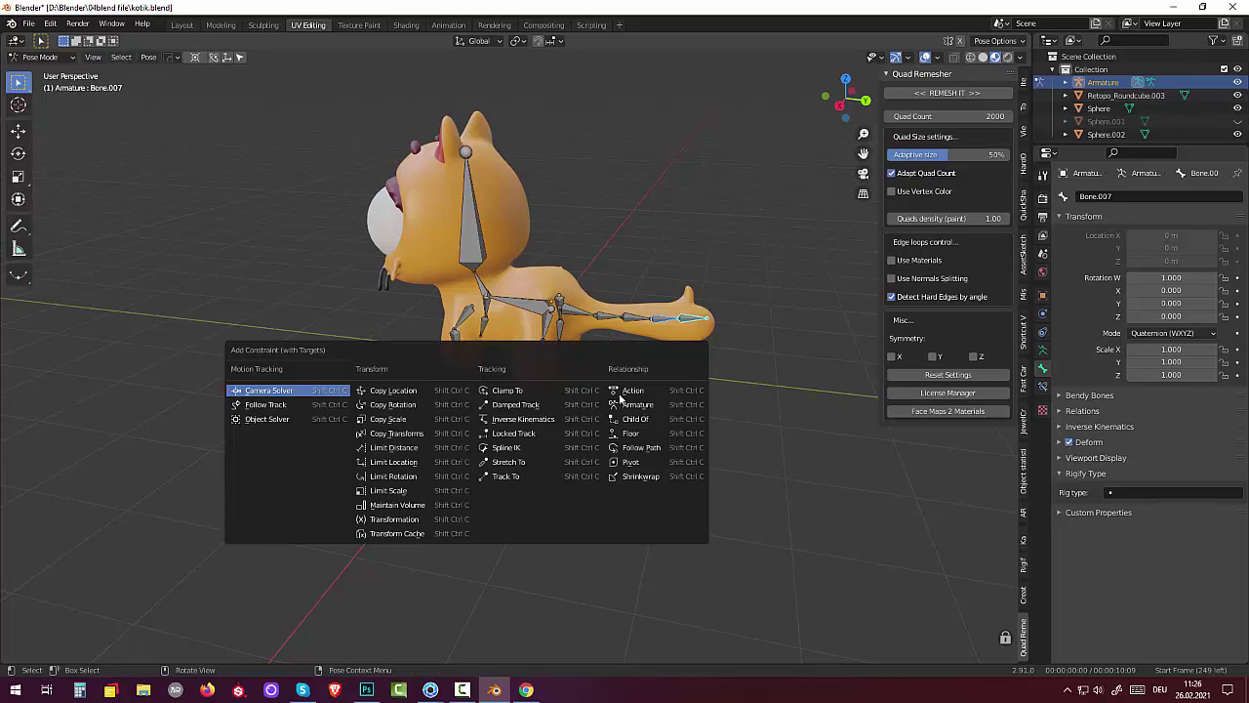
pyautogui.click(451, 404)
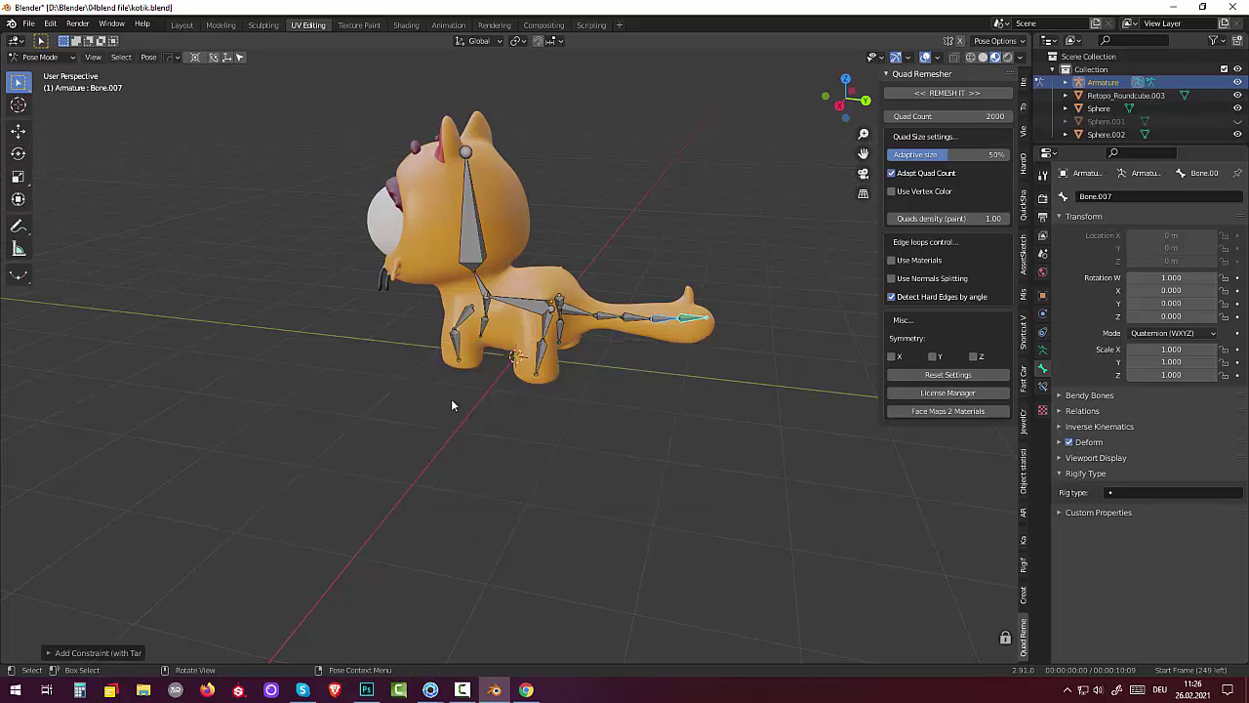
# Step: Set the constraint's Target and Owner spaces both to Local Space
pyautogui.click(1042, 386)
pyautogui.click(1176, 342)
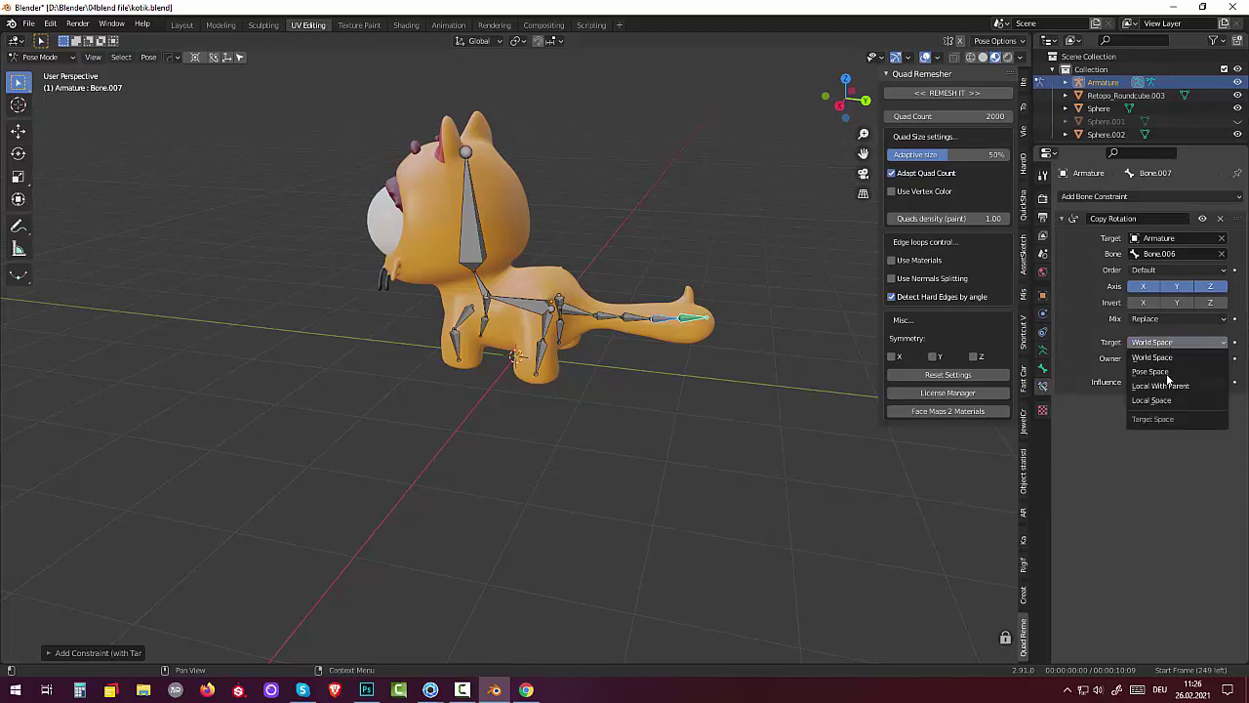
pyautogui.click(1156, 400)
pyautogui.click(1166, 359)
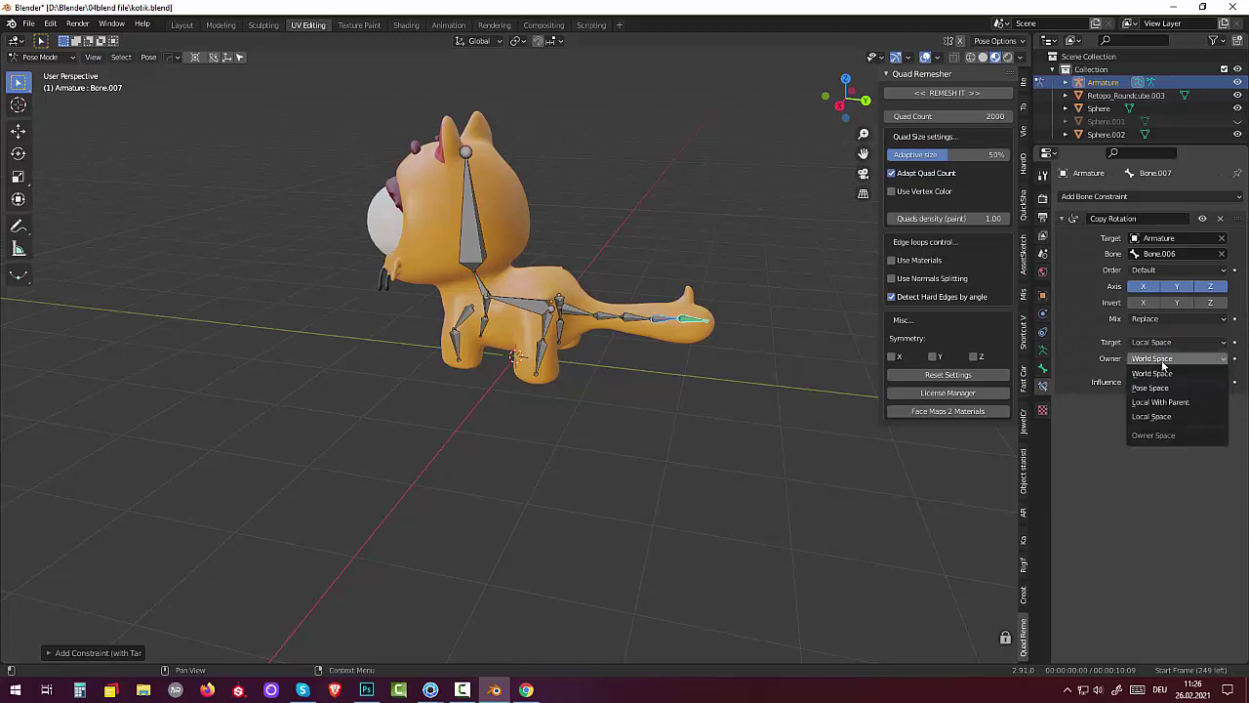
pyautogui.click(1162, 414)
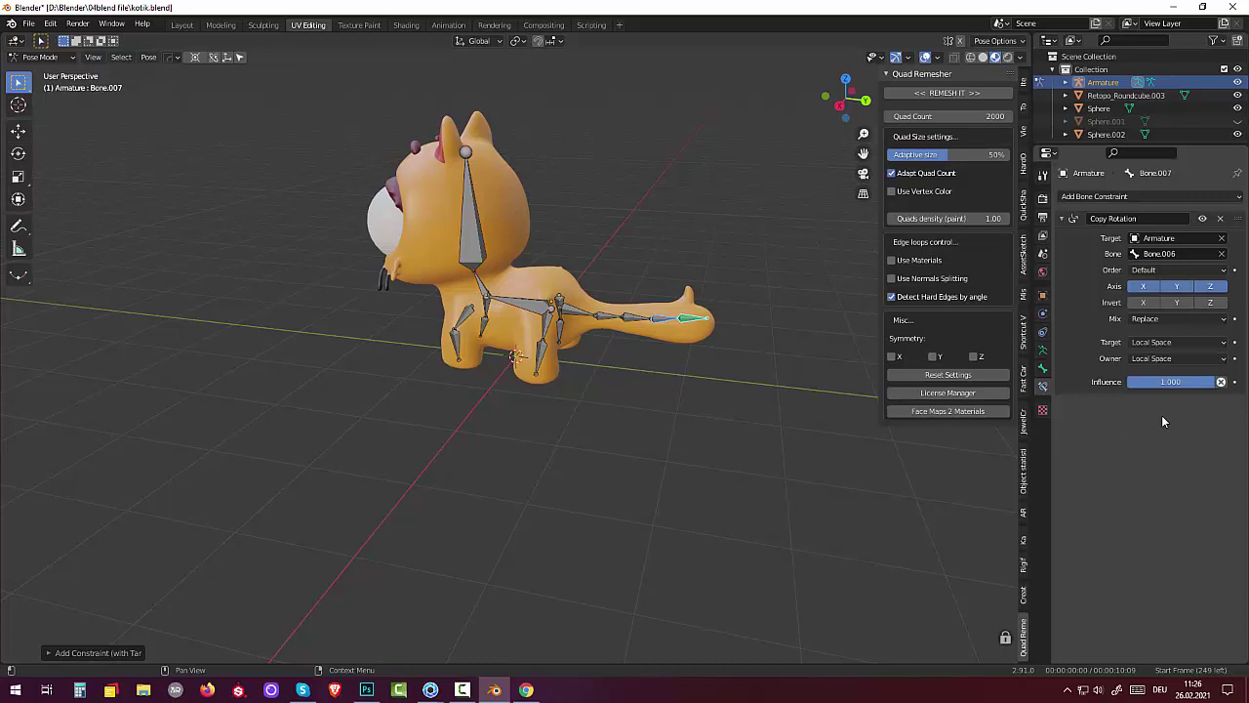
pyautogui.click(629, 322)
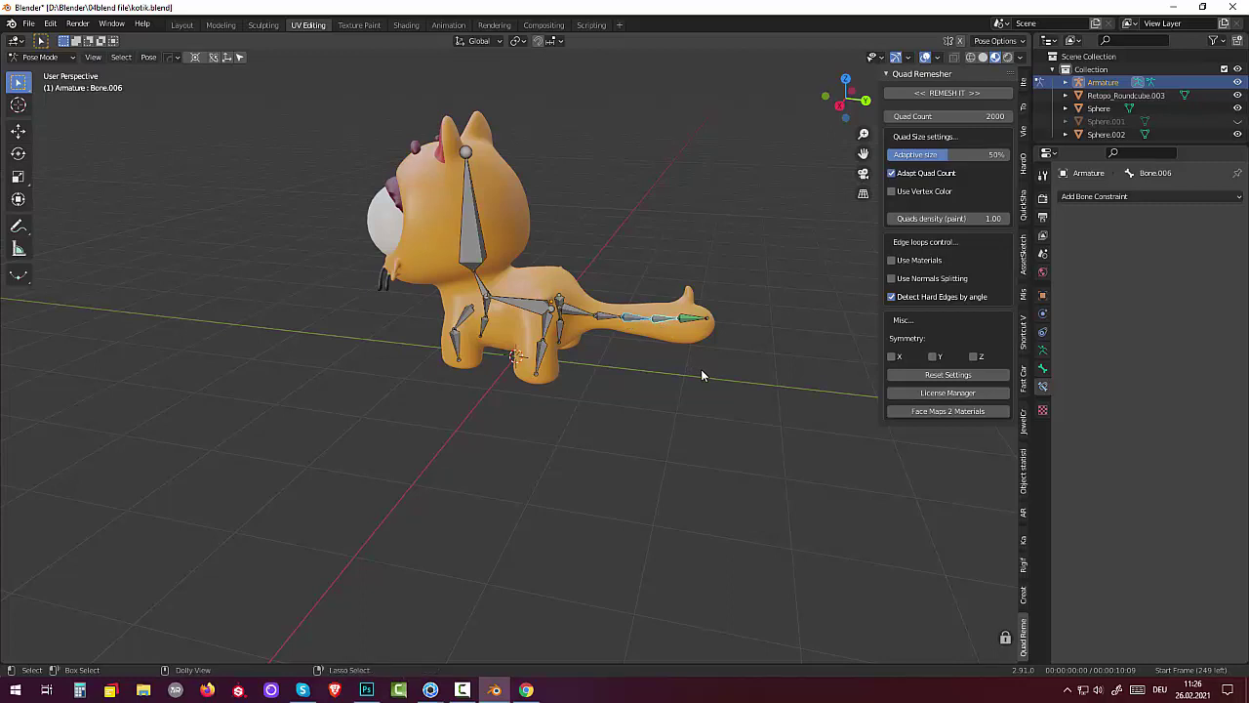
# Step: Make Bone.006 copy Bone.005's rotation, with Target and Owner in Local Space
pyautogui.hotkey('shift', 'ctrl', 'c')
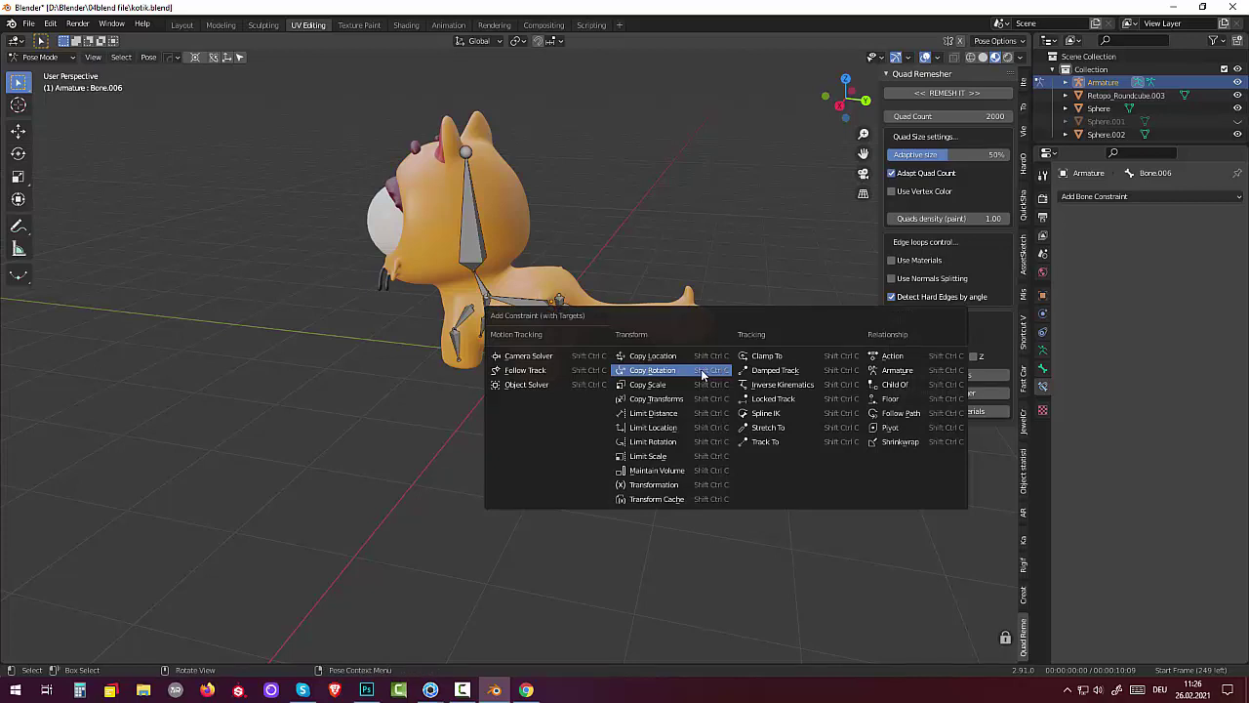
pyautogui.click(700, 369)
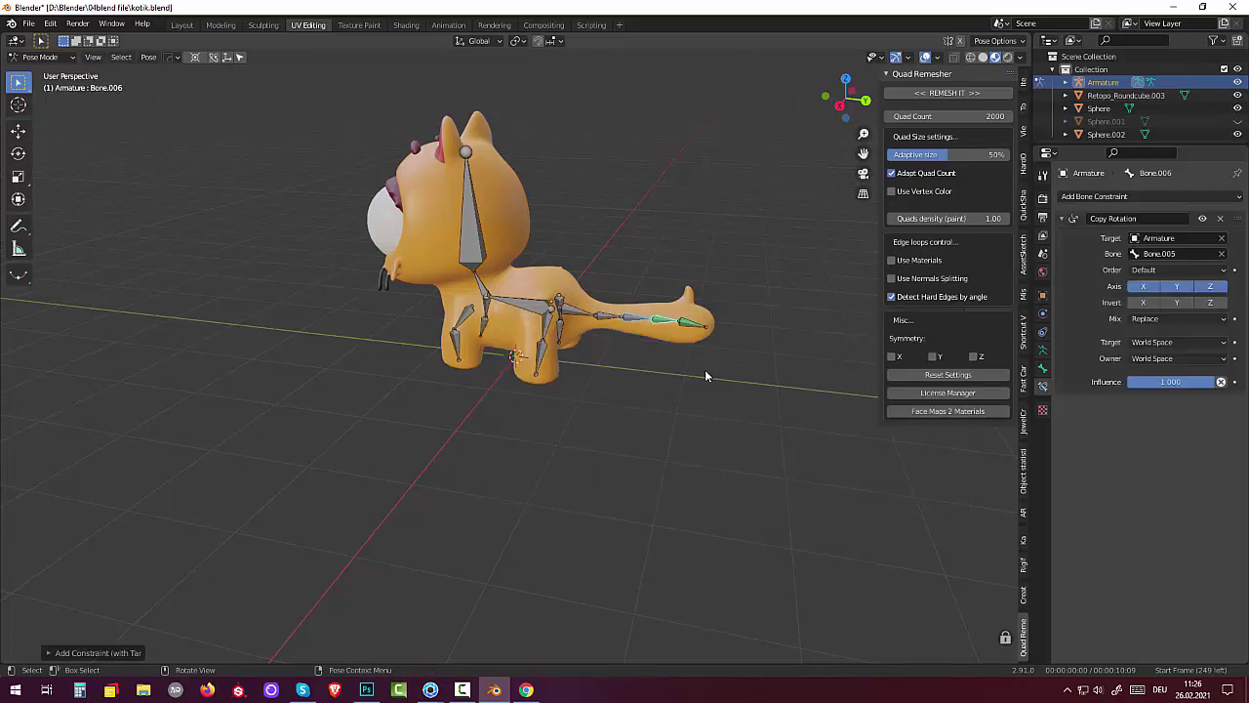
pyautogui.click(1176, 341)
pyautogui.click(1153, 402)
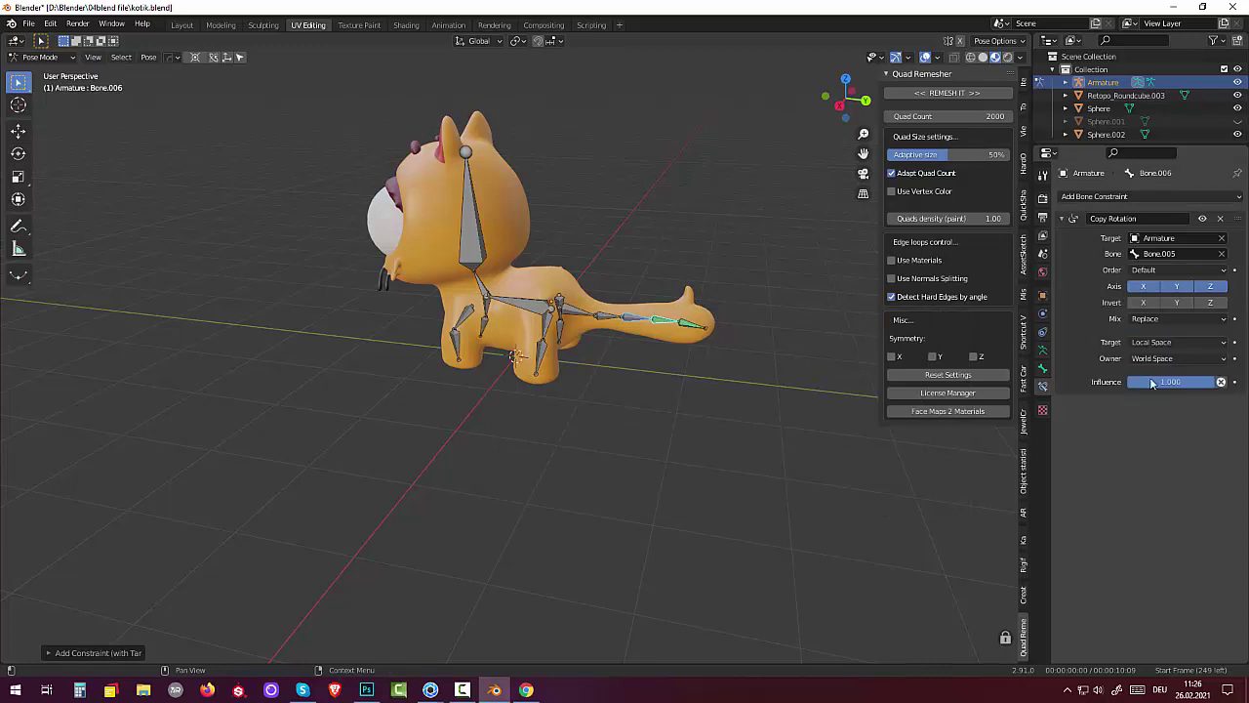
pyautogui.click(1154, 360)
pyautogui.click(1160, 416)
# Step: Make Bone.005 copy Bone.004's rotation, with Target and Owner in Local Space
pyautogui.click(603, 320)
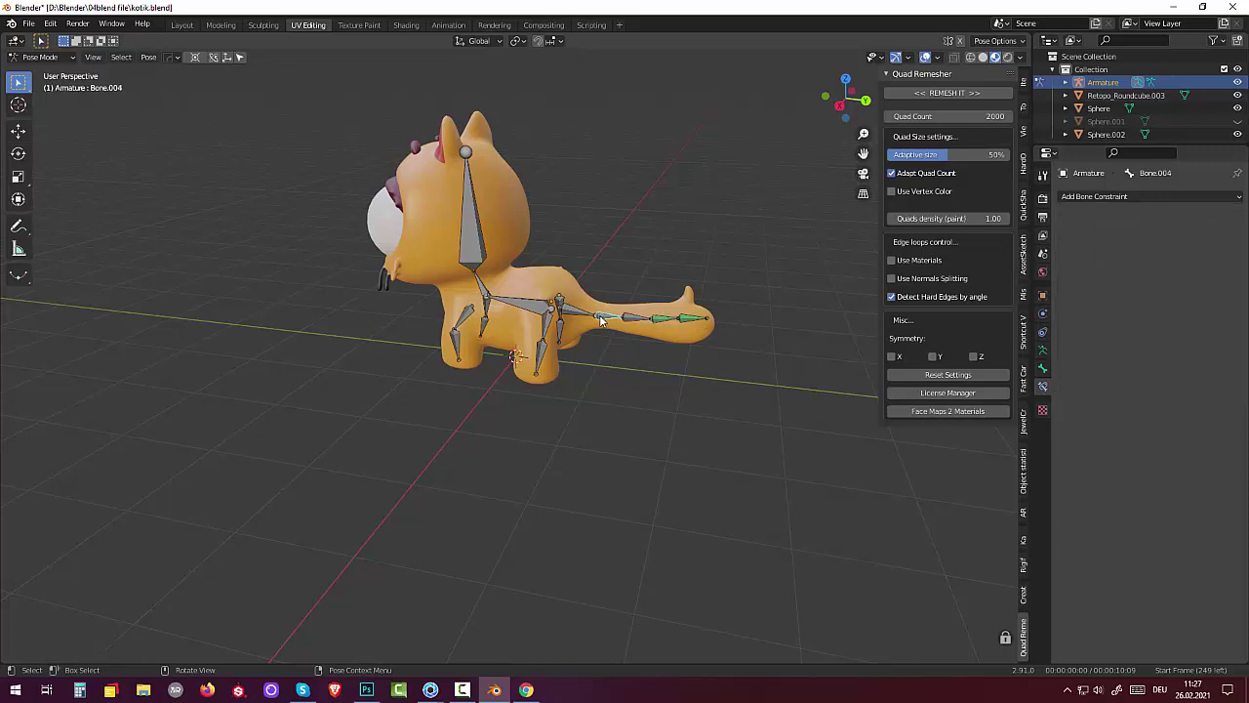
pyautogui.click(636, 322)
pyautogui.moveTo(714, 337); pyautogui.dragTo(732, 336, button='middle')
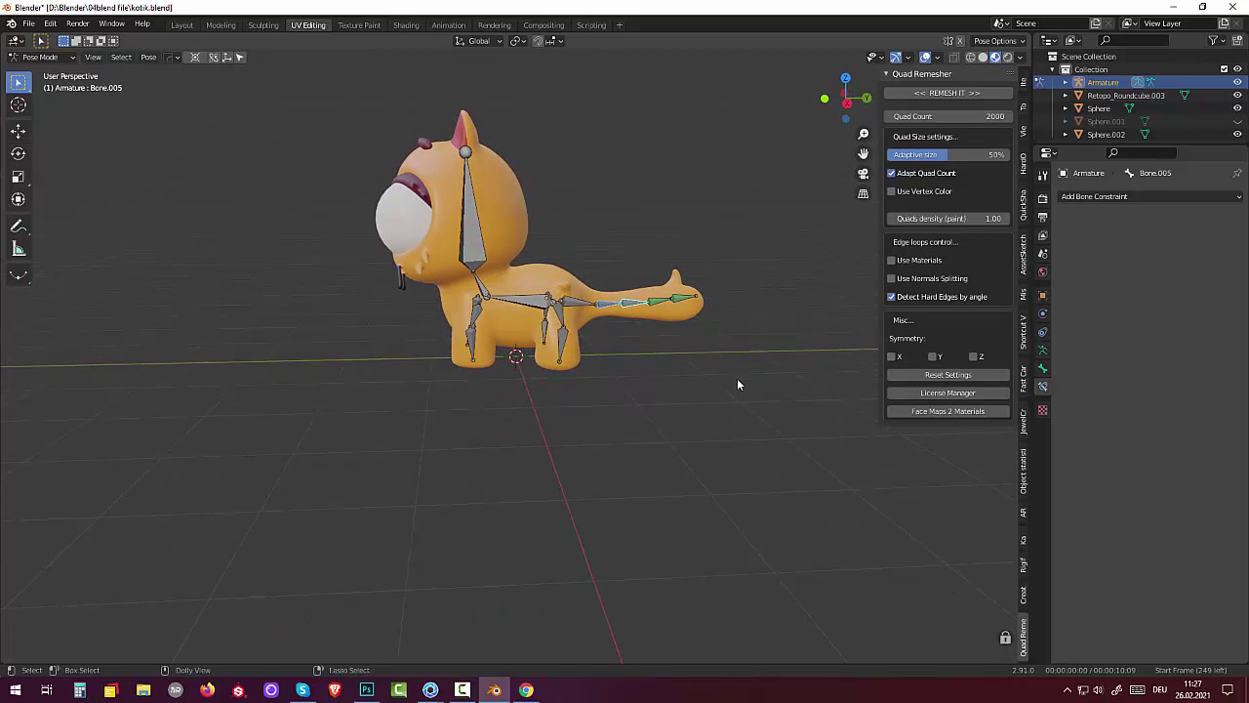
pyautogui.hotkey('shift', 'ctrl', 'c')
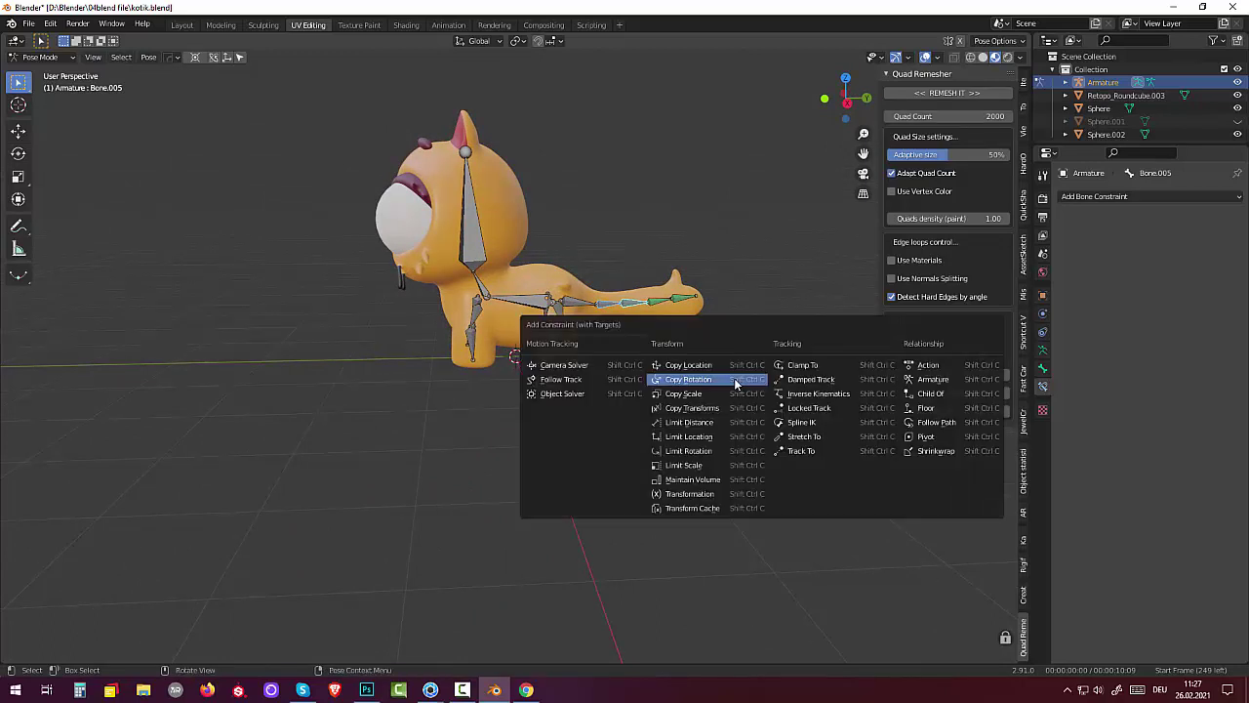
pyautogui.click(736, 383)
pyautogui.click(1135, 344)
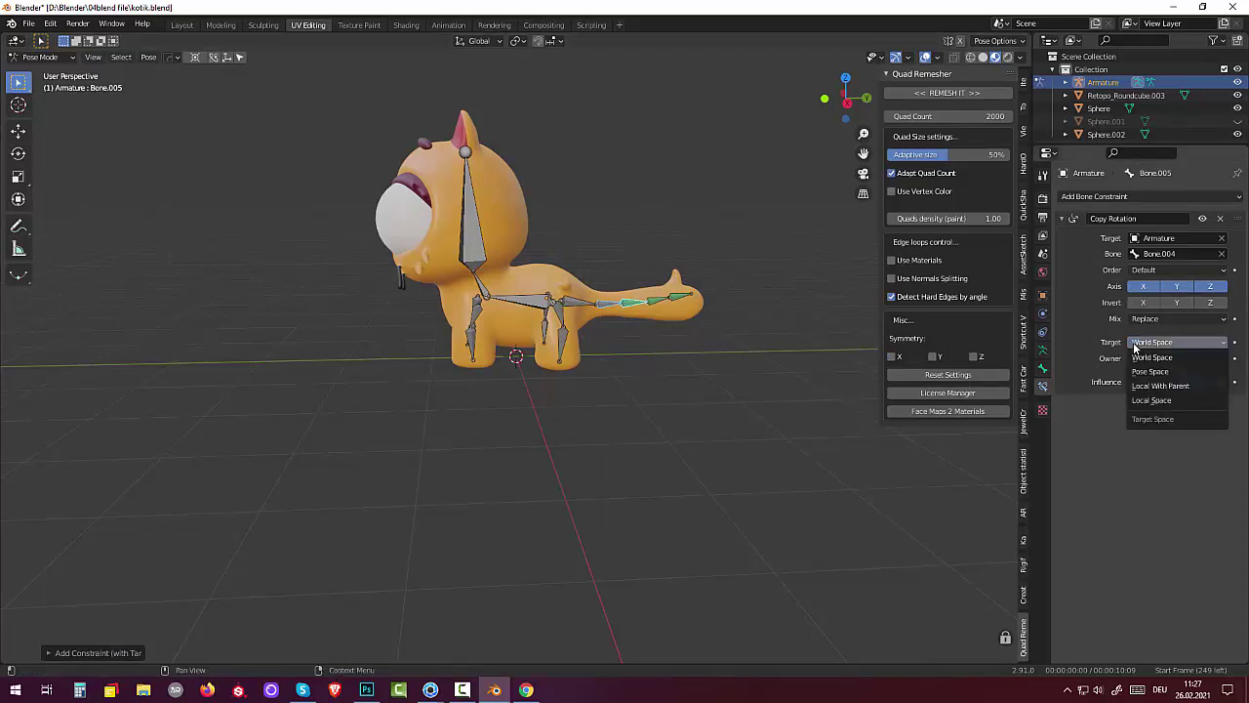
pyautogui.click(1160, 401)
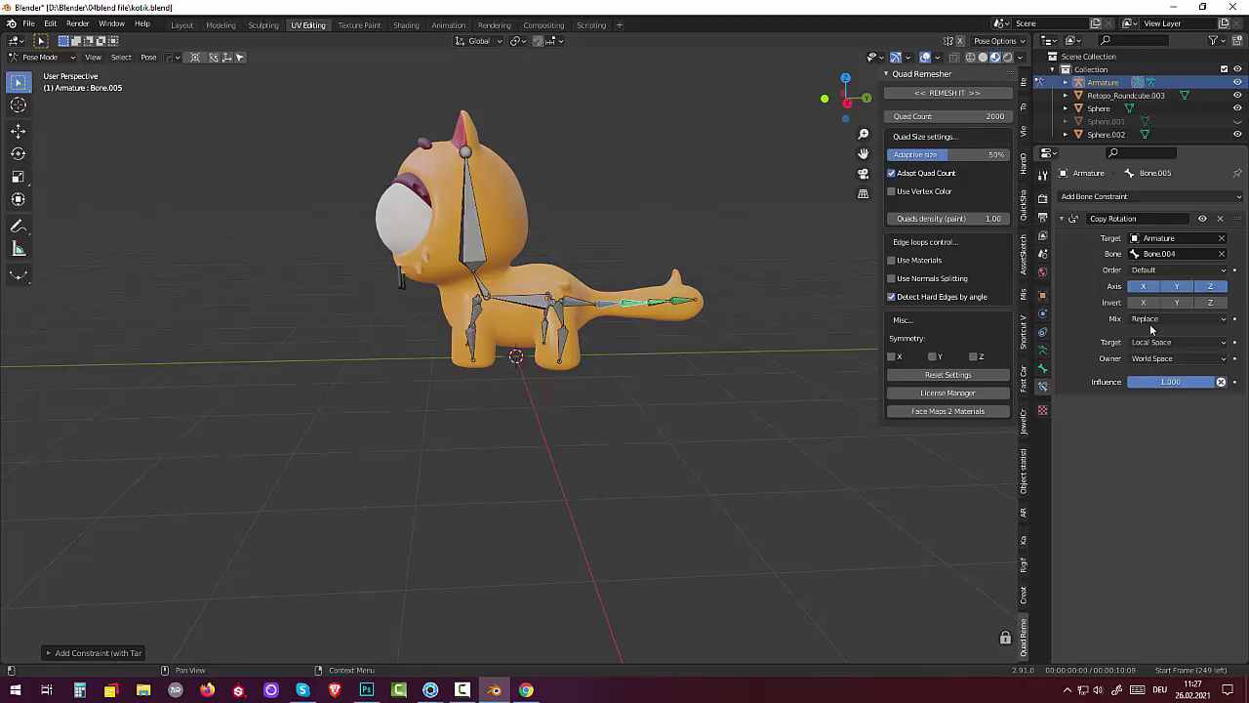
pyautogui.click(1153, 360)
pyautogui.click(1141, 357)
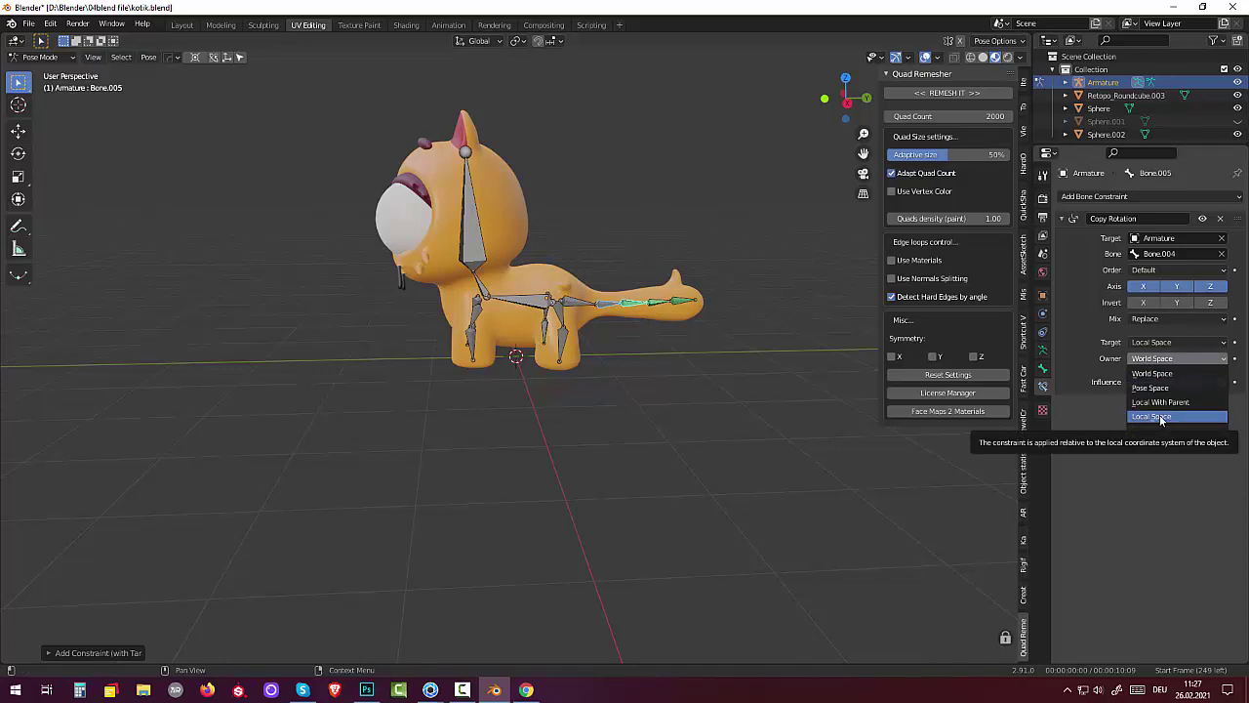
pyautogui.click(1159, 414)
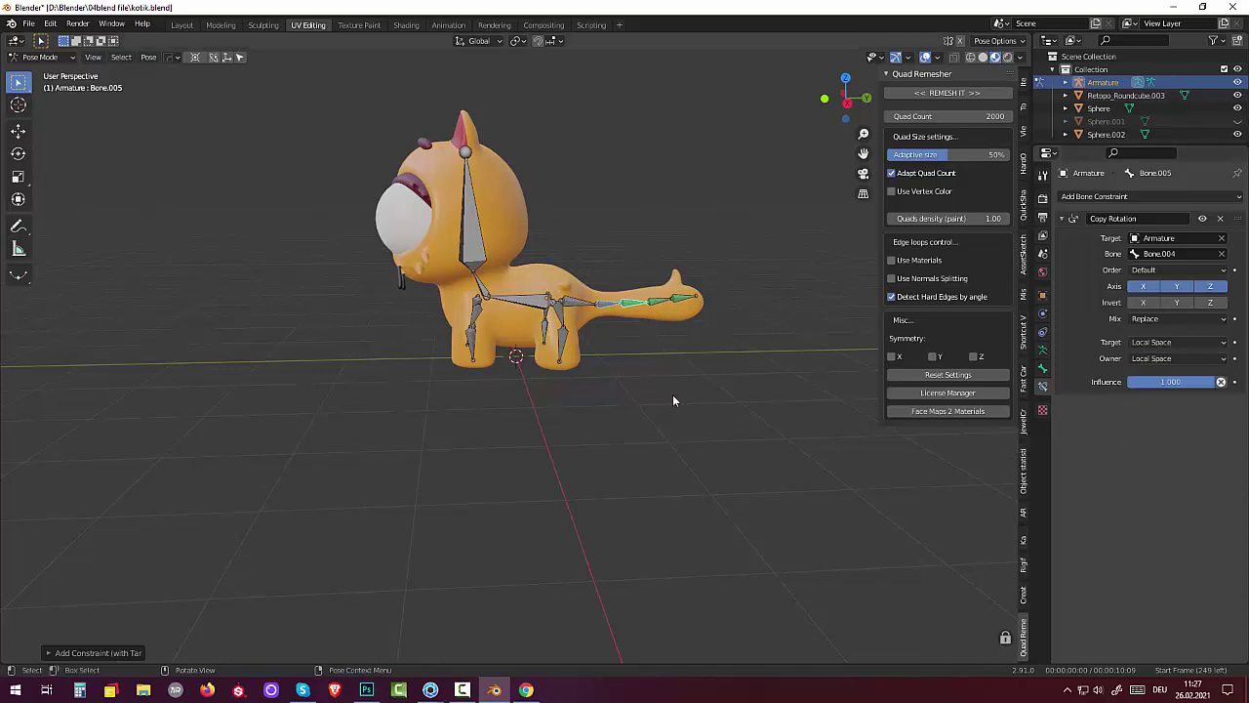
# Step: Return to Object Mode and select Retopo_Roundcube.003, then the armature as active
pyautogui.moveTo(672, 400)
pyautogui.mouseDown(button='middle')
pyautogui.moveTo(699, 410)
pyautogui.moveTo(676, 396)
pyautogui.mouseUp(button='middle')
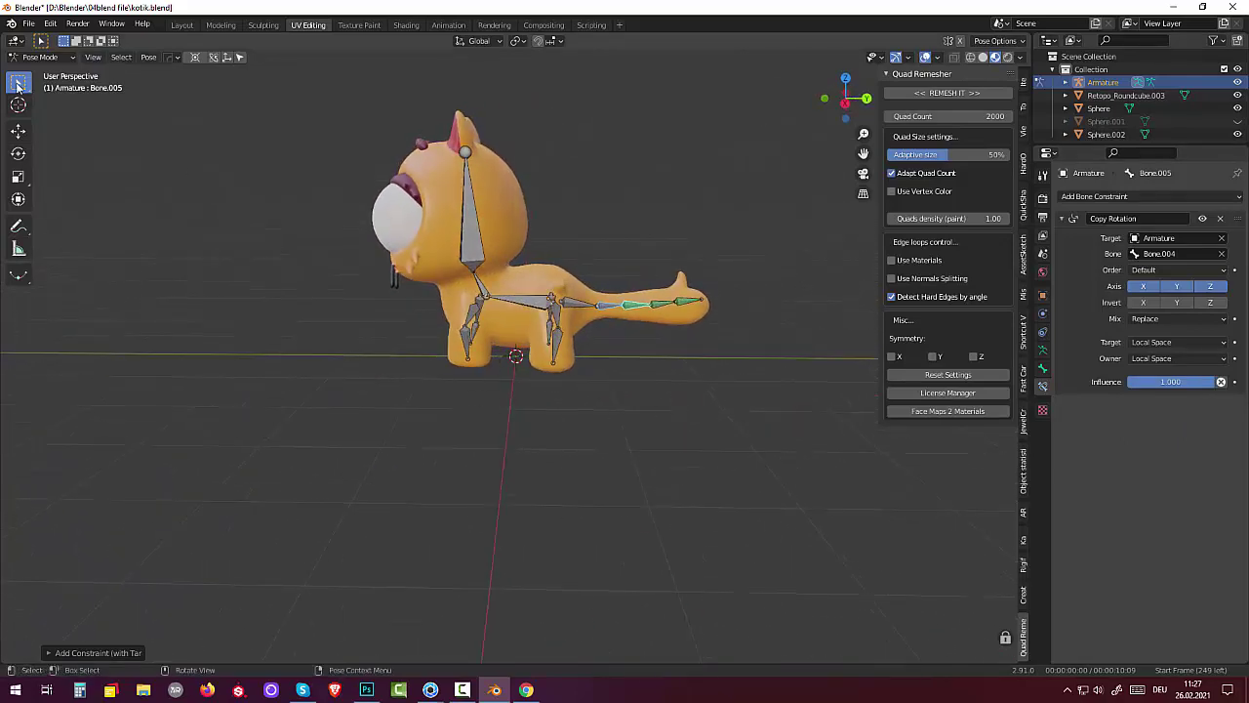
pyautogui.click(41, 57)
pyautogui.click(49, 76)
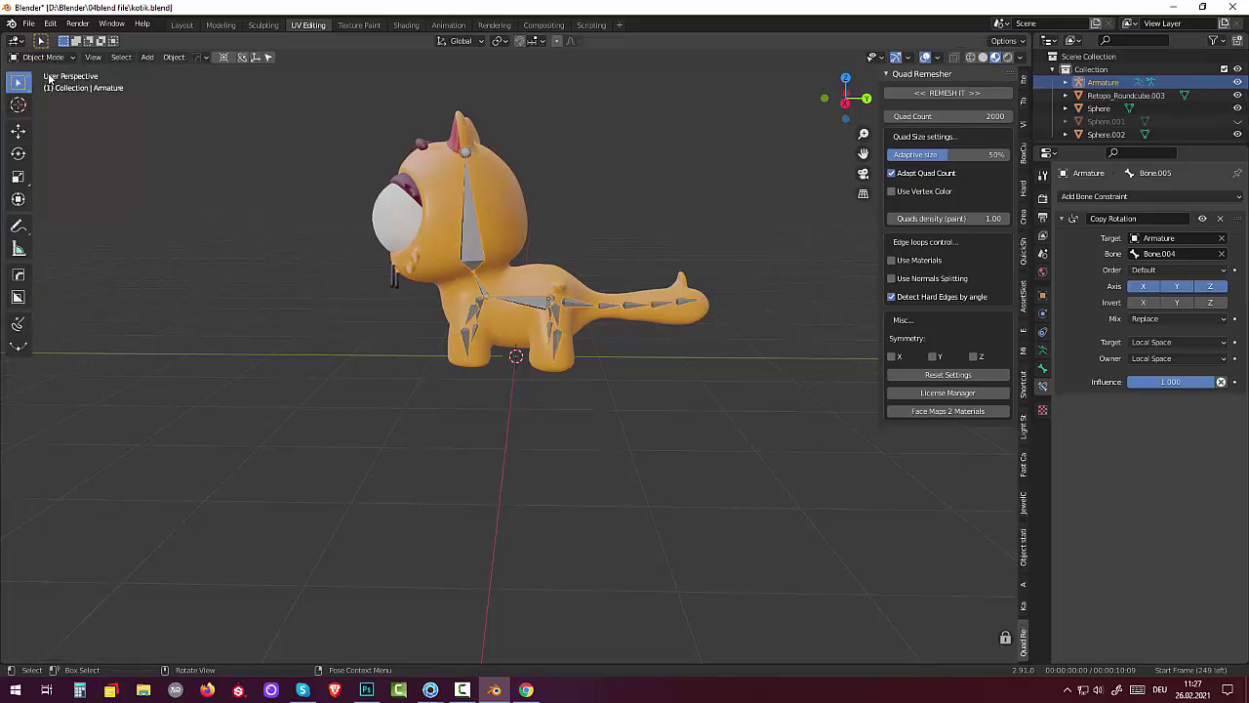
pyautogui.click(502, 221)
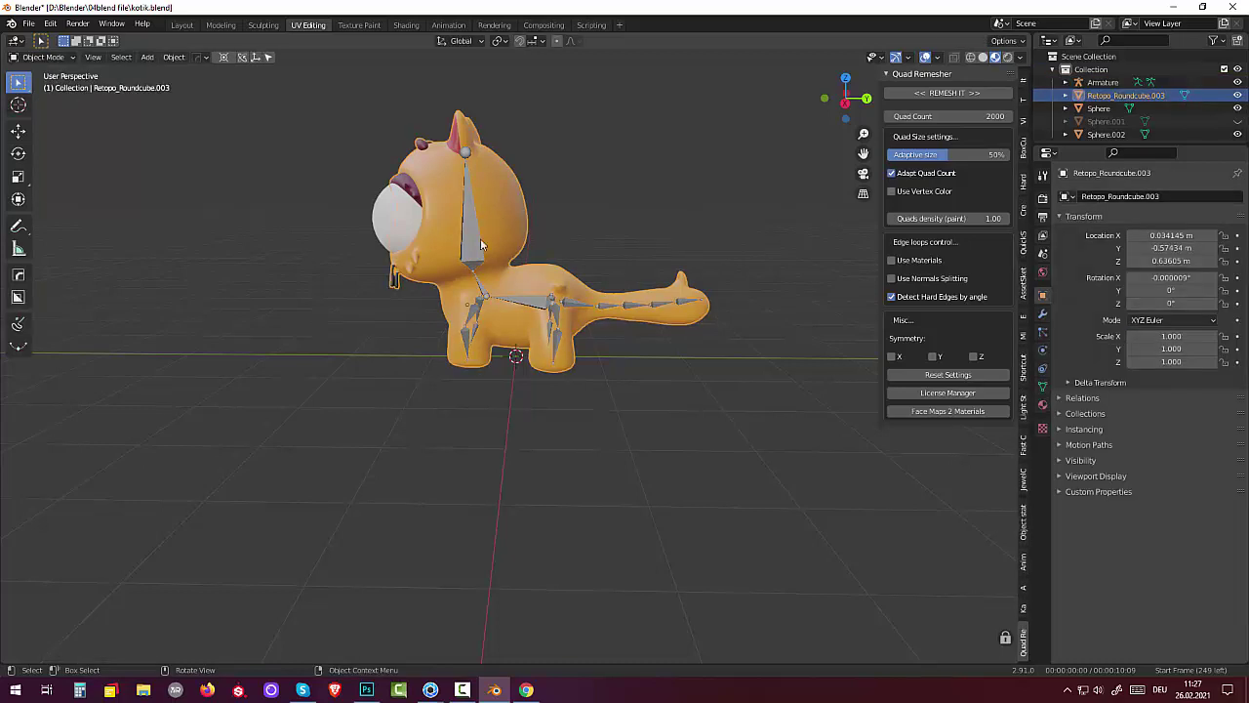
pyautogui.keyDown('shift'); pyautogui.click(481, 244); pyautogui.keyUp('shift')
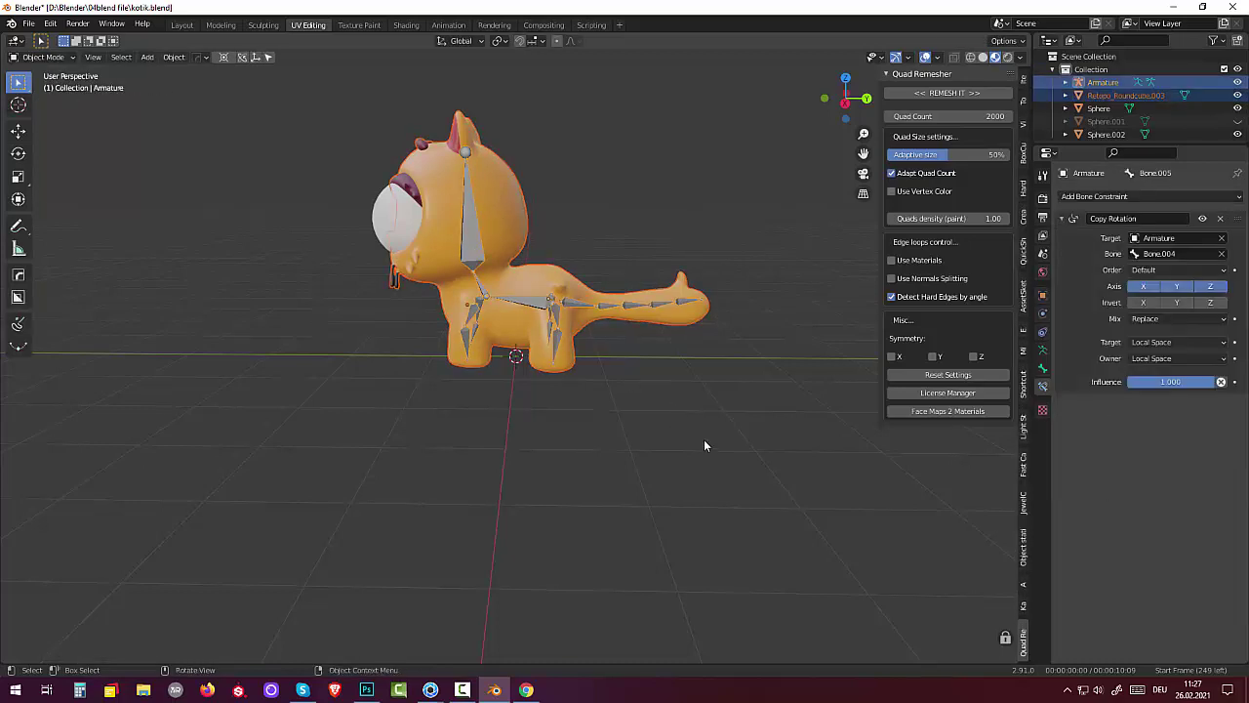
# Step: Parent Retopo_Roundcube.003 to the Armature using With Automatic Weights
pyautogui.press('ctrl')
pyautogui.hotkey('ctrl', 'p')
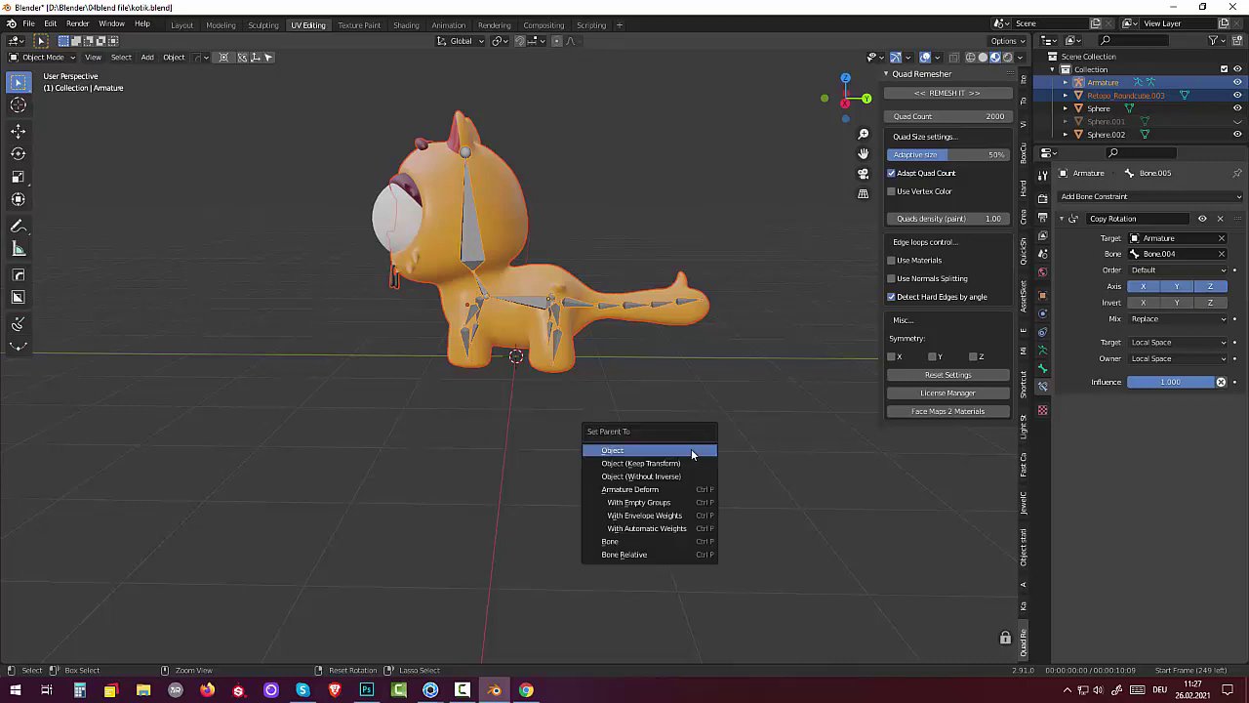
pyautogui.click(670, 529)
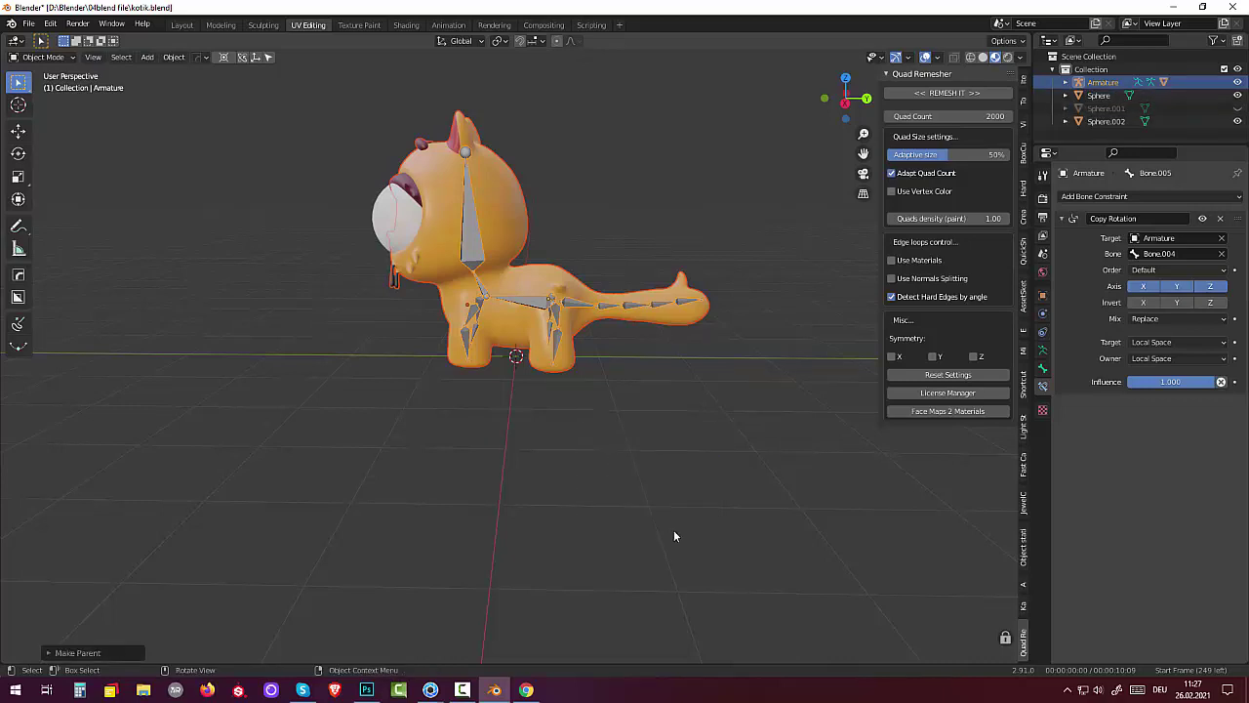
pyautogui.click(596, 508)
pyautogui.moveTo(682, 468)
pyautogui.mouseDown(button='middle')
pyautogui.moveTo(700, 479)
pyautogui.moveTo(600, 413)
pyautogui.mouseUp(button='middle')
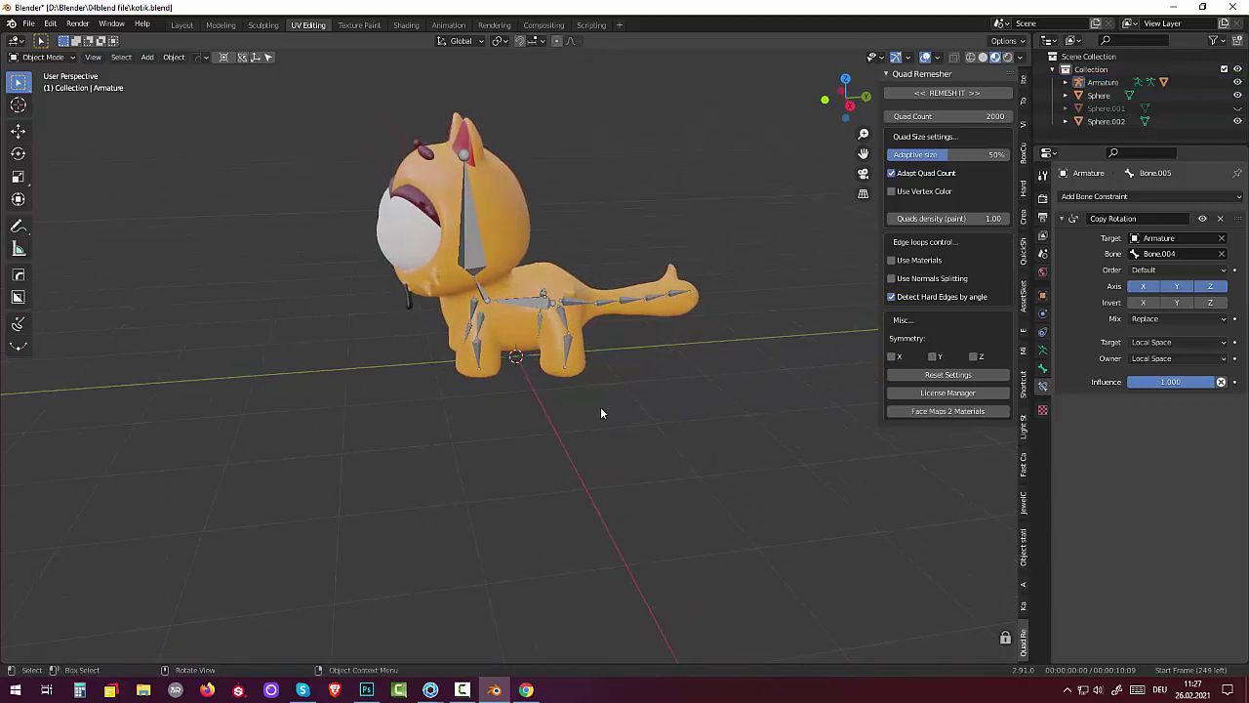
# Step: Select Sphere, Sphere.002 and the armature, then parent the eyes With Automatic Weights
pyautogui.click(391, 238)
pyautogui.moveTo(580, 288); pyautogui.dragTo(634, 296, button='middle')
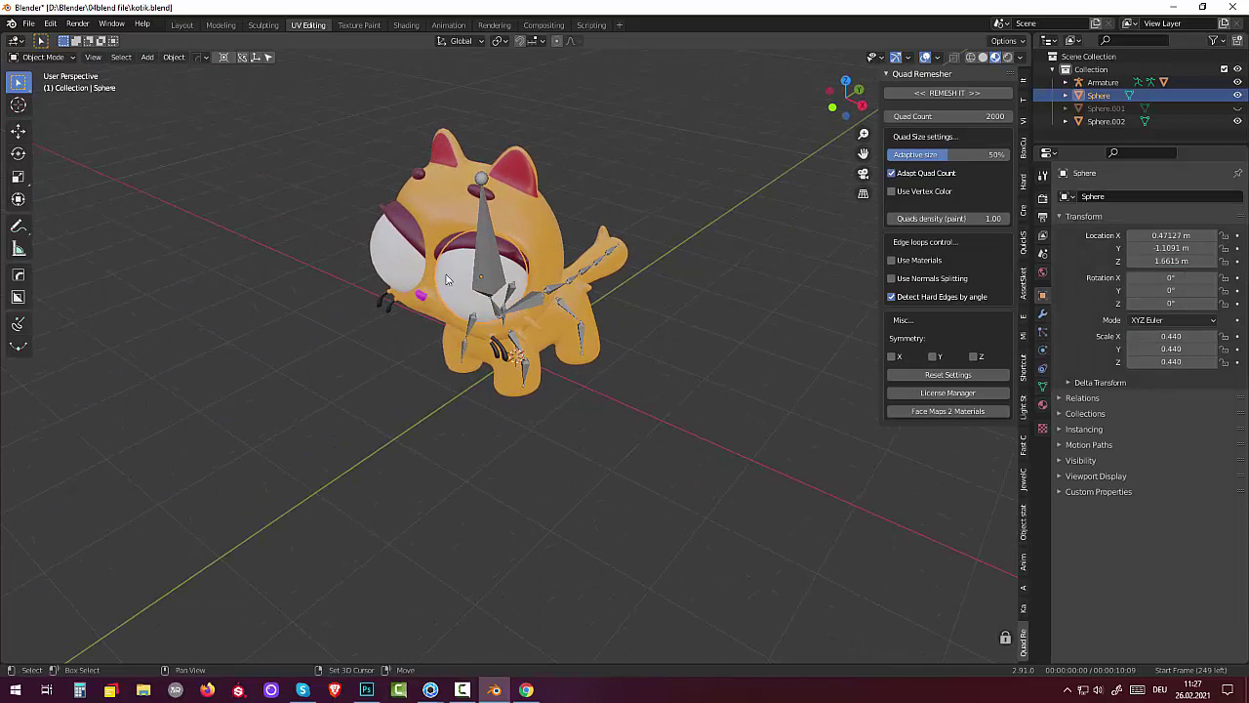
pyautogui.keyDown('shift'); pyautogui.click(394, 276); pyautogui.keyUp('shift')
pyautogui.moveTo(578, 357); pyautogui.dragTo(479, 258, button='middle')
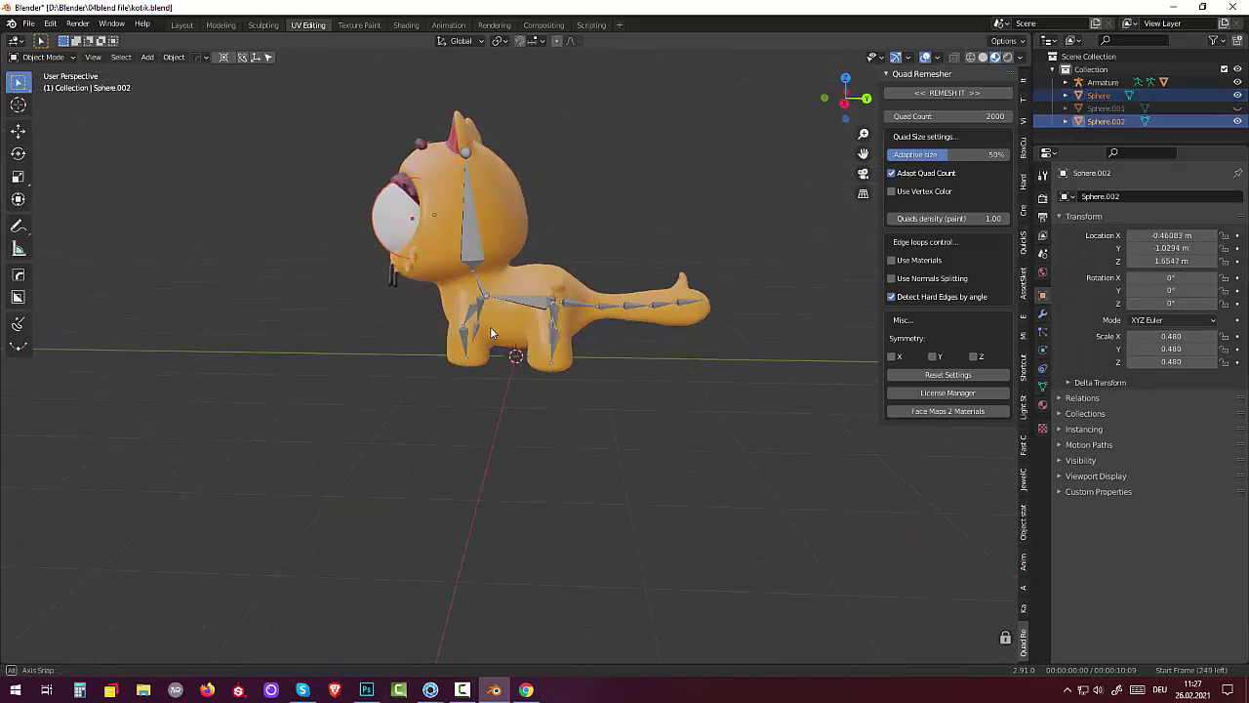
pyautogui.keyDown('shift'); pyautogui.click(479, 259); pyautogui.keyUp('shift')
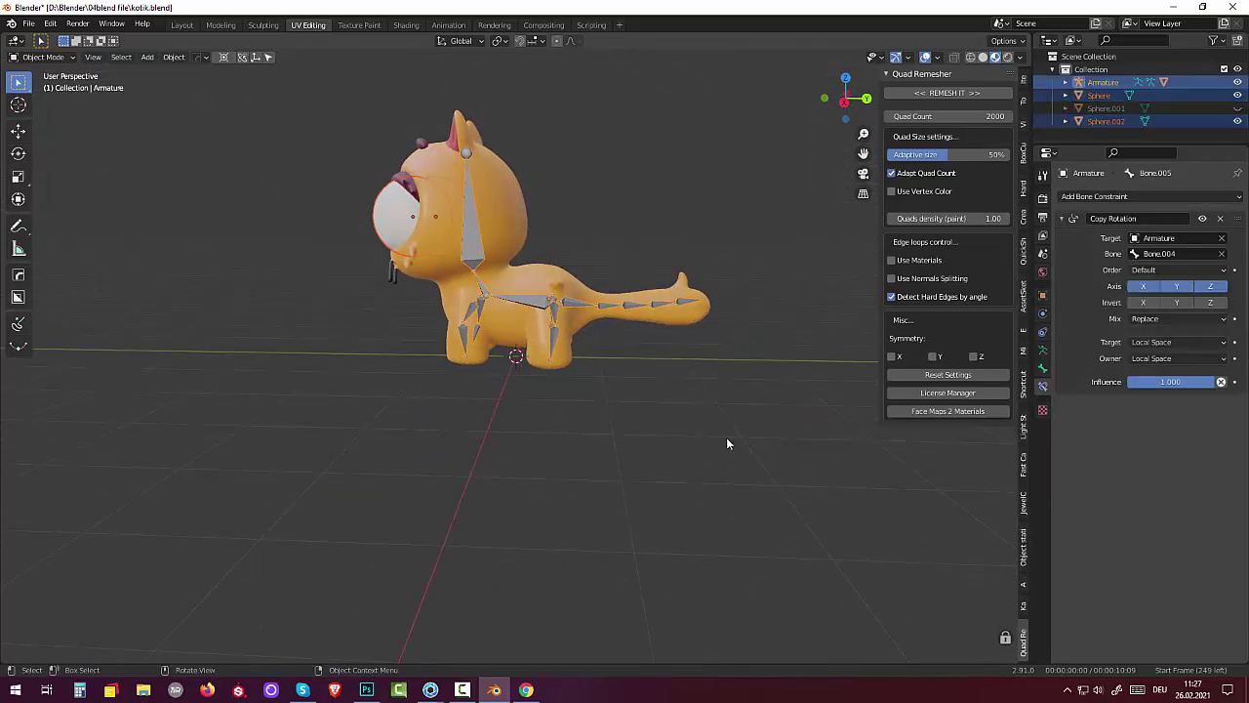
pyautogui.press('ctrl')
pyautogui.hotkey('ctrl', 'p')
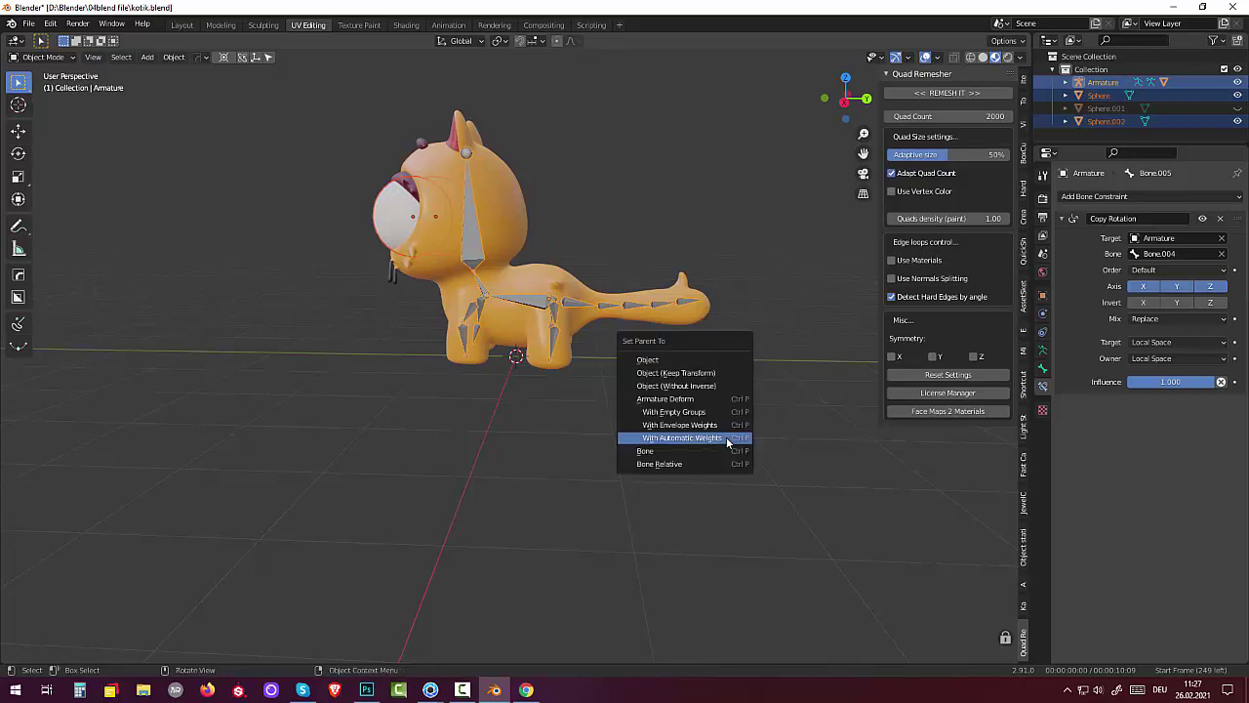
pyautogui.click(696, 442)
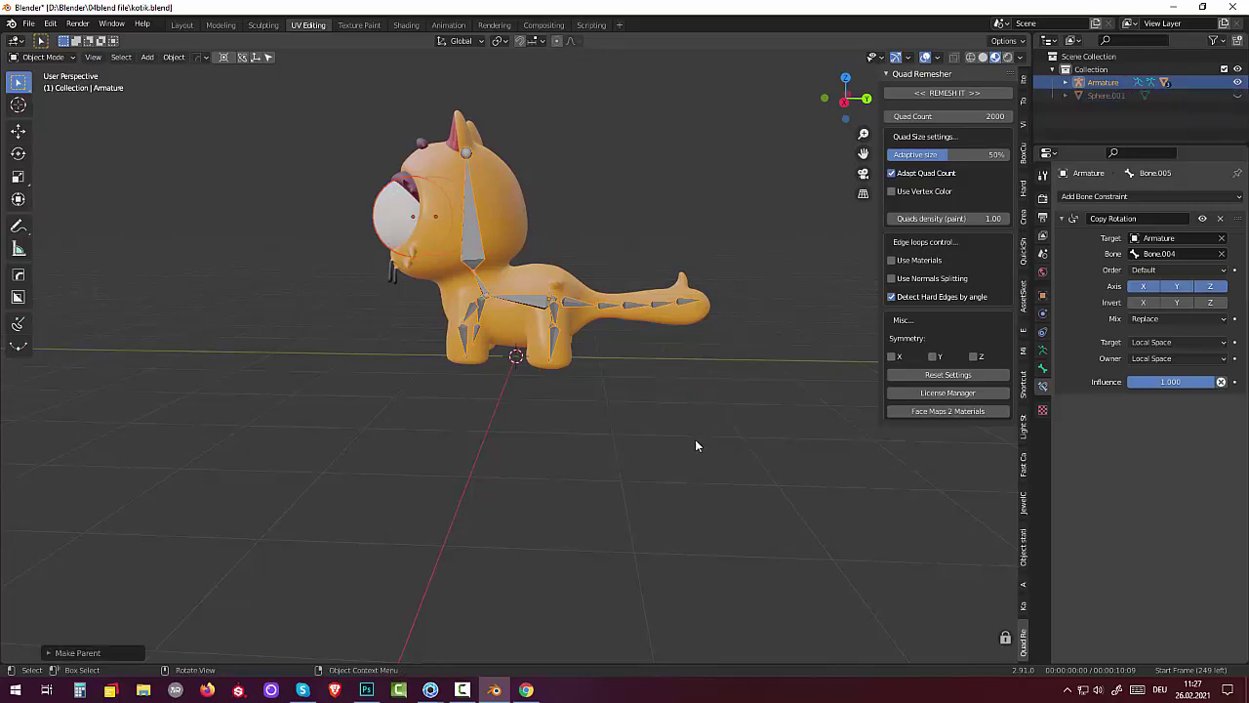
pyautogui.moveTo(695, 445)
pyautogui.mouseDown(button='middle')
pyautogui.moveTo(842, 466)
pyautogui.moveTo(799, 495)
pyautogui.moveTo(703, 433)
pyautogui.moveTo(714, 451)
pyautogui.mouseUp(button='middle')
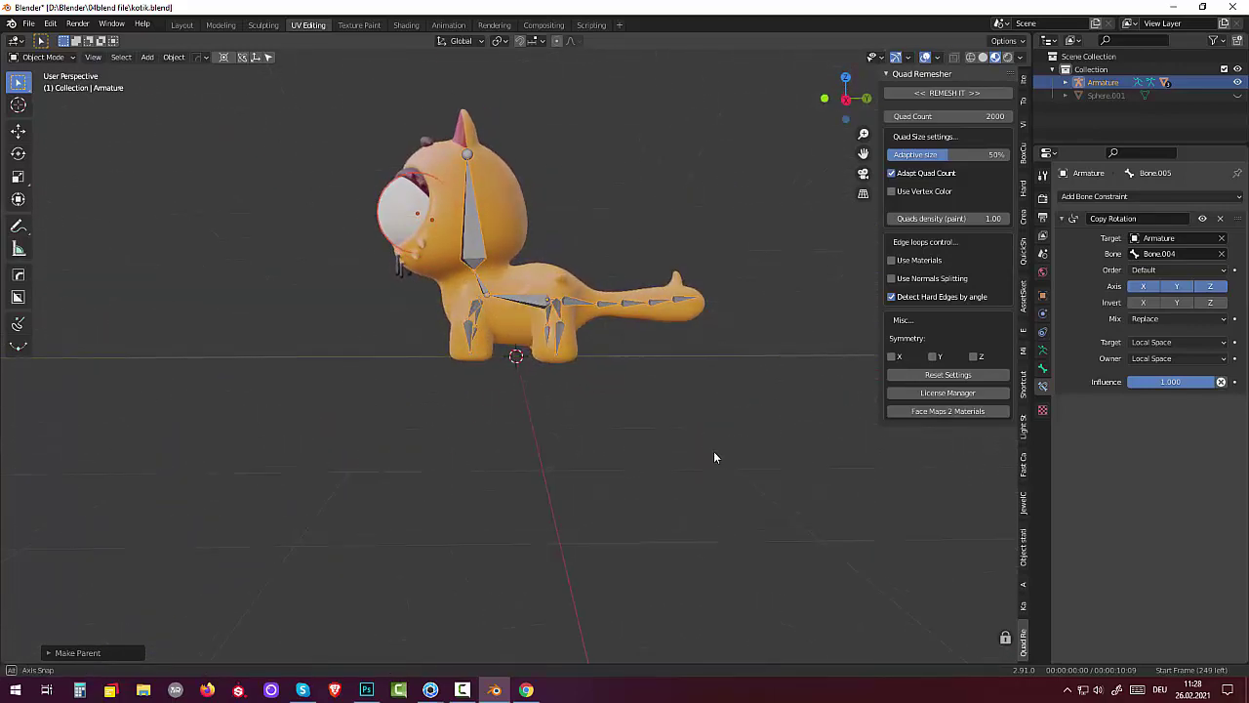
# Step: Switch the armature from Object Mode to Pose Mode and select the head bone
pyautogui.click(41, 58)
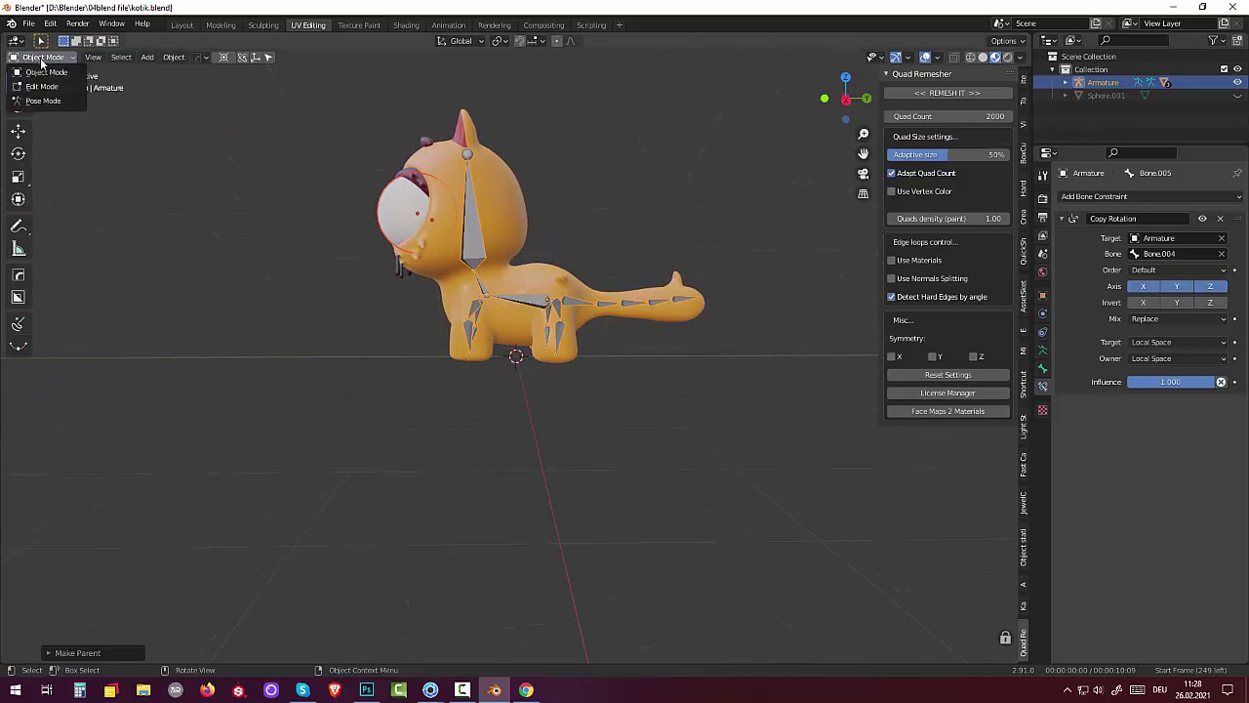
pyautogui.click(44, 101)
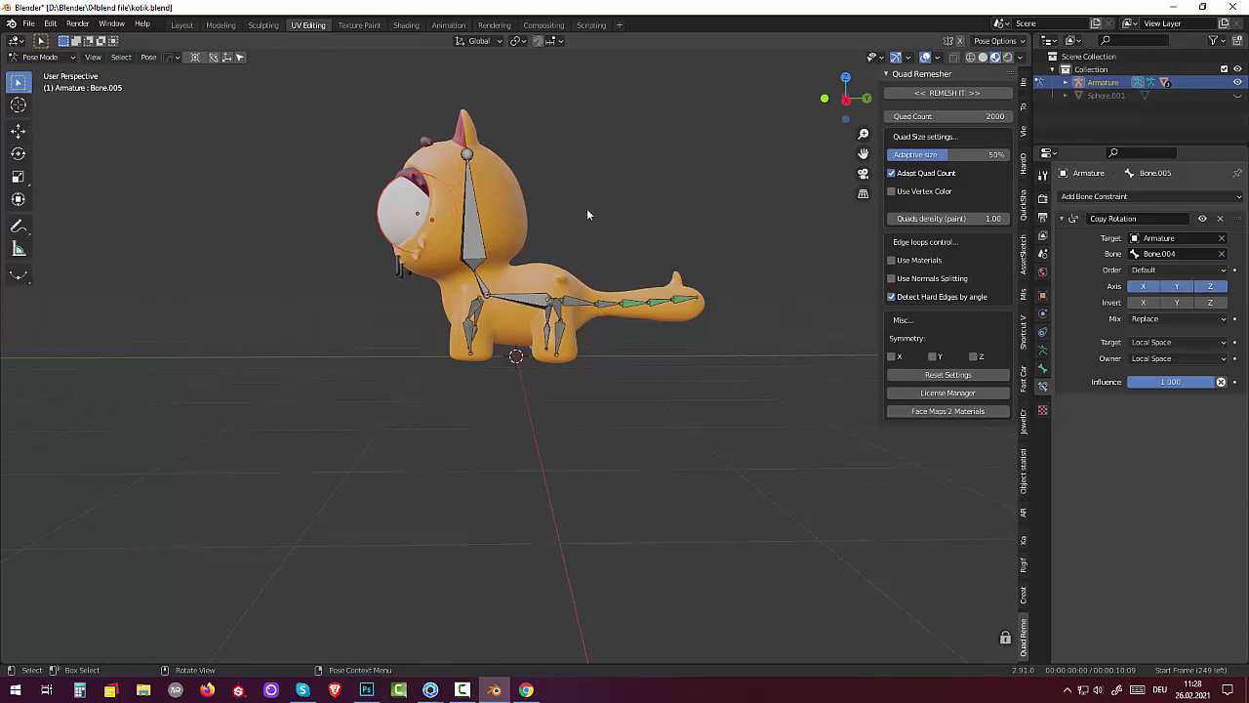
pyautogui.click(472, 234)
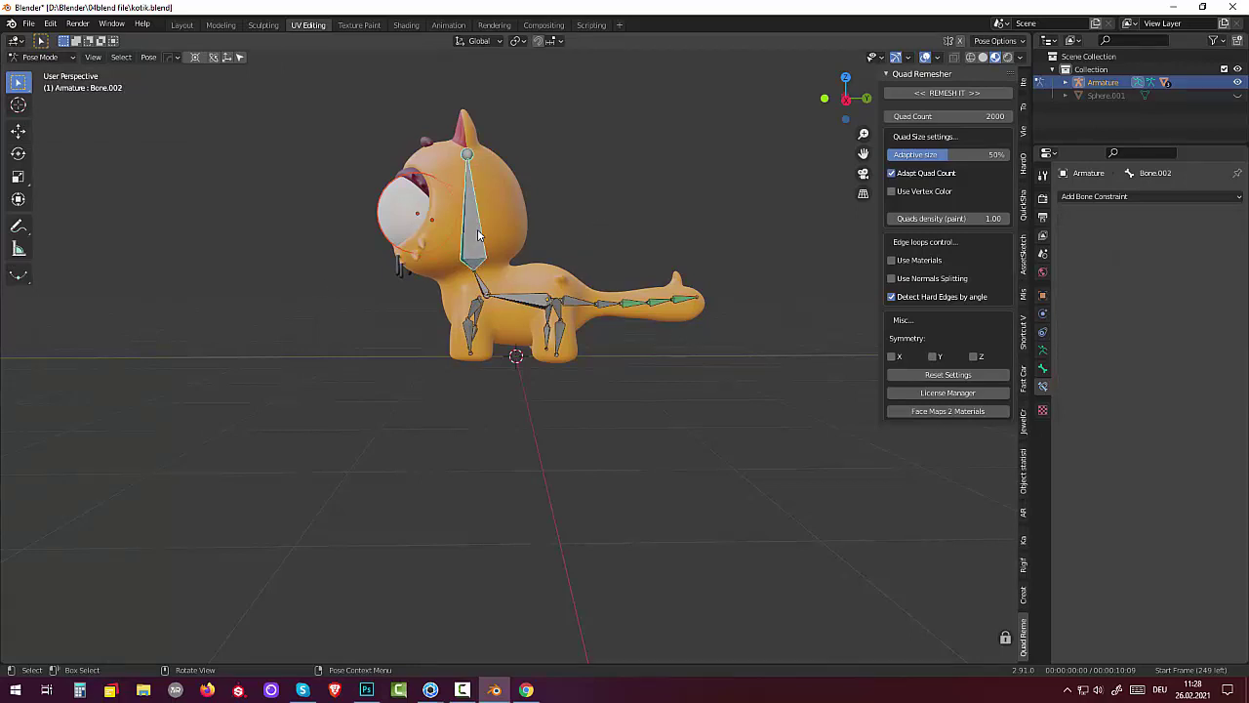
pyautogui.click(44, 56)
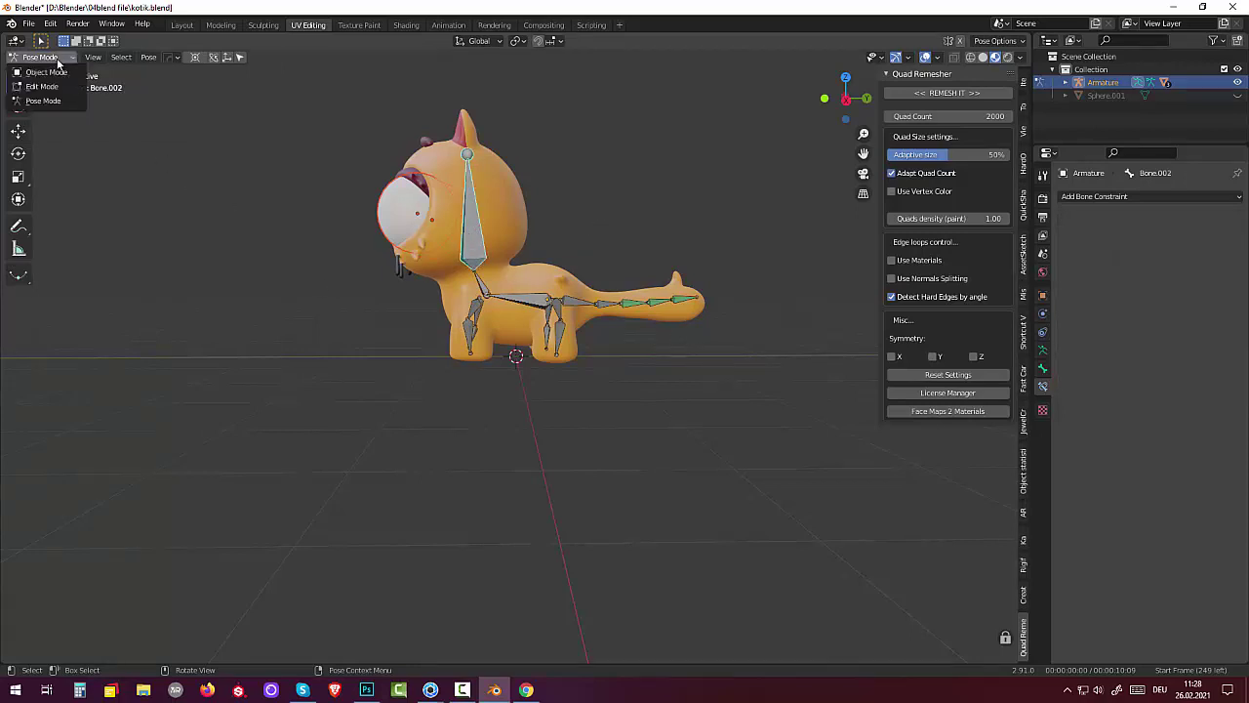
pyautogui.click(56, 70)
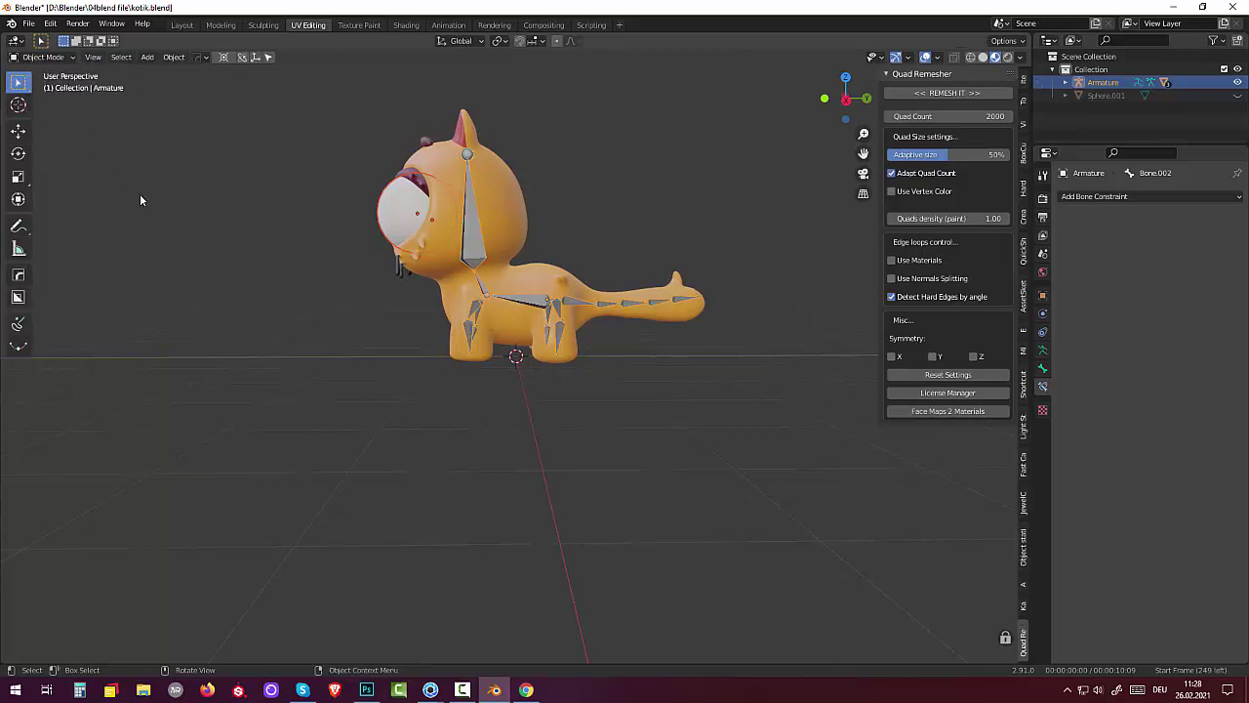
pyautogui.click(43, 57)
pyautogui.click(53, 102)
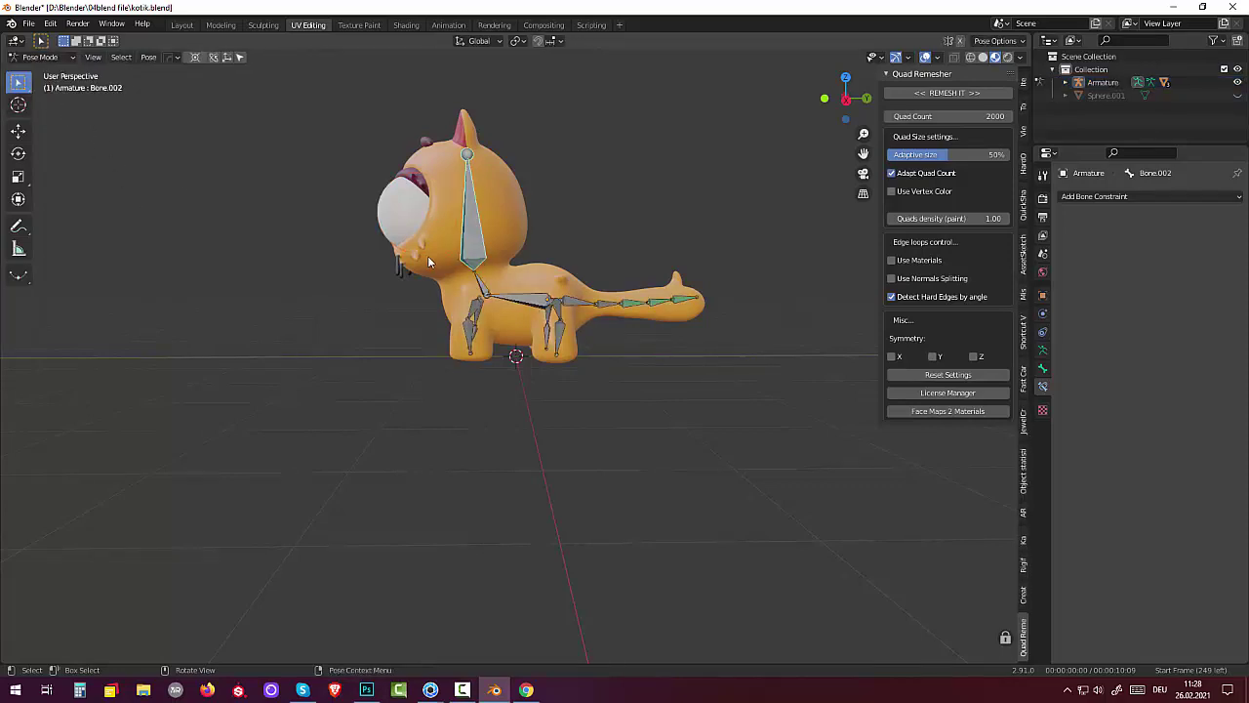
pyautogui.moveTo(553, 153)
pyautogui.mouseDown(button='middle')
pyautogui.moveTo(597, 179)
pyautogui.moveTo(582, 182)
pyautogui.moveTo(578, 167)
pyautogui.mouseUp(button='middle')
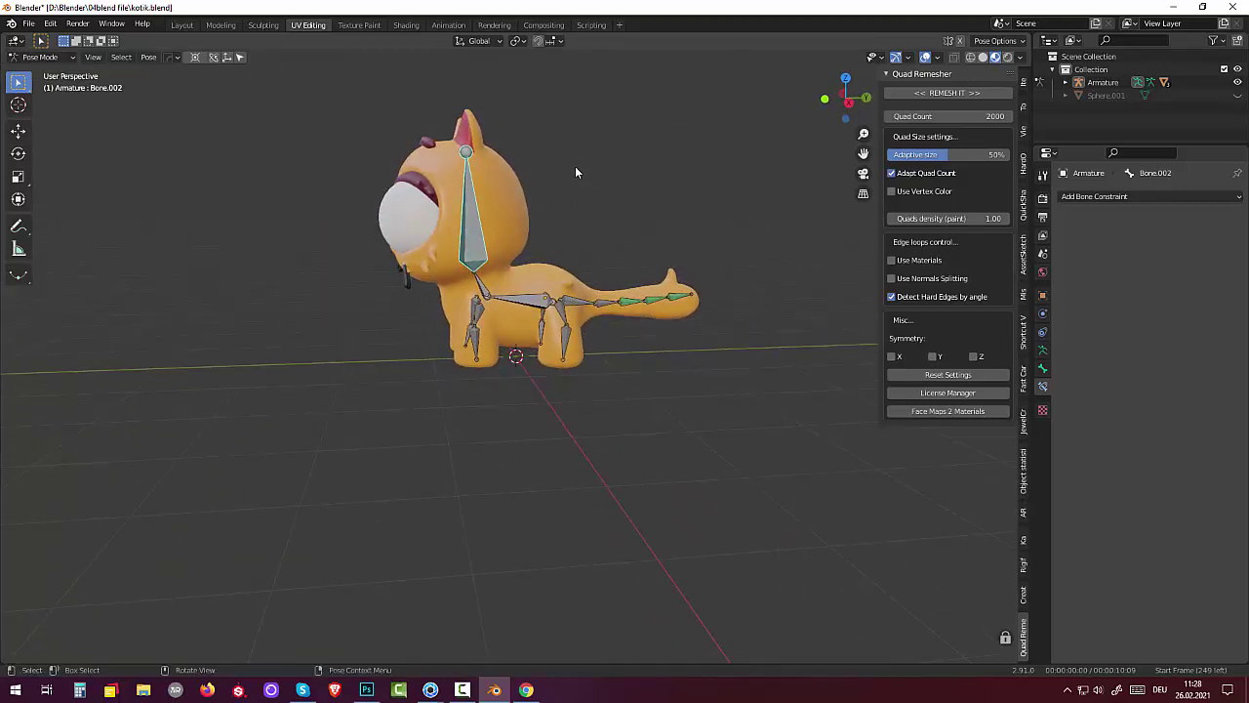
# Step: Rotate the head bone to tilt the cat's head
pyautogui.press('r')
pyautogui.click(615, 193)
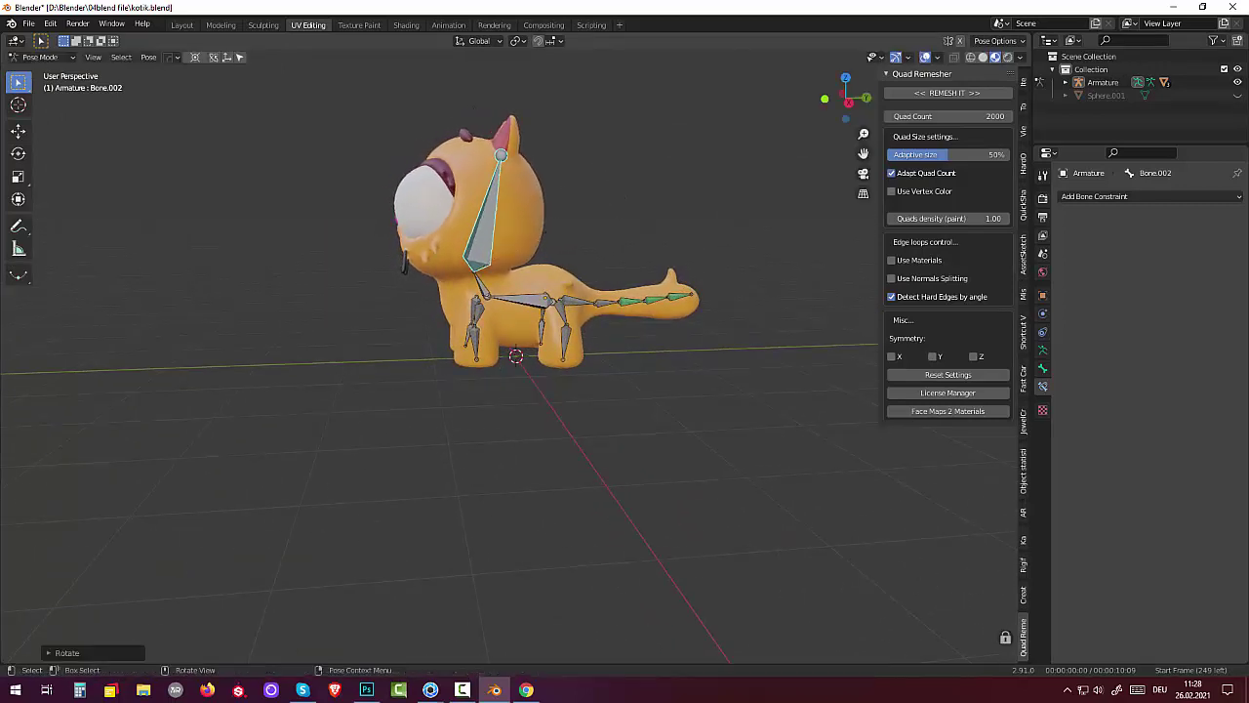
pyautogui.moveTo(616, 193); pyautogui.dragTo(733, 207, button='middle')
pyautogui.press('r')
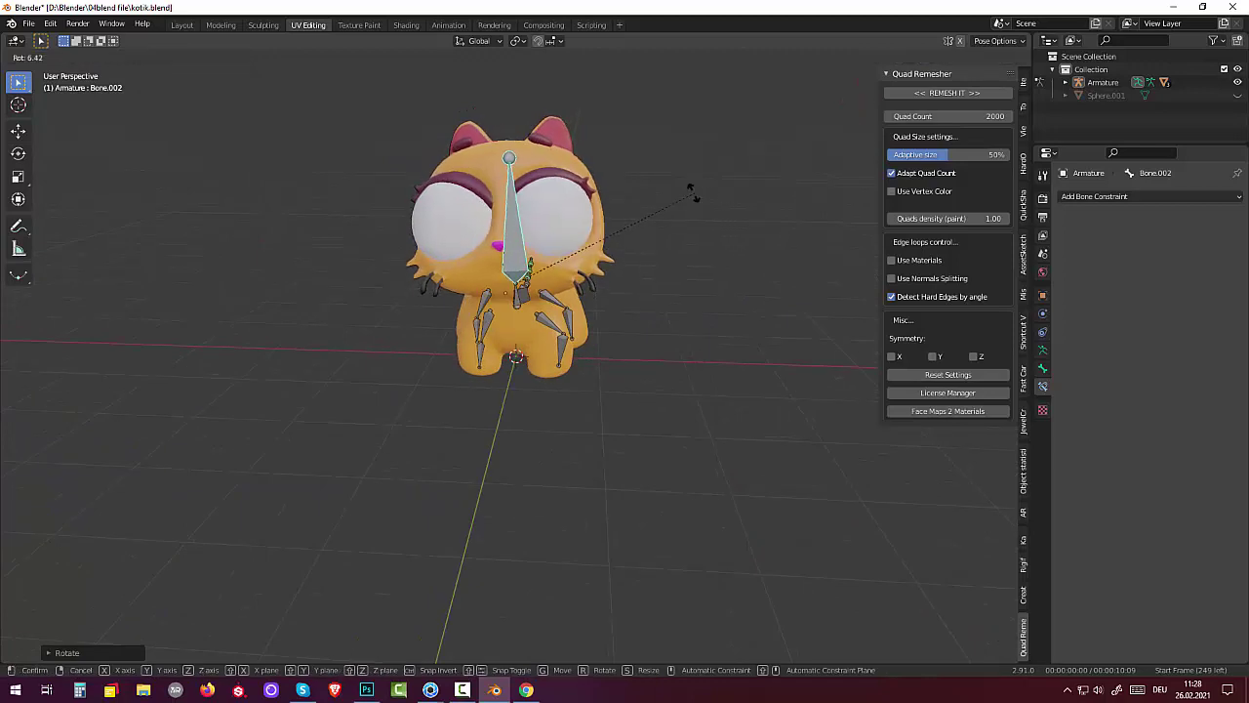
pyautogui.click(652, 178)
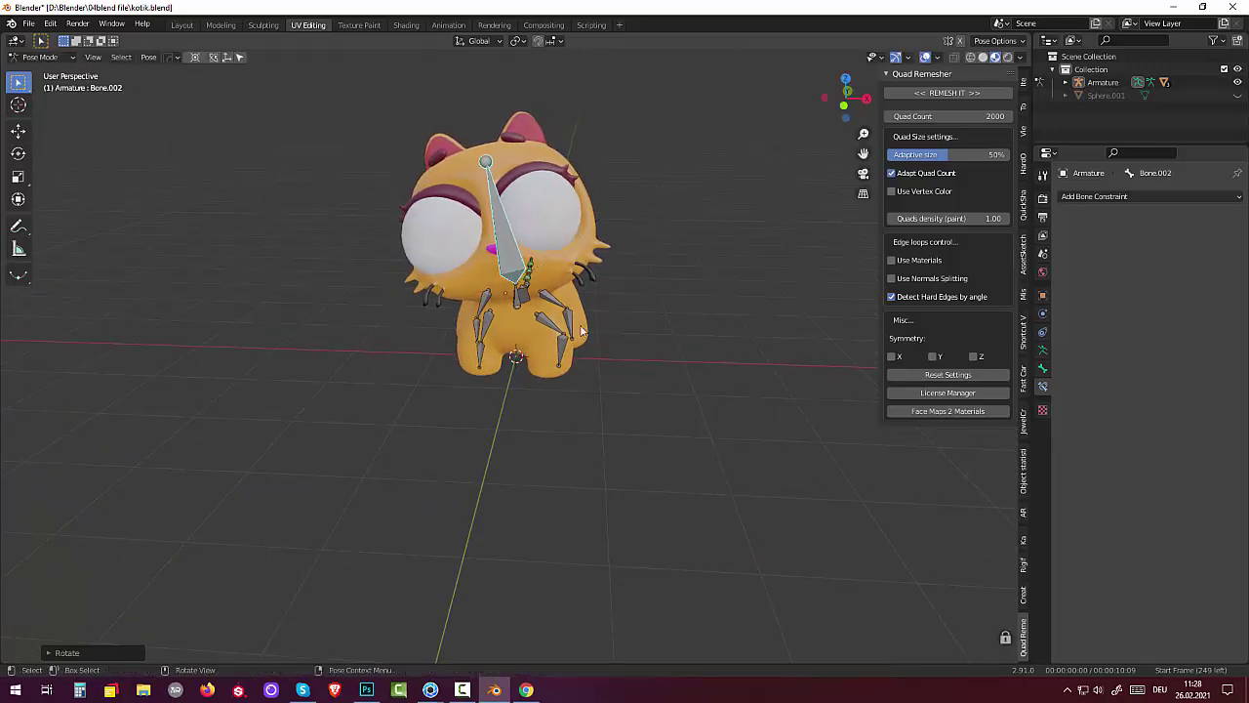
# Step: Rotate both front leg bones to bend the cat's front legs
pyautogui.click(568, 356)
pyautogui.moveTo(564, 399); pyautogui.dragTo(493, 365, button='middle')
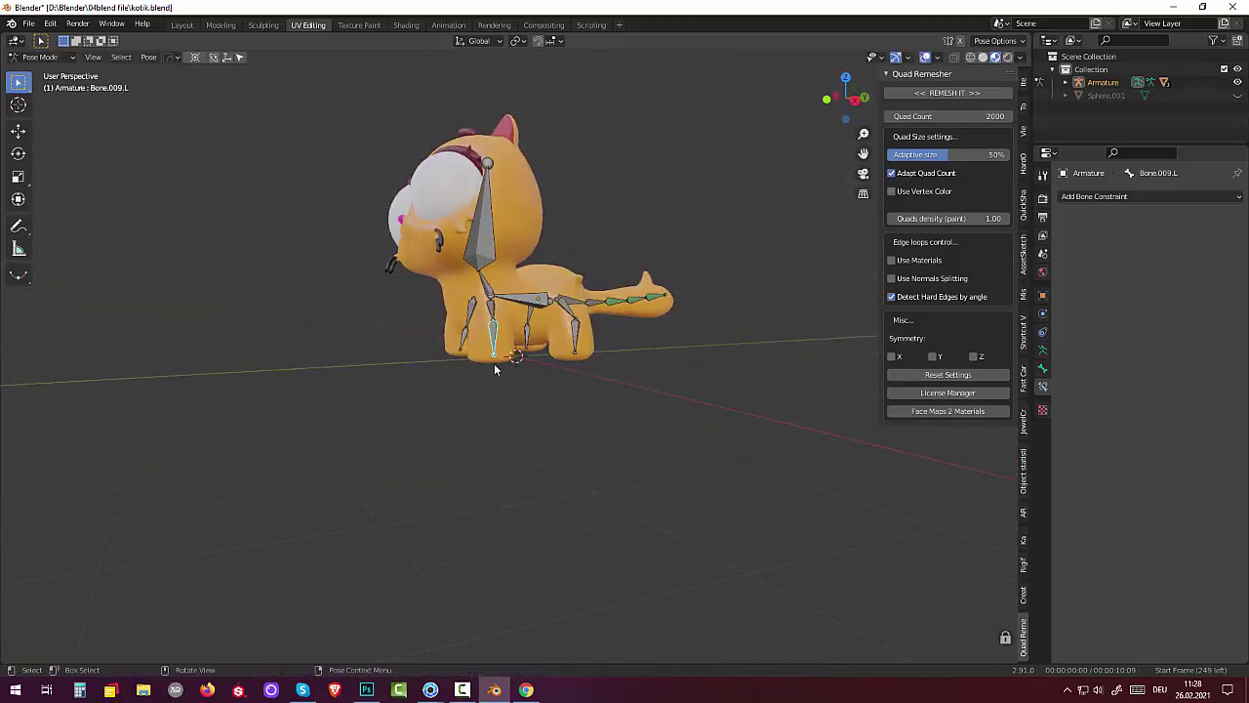
pyautogui.press('r')
pyautogui.click(493, 363)
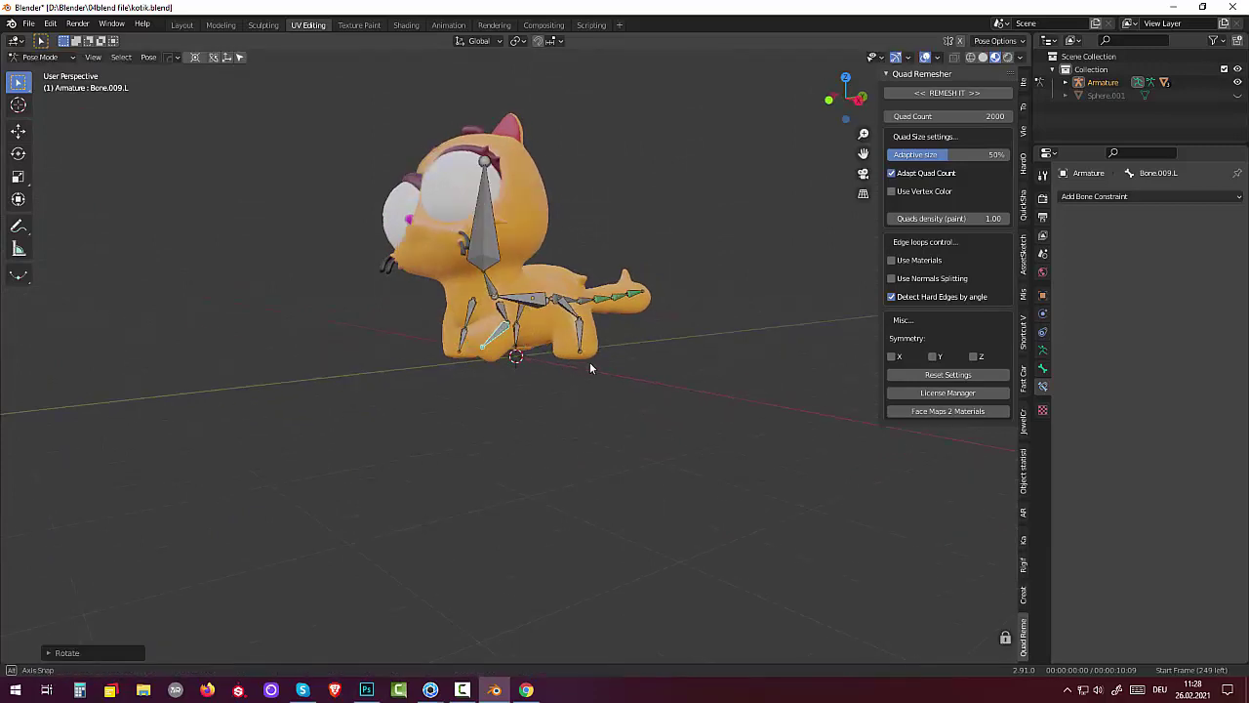
pyautogui.moveTo(589, 362); pyautogui.dragTo(661, 367, button='middle')
pyautogui.press('r')
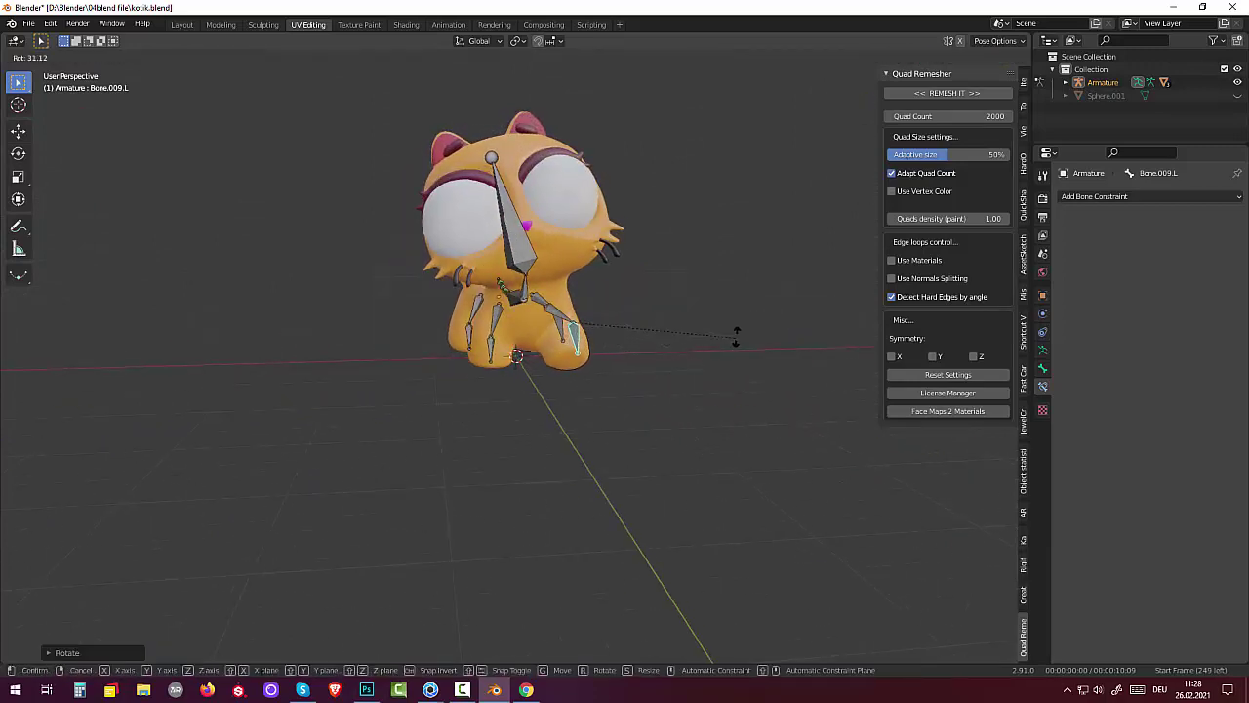
pyautogui.click(690, 280)
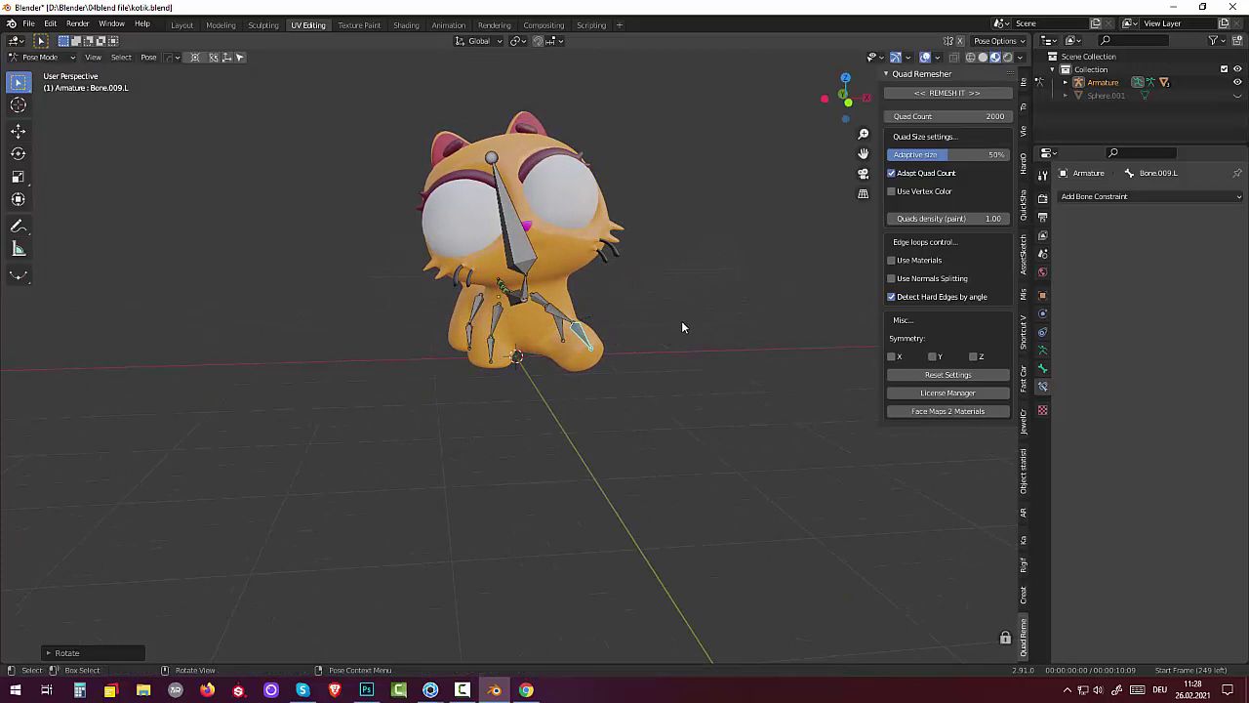
pyautogui.moveTo(681, 320); pyautogui.dragTo(579, 353, button='middle')
pyautogui.click(580, 354)
pyautogui.press('r')
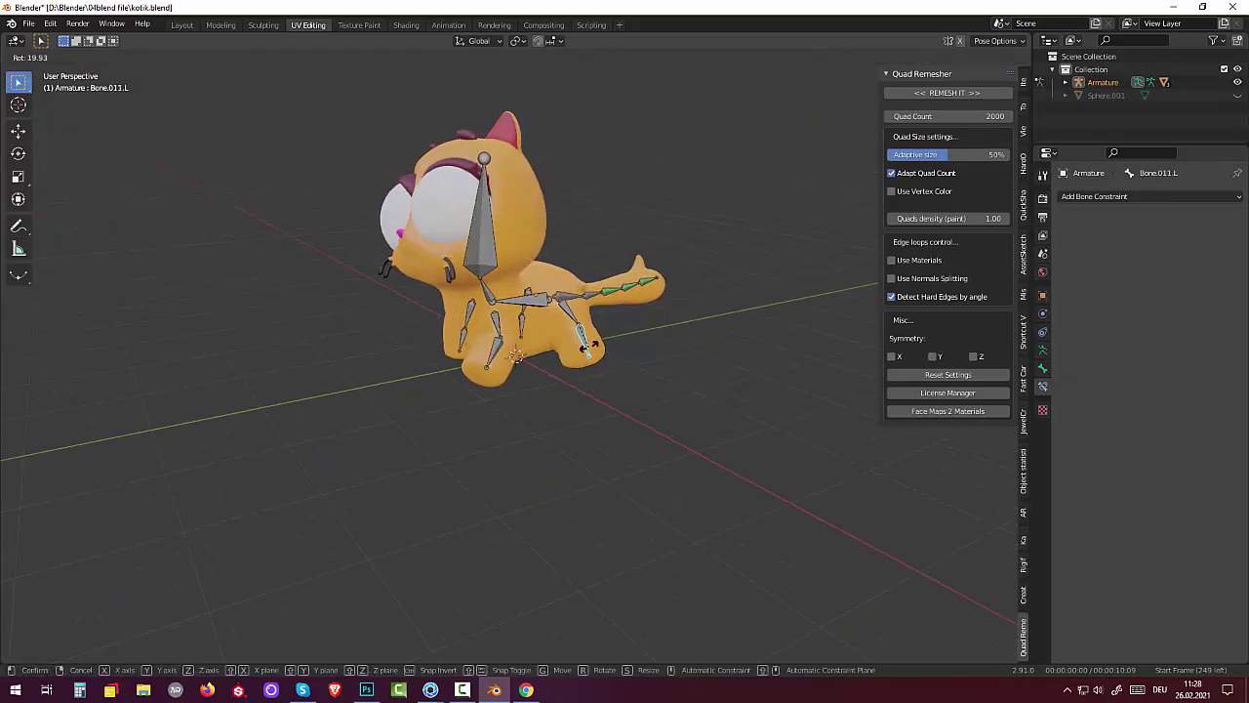
pyautogui.click(629, 364)
# Step: Rotate the tail-root bone so the whole tail curls upward
pyautogui.moveTo(629, 365)
pyautogui.mouseDown(button='middle')
pyautogui.moveTo(591, 373)
pyautogui.moveTo(608, 335)
pyautogui.mouseUp(button='middle')
pyautogui.click(614, 316)
pyautogui.press('r')
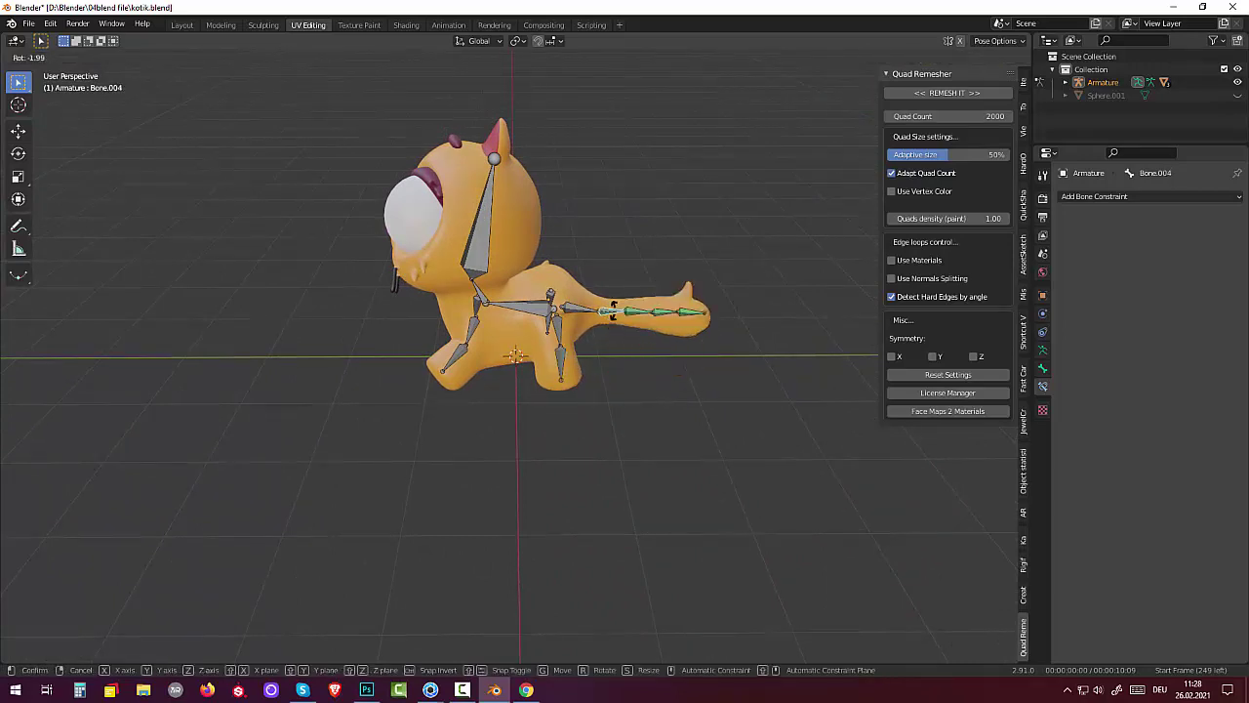
pyautogui.click(612, 305)
pyautogui.moveTo(612, 305)
pyautogui.mouseDown(button='middle')
pyautogui.moveTo(831, 281)
pyautogui.moveTo(49, 281)
pyautogui.mouseUp(button='middle')
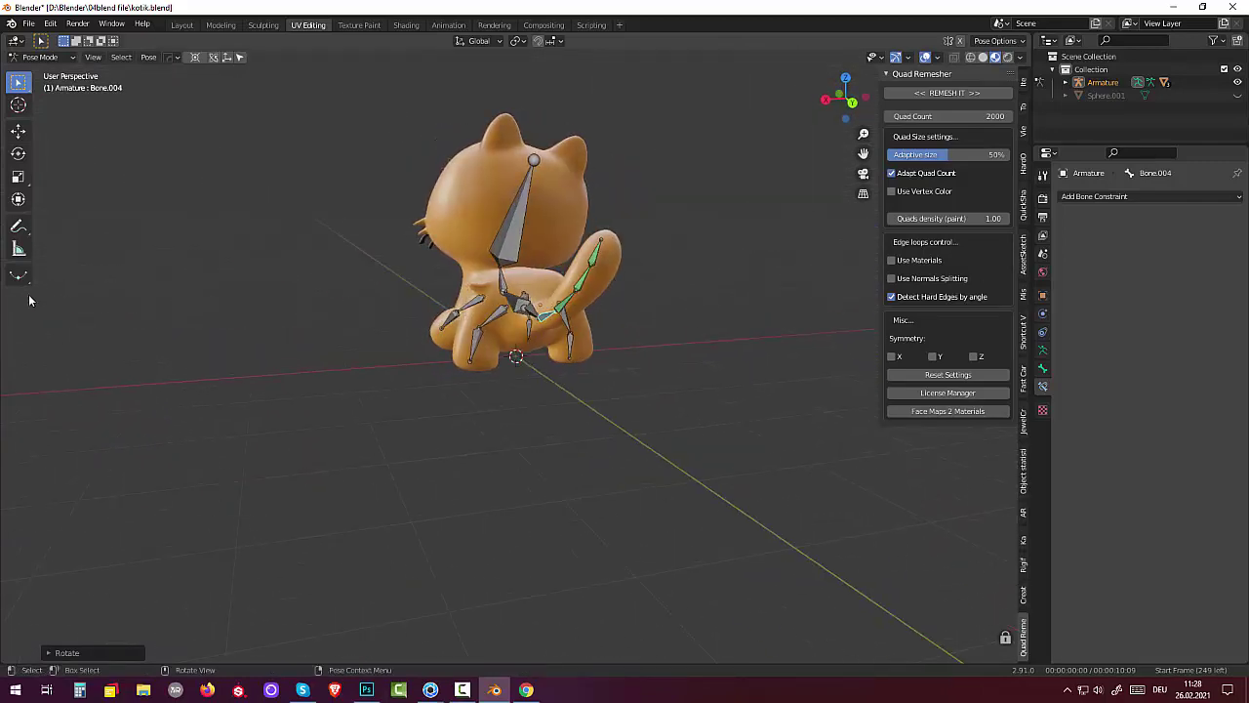
pyautogui.press('r')
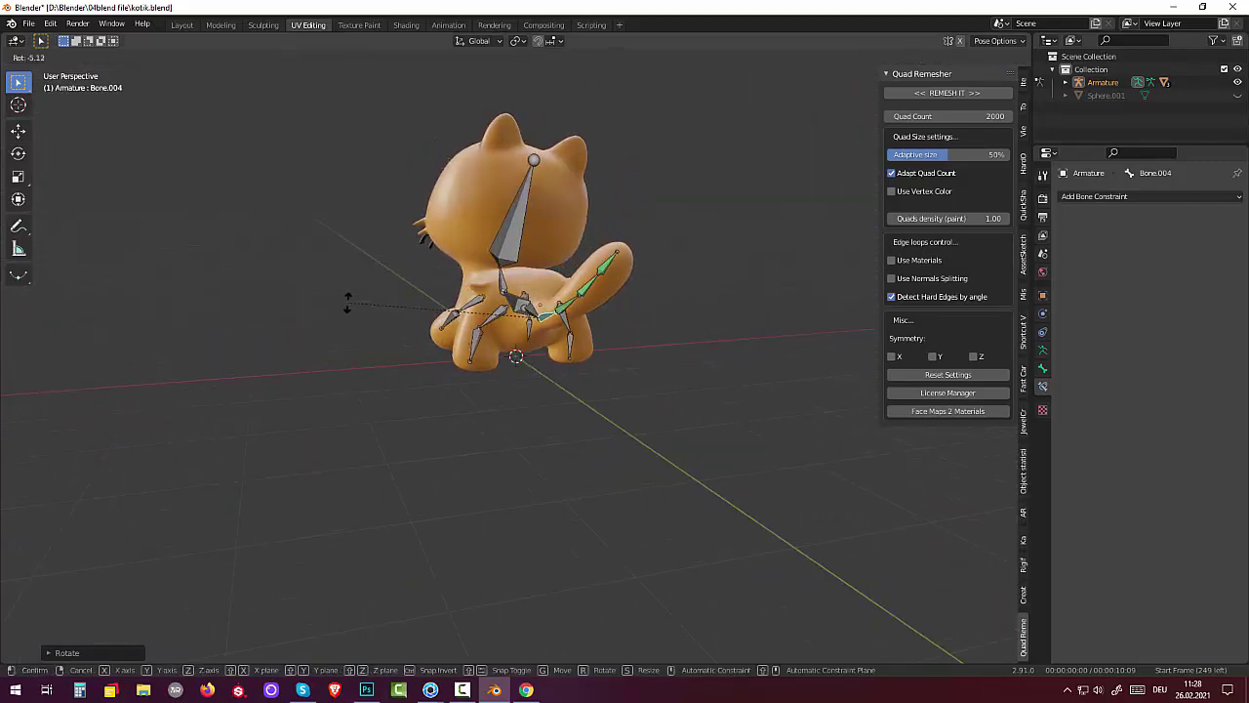
pyautogui.click(296, 356)
pyautogui.moveTo(323, 369)
pyautogui.mouseDown(button='middle')
pyautogui.moveTo(438, 369)
pyautogui.moveTo(465, 355)
pyautogui.moveTo(427, 279)
pyautogui.moveTo(326, 304)
pyautogui.moveTo(265, 387)
pyautogui.moveTo(373, 378)
pyautogui.mouseUp(button='middle')
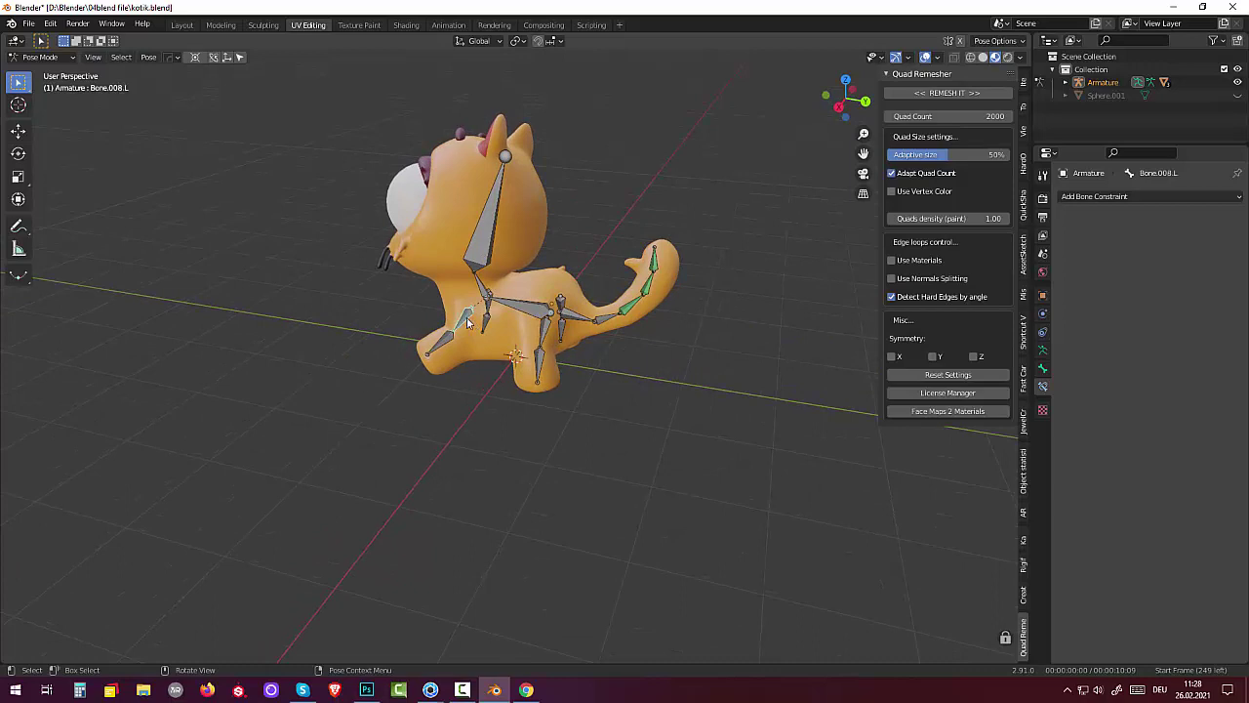
# Step: Rotate the selected front leg bone to bend it further
pyautogui.press('r')
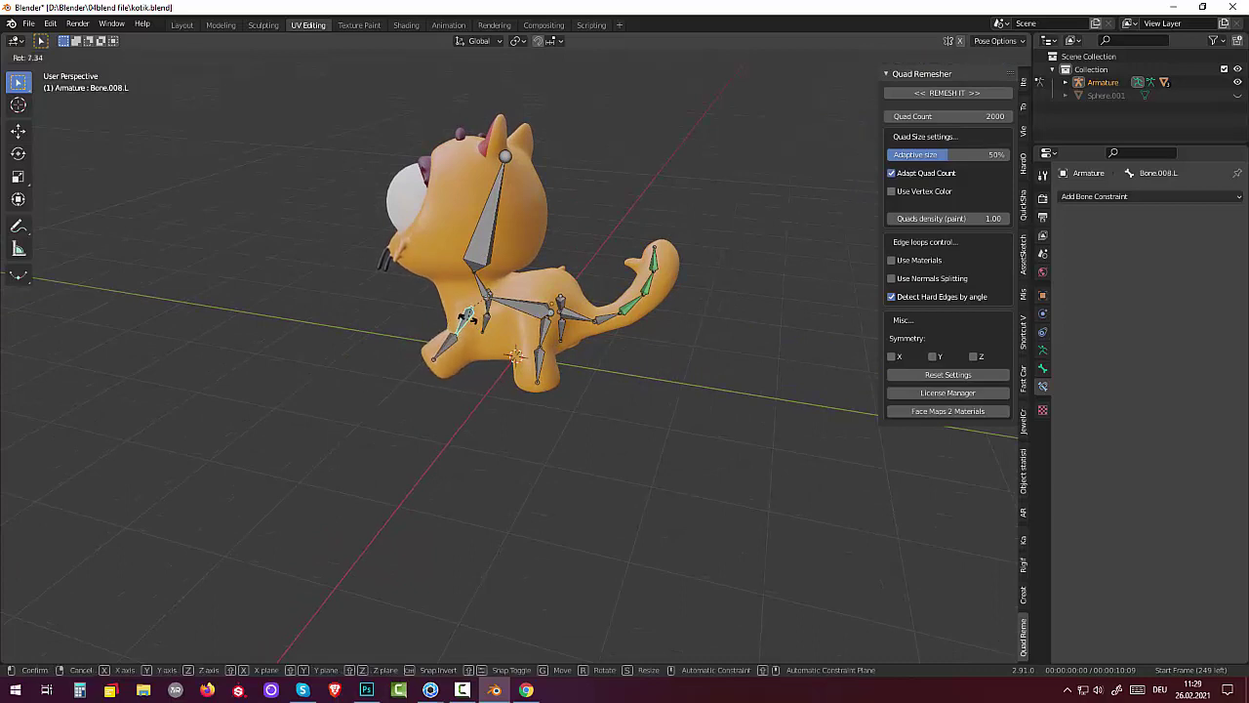
pyautogui.click(469, 320)
pyautogui.moveTo(498, 458)
pyautogui.mouseDown(button='middle')
pyautogui.moveTo(697, 421)
pyautogui.moveTo(694, 449)
pyautogui.moveTo(670, 411)
pyautogui.moveTo(703, 410)
pyautogui.moveTo(672, 449)
pyautogui.moveTo(557, 438)
pyautogui.moveTo(741, 384)
pyautogui.moveTo(742, 407)
pyautogui.moveTo(712, 432)
pyautogui.moveTo(599, 460)
pyautogui.moveTo(493, 434)
pyautogui.moveTo(247, 437)
pyautogui.moveTo(166, 423)
pyautogui.moveTo(77, 451)
pyautogui.moveTo(93, 439)
pyautogui.moveTo(20, 451)
pyautogui.mouseUp(button='middle')
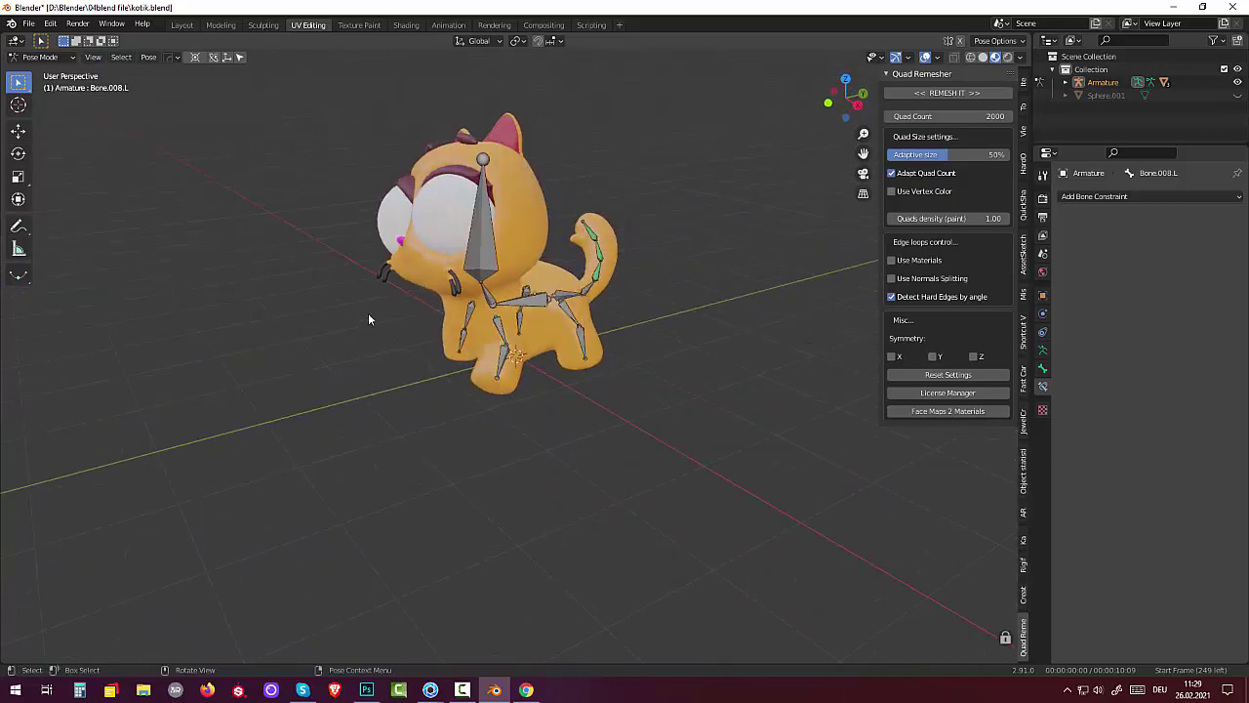
pyautogui.moveTo(496, 223)
pyautogui.mouseDown(button='middle')
pyautogui.moveTo(613, 251)
pyautogui.moveTo(668, 244)
pyautogui.mouseUp(button='middle')
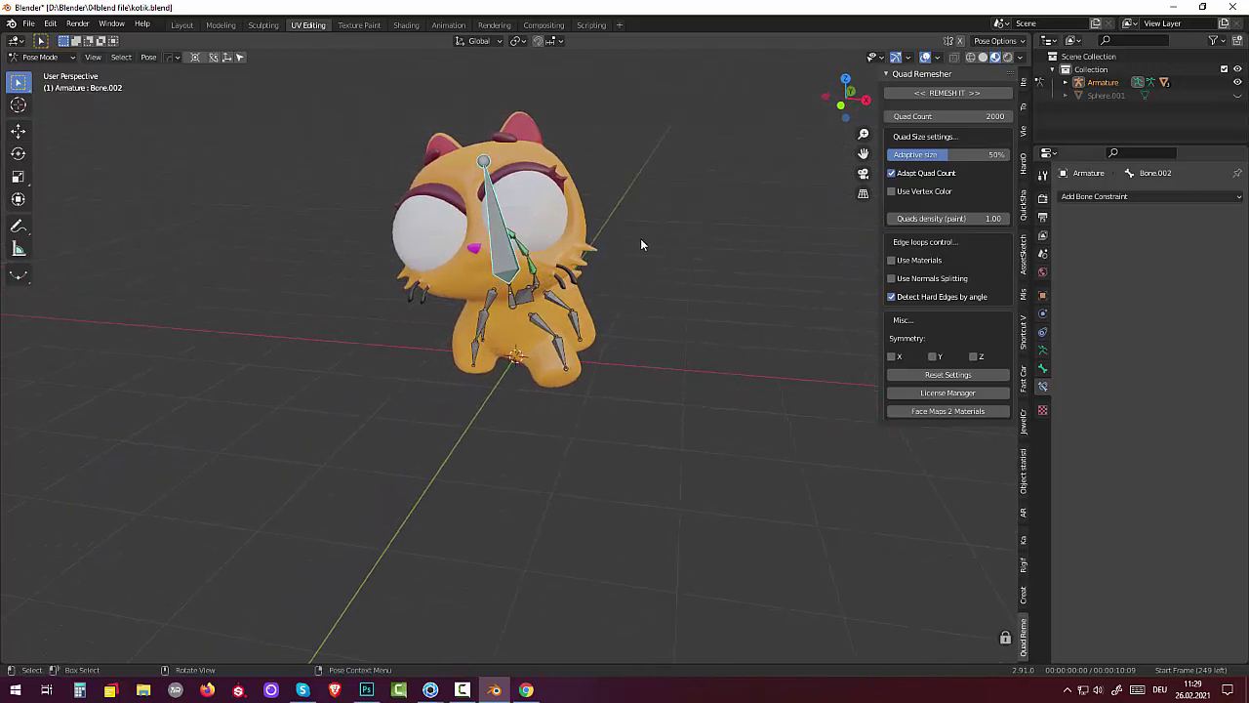
# Step: Rotate the head bone to tilt the cat's head to one side
pyautogui.press('r')
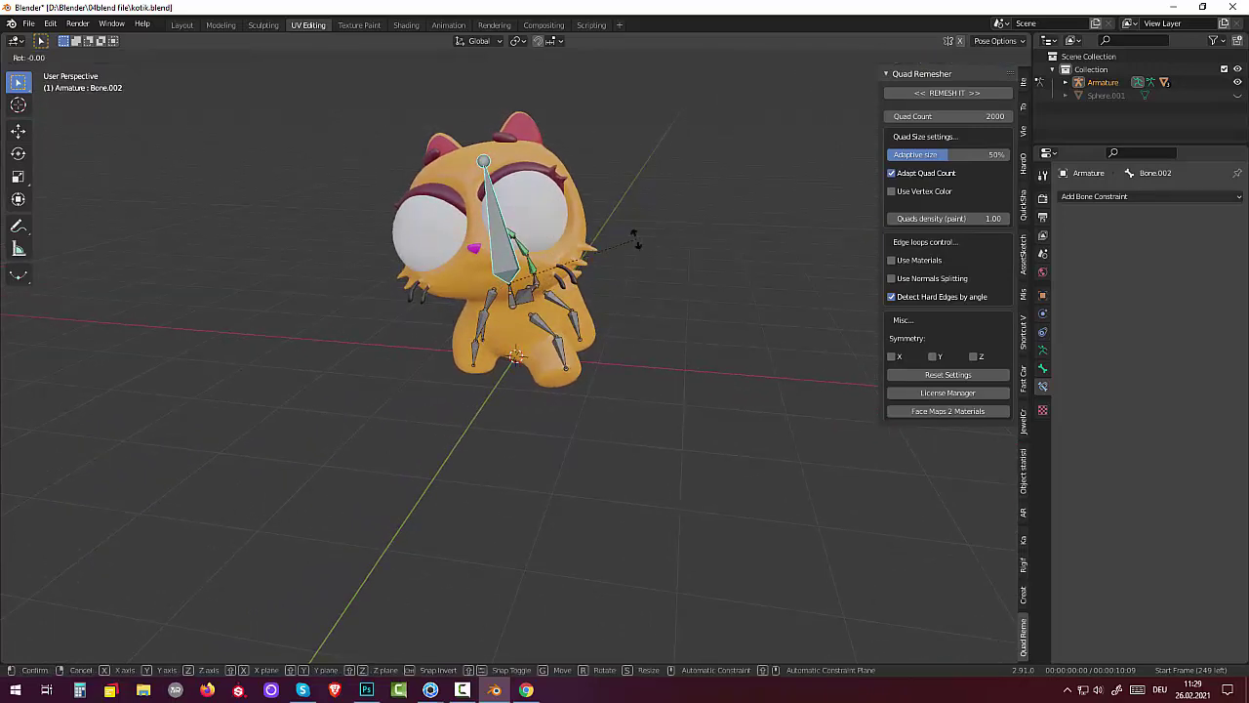
pyautogui.click(661, 312)
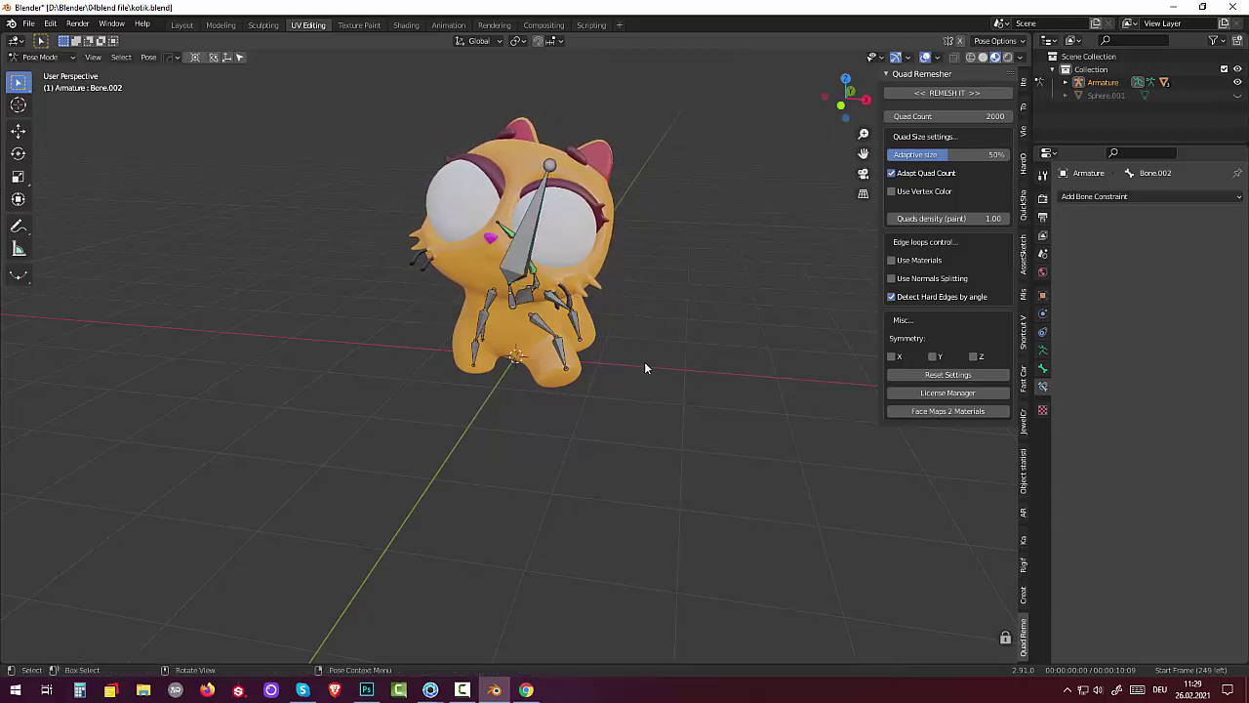
pyautogui.moveTo(644, 368)
pyautogui.mouseDown(button='middle')
pyautogui.moveTo(795, 355)
pyautogui.moveTo(661, 355)
pyautogui.moveTo(653, 341)
pyautogui.moveTo(680, 388)
pyautogui.moveTo(722, 345)
pyautogui.moveTo(695, 363)
pyautogui.moveTo(588, 379)
pyautogui.moveTo(543, 353)
pyautogui.moveTo(466, 362)
pyautogui.moveTo(602, 341)
pyautogui.moveTo(766, 362)
pyautogui.moveTo(635, 382)
pyautogui.moveTo(616, 349)
pyautogui.mouseUp(button='middle')
pyautogui.scroll(2, 614, 343)
pyautogui.scroll(-4, 615, 343)
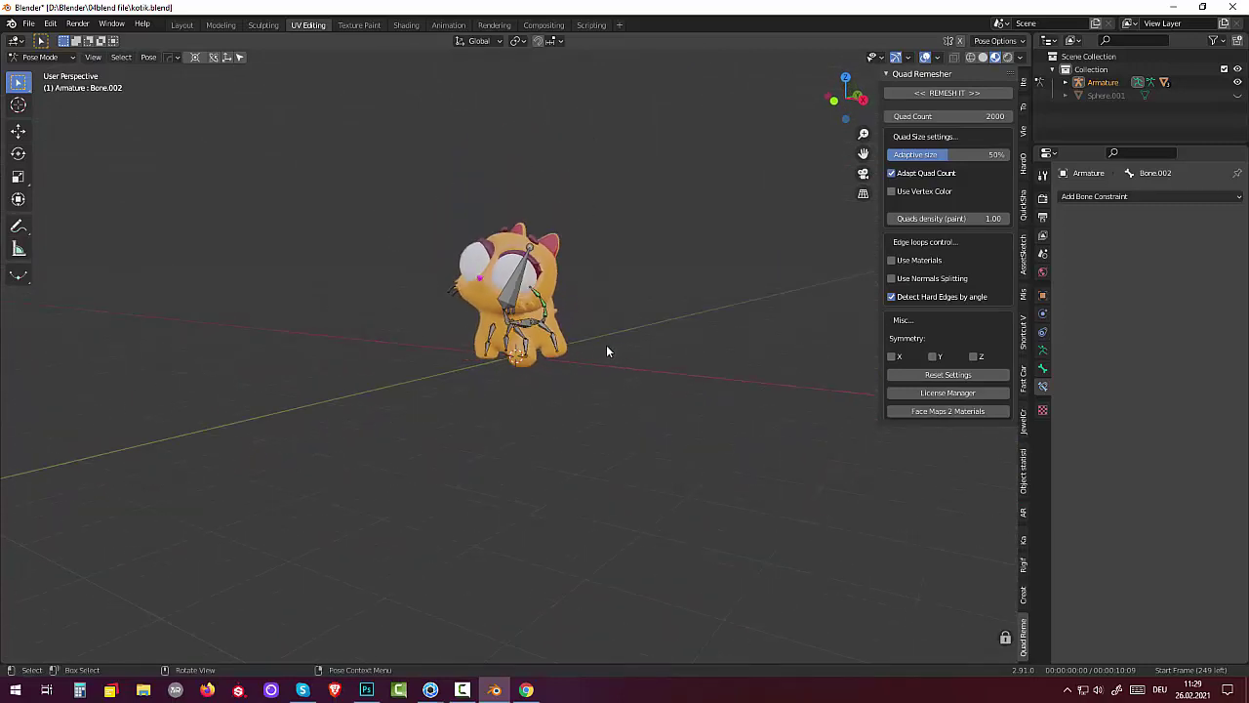
pyautogui.scroll(4, 605, 345)
pyautogui.scroll(-2, 602, 351)
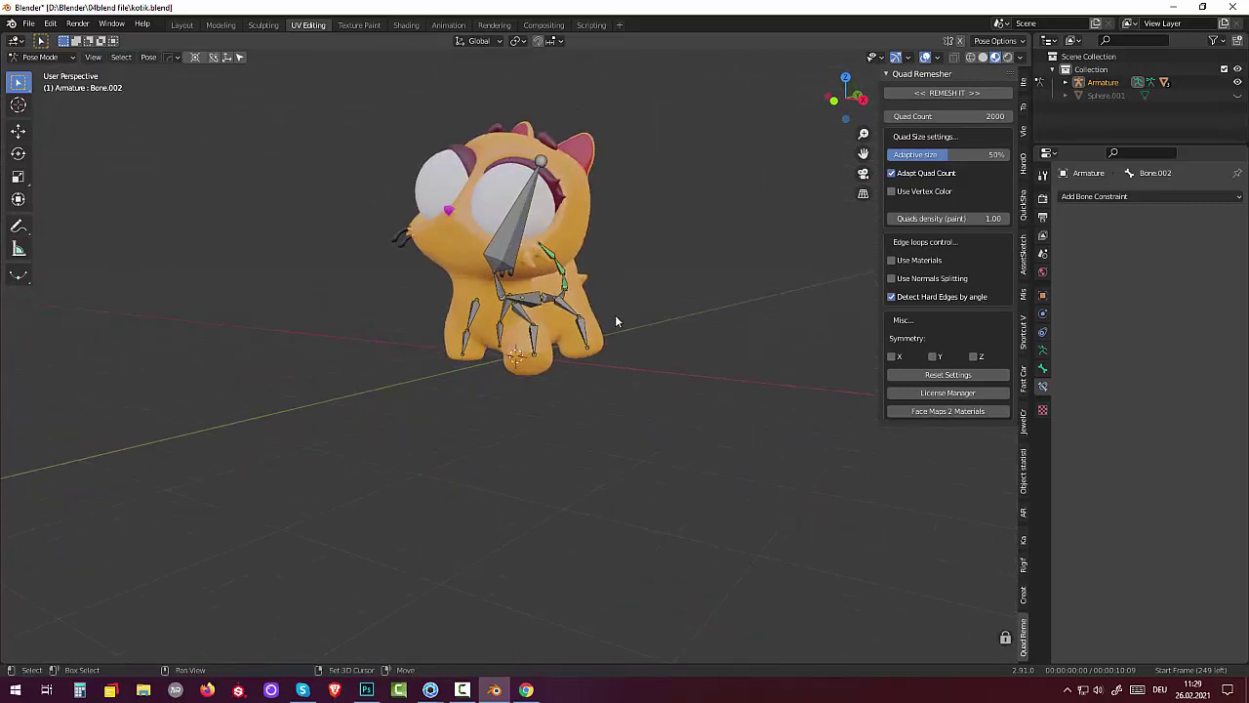
pyautogui.keyDown('shift'); pyautogui.moveTo(614, 315); pyautogui.dragTo(621, 375, button='middle'); pyautogui.keyUp('shift')
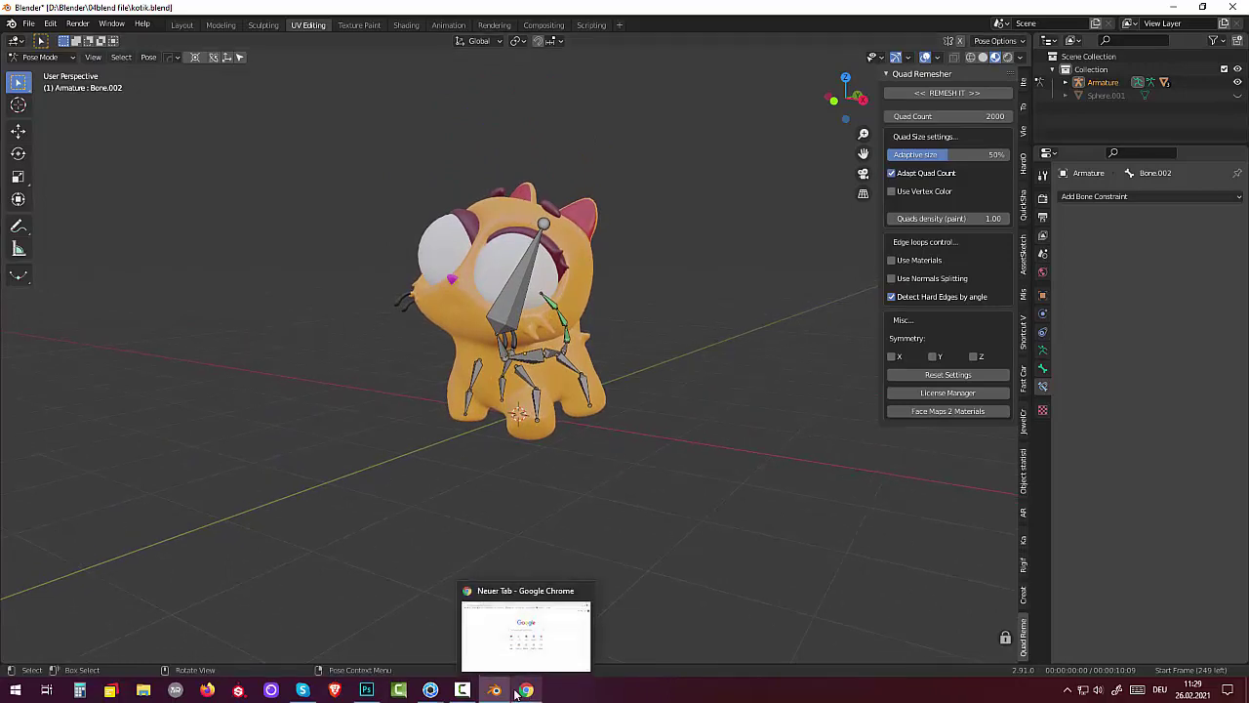
pyautogui.click(463, 690)
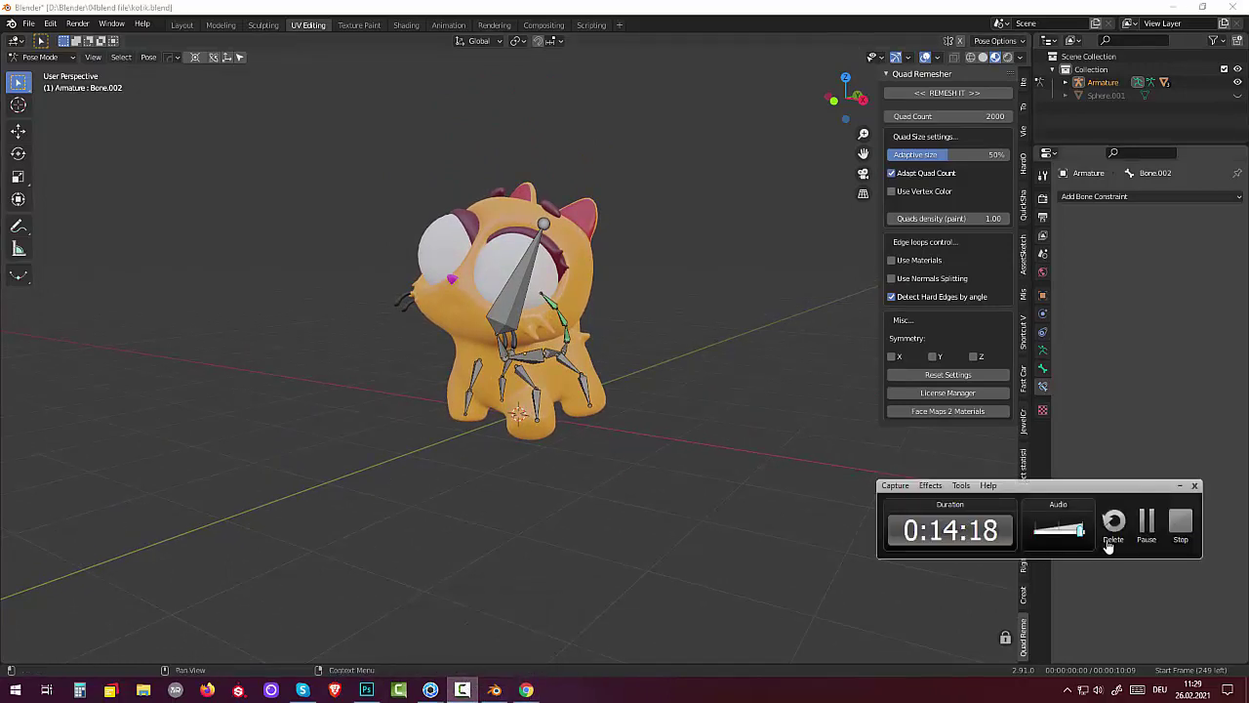